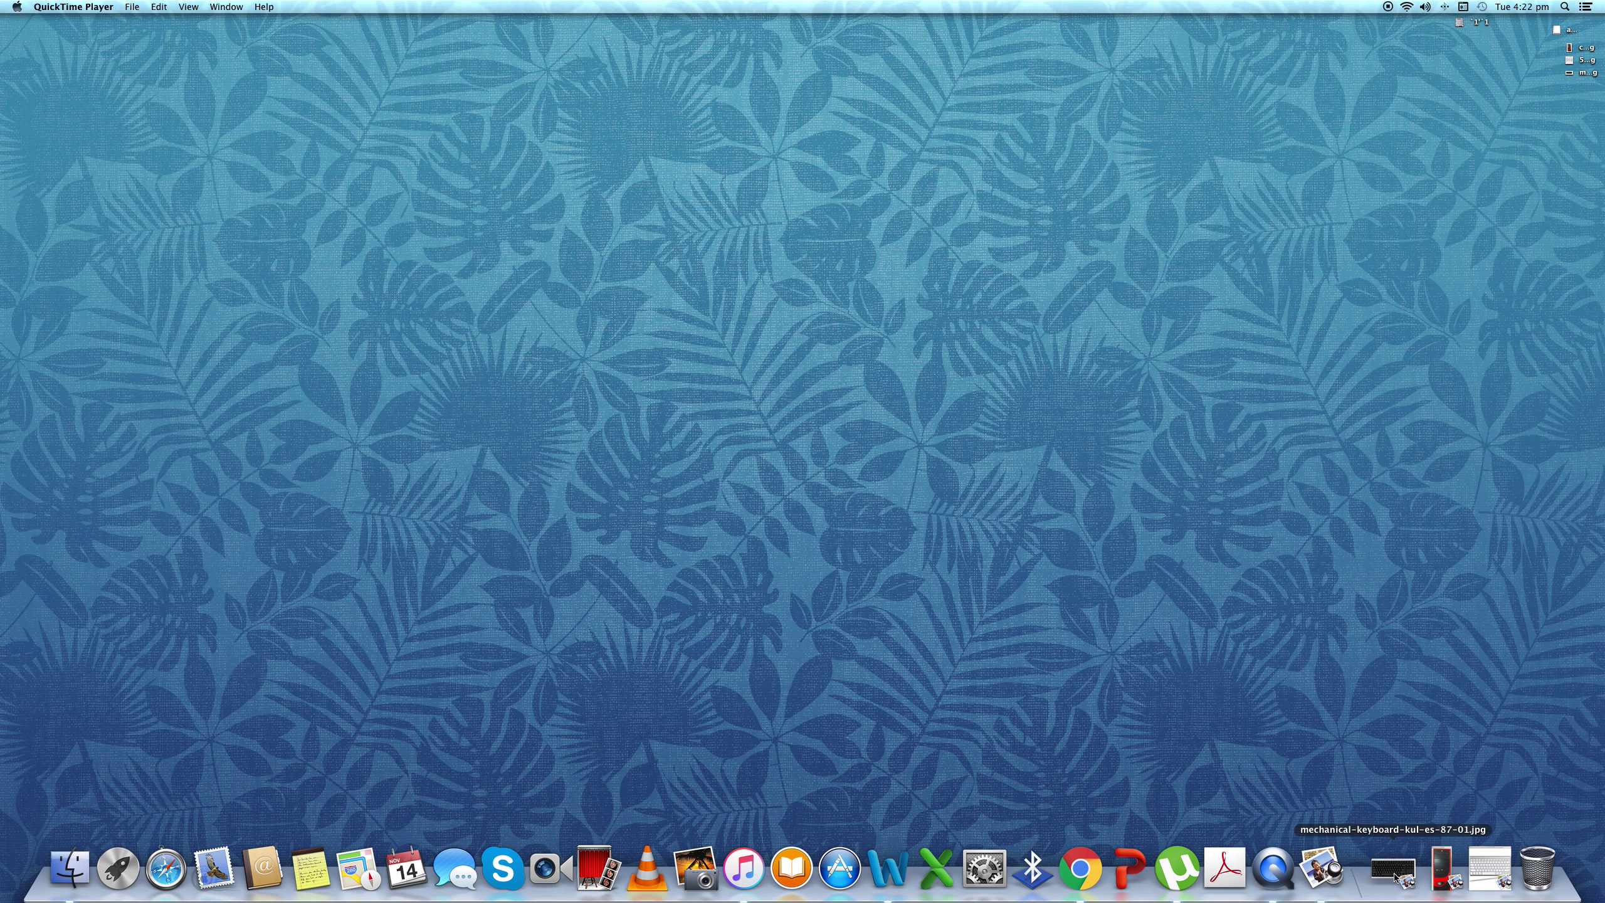
Step: Restore the Preview images, minimize the mechanical keyboard, and close the Apple keyboard and computer-cabinet.jpg
{"action": "left_click", "coordinate": [1395, 876]}
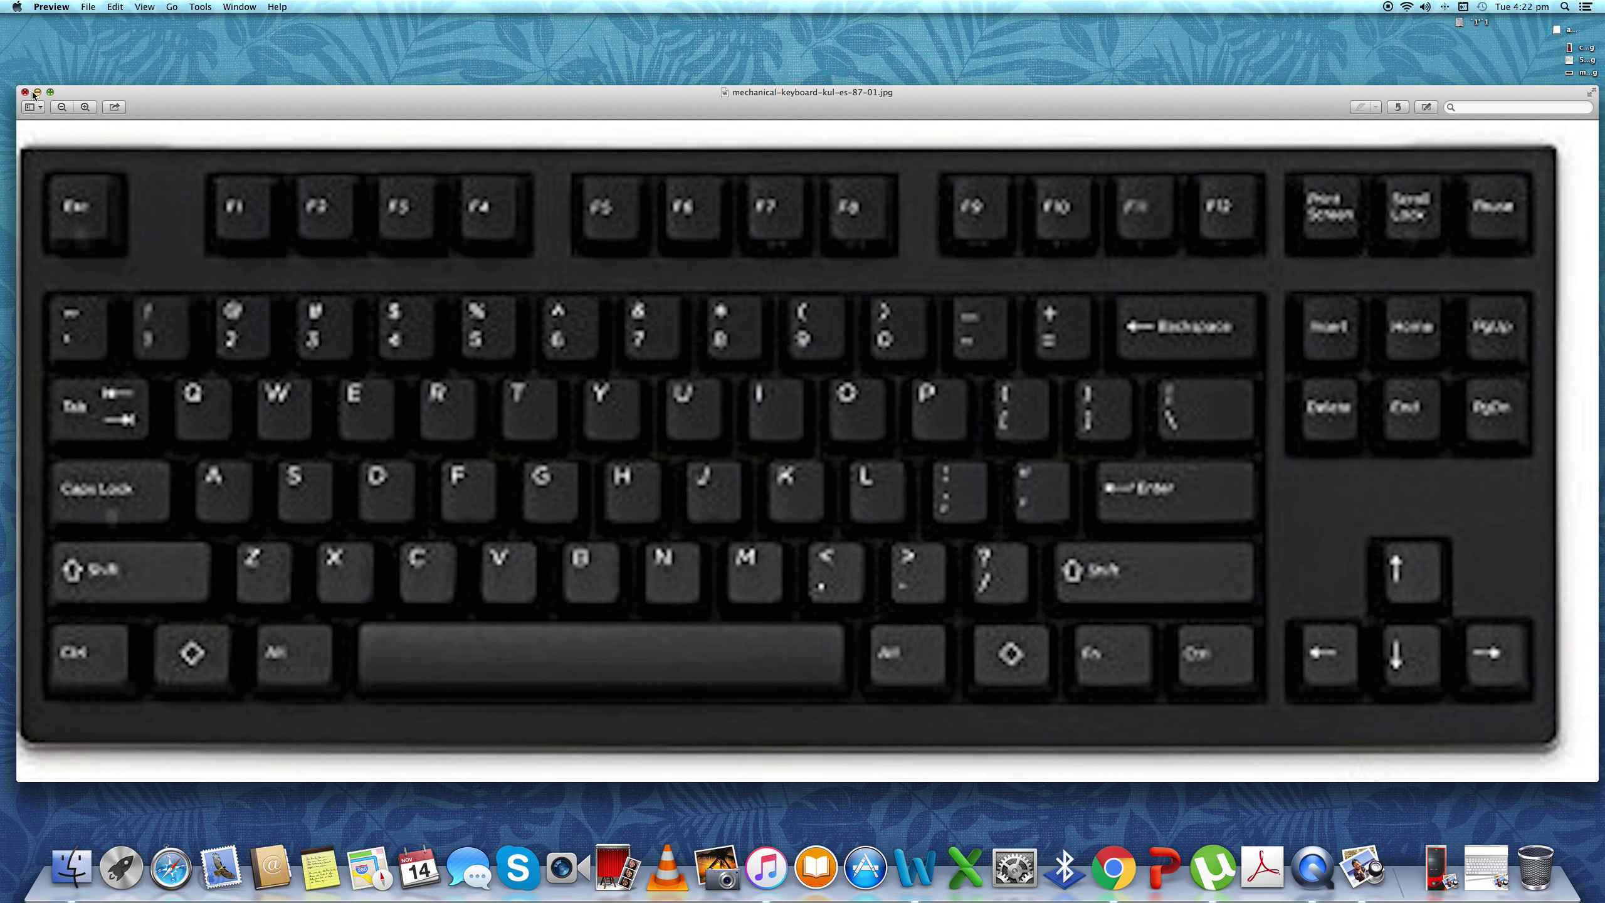
{"action": "left_click", "coordinate": [37, 92]}
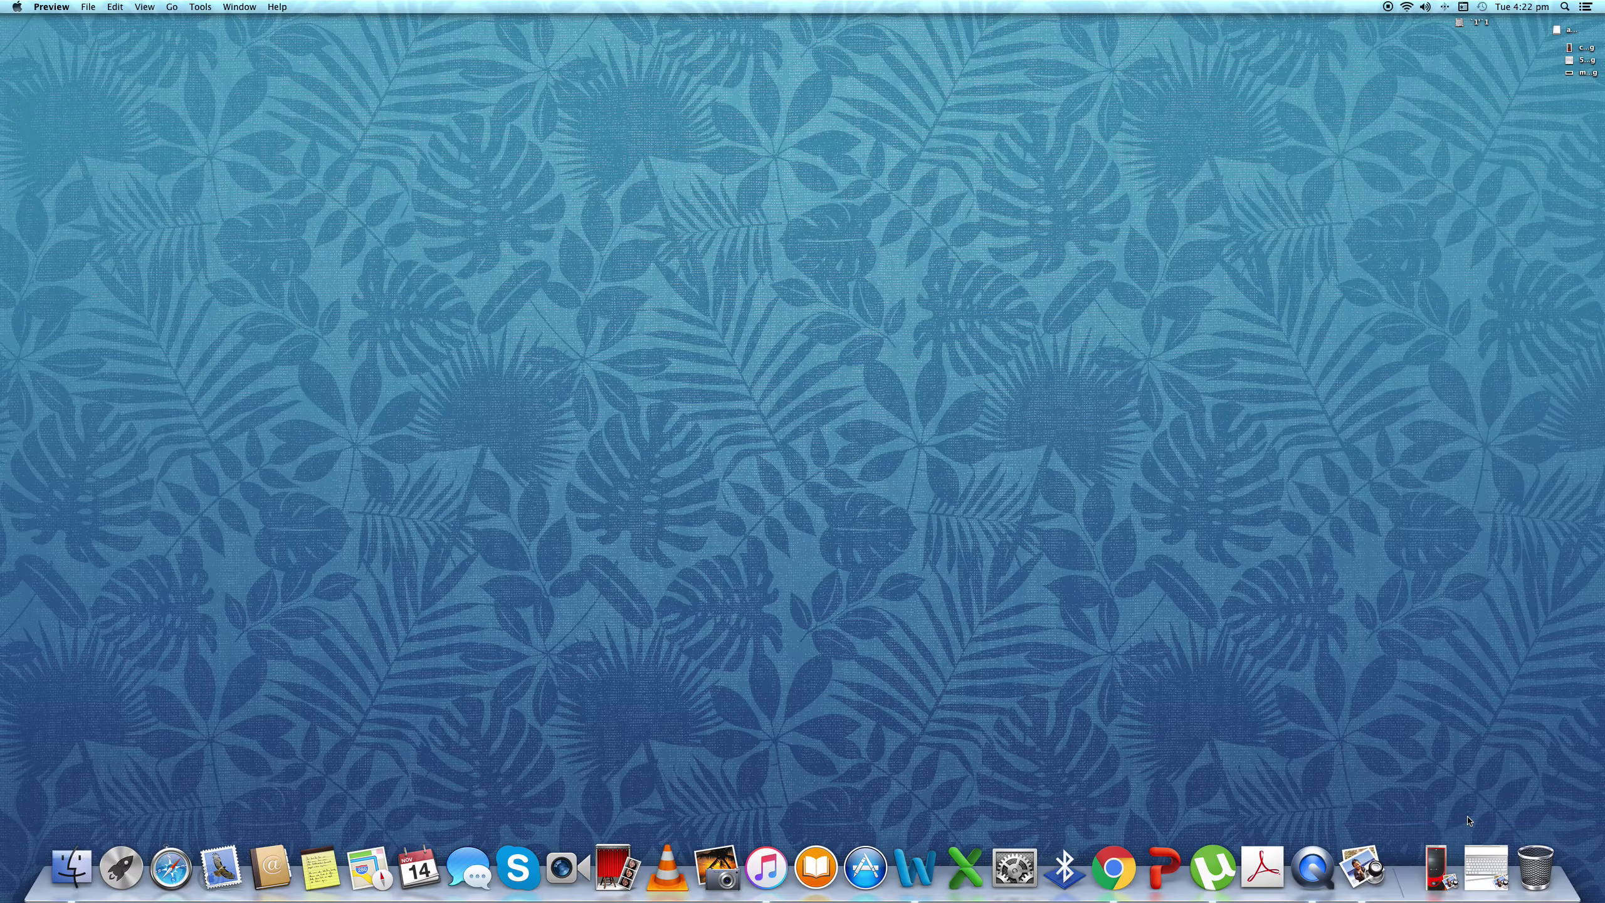
{"action": "left_click", "coordinate": [1482, 858]}
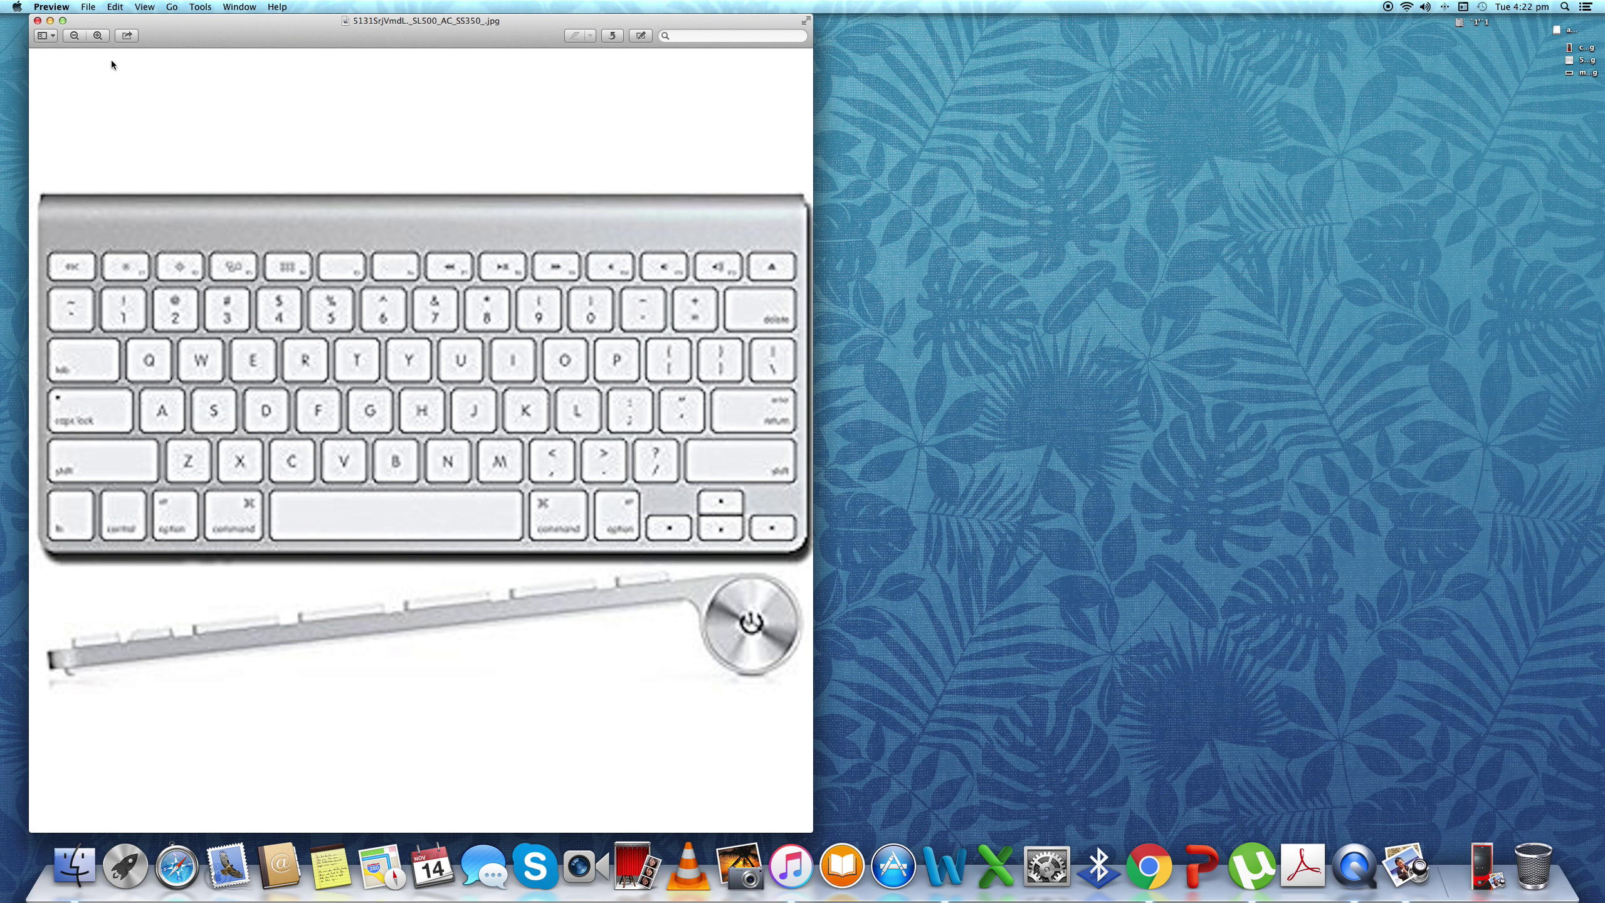
{"action": "left_click", "coordinate": [38, 20]}
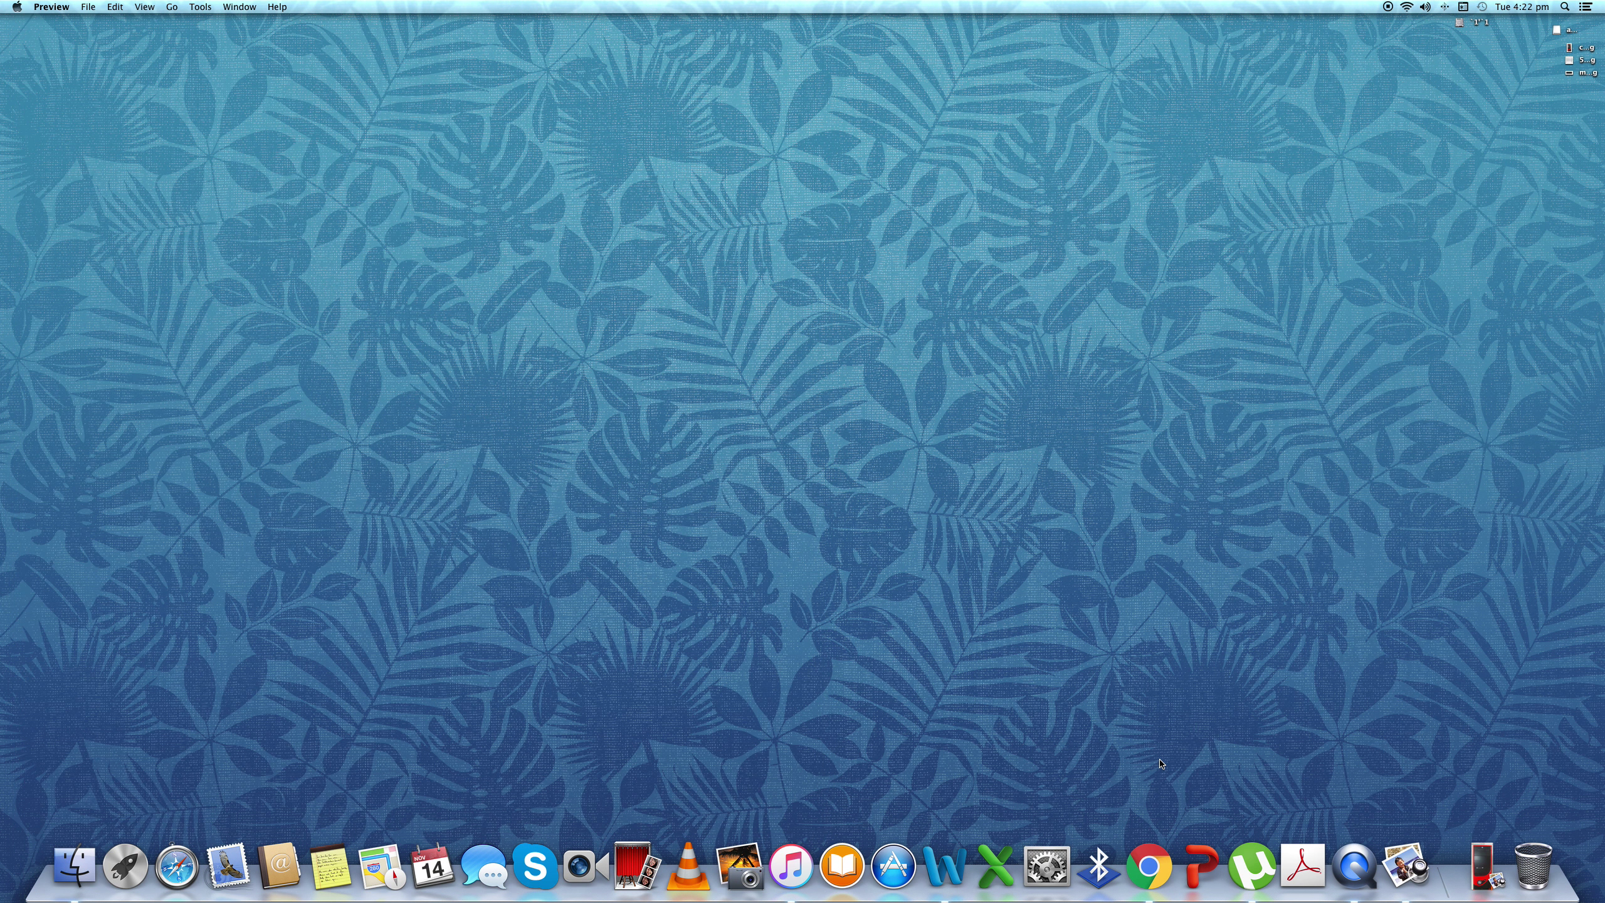
{"action": "left_click", "coordinate": [1481, 865]}
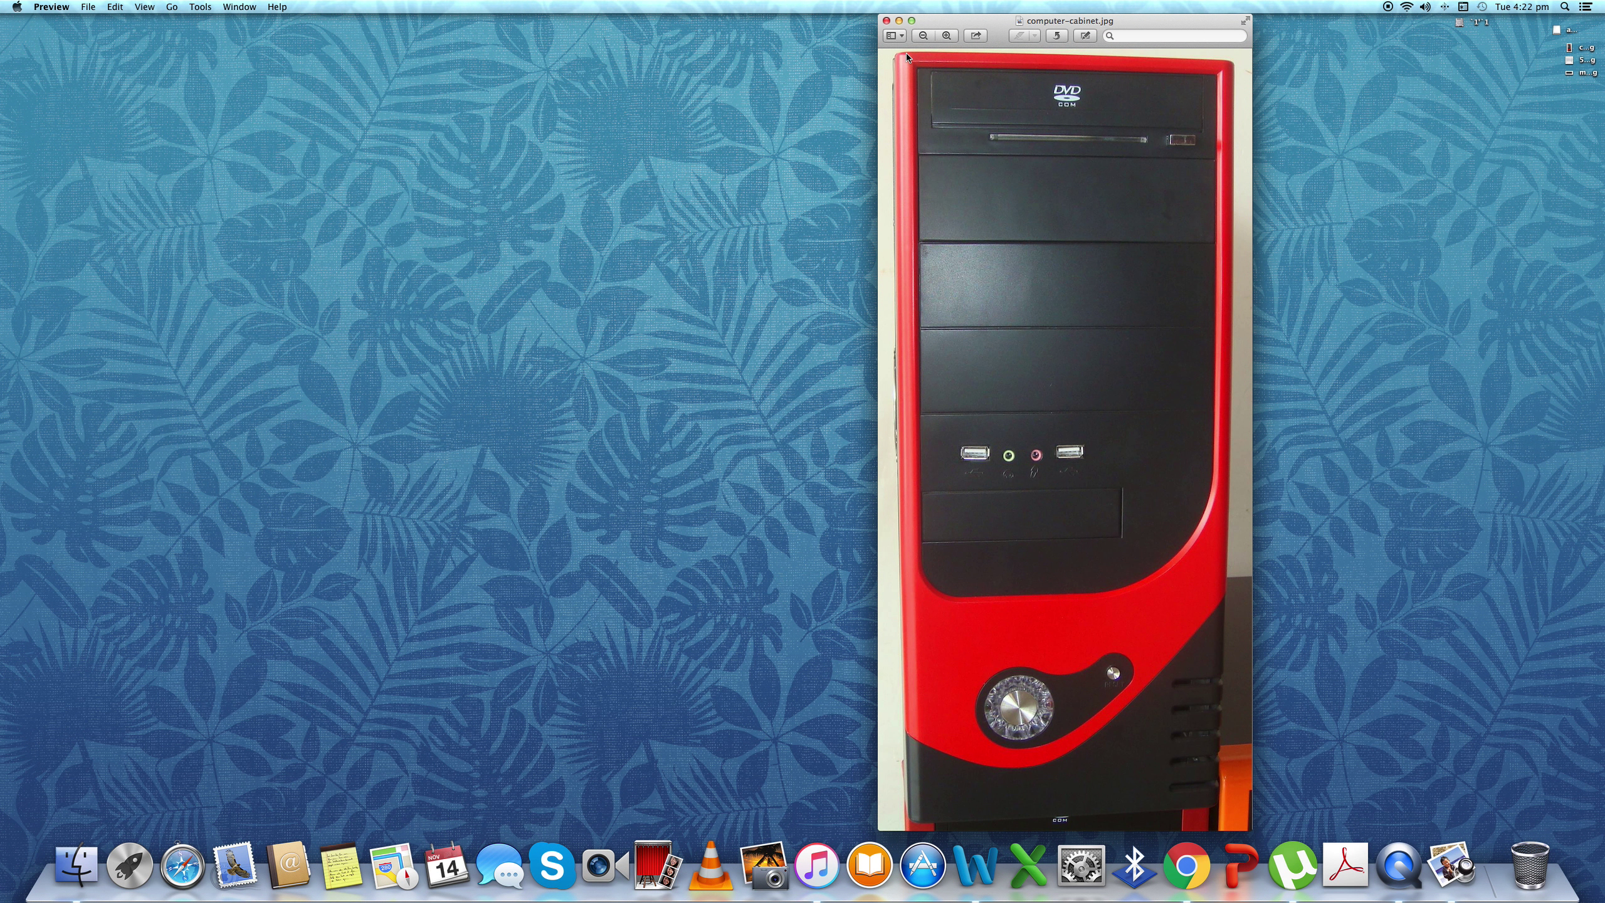
{"action": "left_click", "coordinate": [887, 21]}
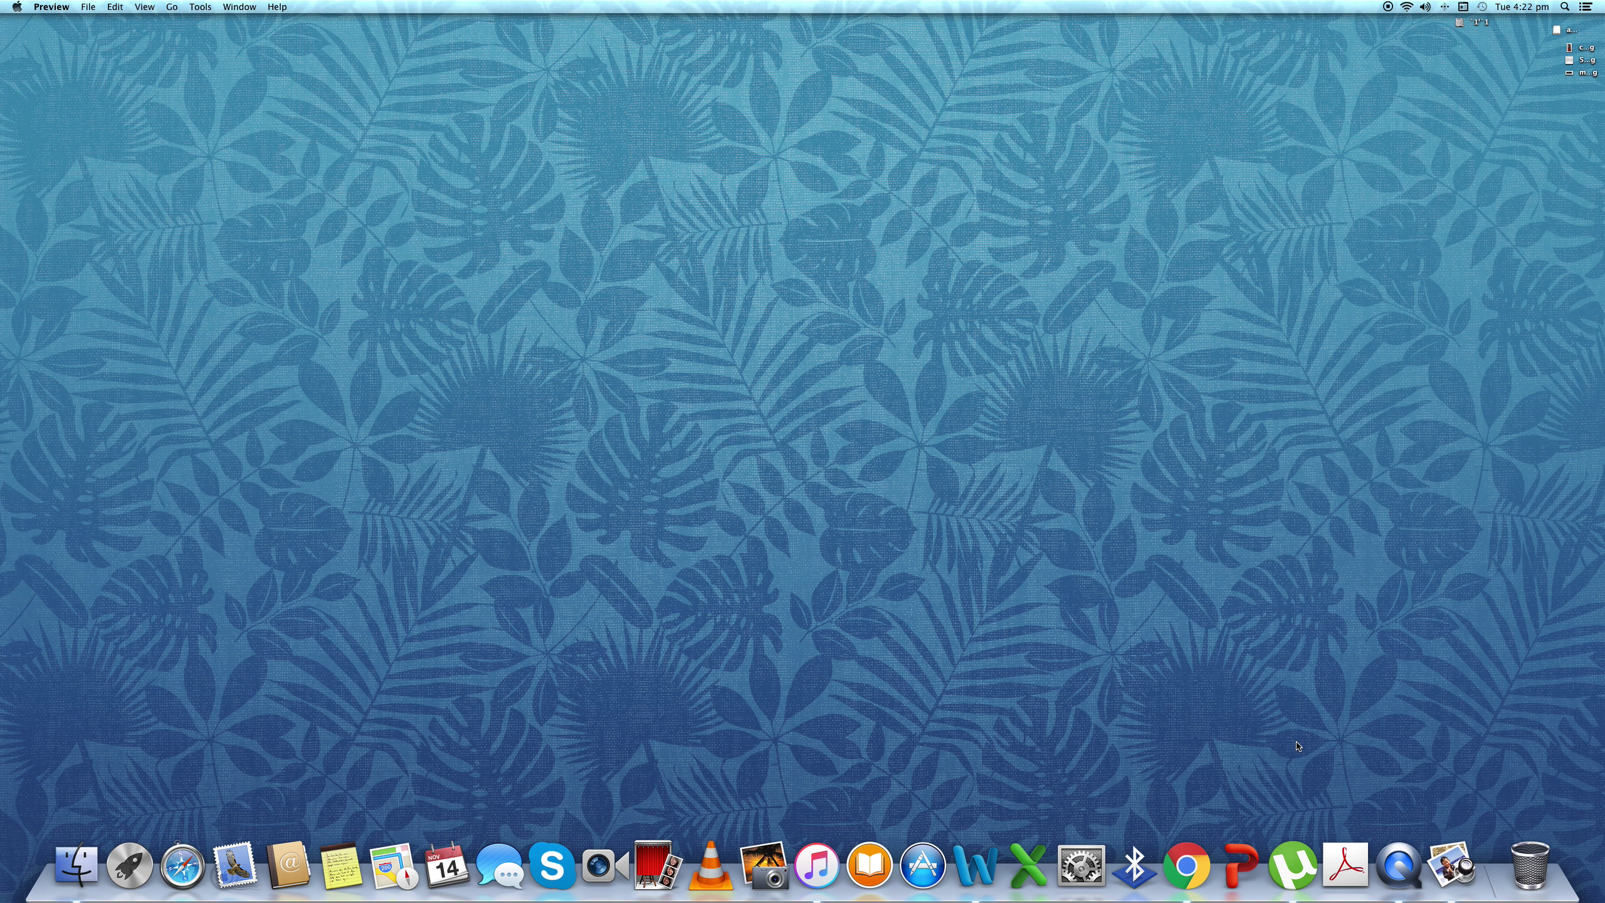
Step: Launch Word with a blank Document2 and browse the Font name list
{"action": "left_click", "coordinate": [976, 871]}
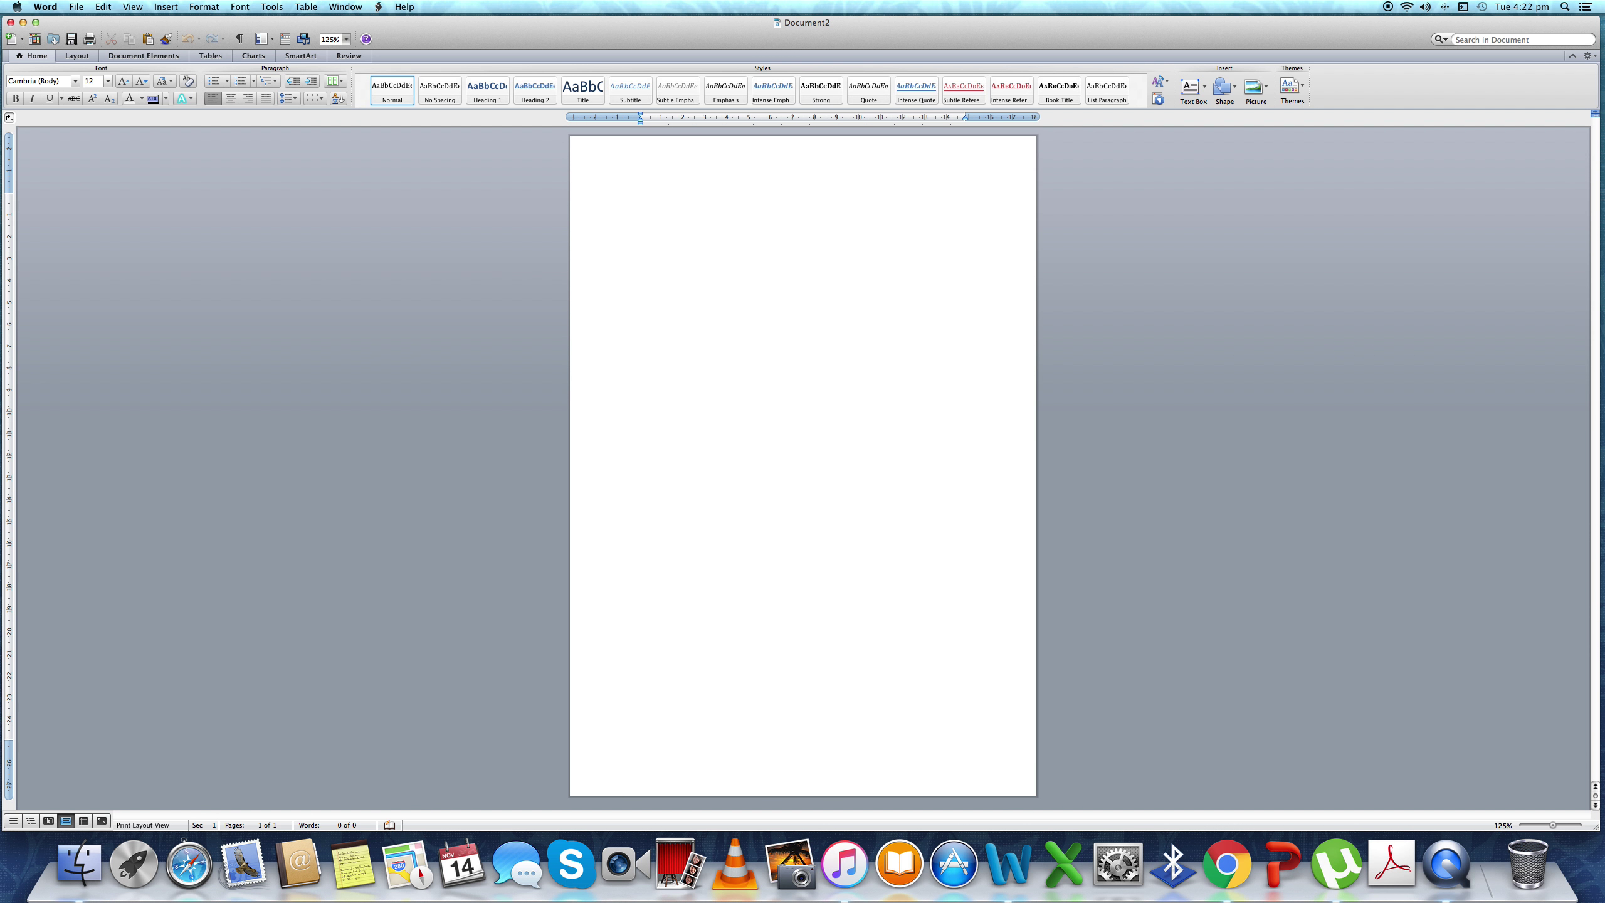
{"action": "left_click", "coordinate": [75, 81]}
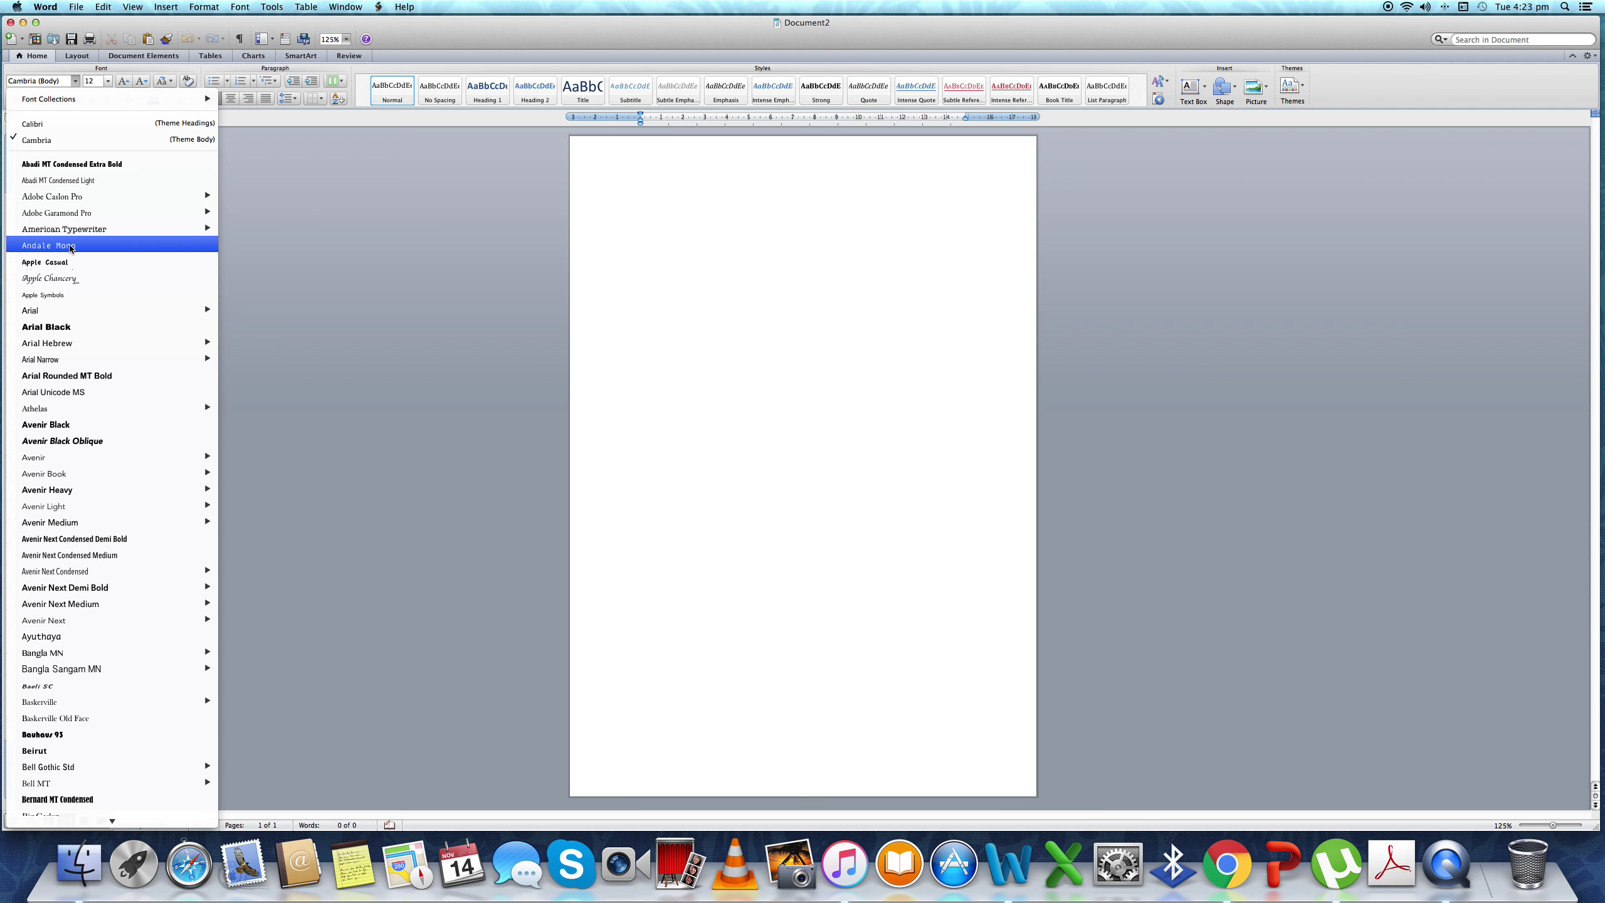
{"action": "scroll", "coordinate": [69, 248], "scroll_direction": "down", "scroll_amount": 3}
{"action": "scroll", "coordinate": [63, 221], "scroll_direction": "down", "scroll_amount": 2}
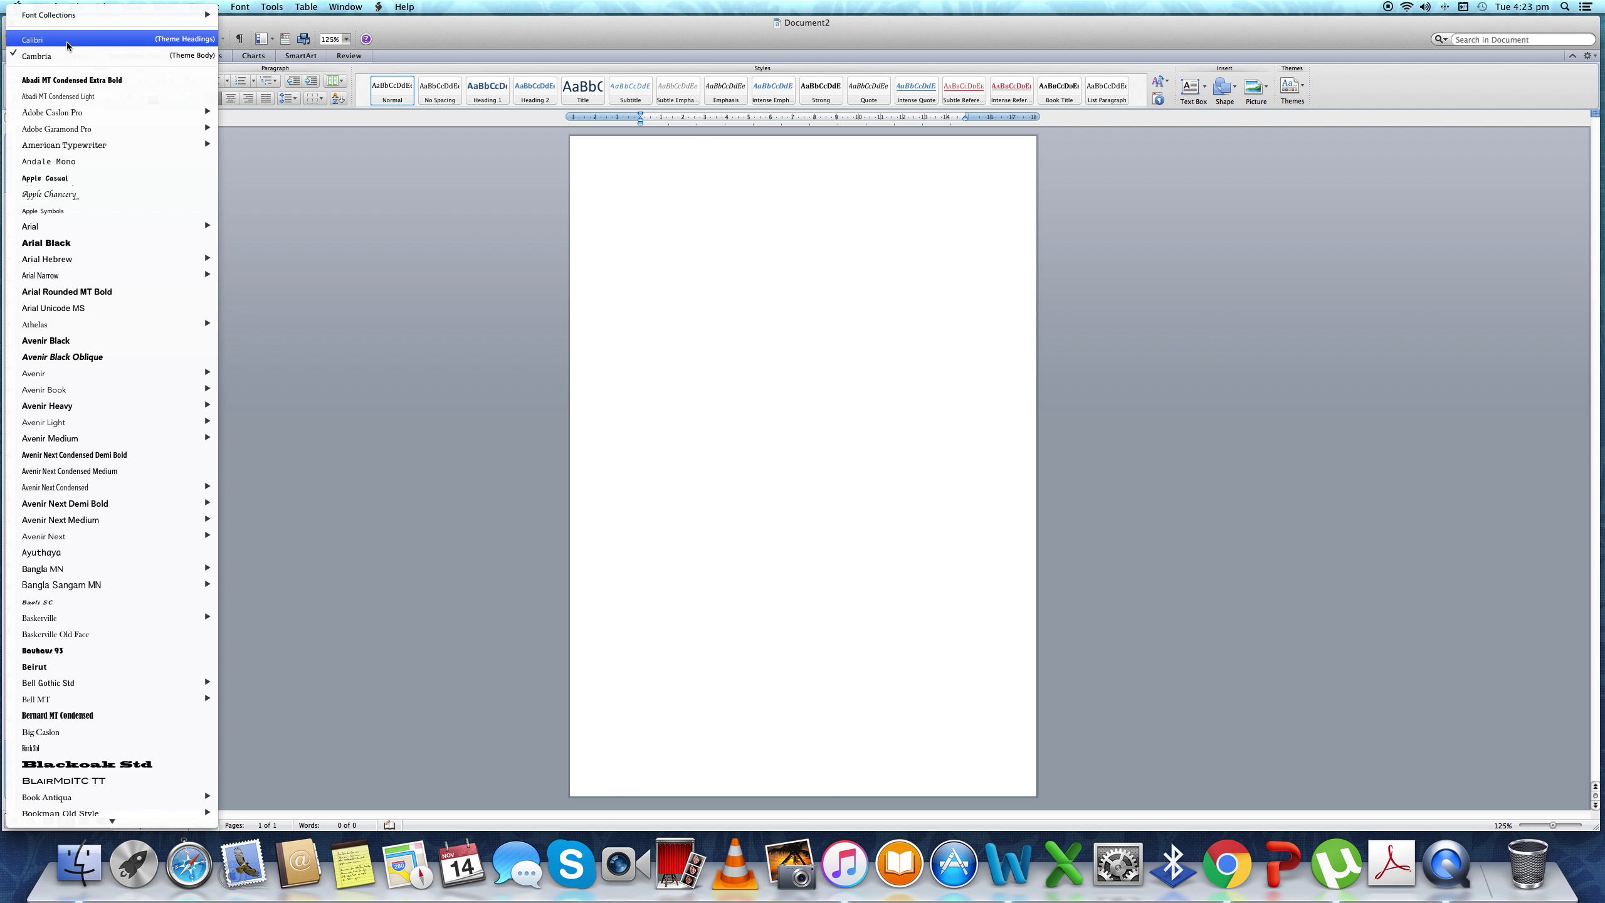
Step: Generate the quick brown fox sample paragraphs with =rand() and select all the text
{"action": "left_click", "coordinate": [634, 219]}
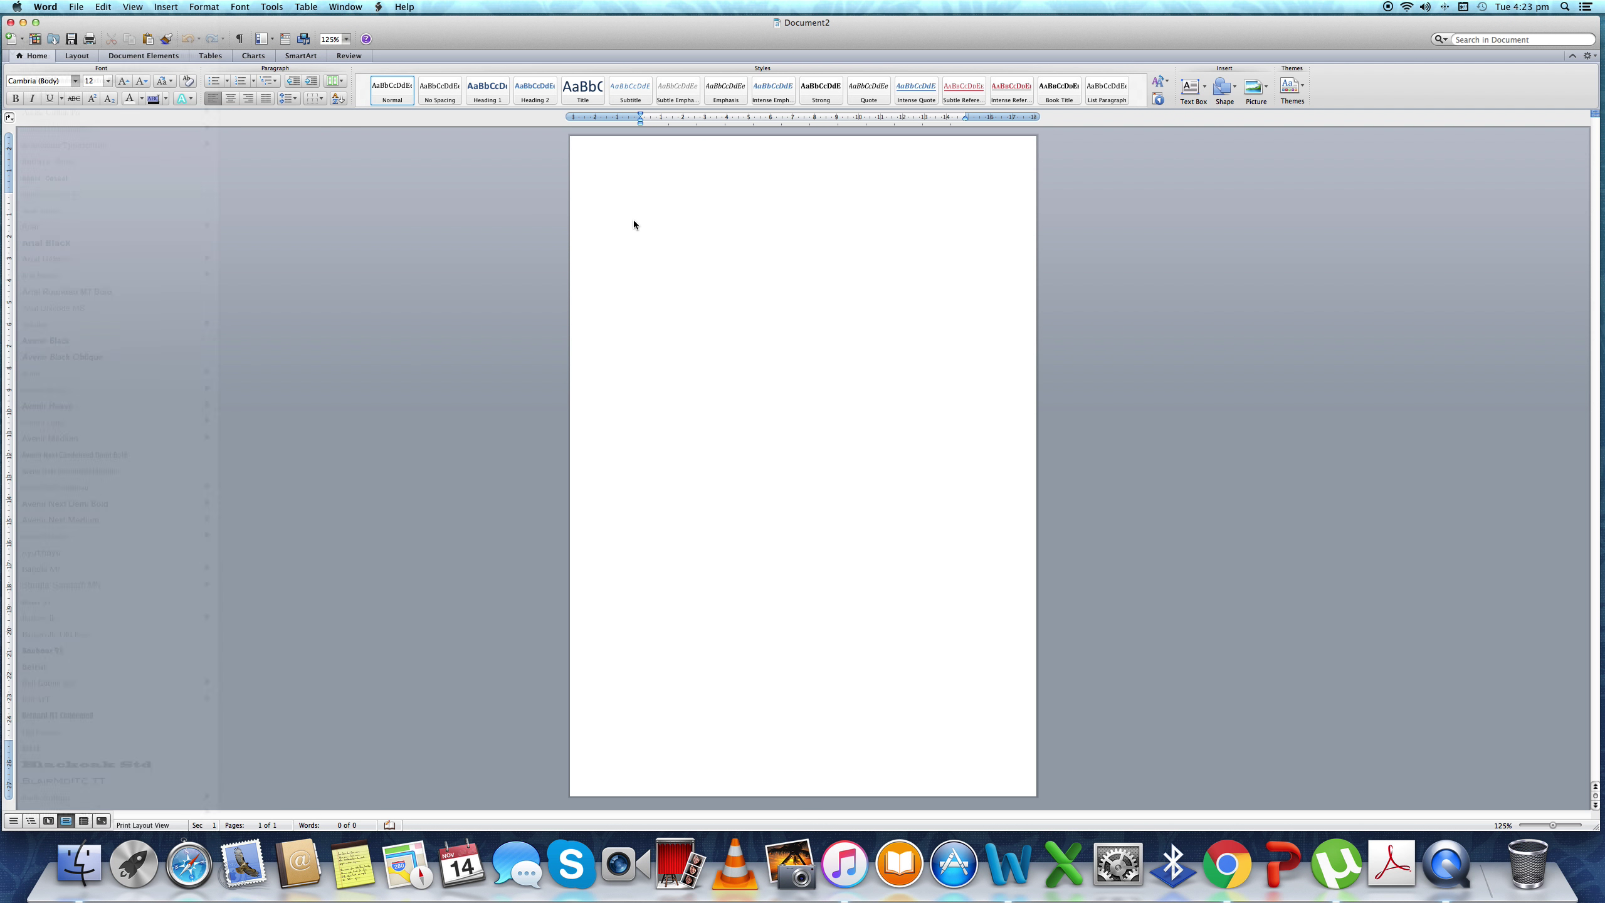
{"action": "left_click", "coordinate": [680, 202]}
{"action": "key", "text": "Return"}
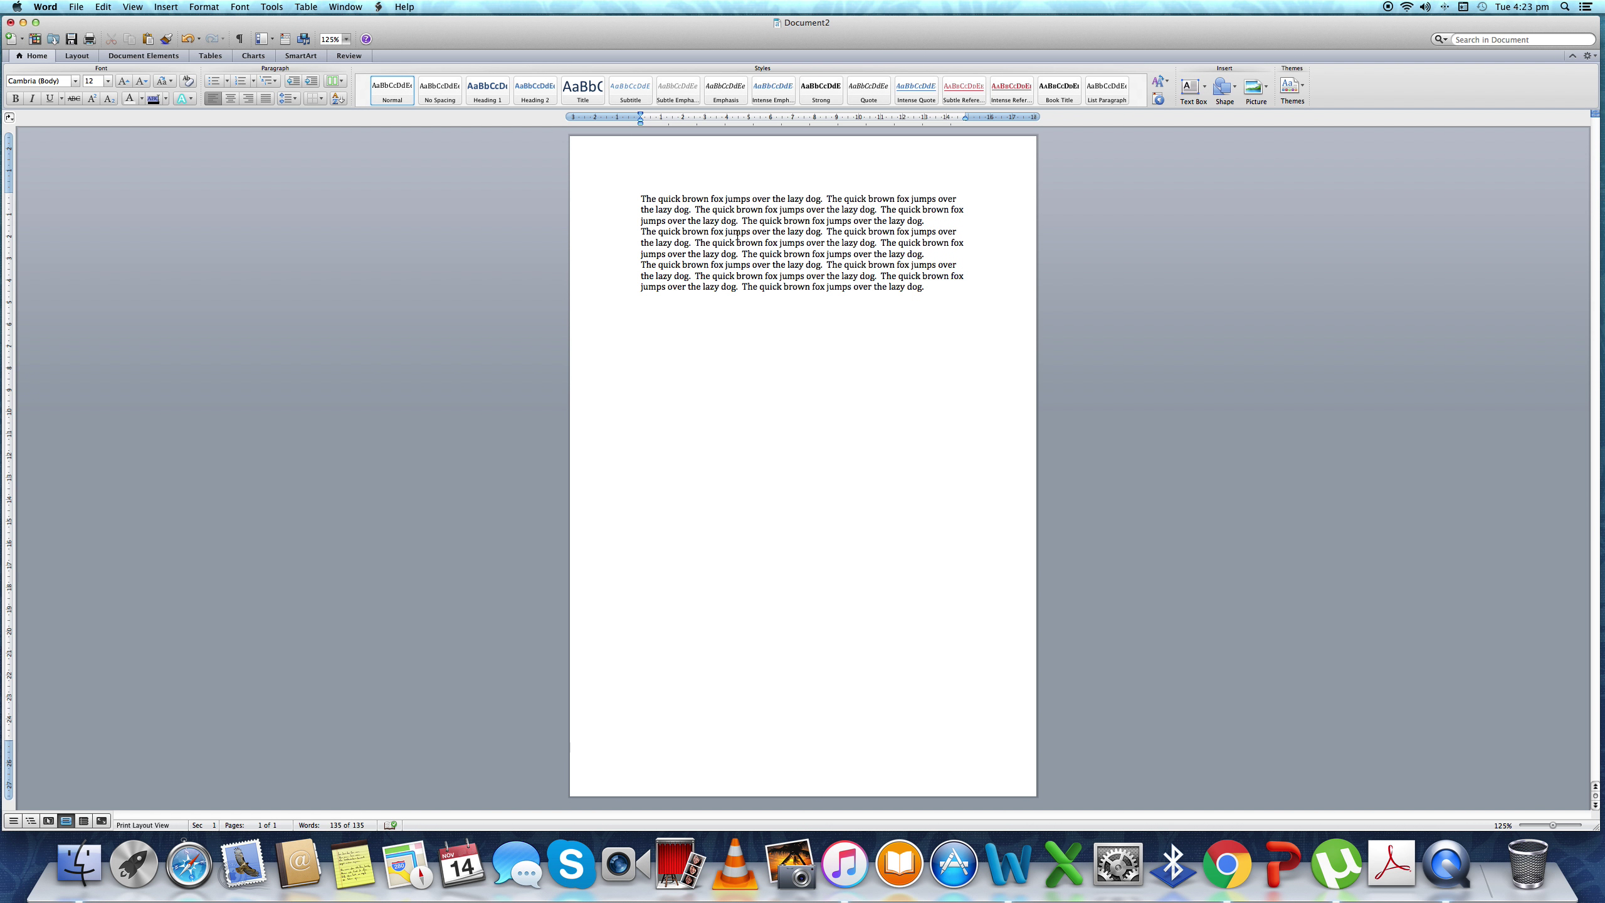
{"action": "key", "text": "super+a"}
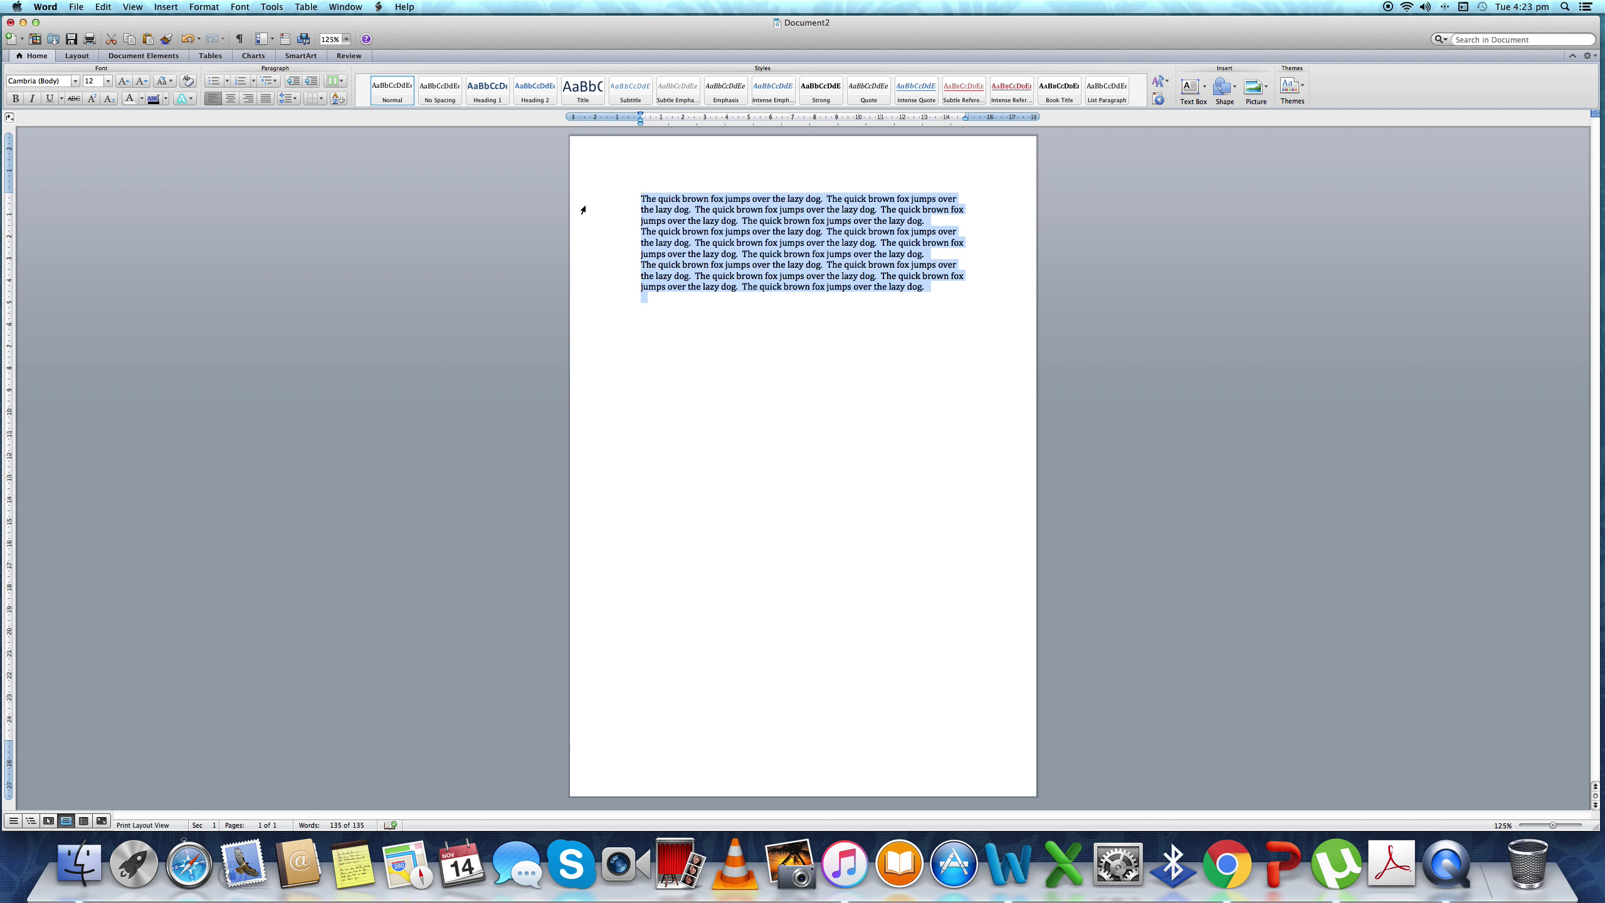
Step: Try Apple Chancery, Avenir Black Oblique and Blackoak Std on the paragraphs, settling on Calibri
{"action": "left_click", "coordinate": [75, 81]}
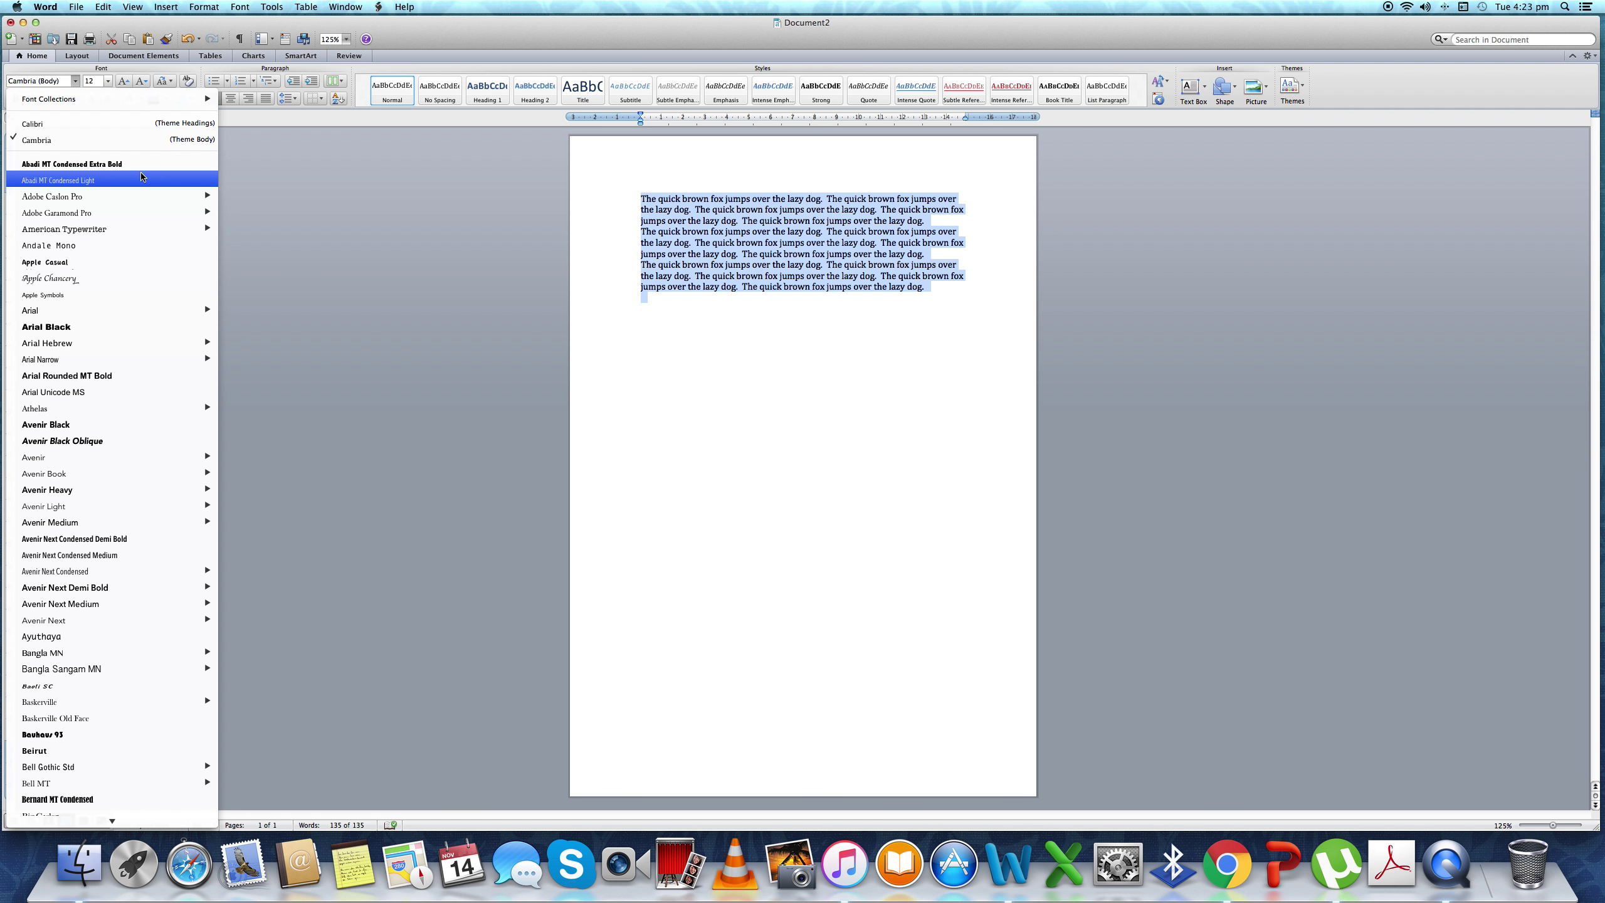
{"action": "left_click", "coordinate": [129, 278]}
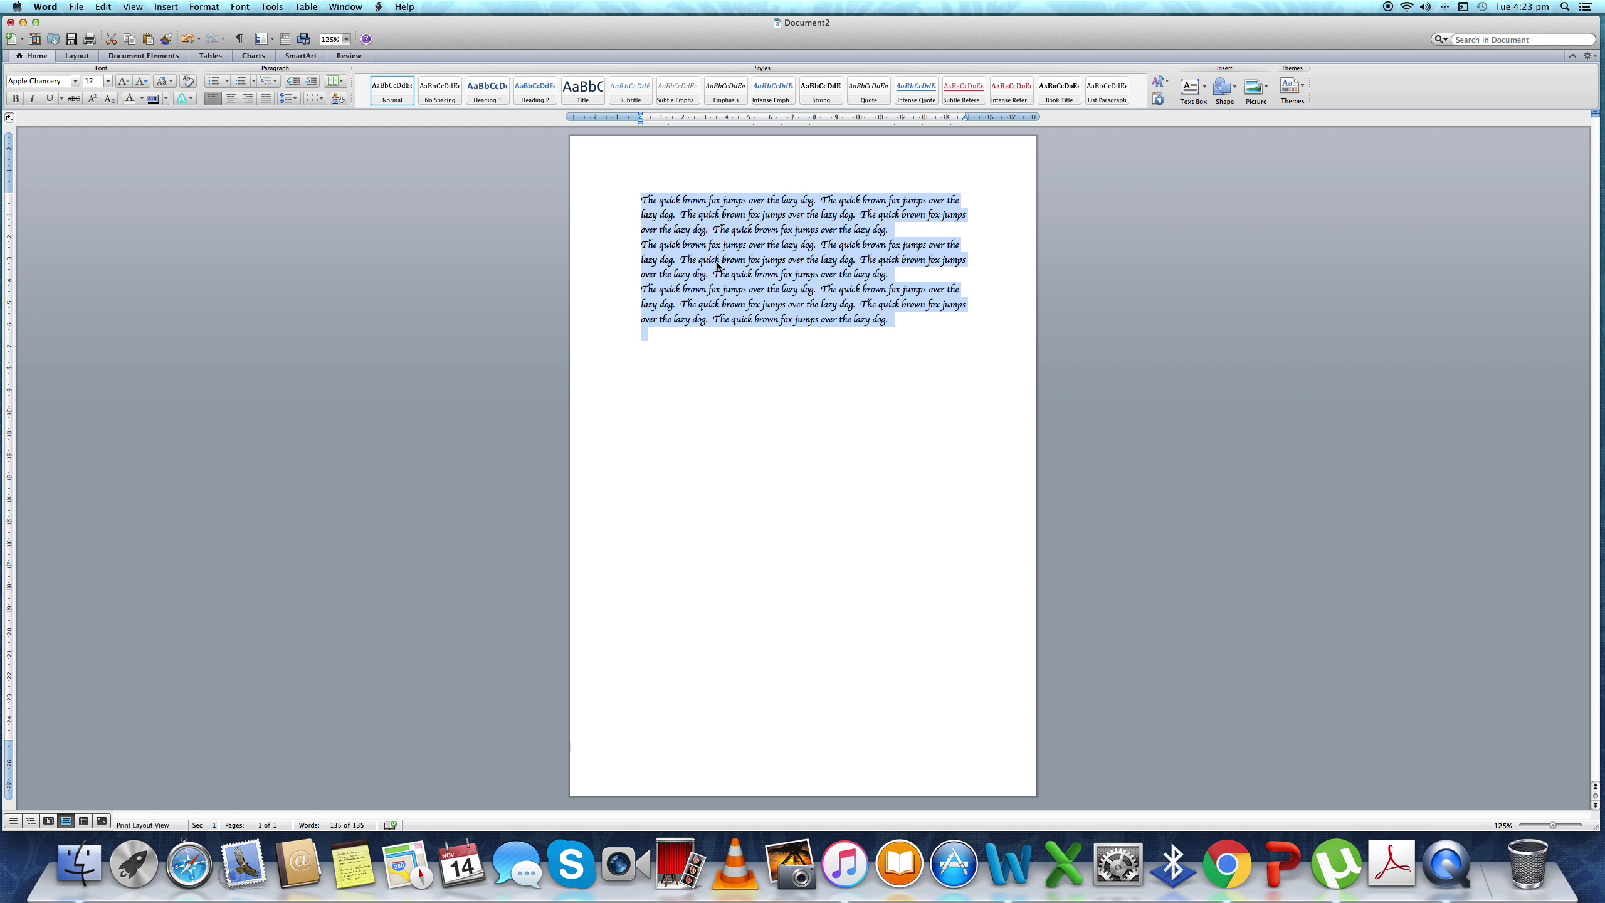
{"action": "left_click", "coordinate": [75, 81]}
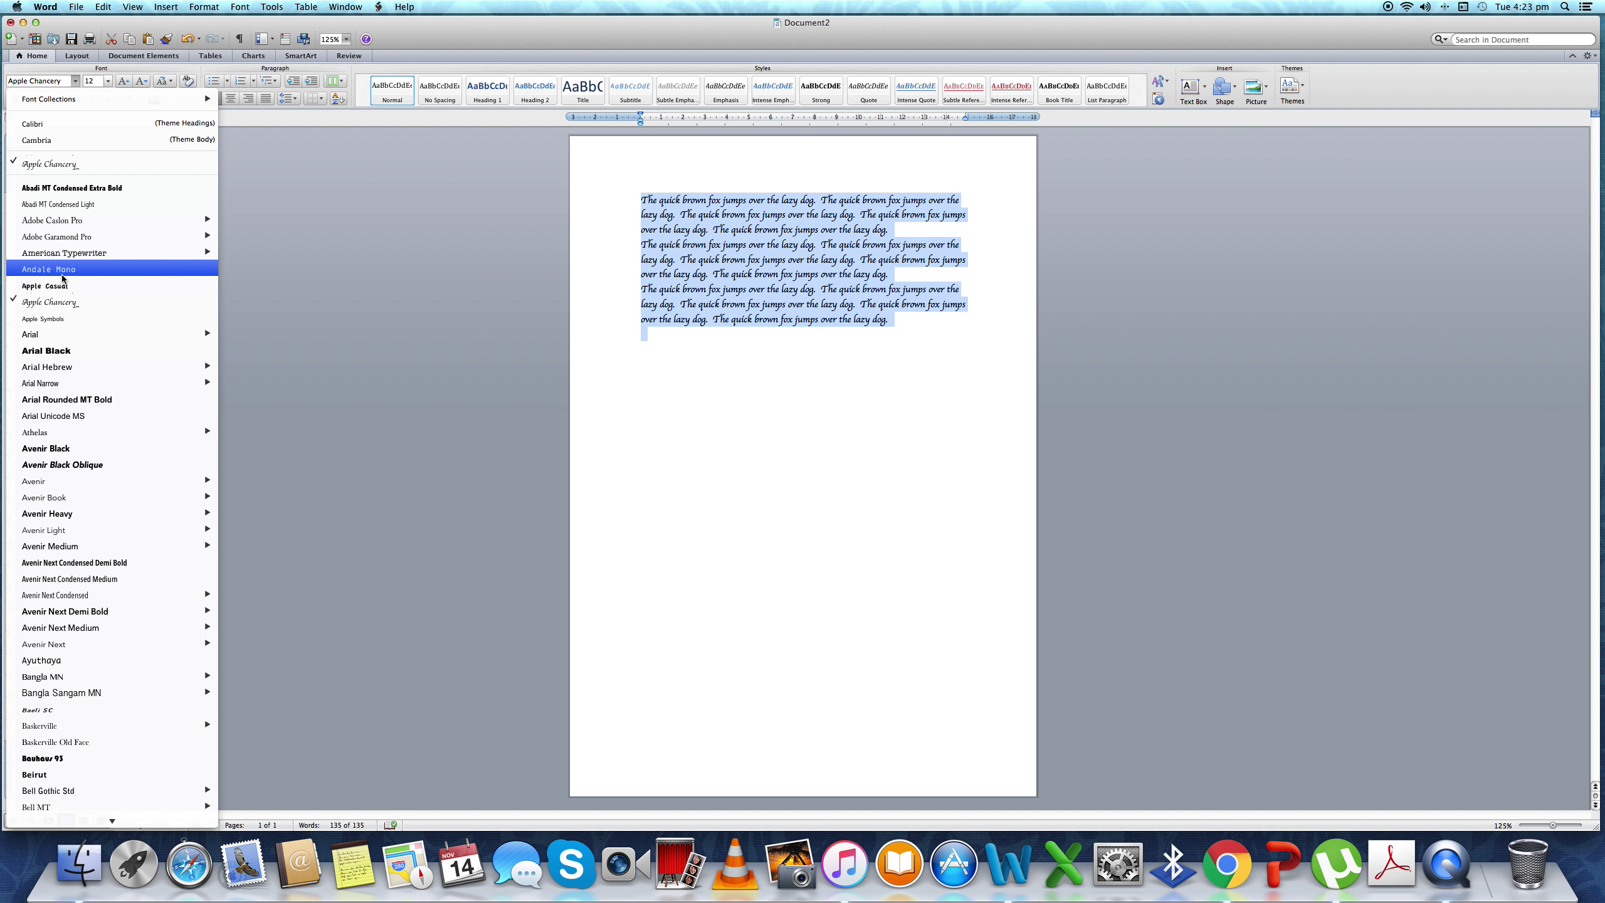
{"action": "left_click", "coordinate": [99, 466]}
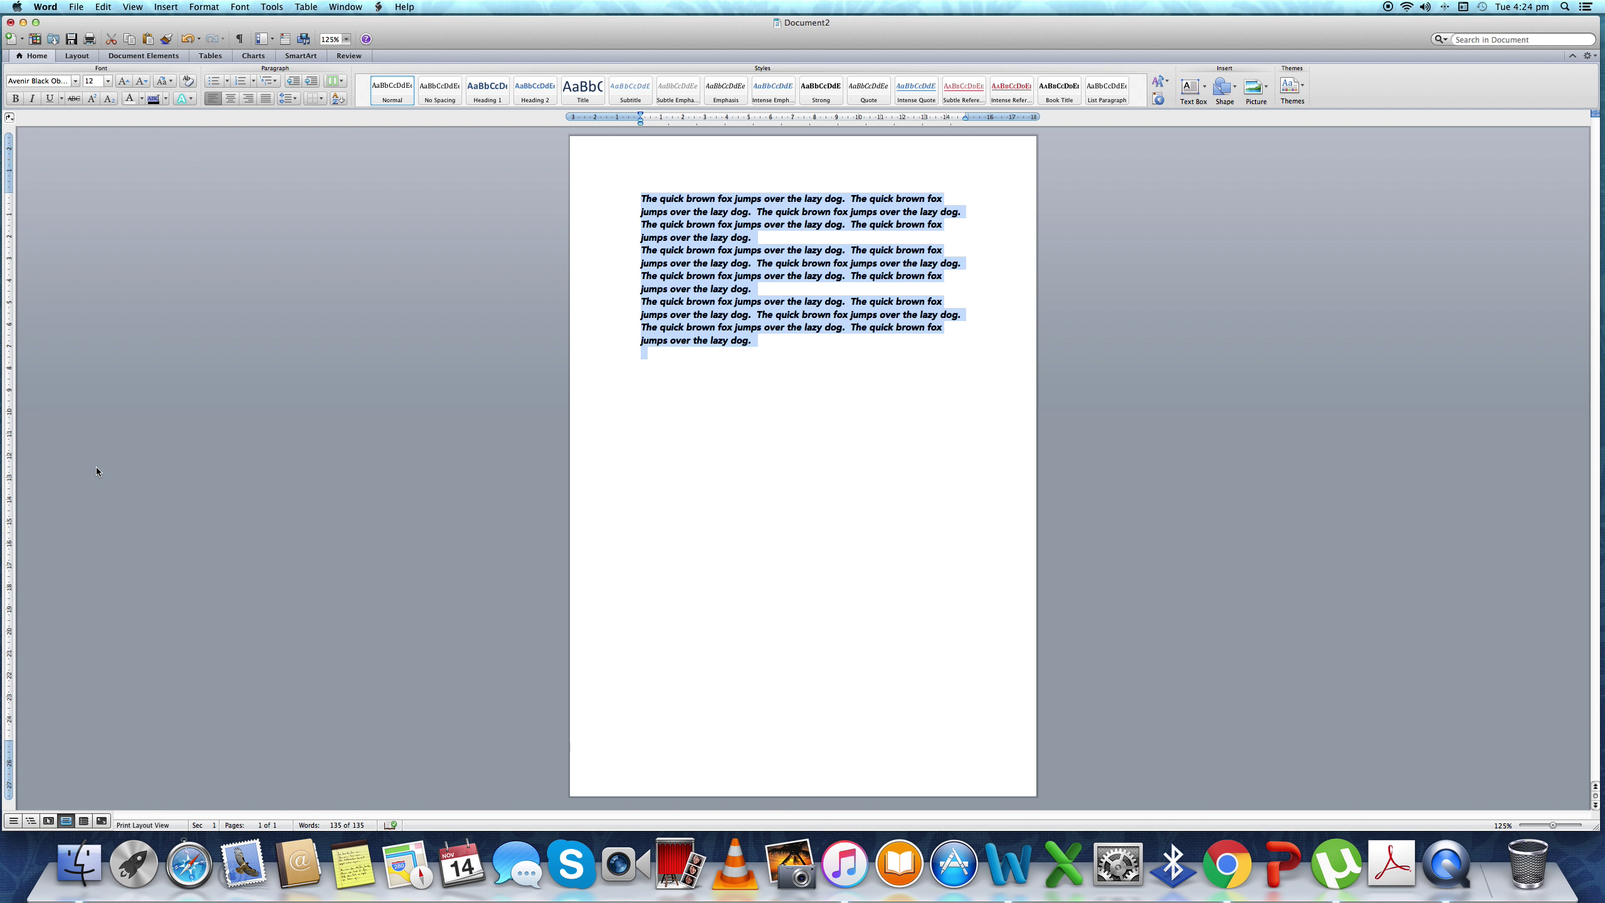
{"action": "left_click", "coordinate": [74, 81]}
{"action": "scroll", "coordinate": [158, 411], "scroll_direction": "down", "scroll_amount": 5}
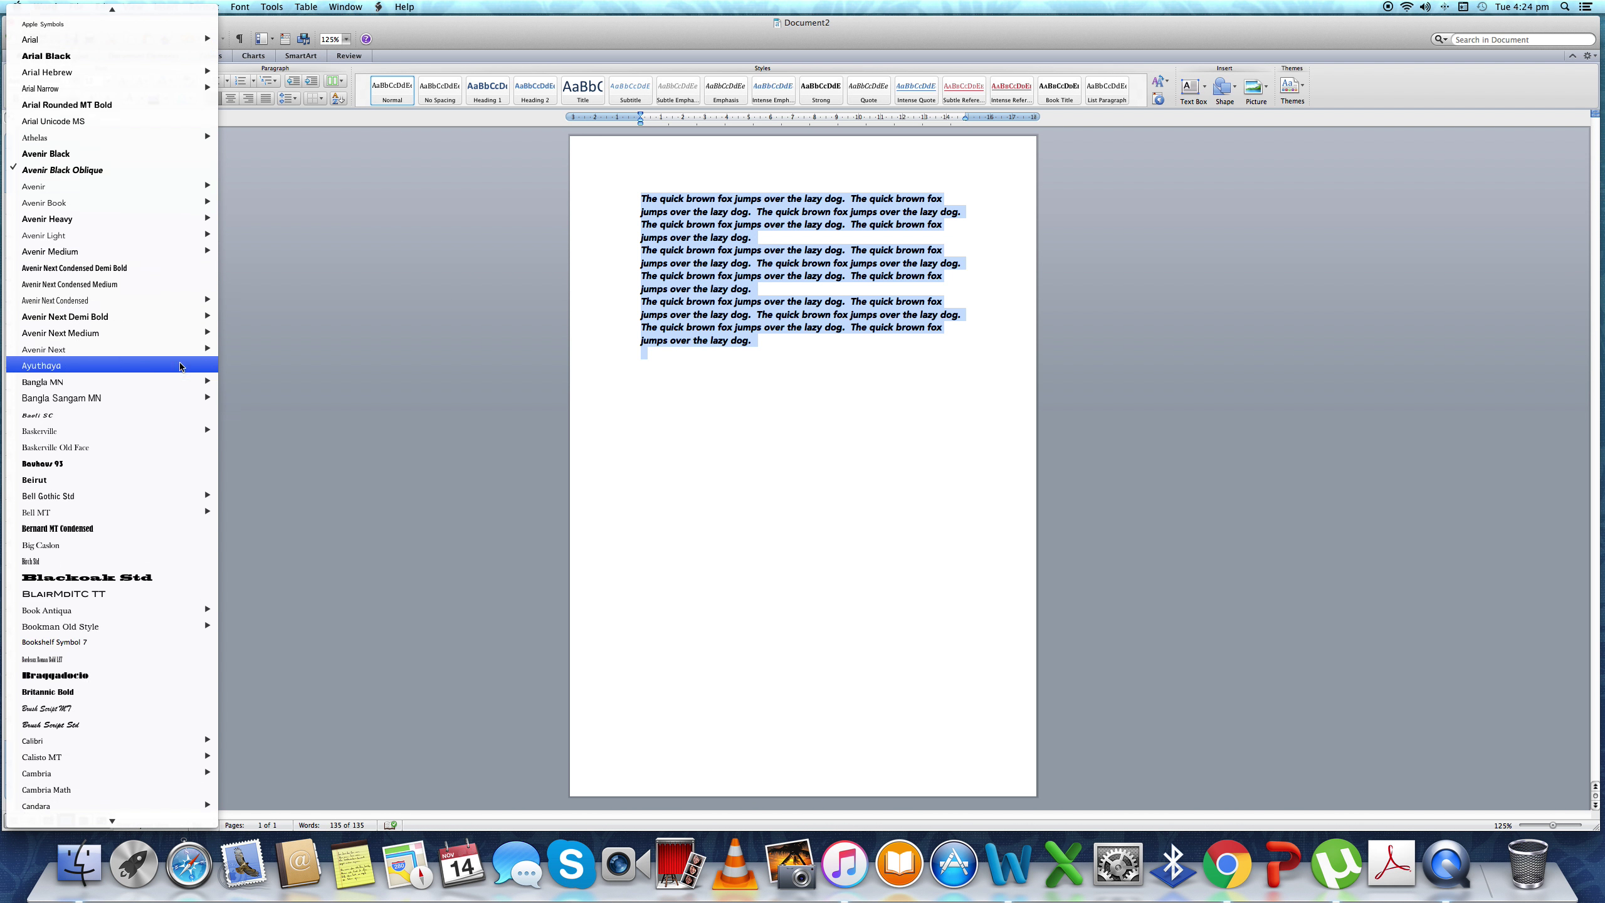
{"action": "left_click", "coordinate": [163, 476]}
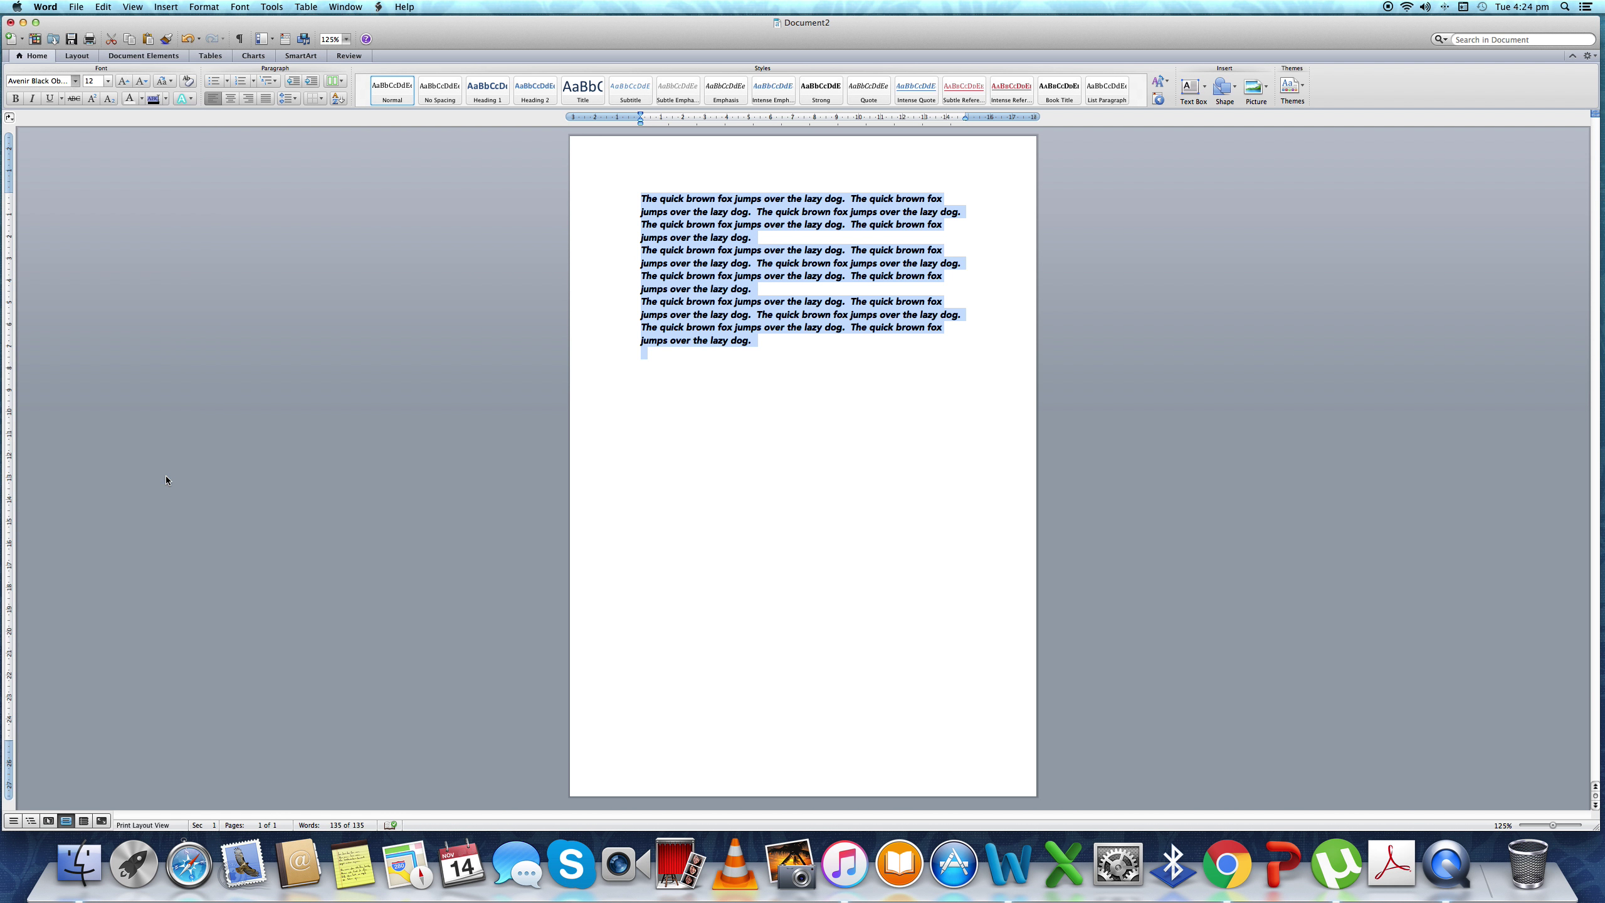
{"action": "left_click", "coordinate": [75, 81]}
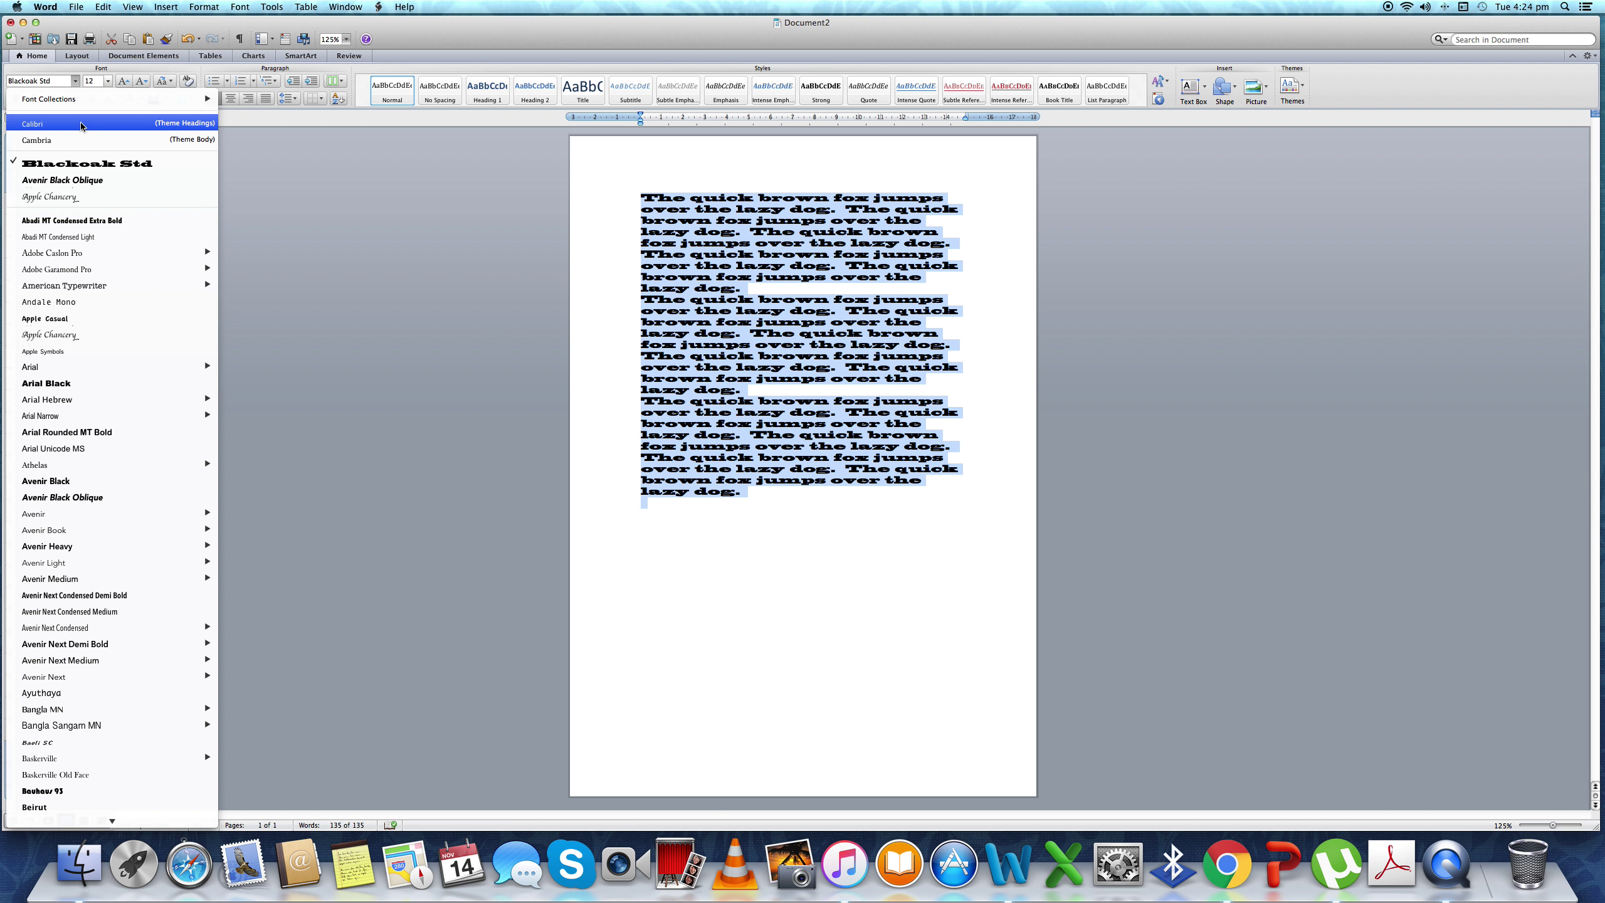
{"action": "left_click", "coordinate": [97, 126]}
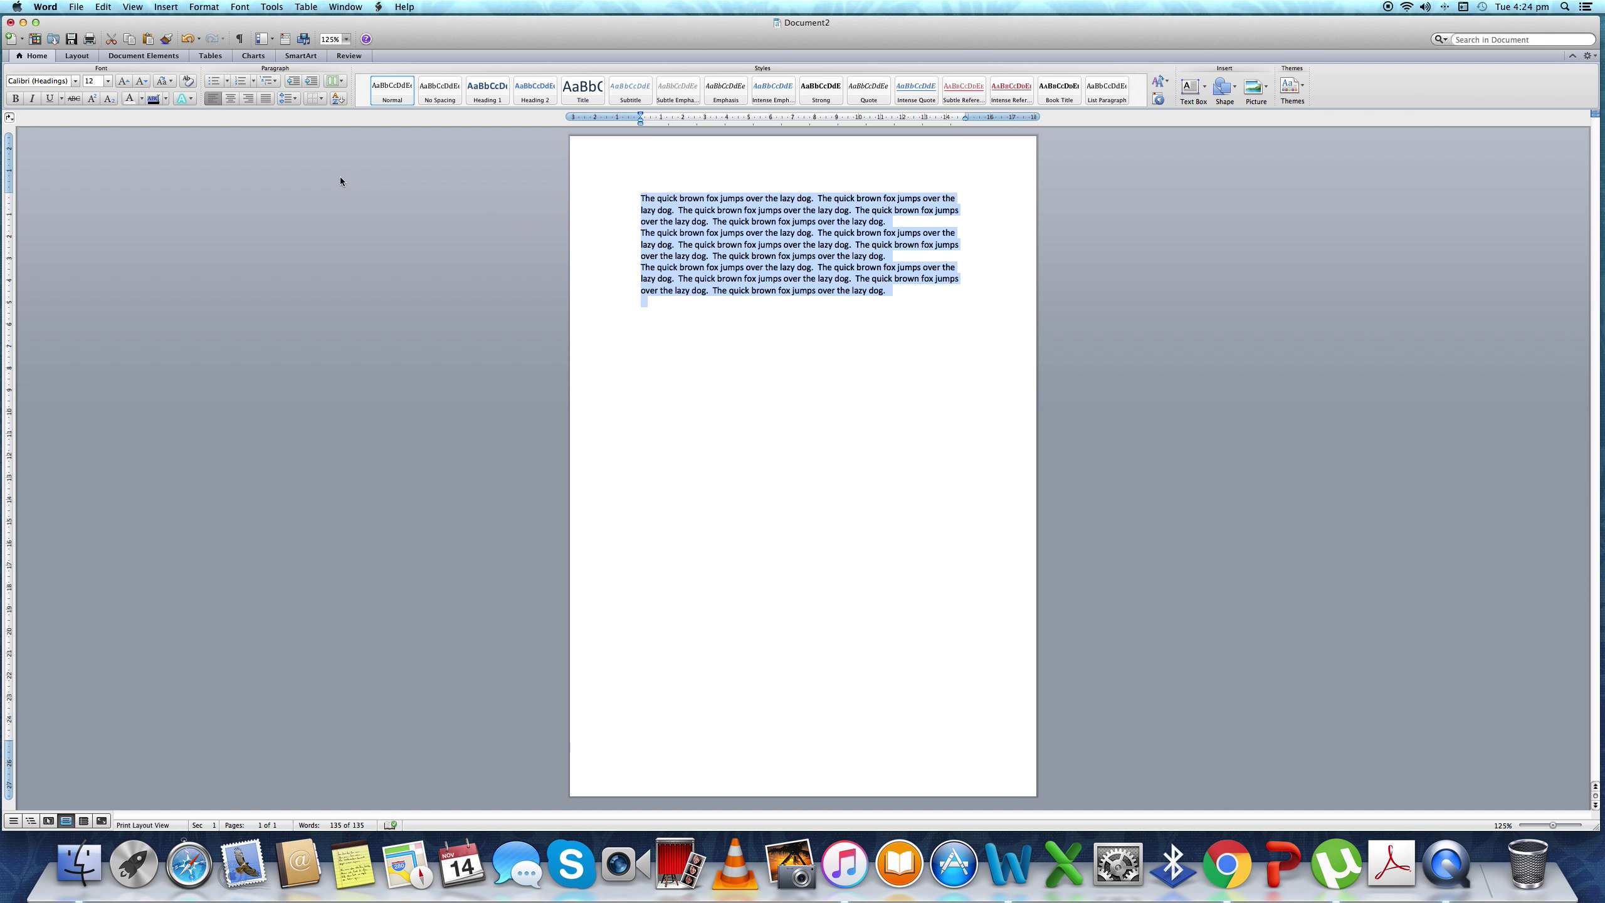
{"action": "left_click", "coordinate": [108, 81]}
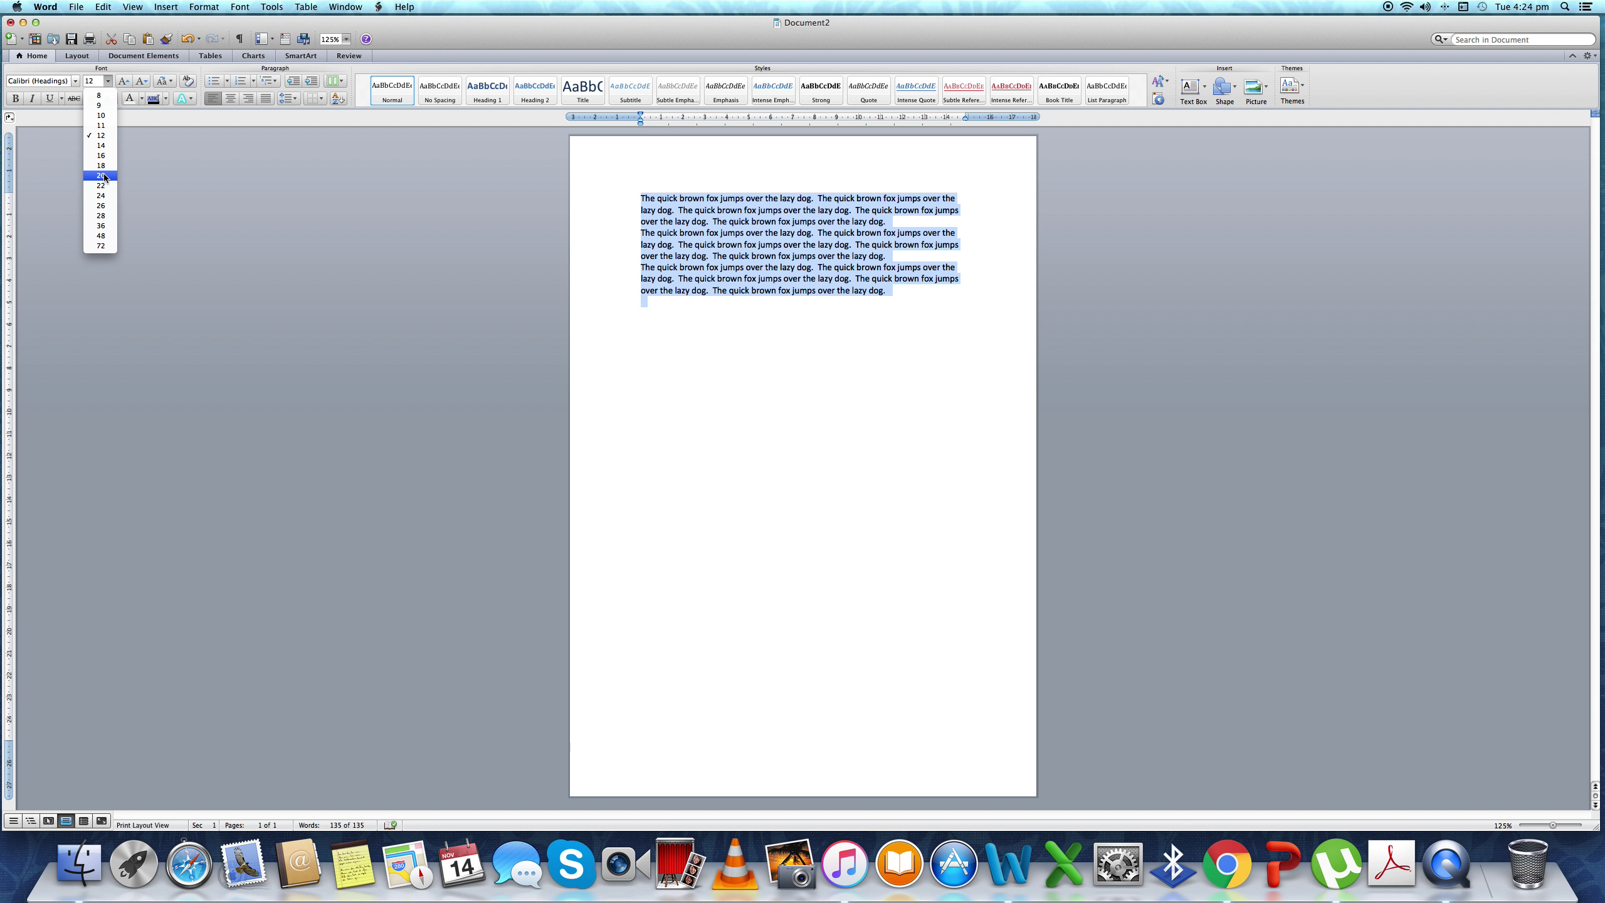
Step: Try the text at 20 pt and 72 pt, then return it to 12 pt
{"action": "key", "text": "Escape"}
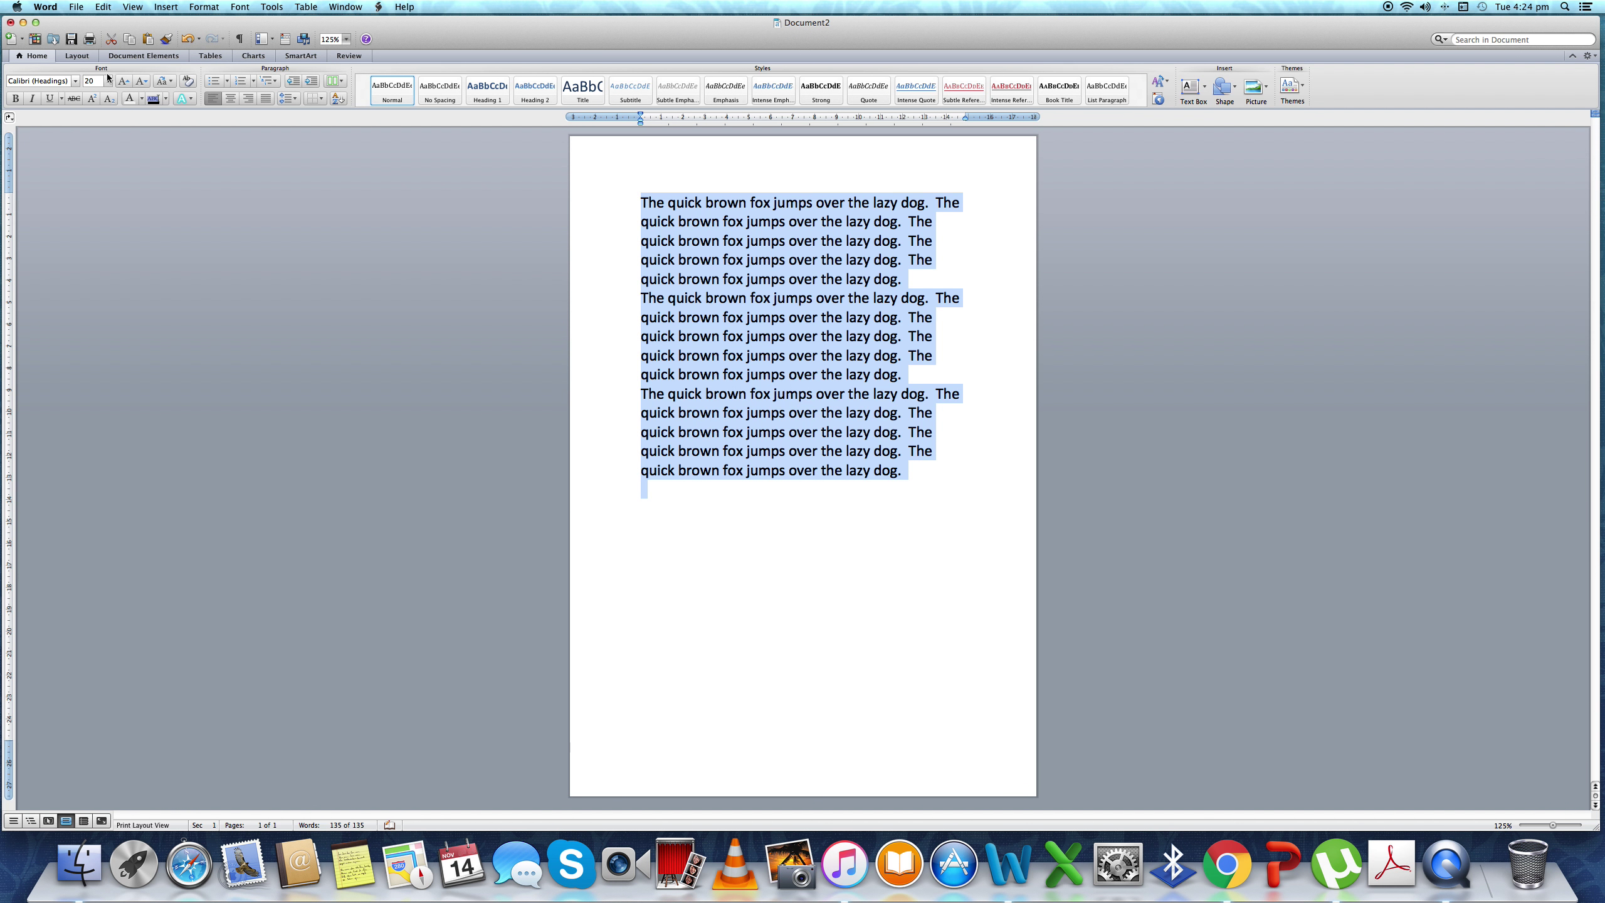
{"action": "left_click", "coordinate": [108, 80]}
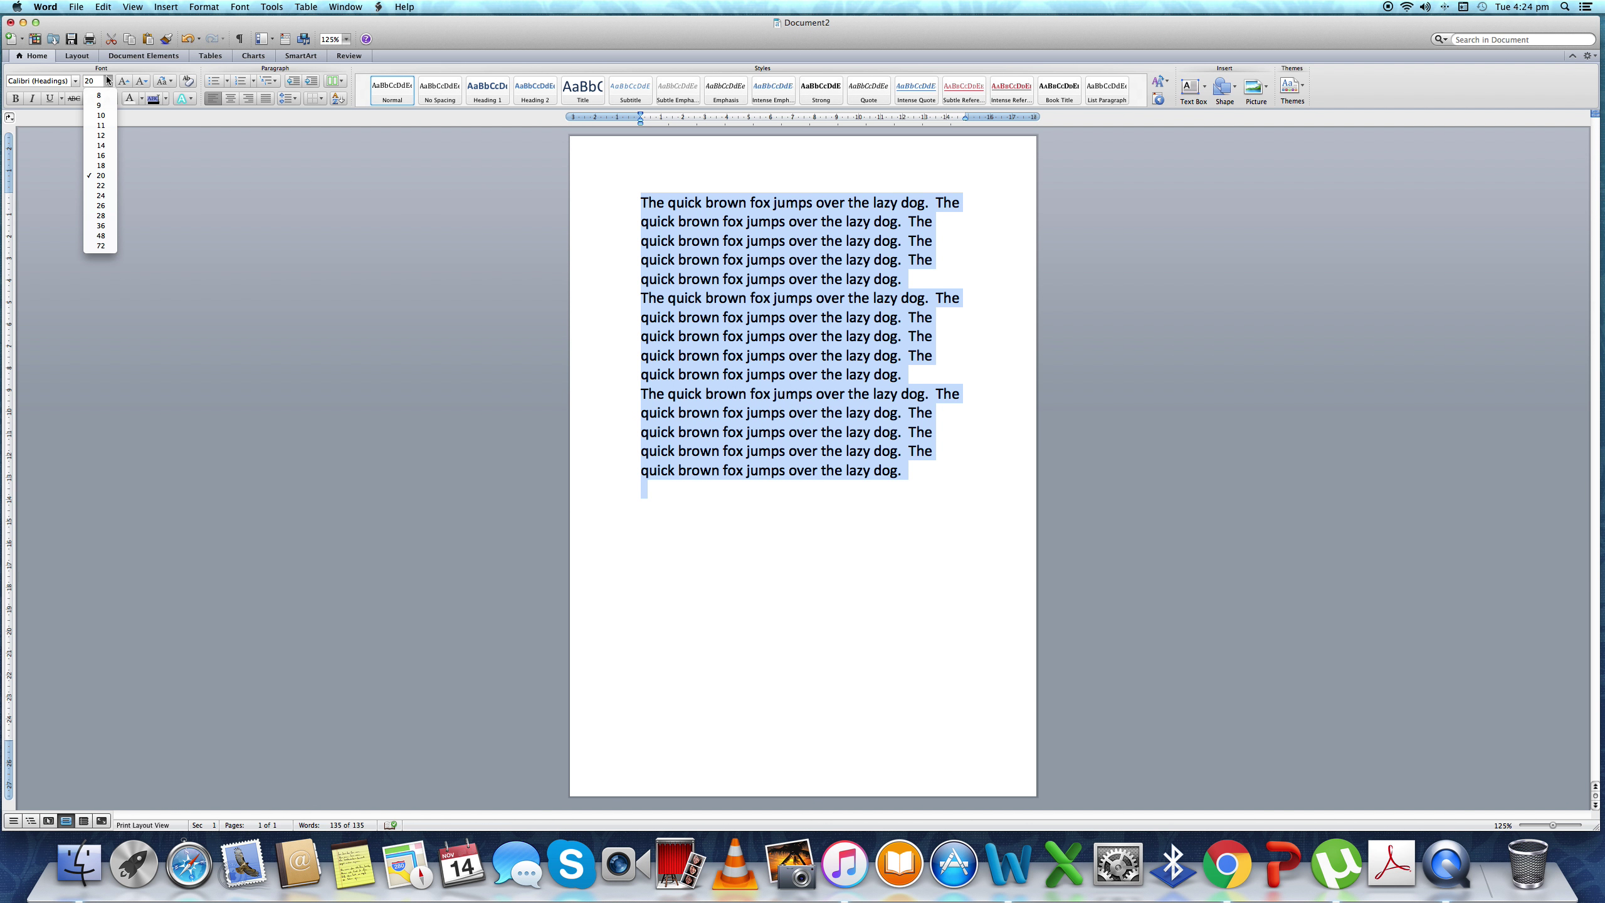
{"action": "left_click", "coordinate": [101, 246]}
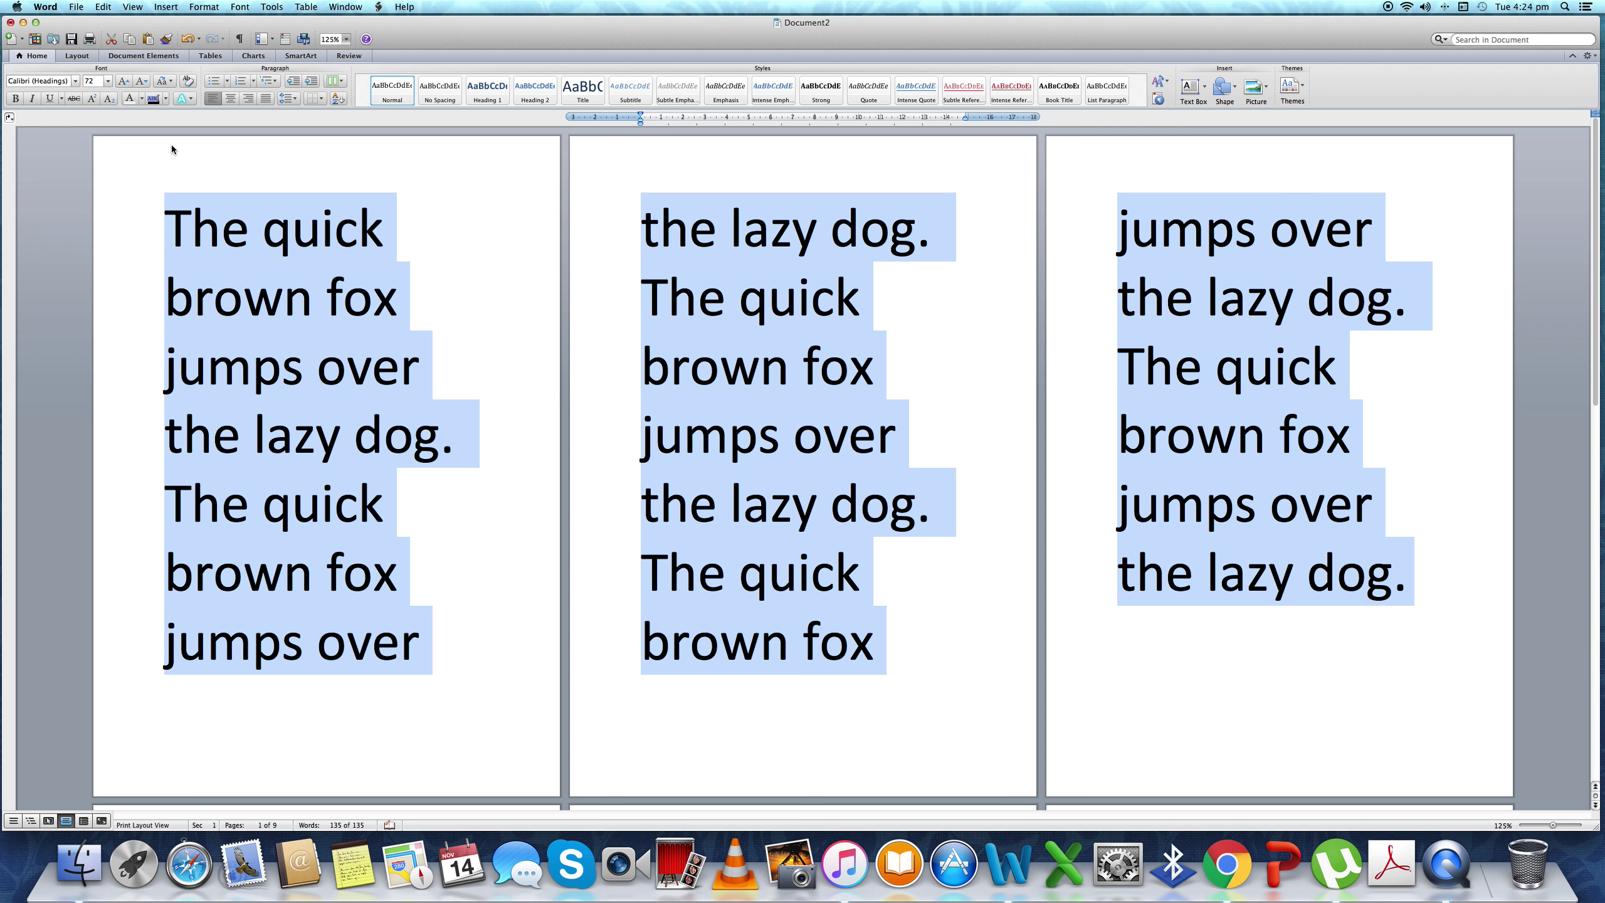
{"action": "left_click", "coordinate": [108, 80]}
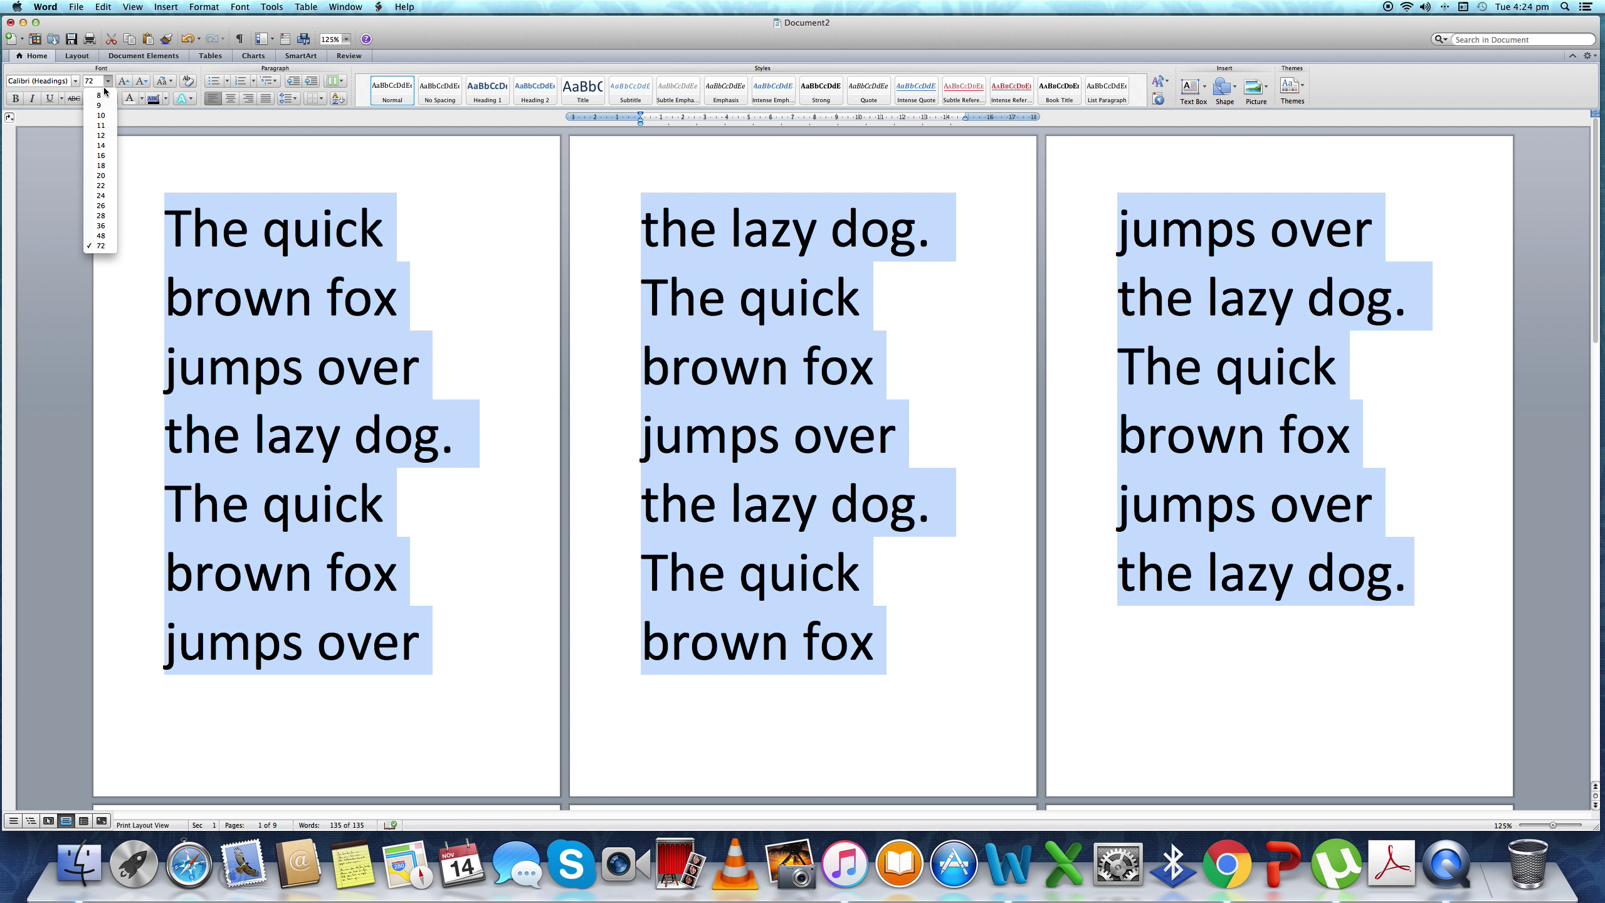
{"action": "left_click", "coordinate": [100, 132]}
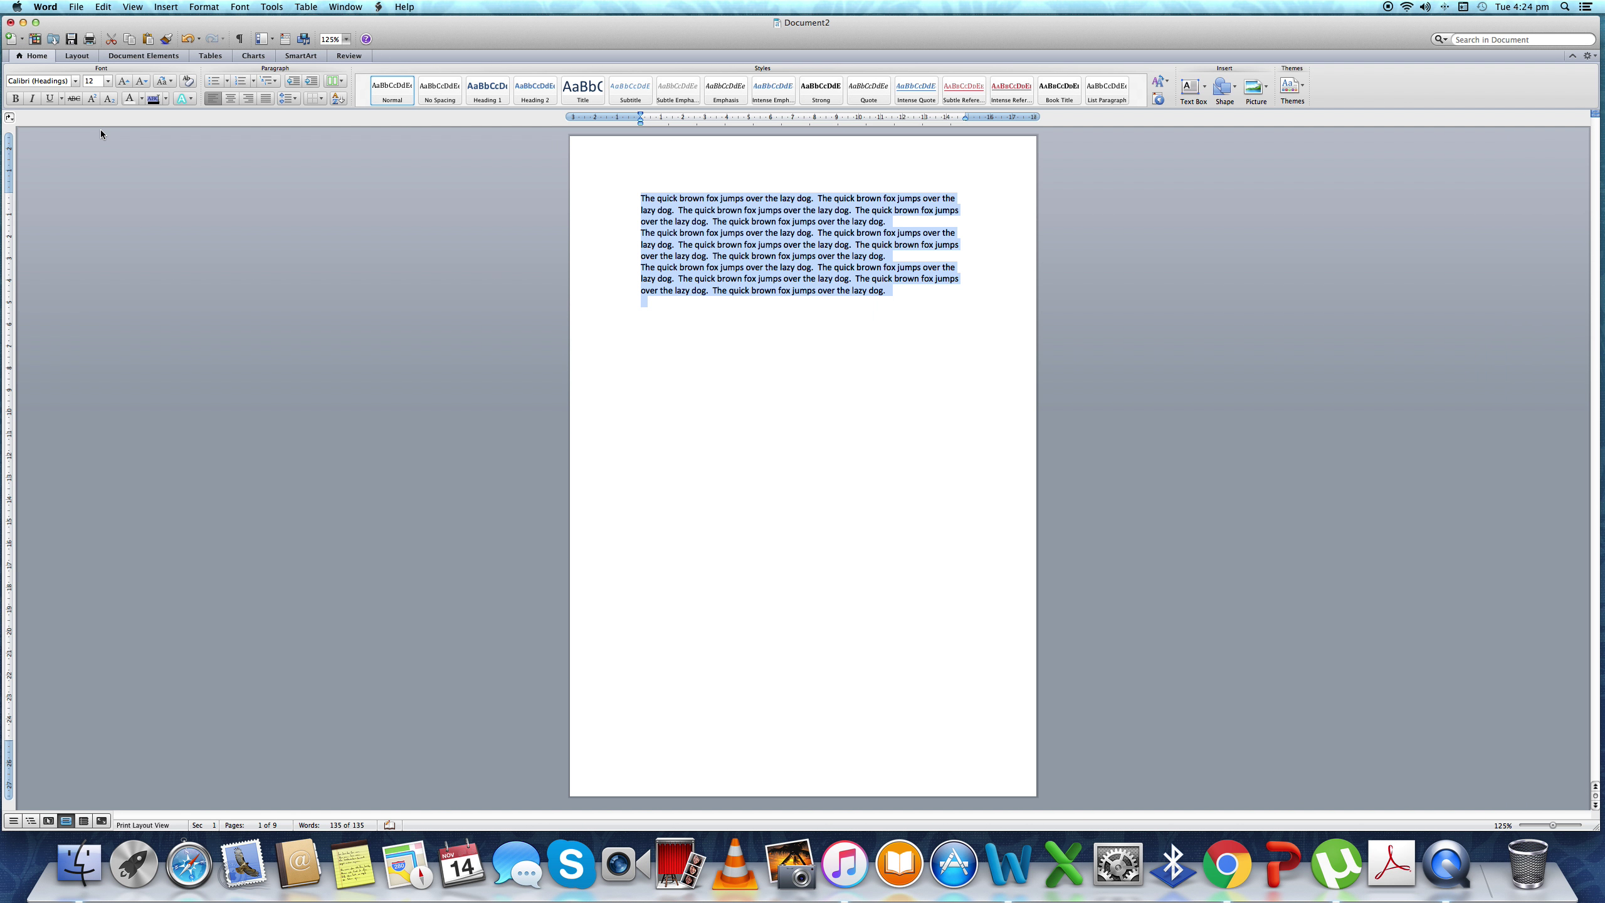
Step: Grow the text five size steps and shrink it four, leaving it at 14 pt
{"action": "left_click", "coordinate": [123, 81]}
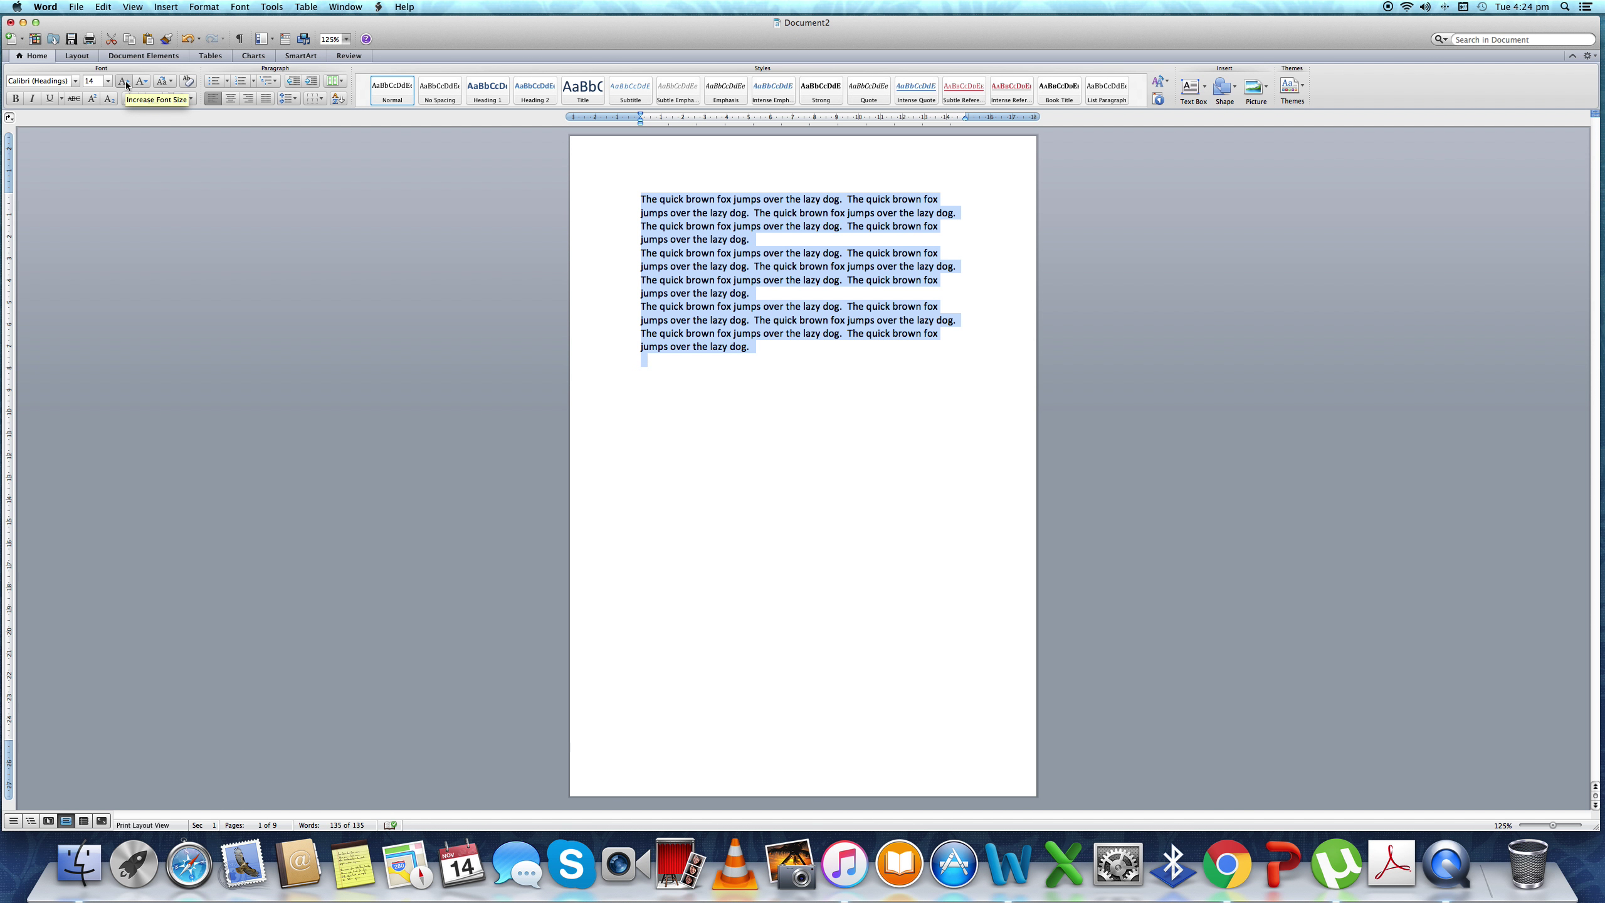
{"action": "left_click", "coordinate": [124, 81]}
{"action": "left_click", "coordinate": [124, 81]}
{"action": "left_click", "coordinate": [123, 81]}
{"action": "left_click", "coordinate": [124, 81]}
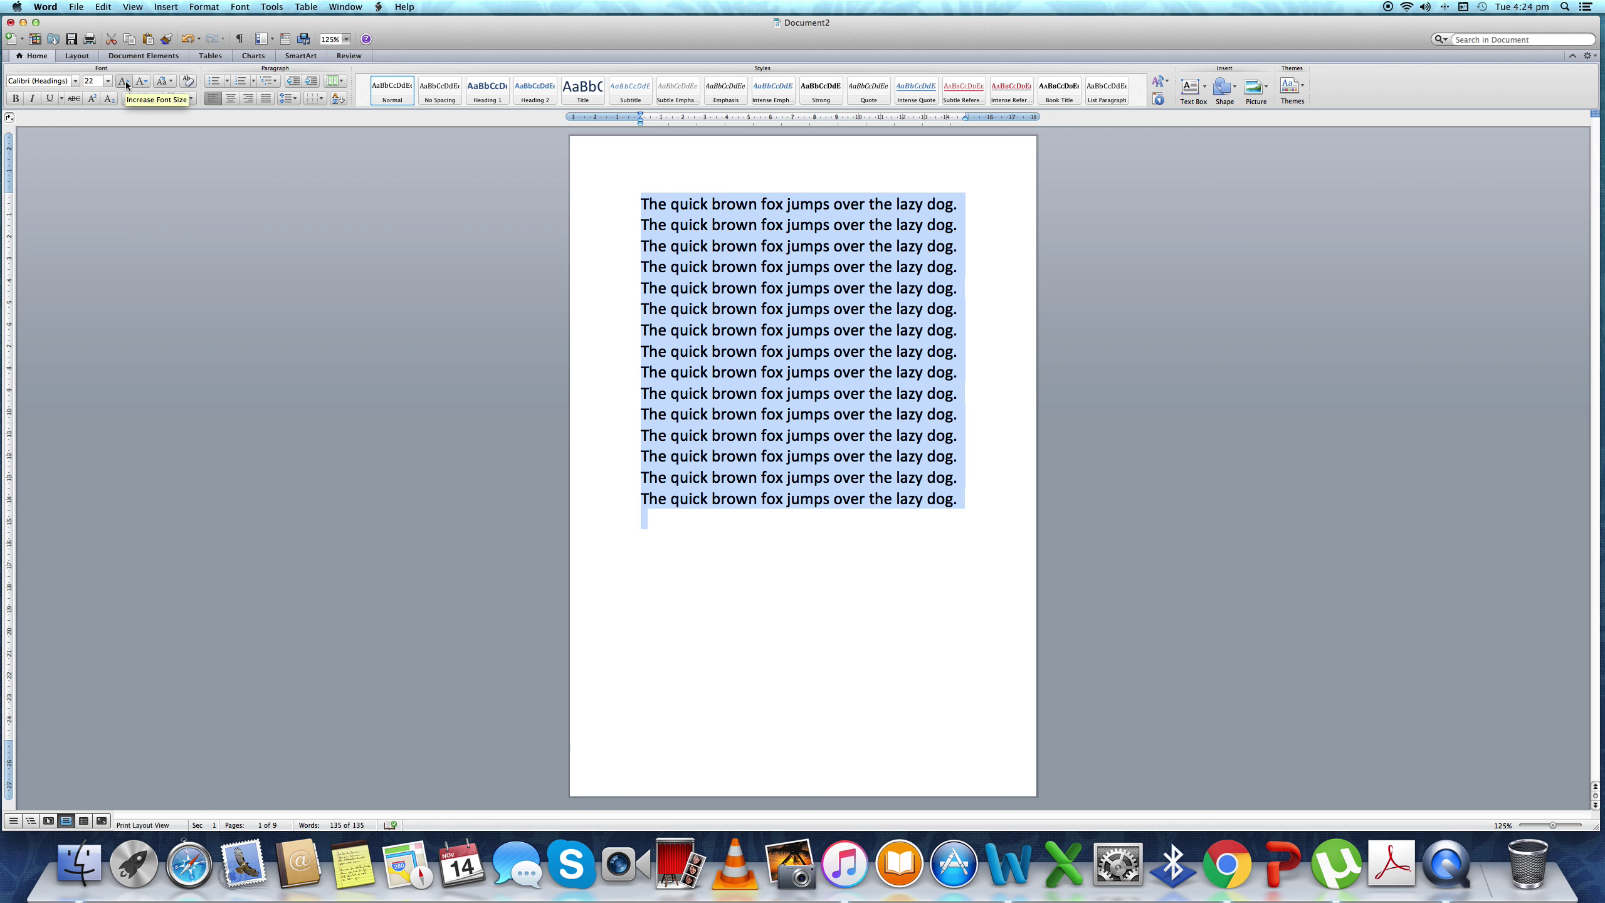
{"action": "left_click", "coordinate": [141, 82]}
{"action": "left_click", "coordinate": [141, 82]}
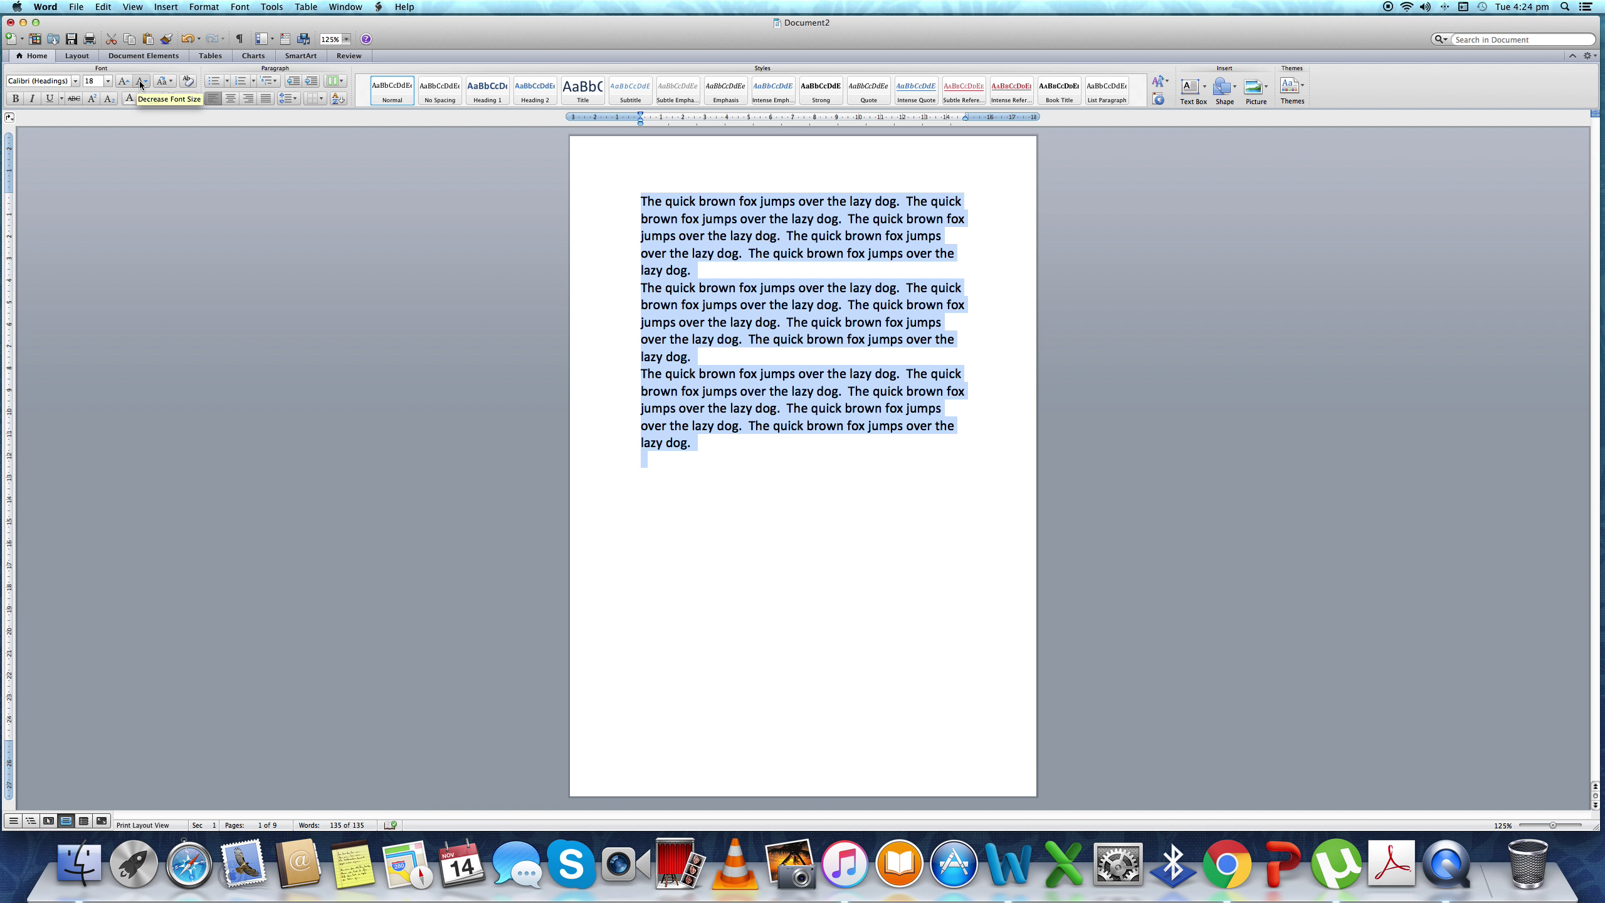
{"action": "left_click", "coordinate": [140, 81]}
{"action": "left_click", "coordinate": [141, 81]}
{"action": "left_click", "coordinate": [108, 81]}
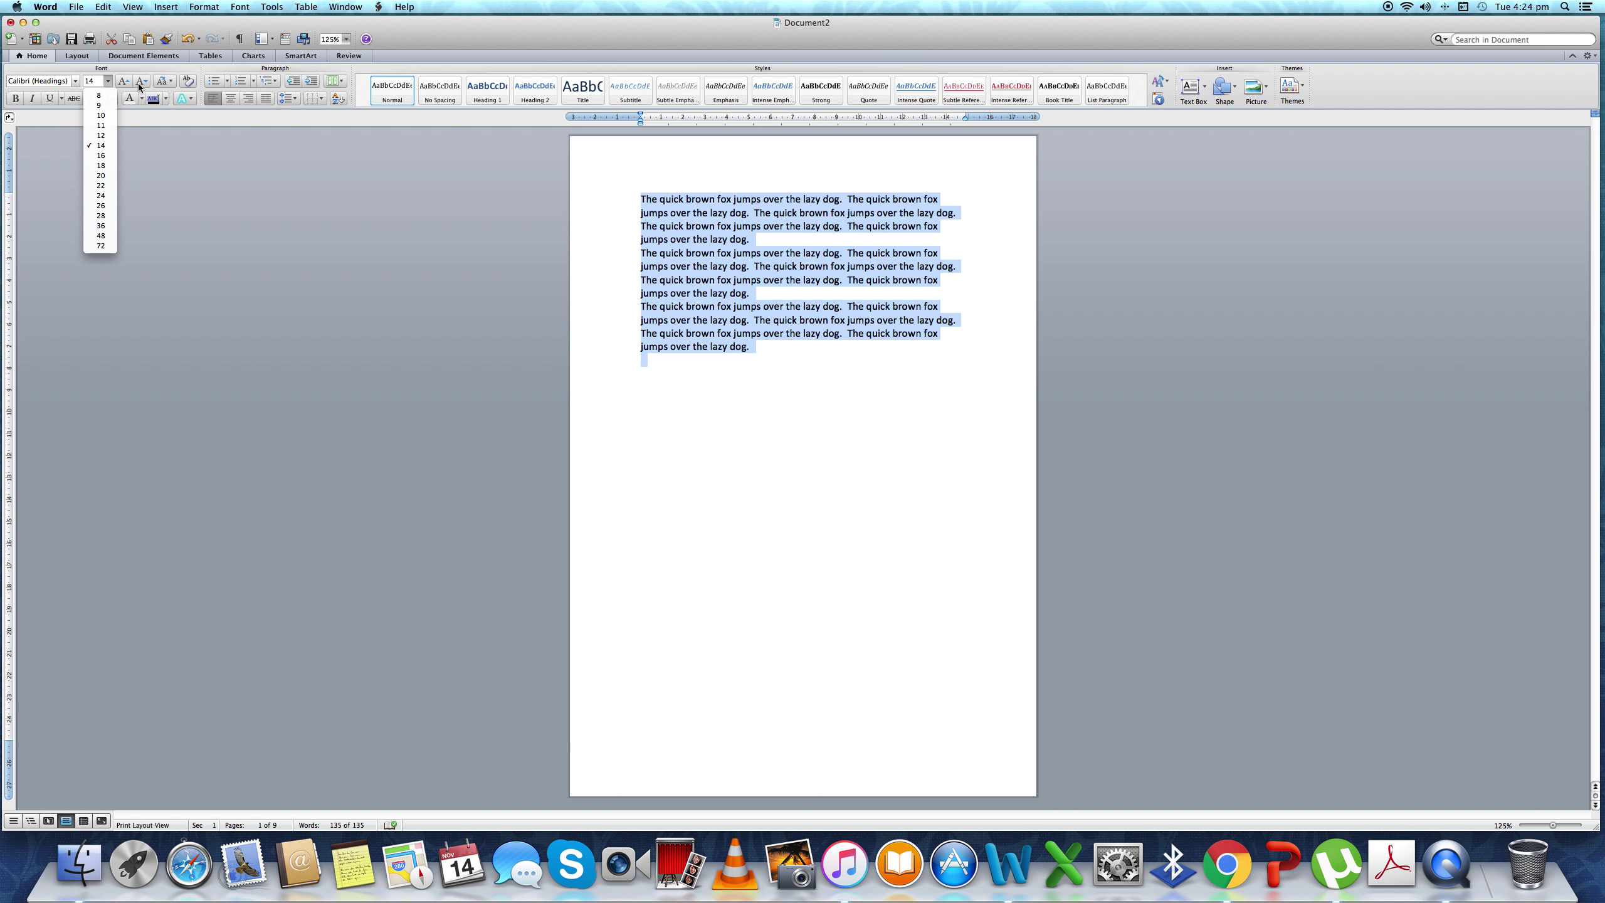
{"action": "left_click", "coordinate": [160, 83]}
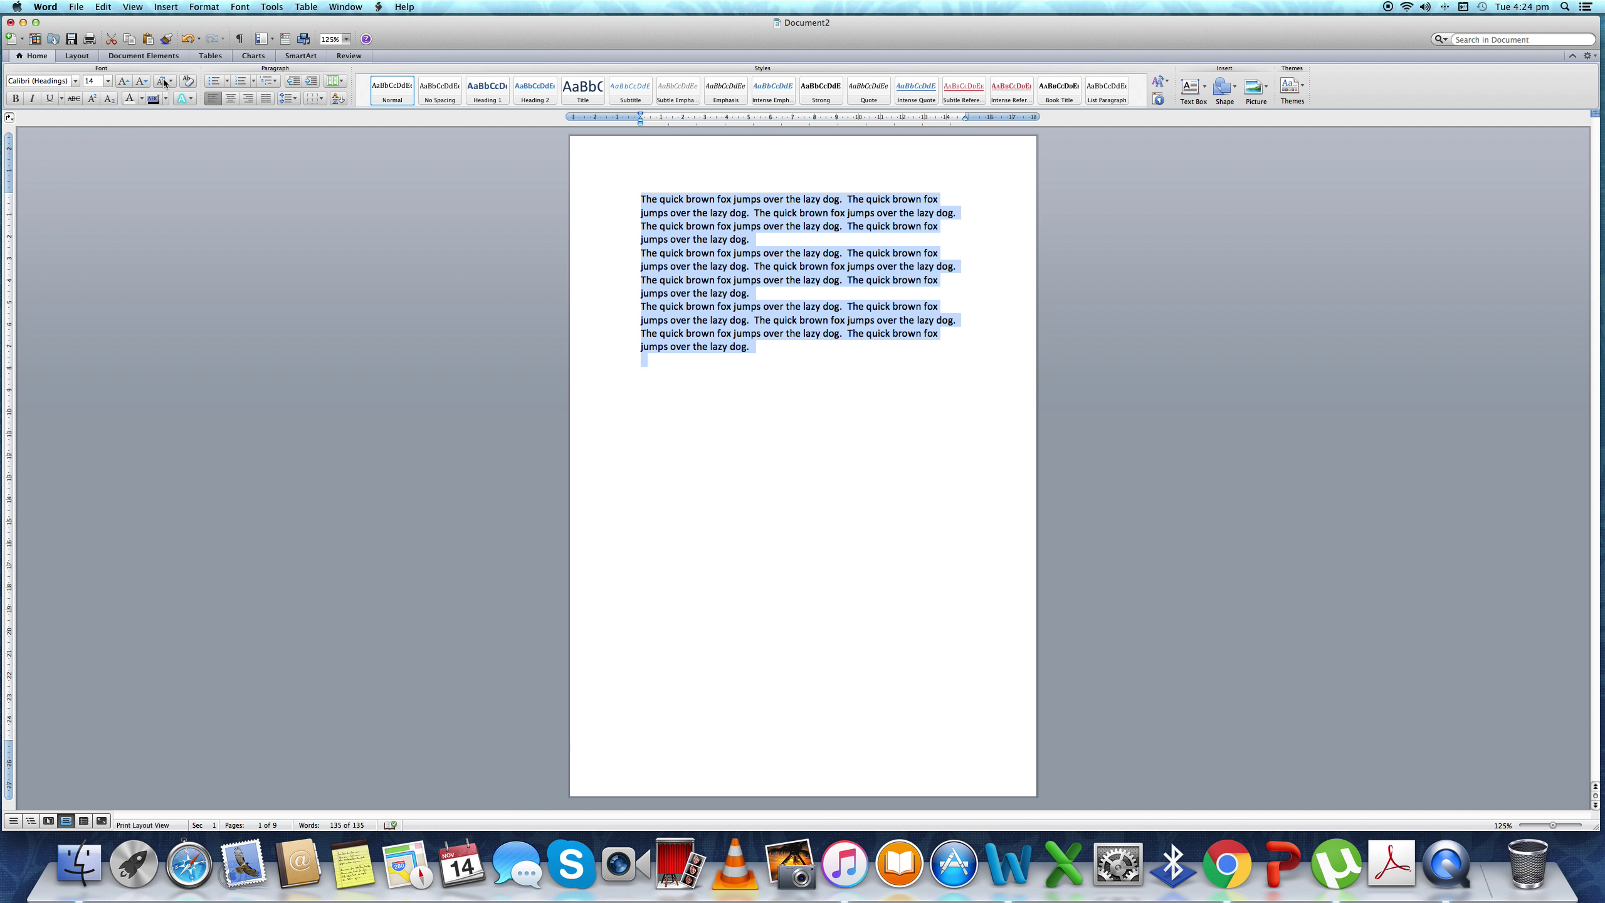
{"action": "left_click", "coordinate": [171, 83]}
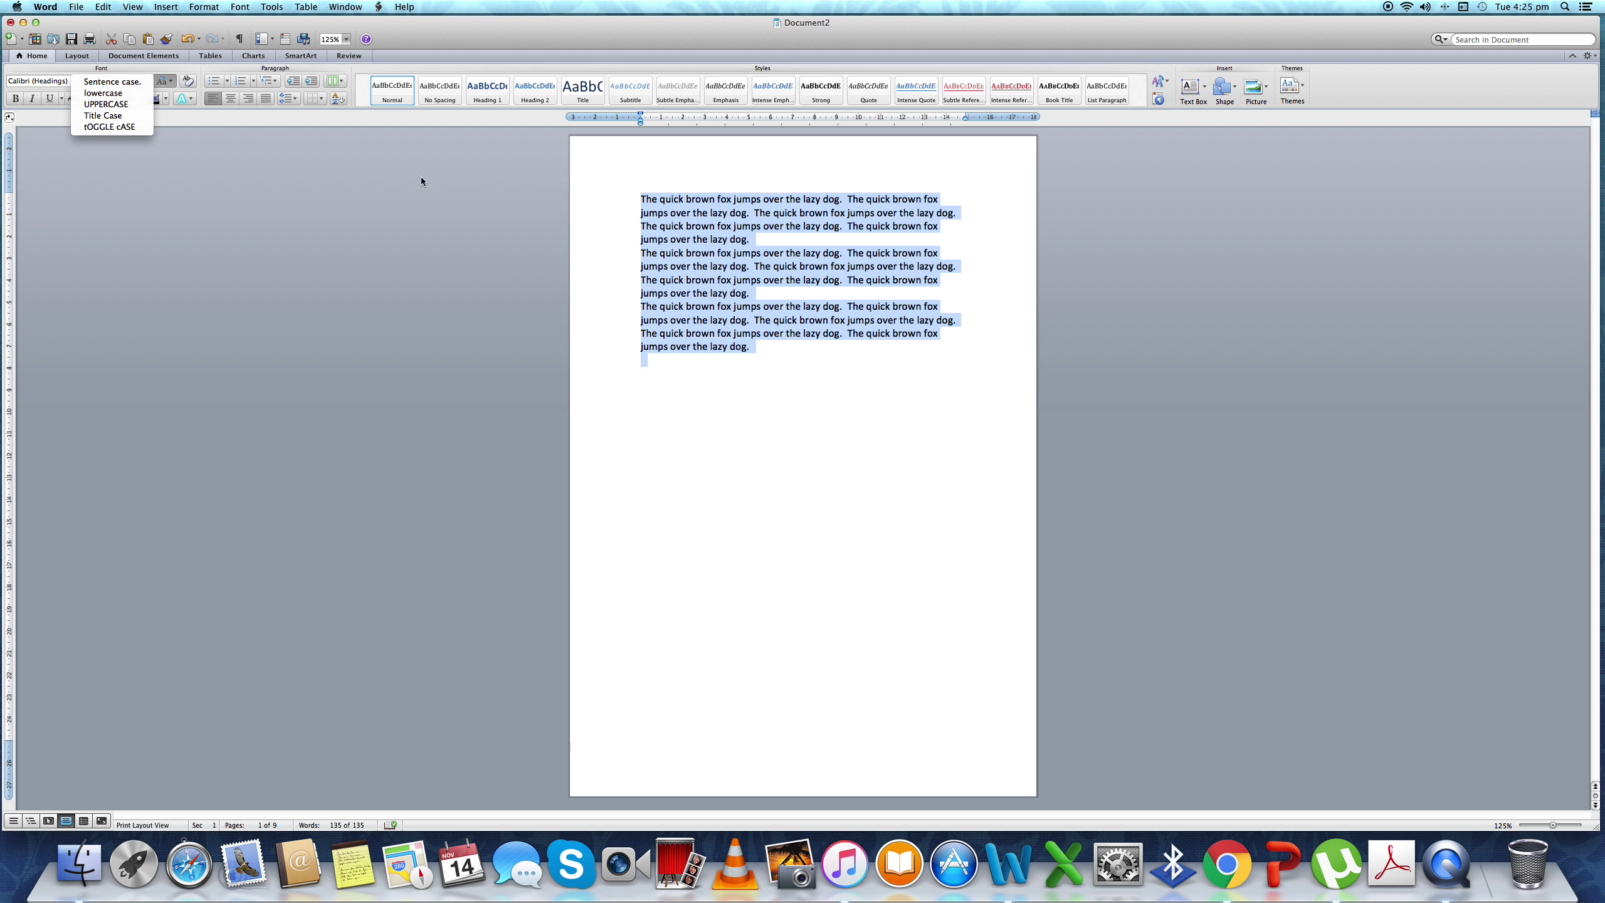
Step: Cycle the paragraphs through Sentence case, lowercase, UPPERCASE, Title Case and tOGGLE cASE, ending in Sentence case
{"action": "left_click", "coordinate": [114, 83]}
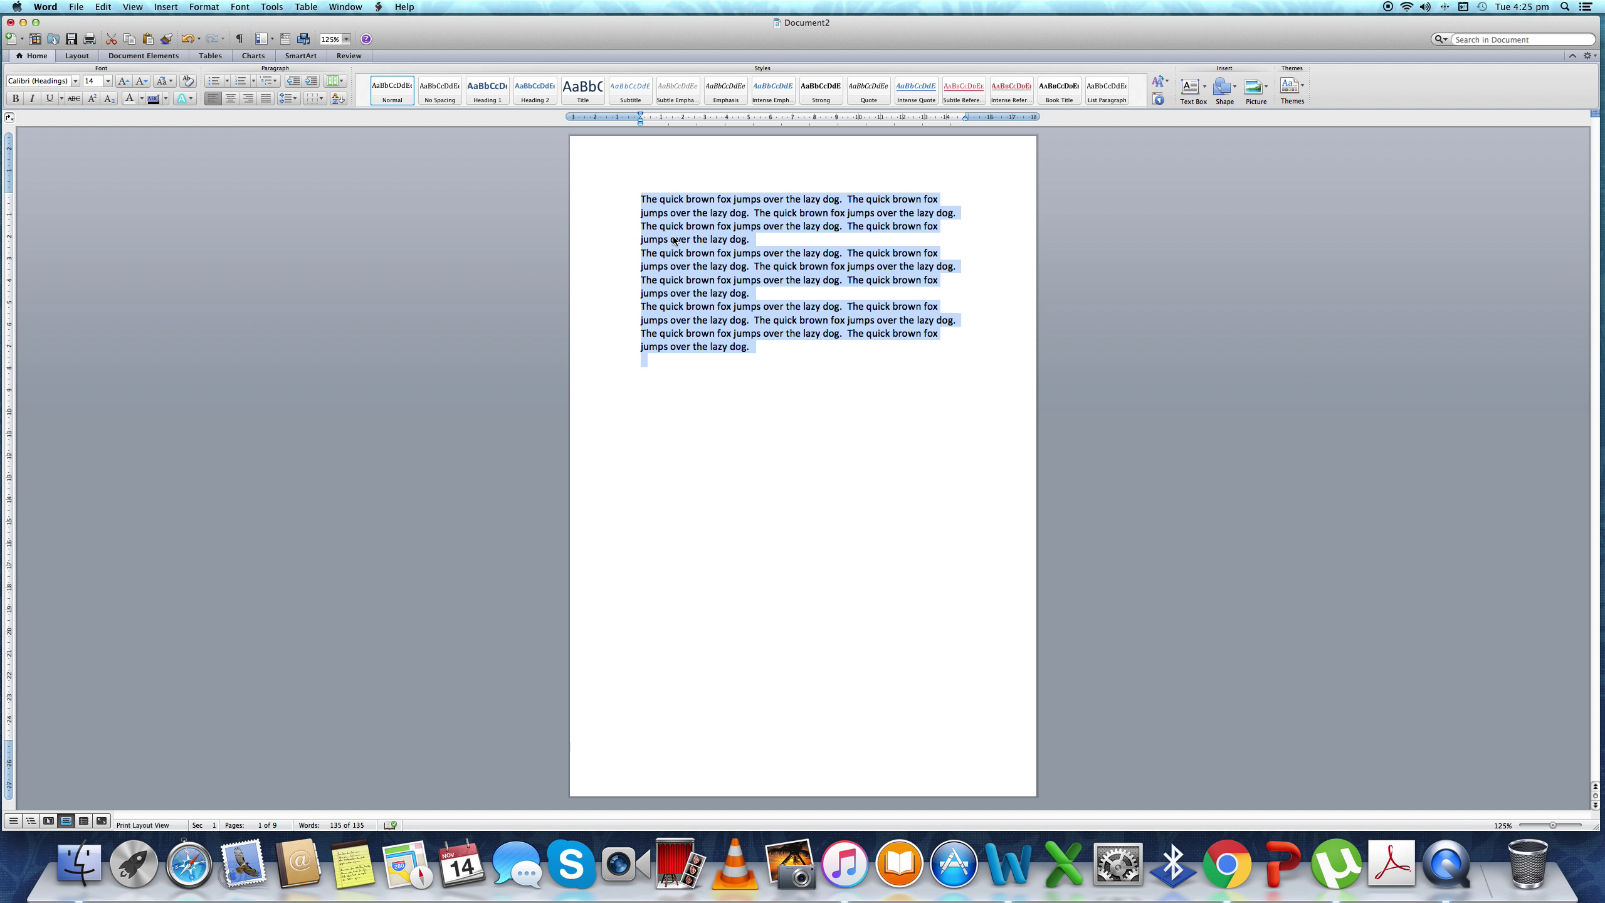
{"action": "left_click", "coordinate": [172, 87]}
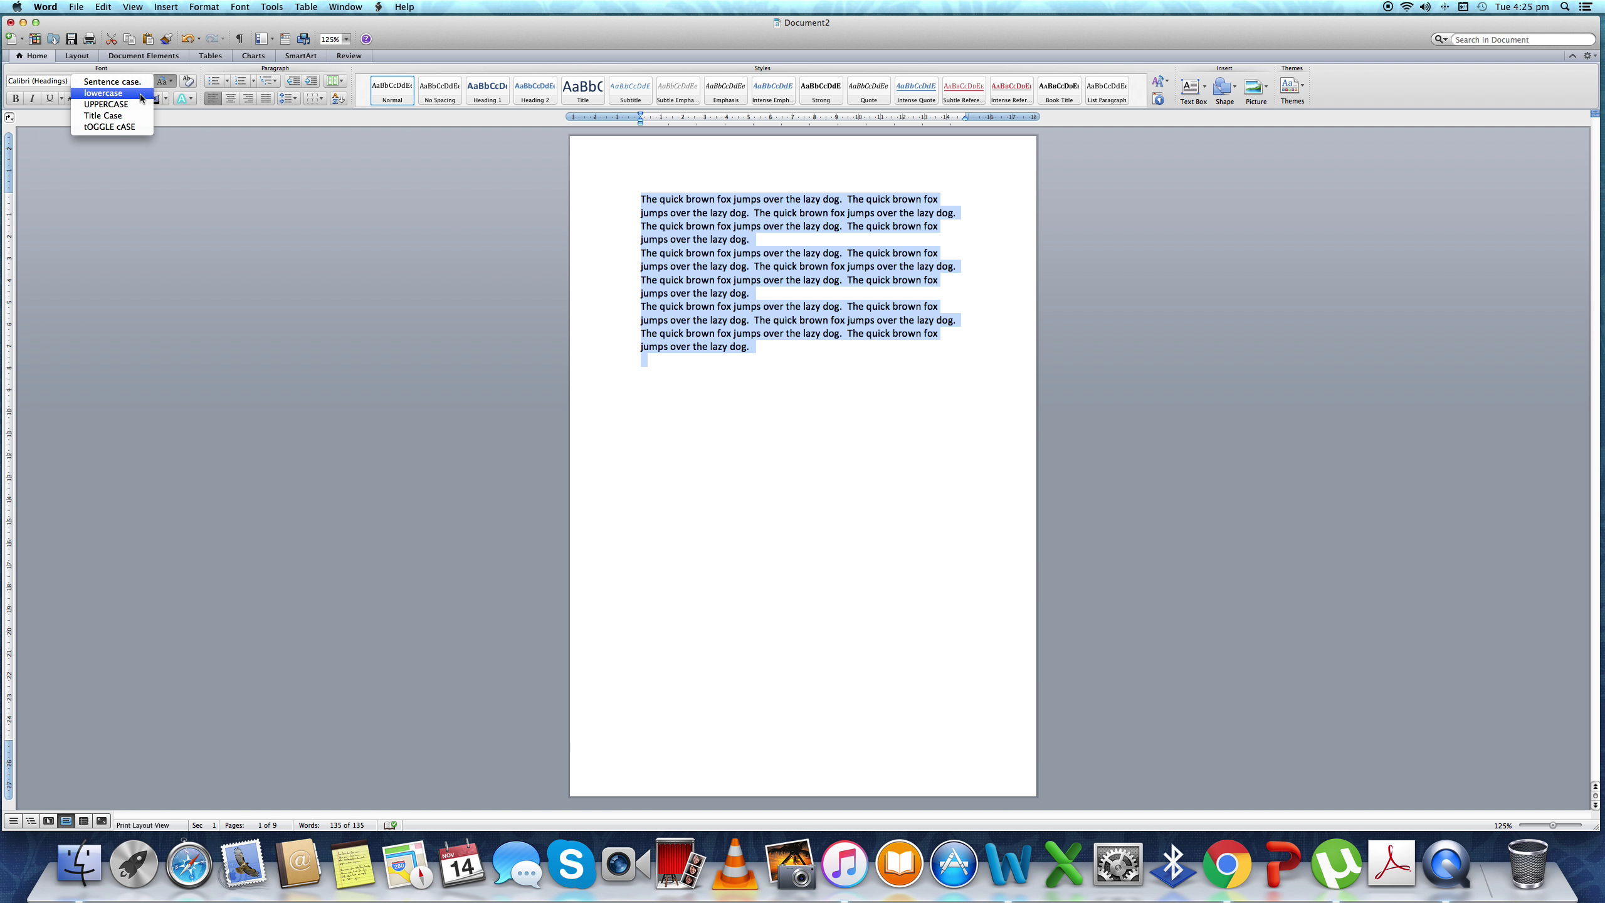
{"action": "left_click", "coordinate": [140, 94]}
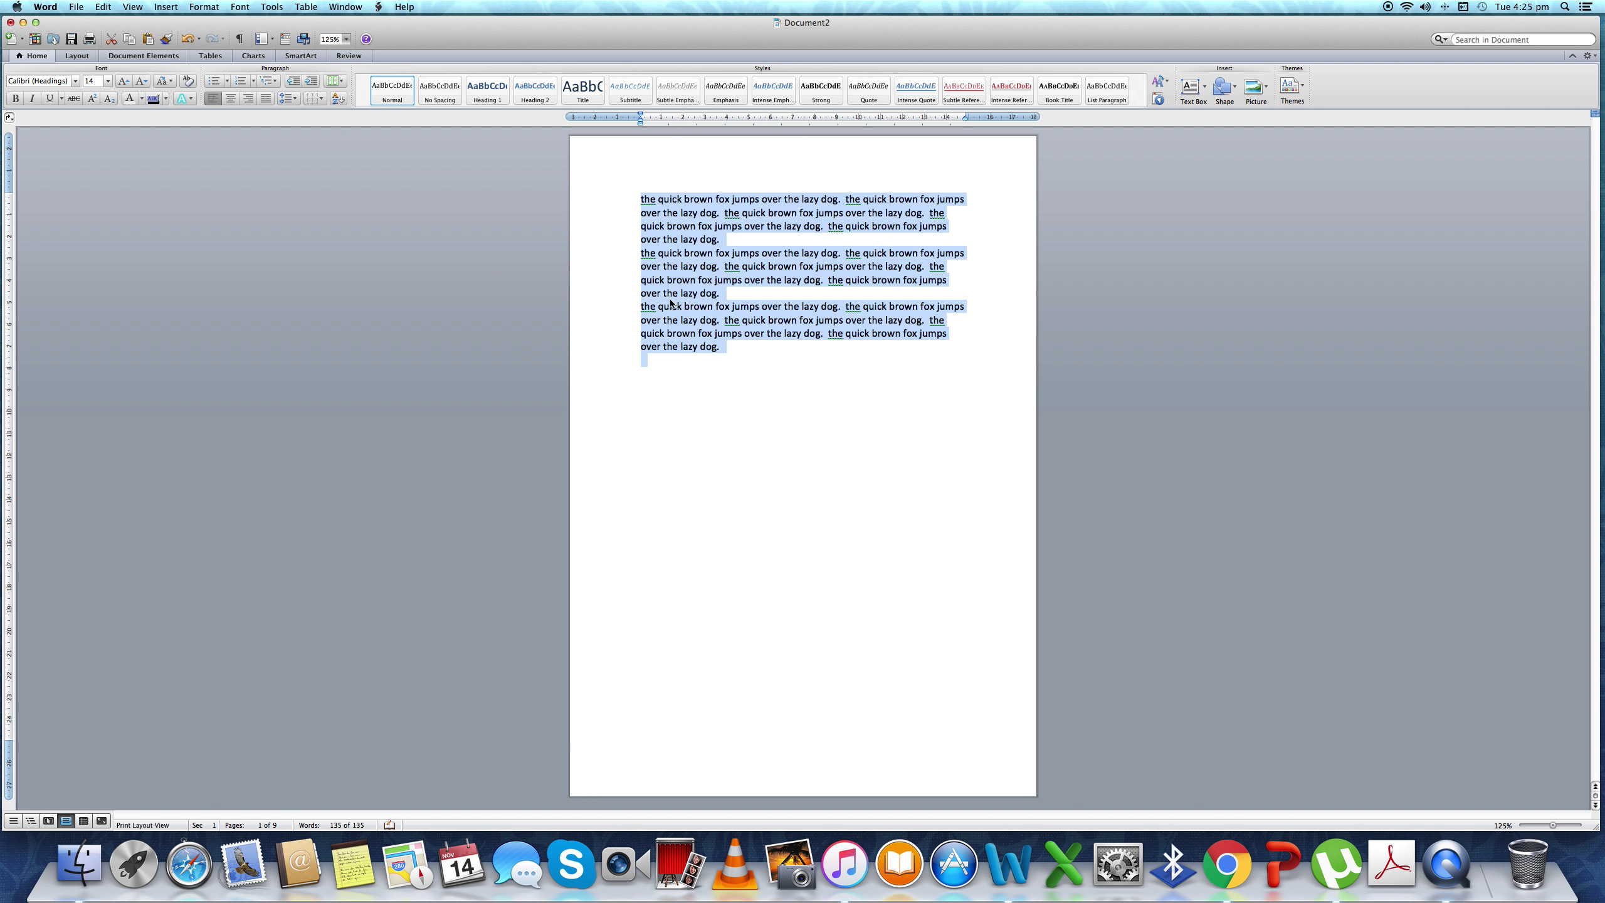
{"action": "left_click", "coordinate": [172, 84]}
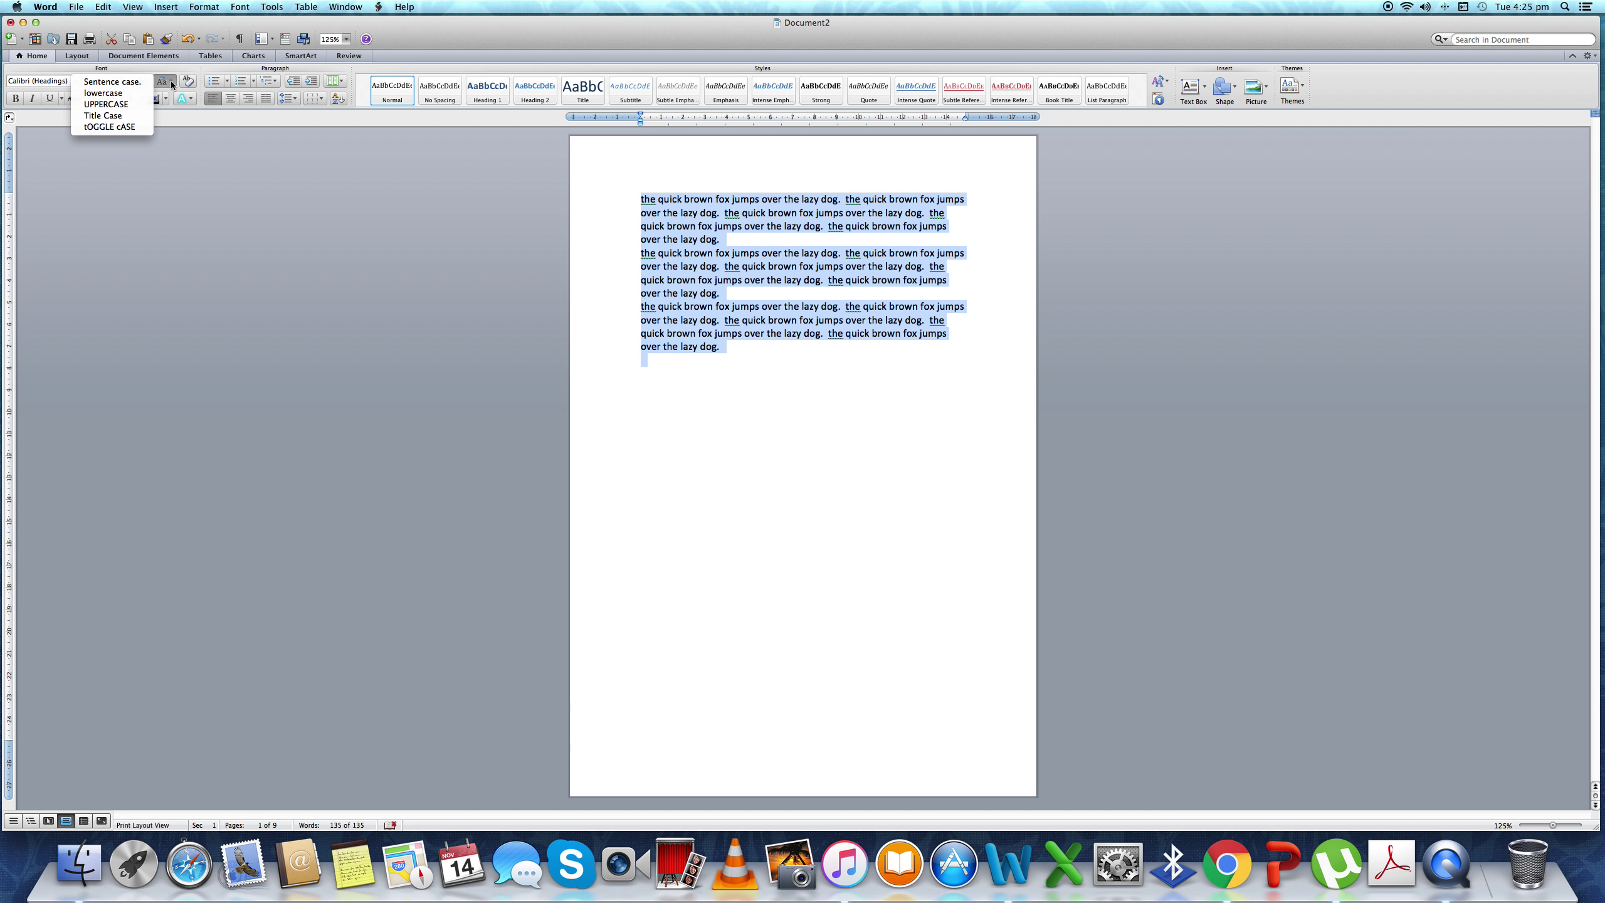
{"action": "left_click", "coordinate": [138, 104]}
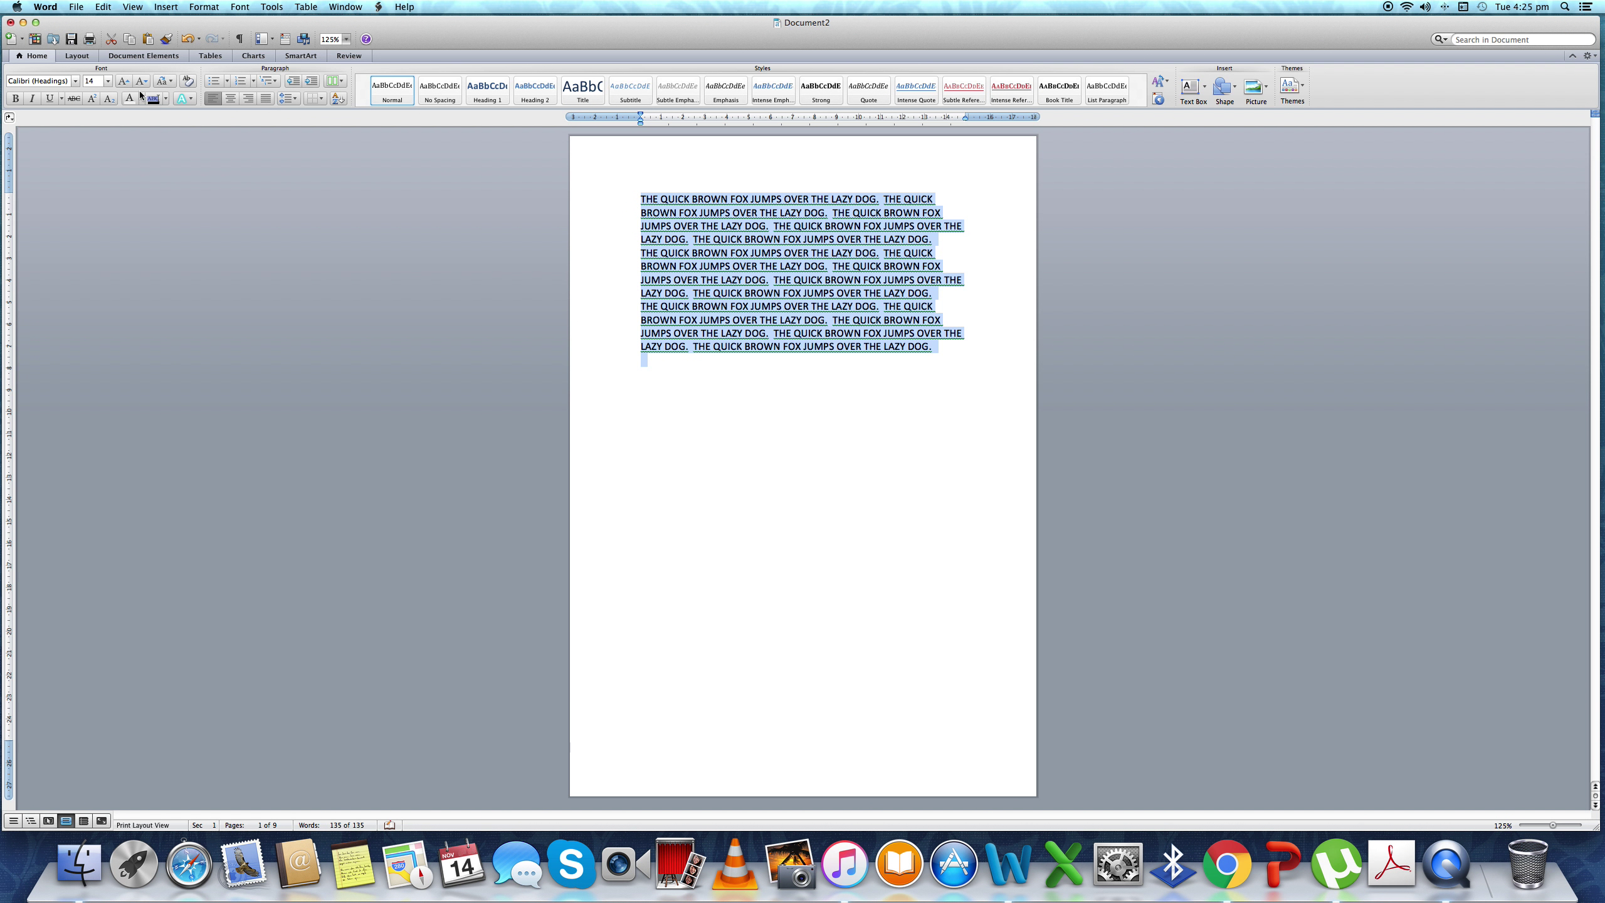
{"action": "left_click", "coordinate": [168, 81]}
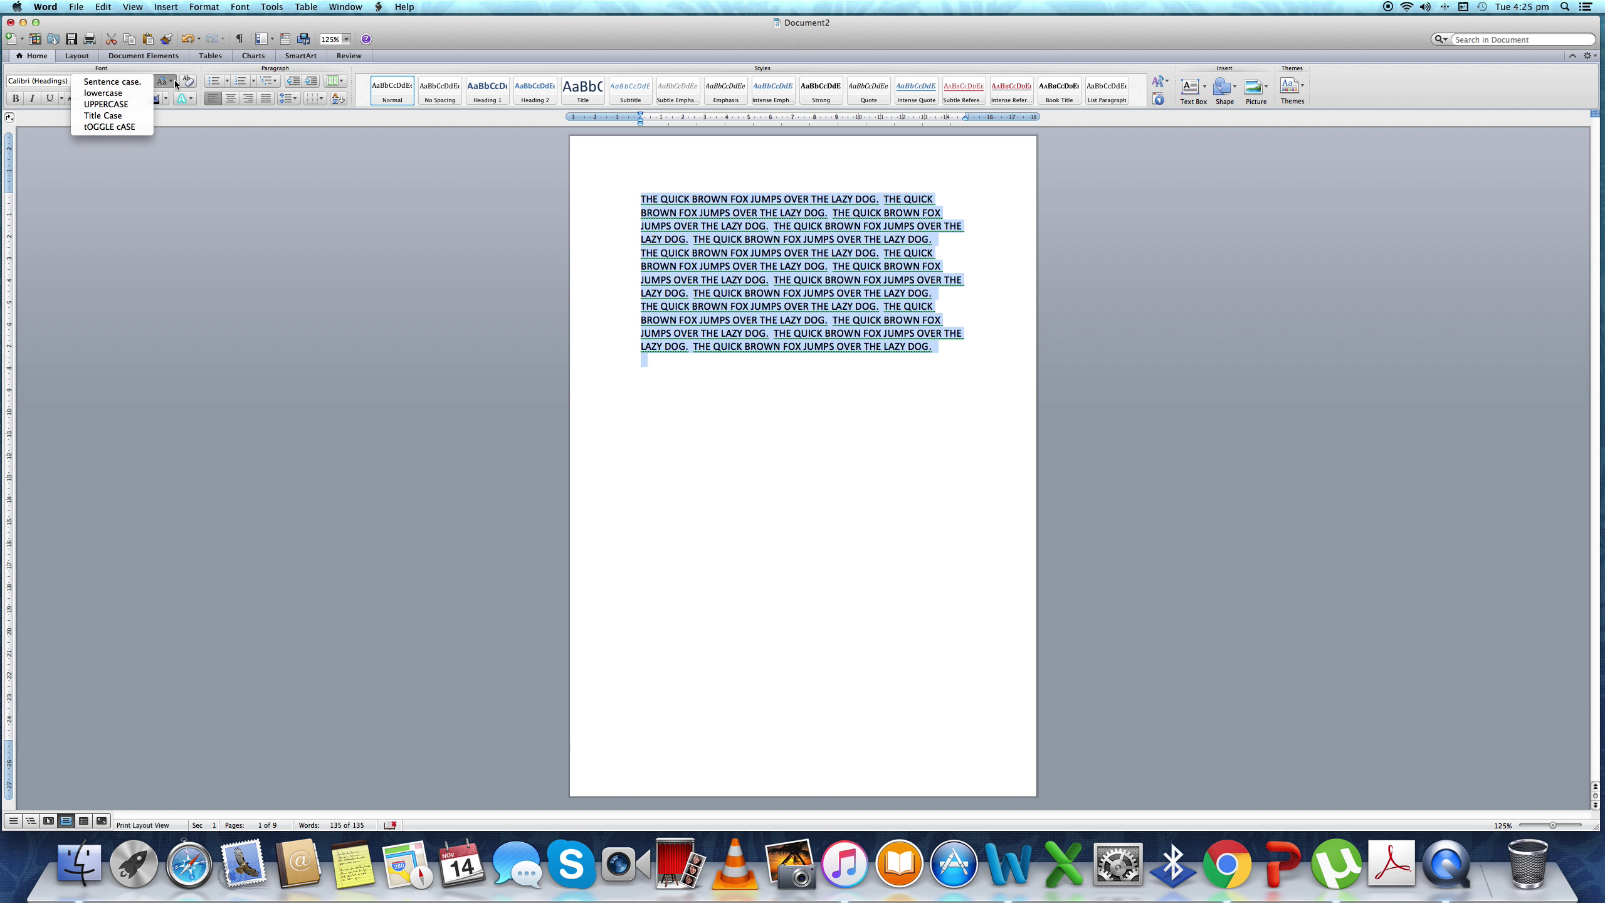
{"action": "left_click", "coordinate": [139, 116]}
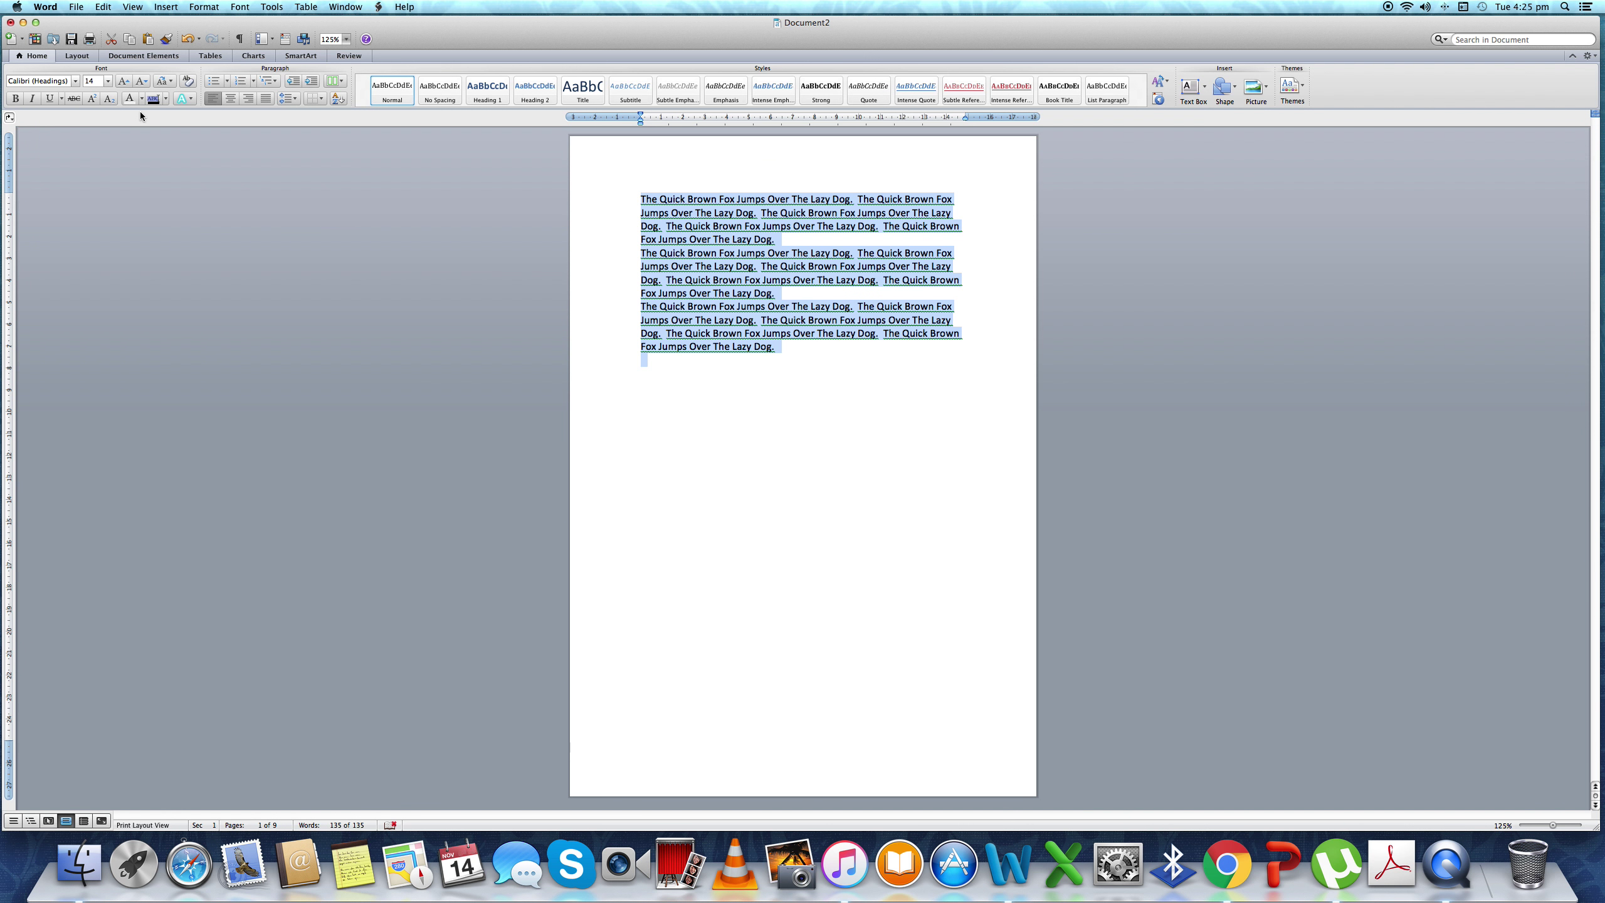
{"action": "left_click", "coordinate": [168, 80]}
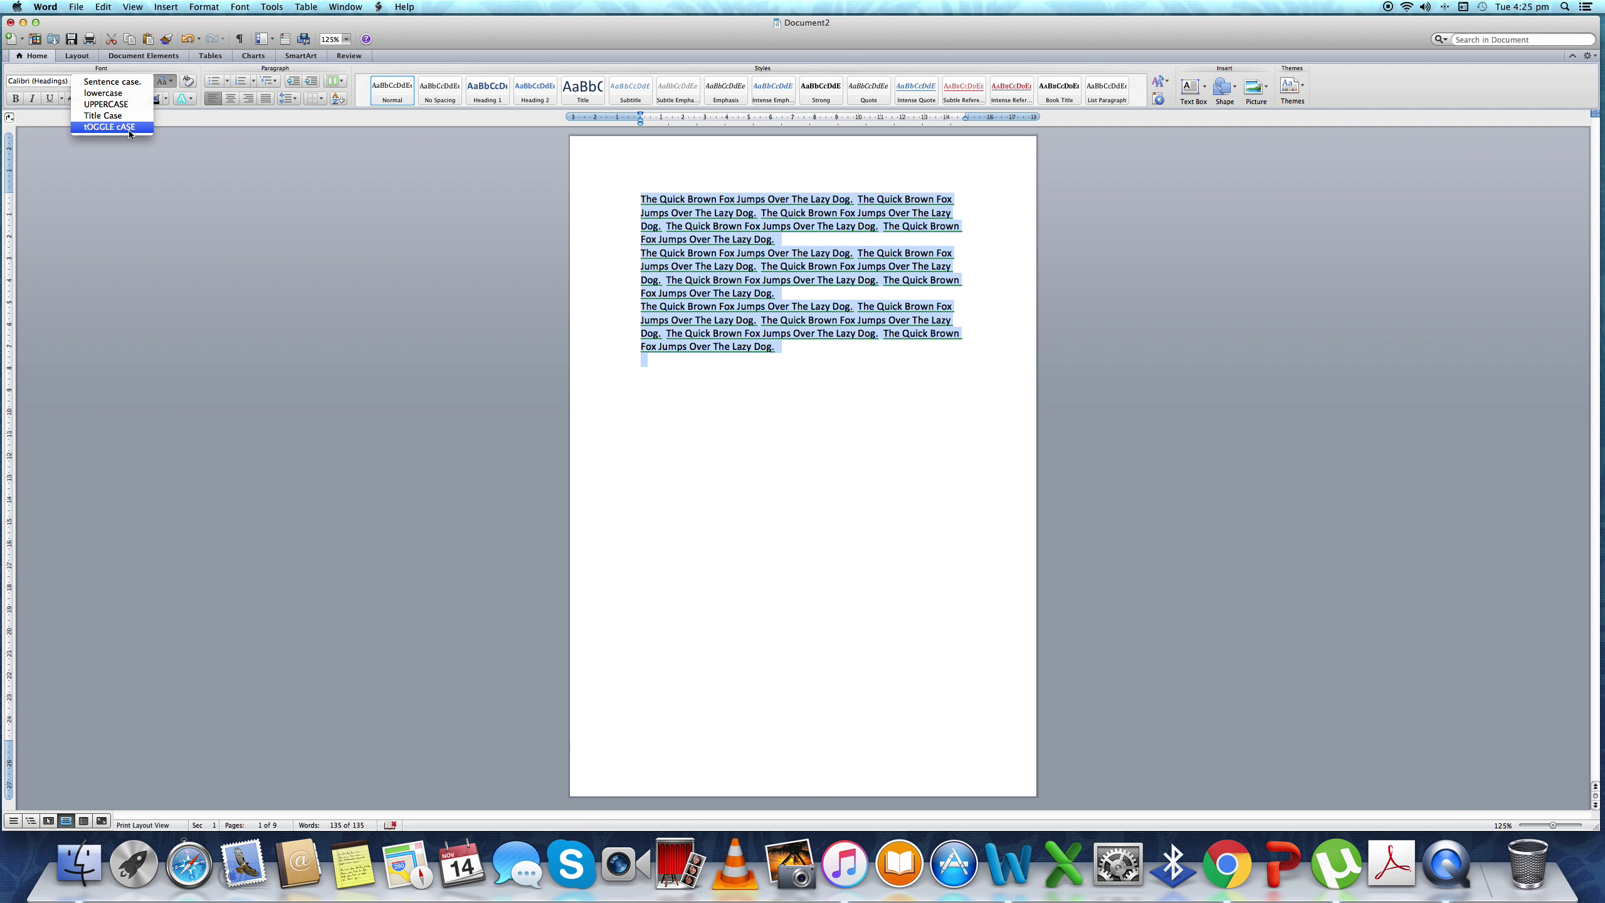
{"action": "left_click", "coordinate": [129, 130]}
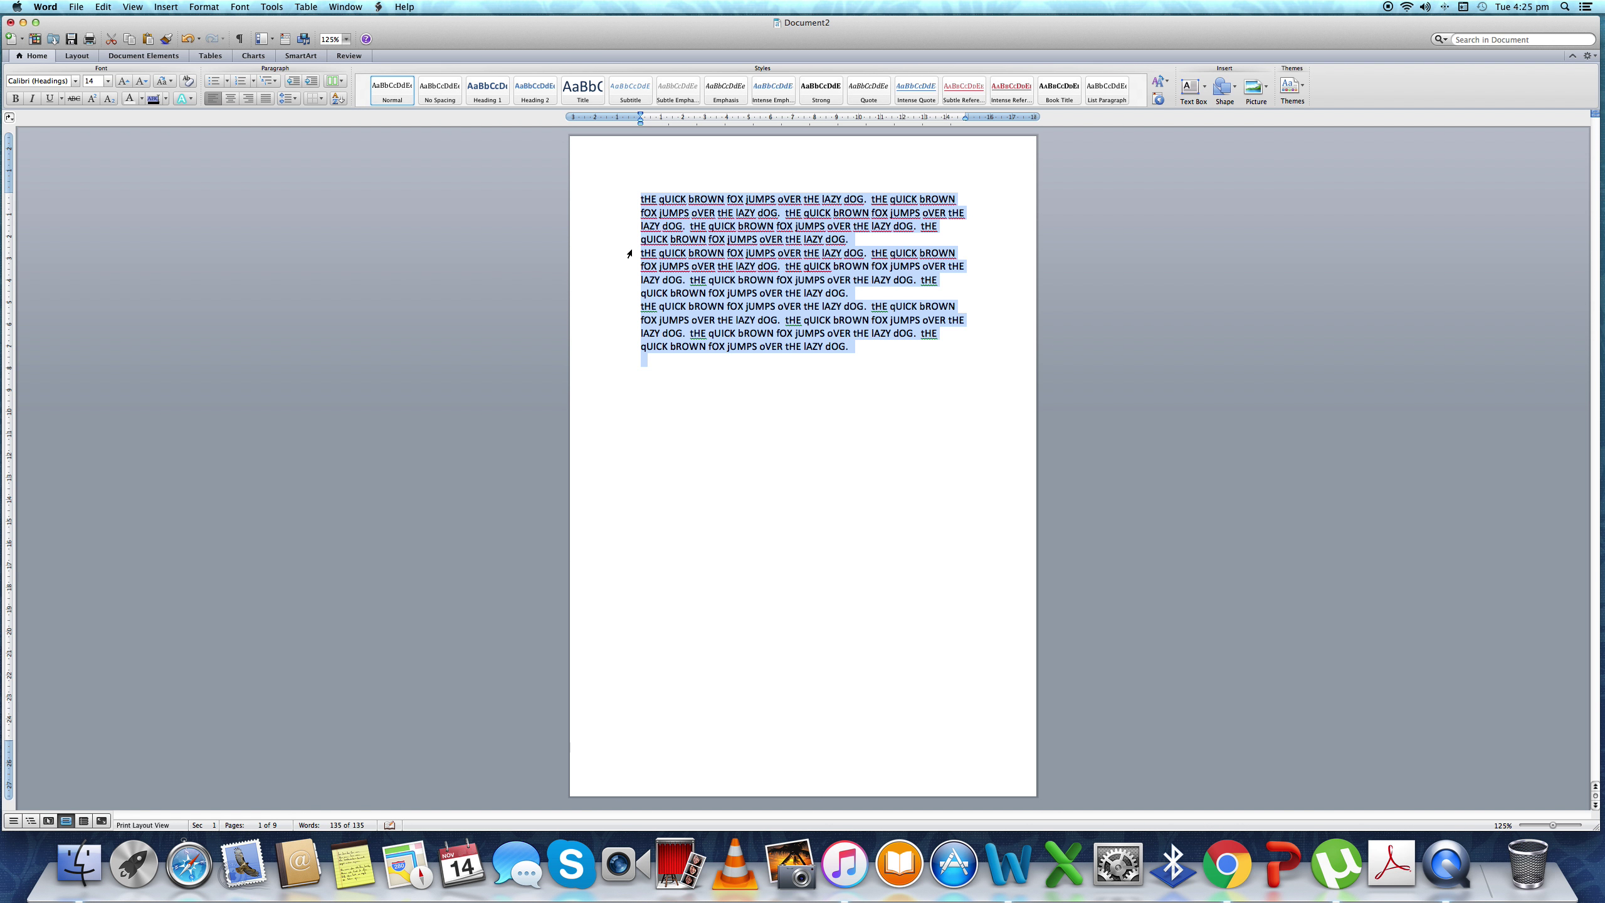
{"action": "left_click", "coordinate": [164, 81]}
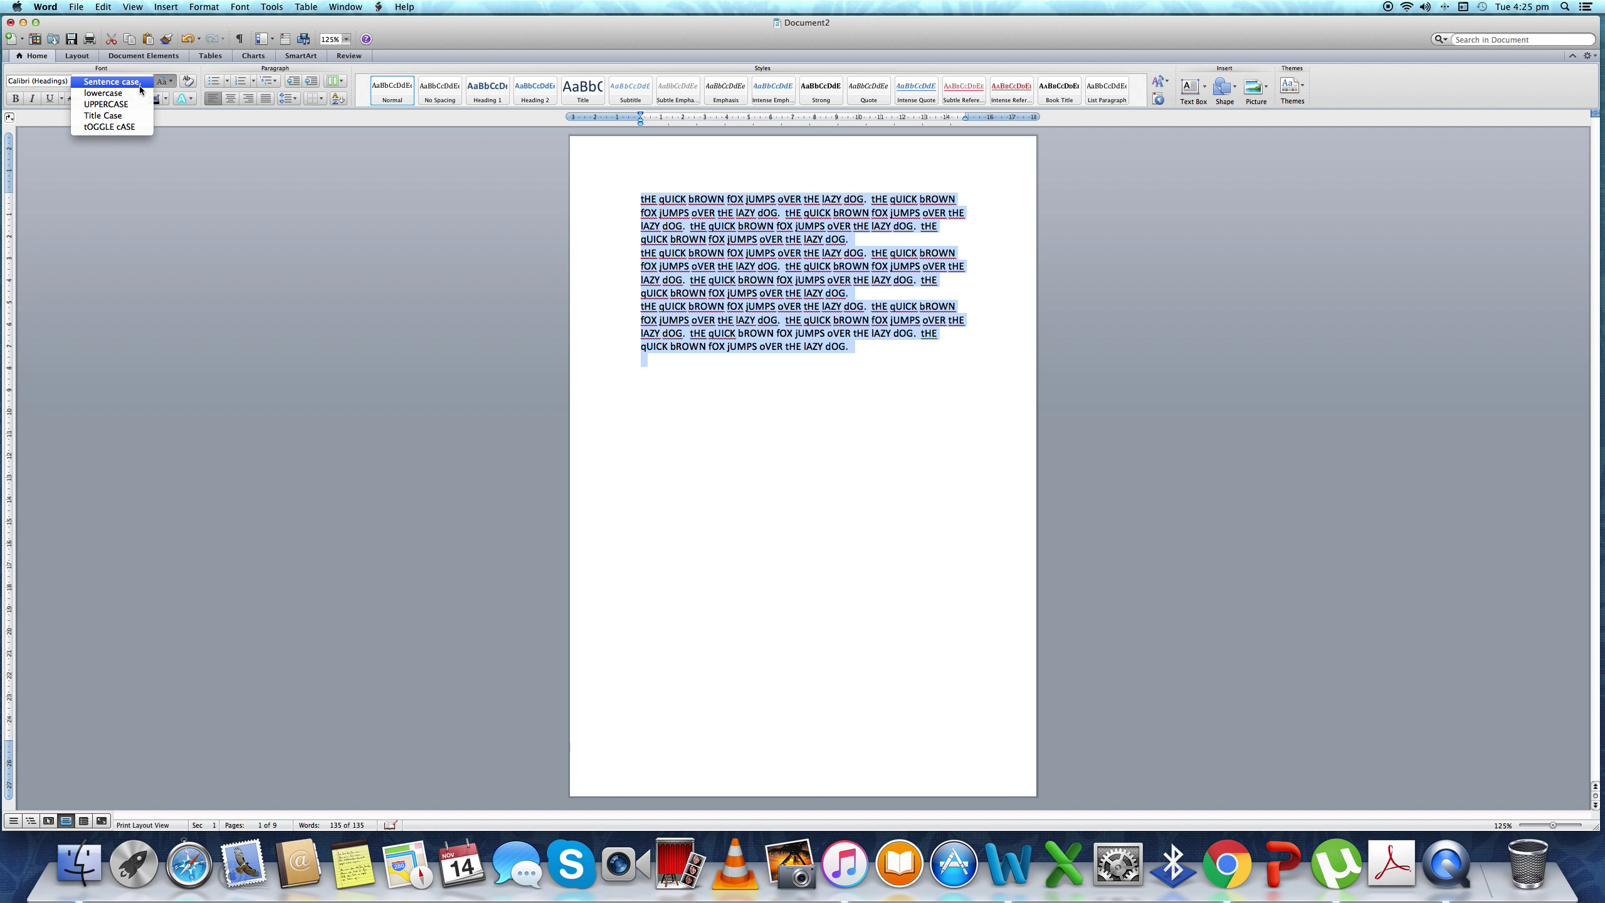
{"action": "left_click", "coordinate": [140, 85]}
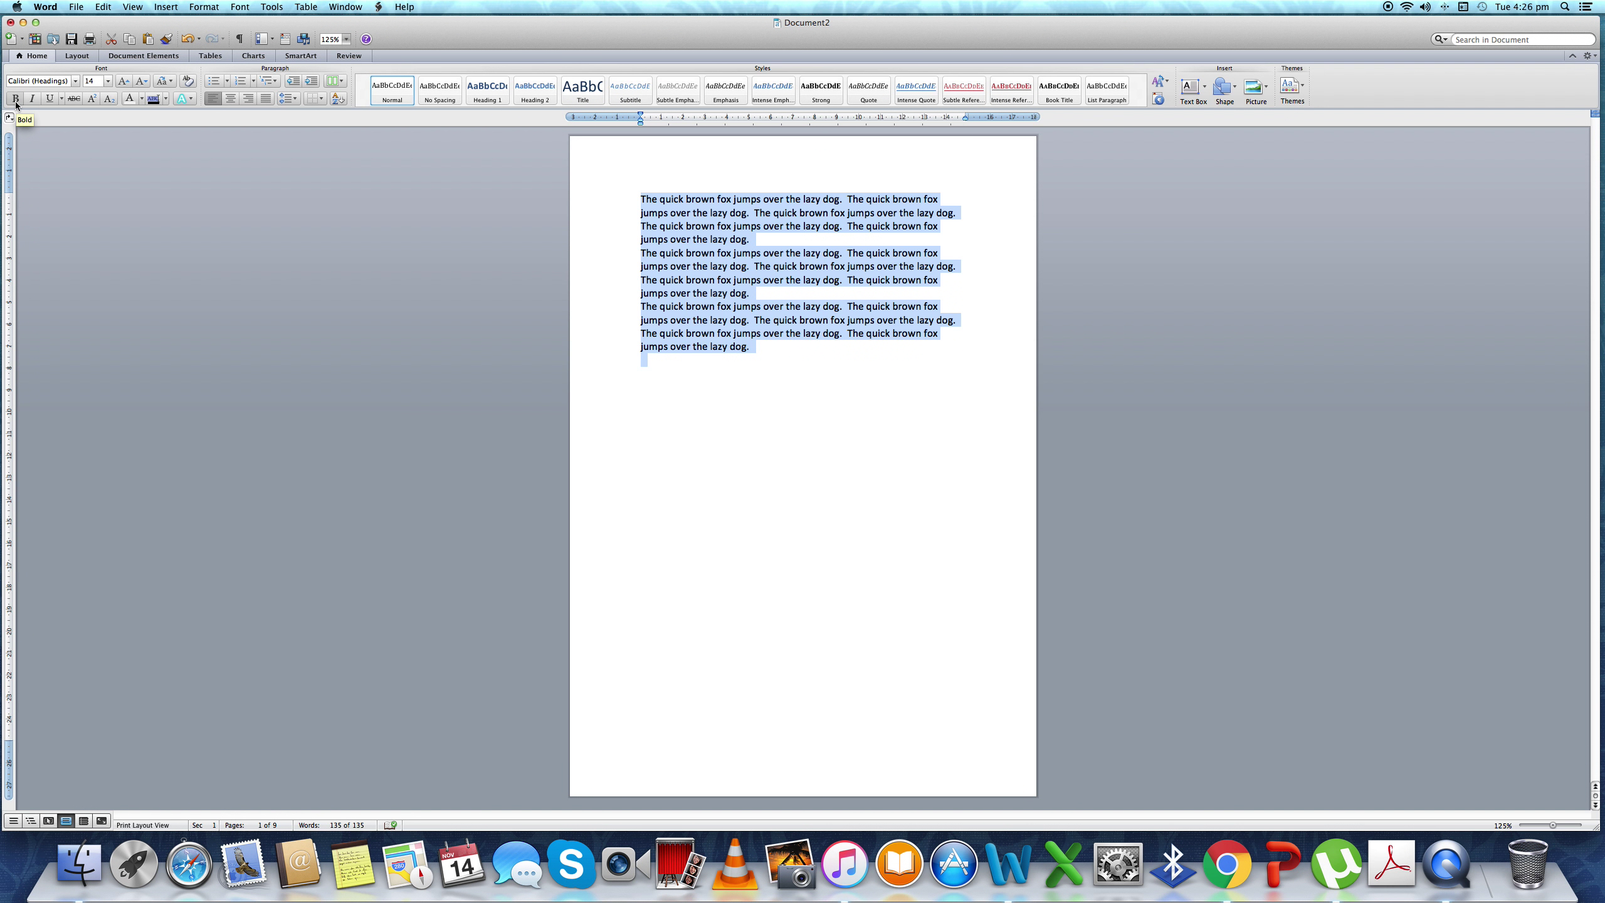
Step: Toggle bold on and off twice, then italic on and off three times, leaving the text regular
{"action": "left_click", "coordinate": [16, 102]}
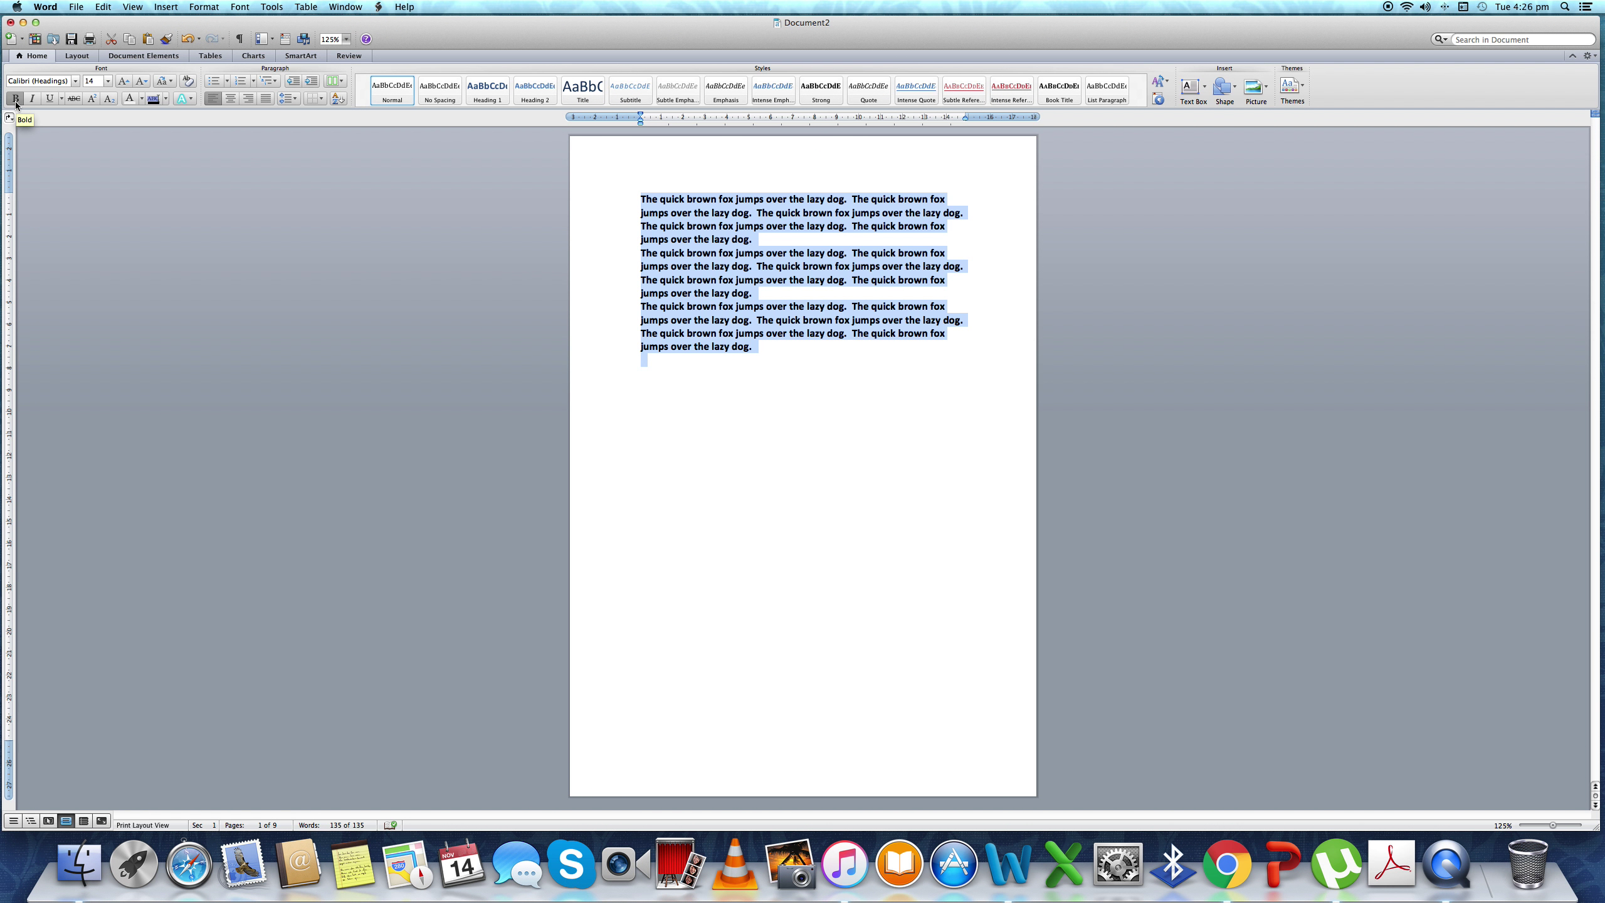
{"action": "left_click", "coordinate": [16, 102]}
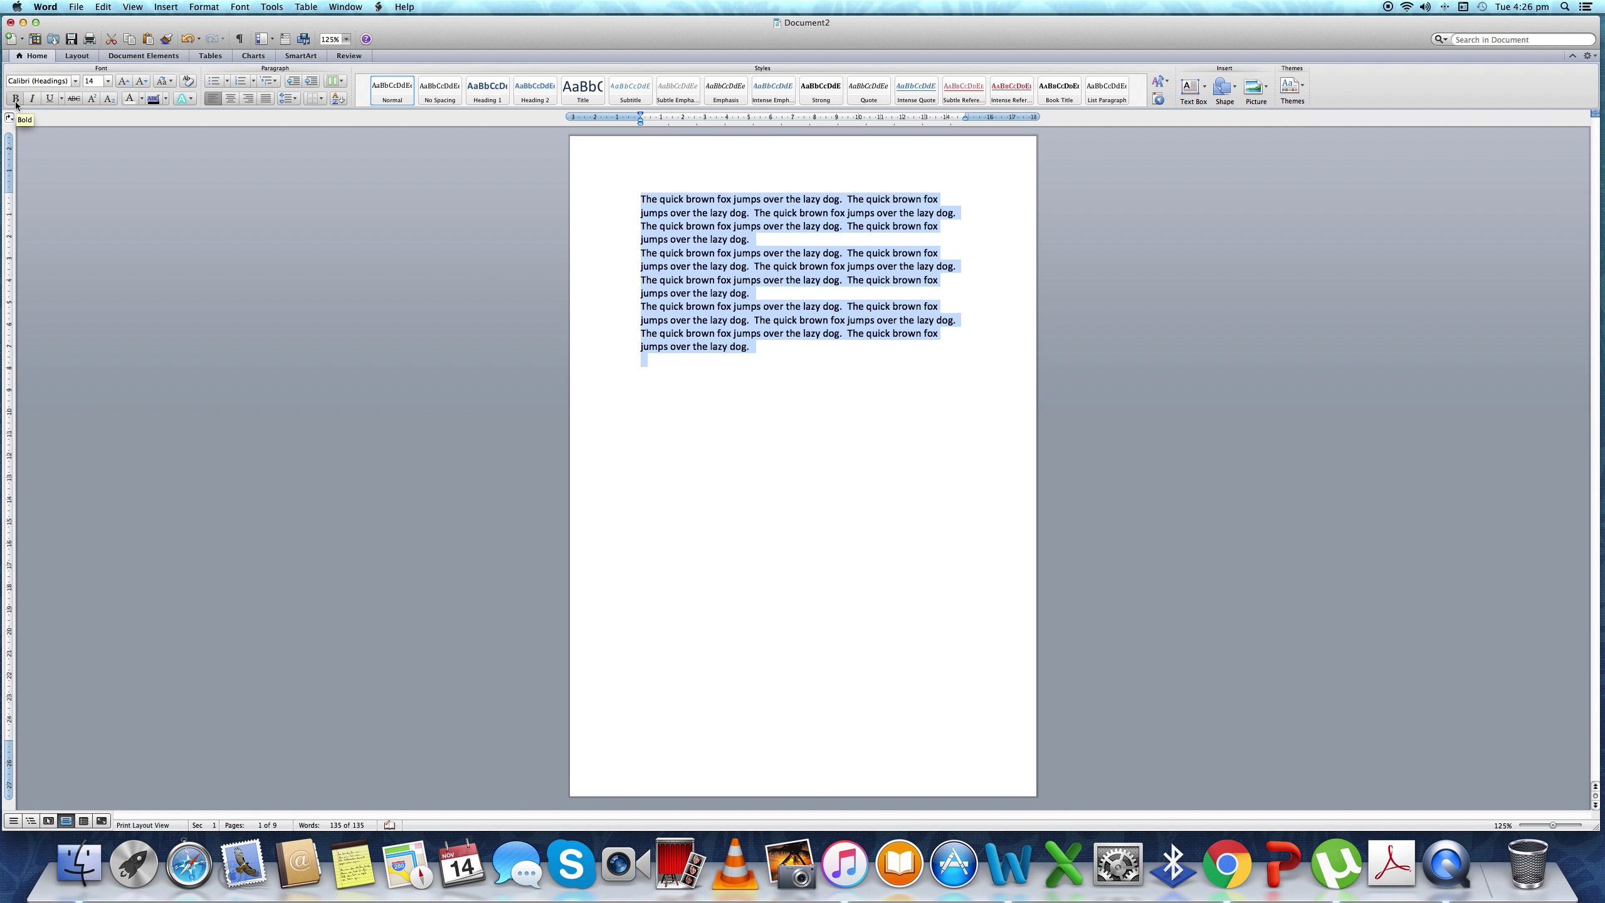
{"action": "left_click", "coordinate": [16, 102]}
{"action": "left_click", "coordinate": [15, 103]}
{"action": "left_click", "coordinate": [32, 98]}
{"action": "left_click", "coordinate": [31, 98]}
{"action": "left_click", "coordinate": [31, 99]}
{"action": "left_click", "coordinate": [32, 100]}
{"action": "left_click", "coordinate": [32, 99]}
{"action": "left_click", "coordinate": [31, 100]}
Step: Try double, dotted, dot-dot-dash and single underlines on the paragraphs, then remove underlining
{"action": "left_click", "coordinate": [50, 99]}
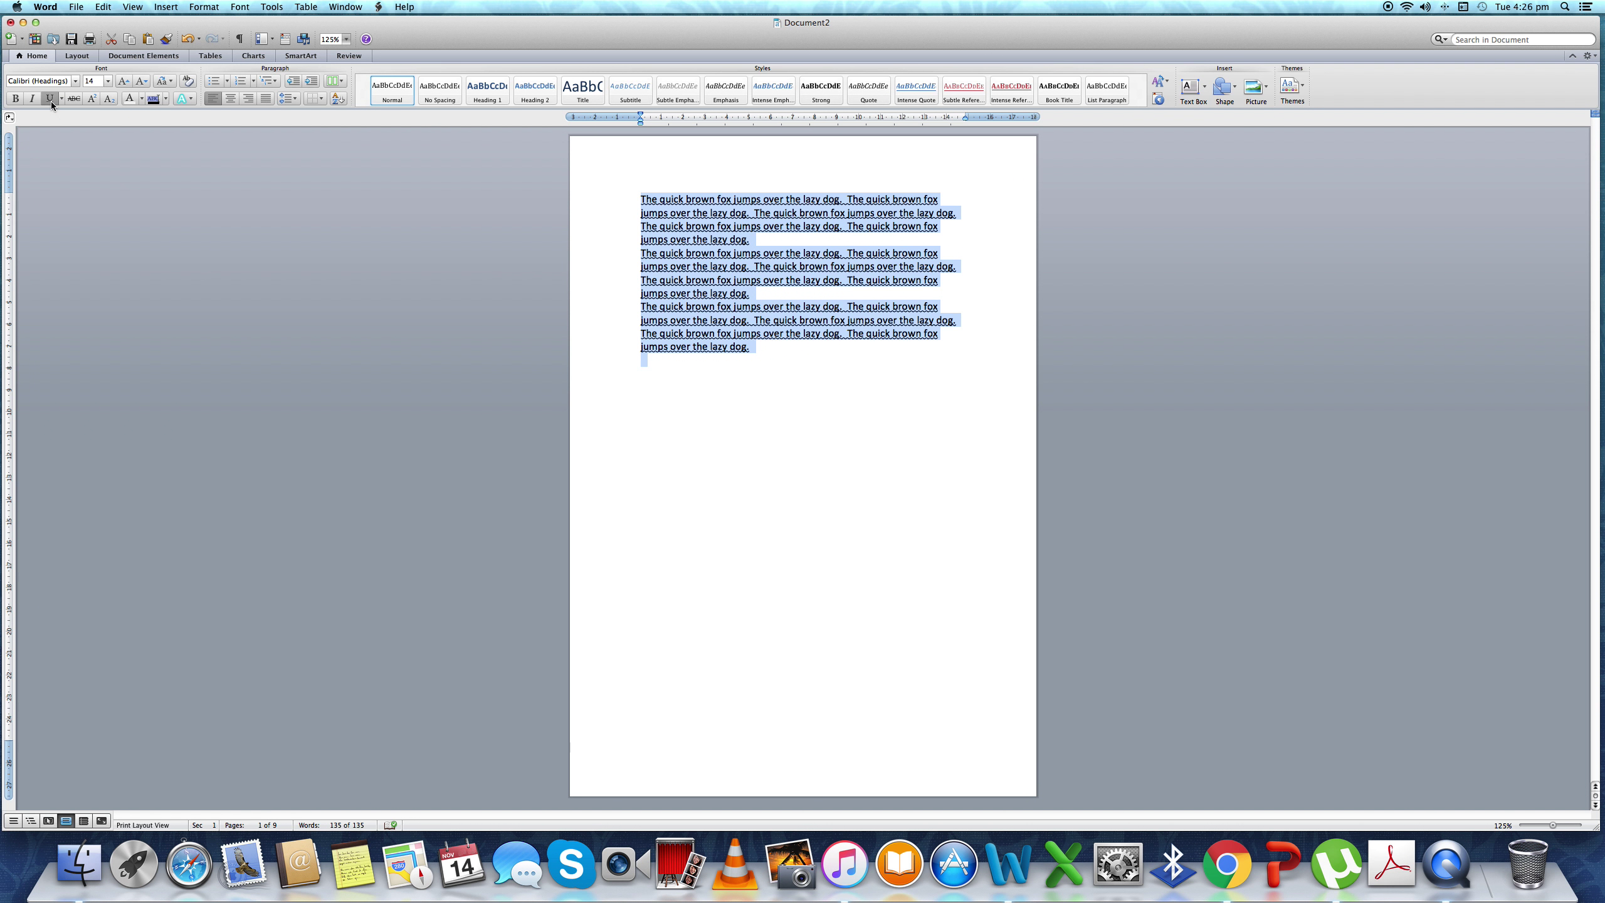
{"action": "left_click", "coordinate": [50, 99]}
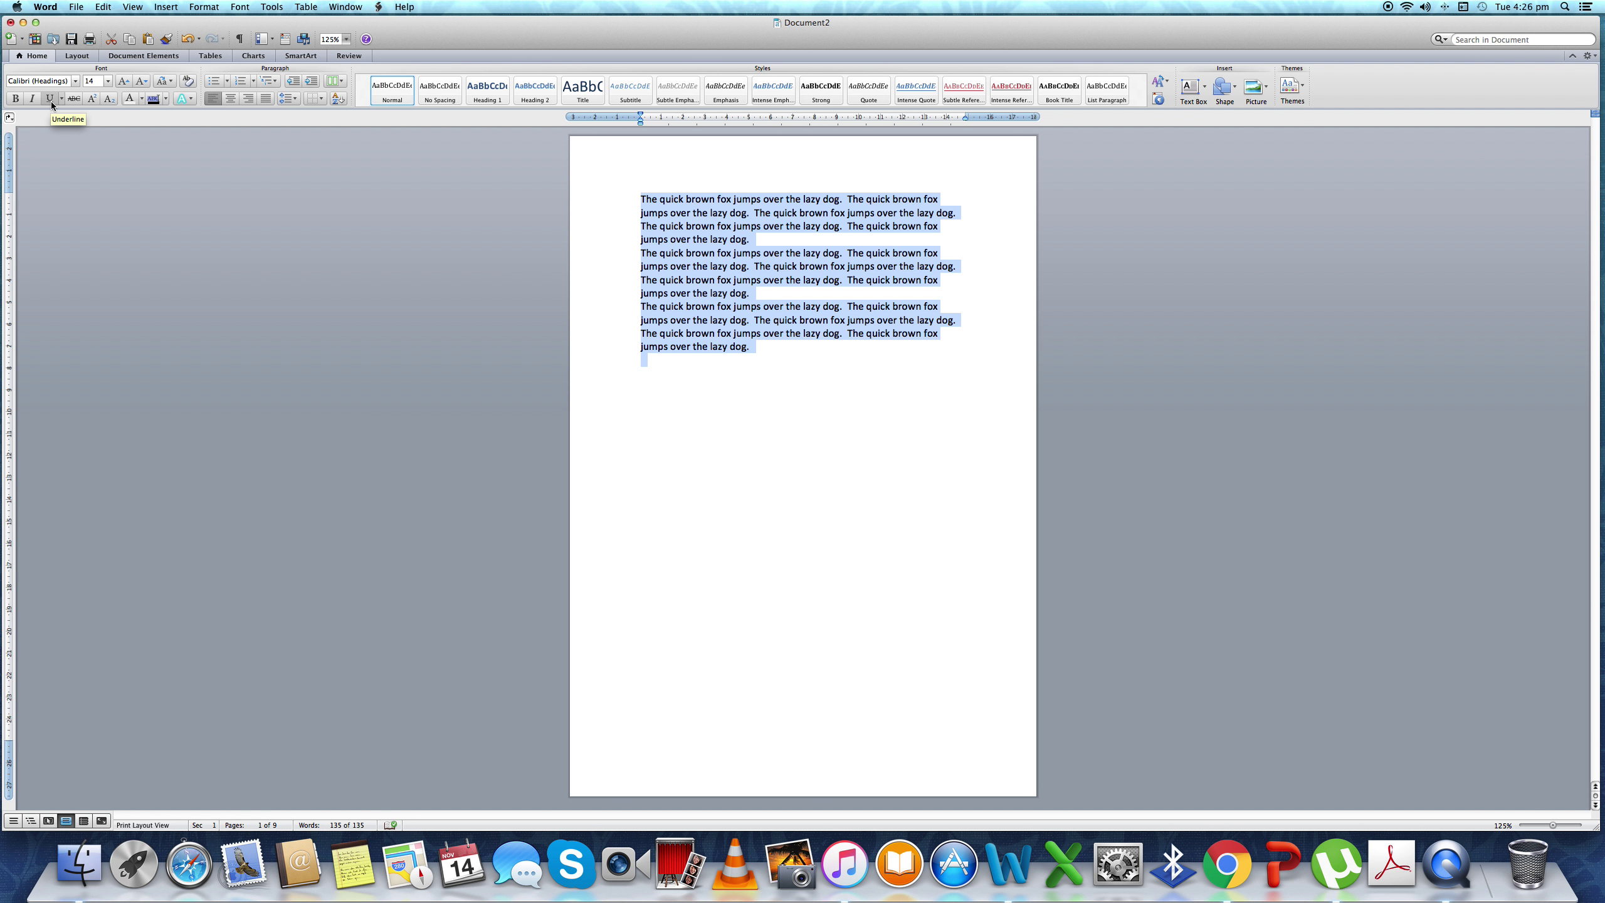
{"action": "left_click", "coordinate": [62, 99]}
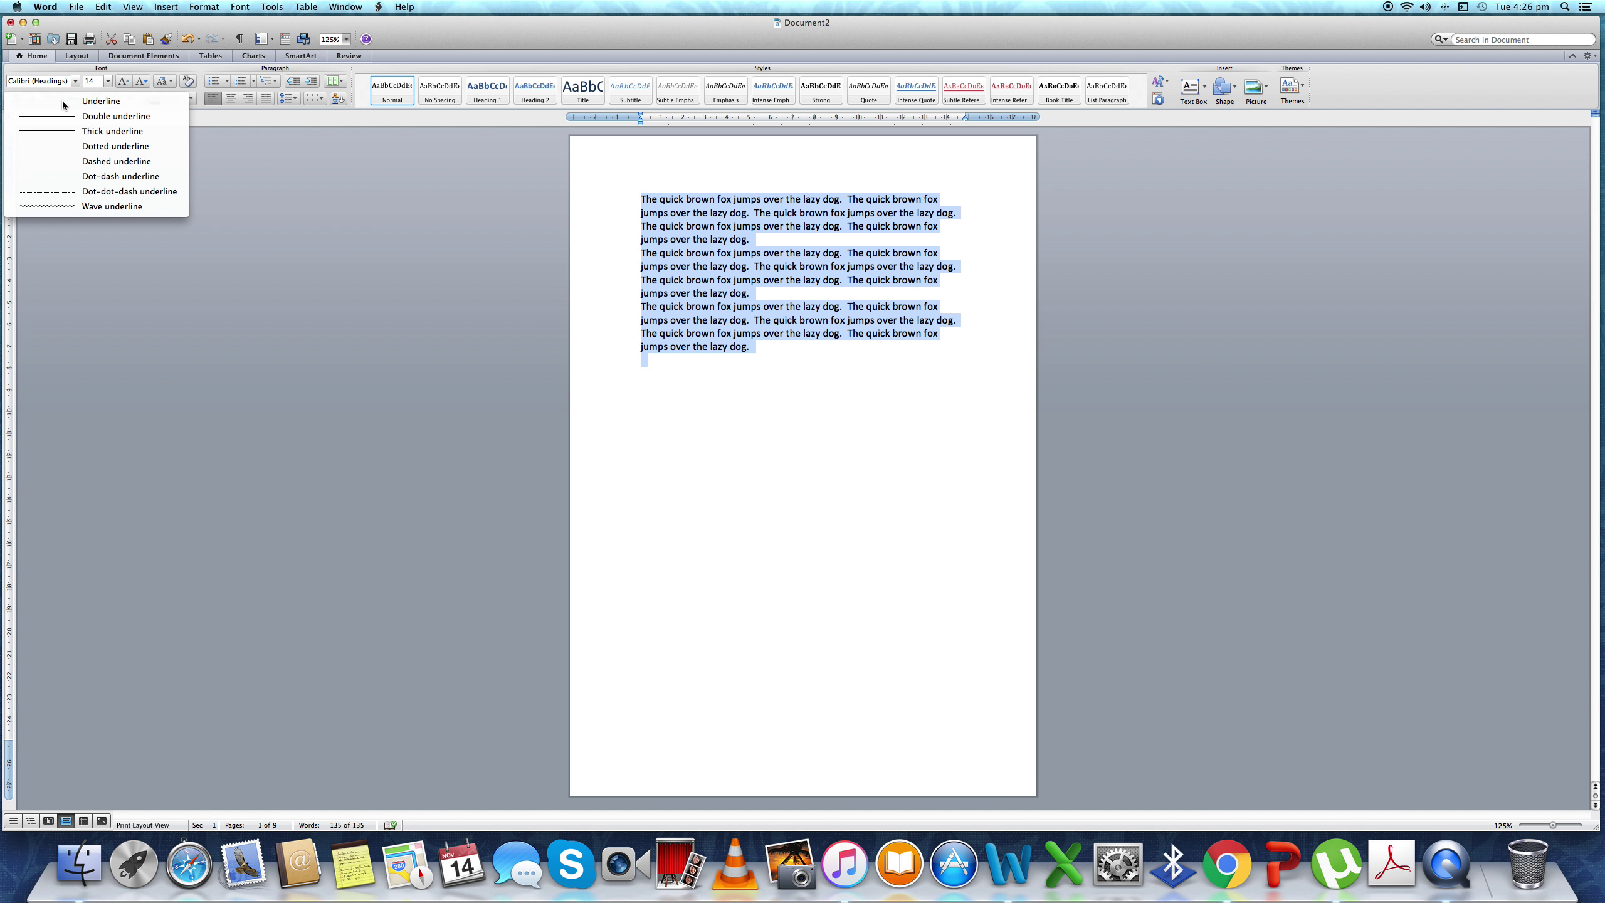
{"action": "left_click", "coordinate": [62, 117]}
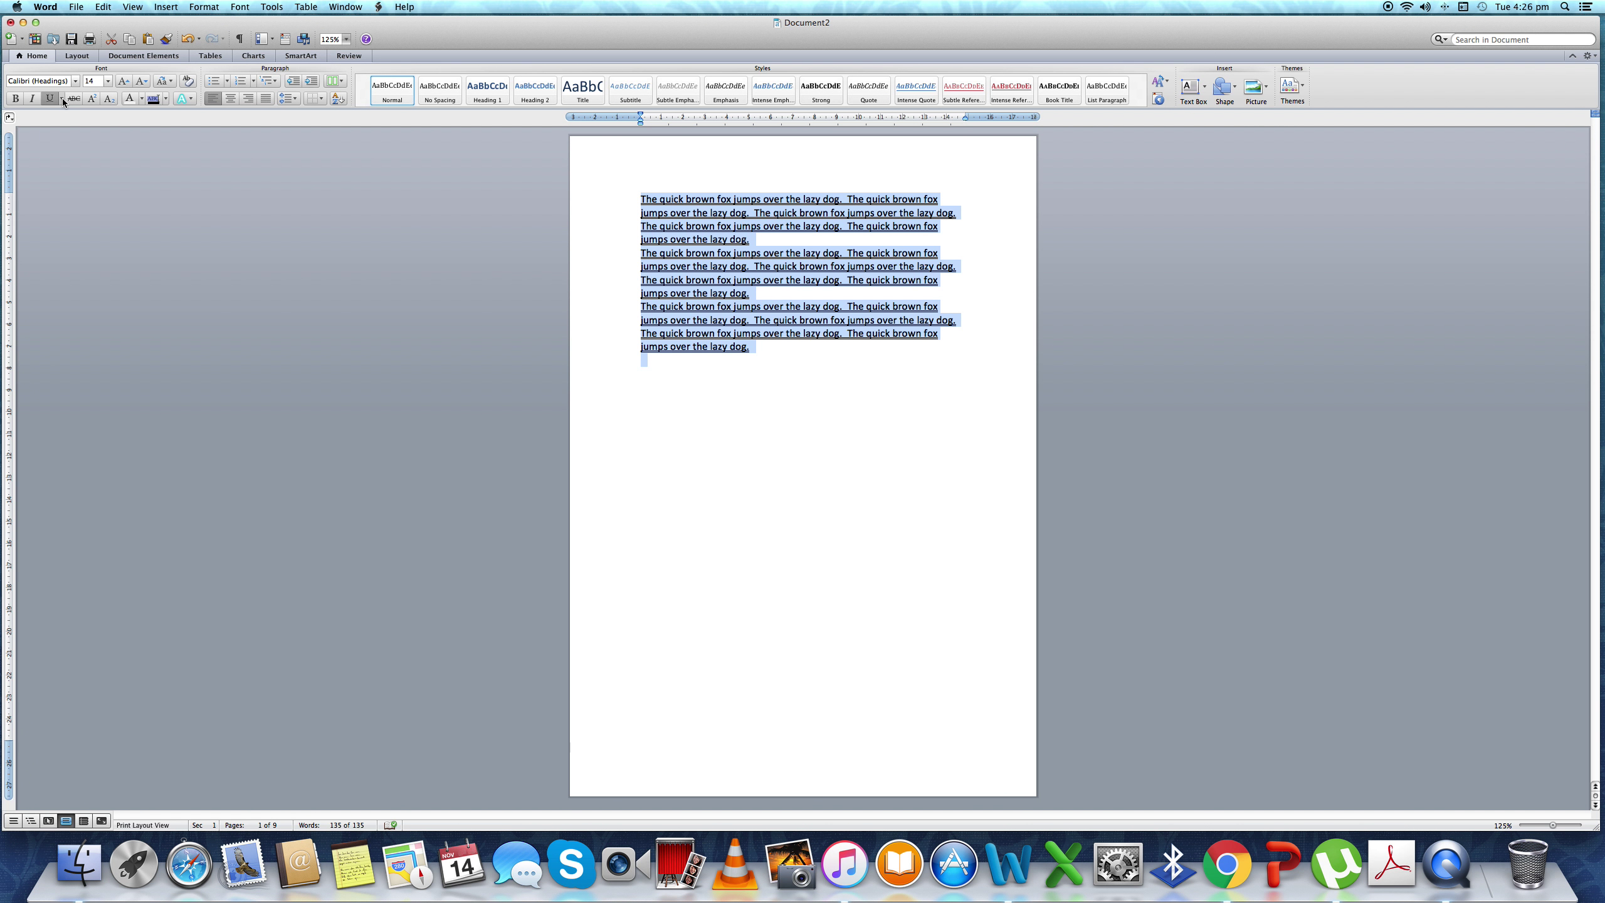
{"action": "left_click", "coordinate": [62, 100]}
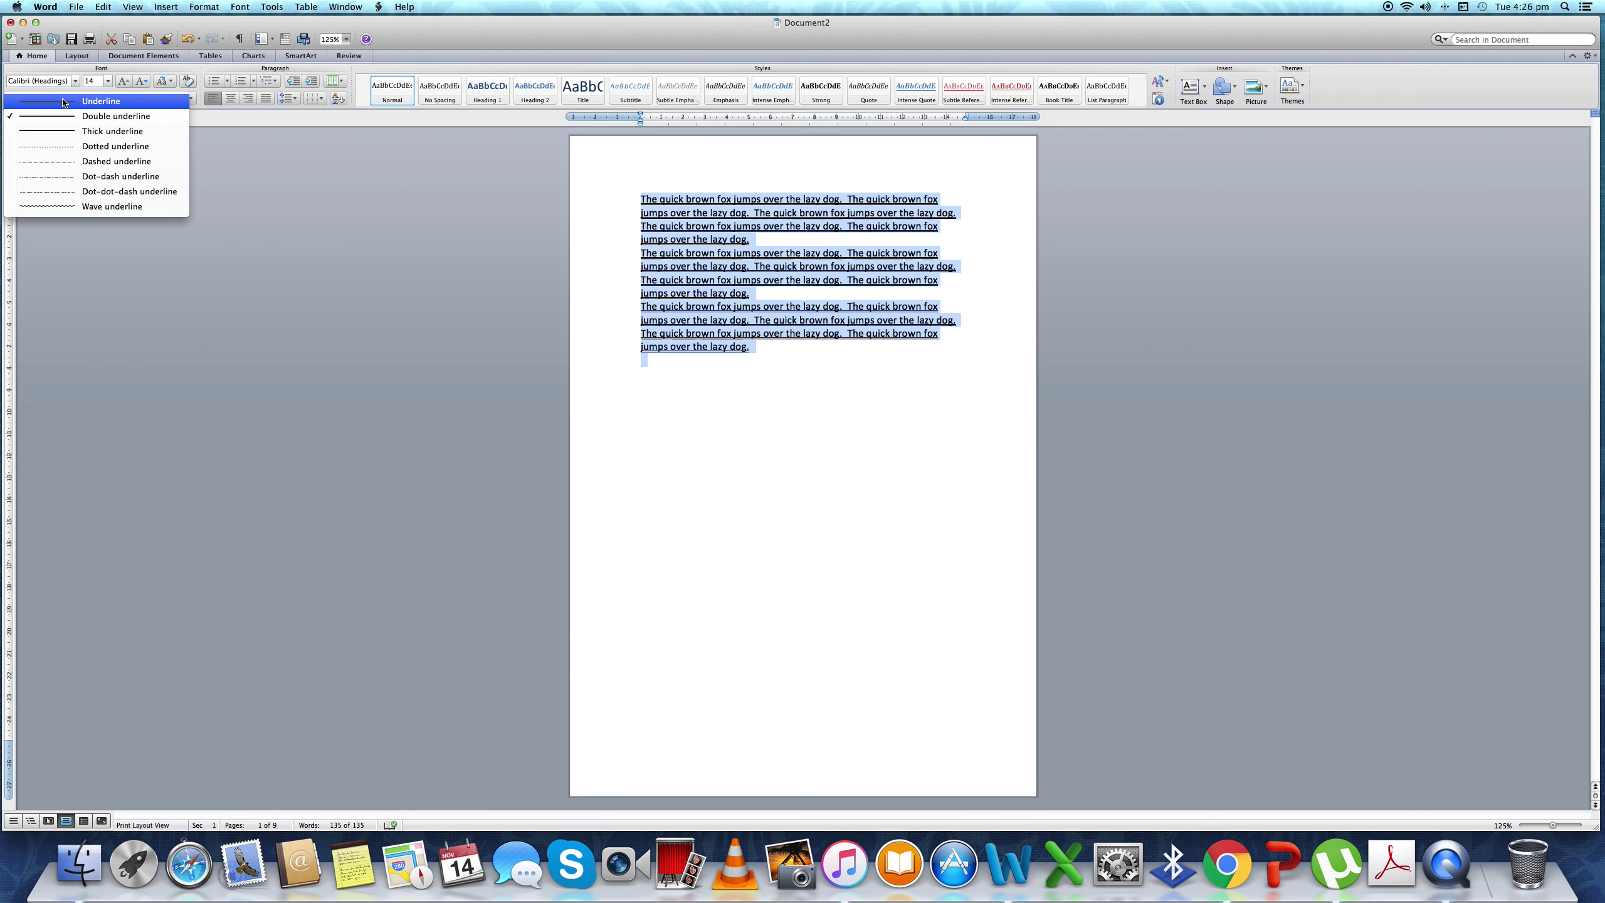
{"action": "left_click", "coordinate": [64, 146]}
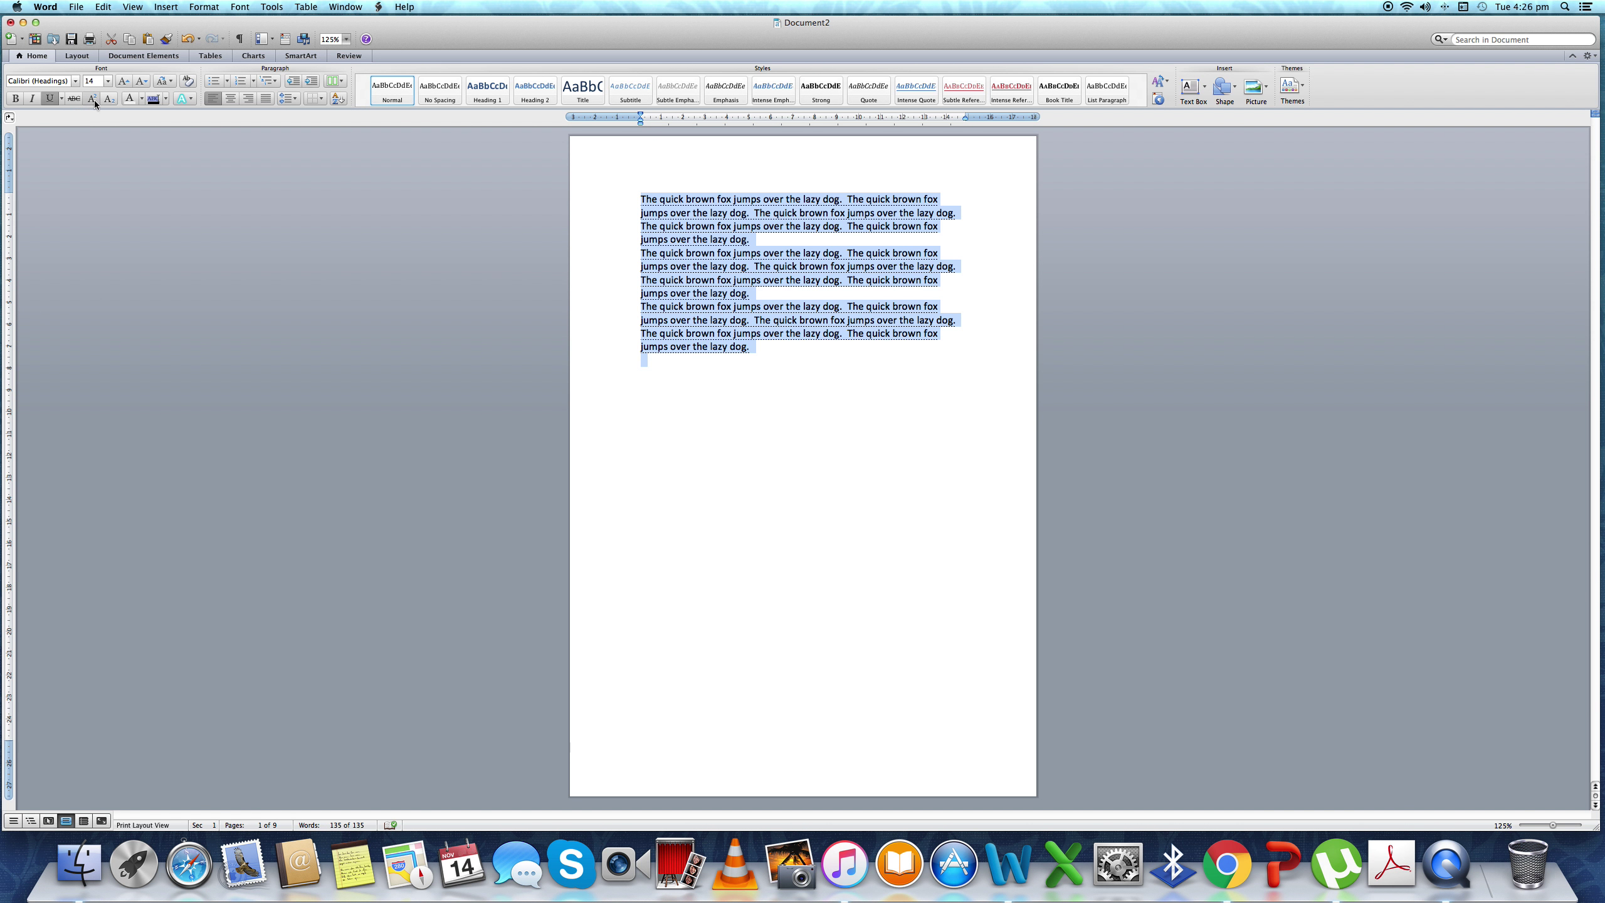
{"action": "left_click", "coordinate": [62, 101]}
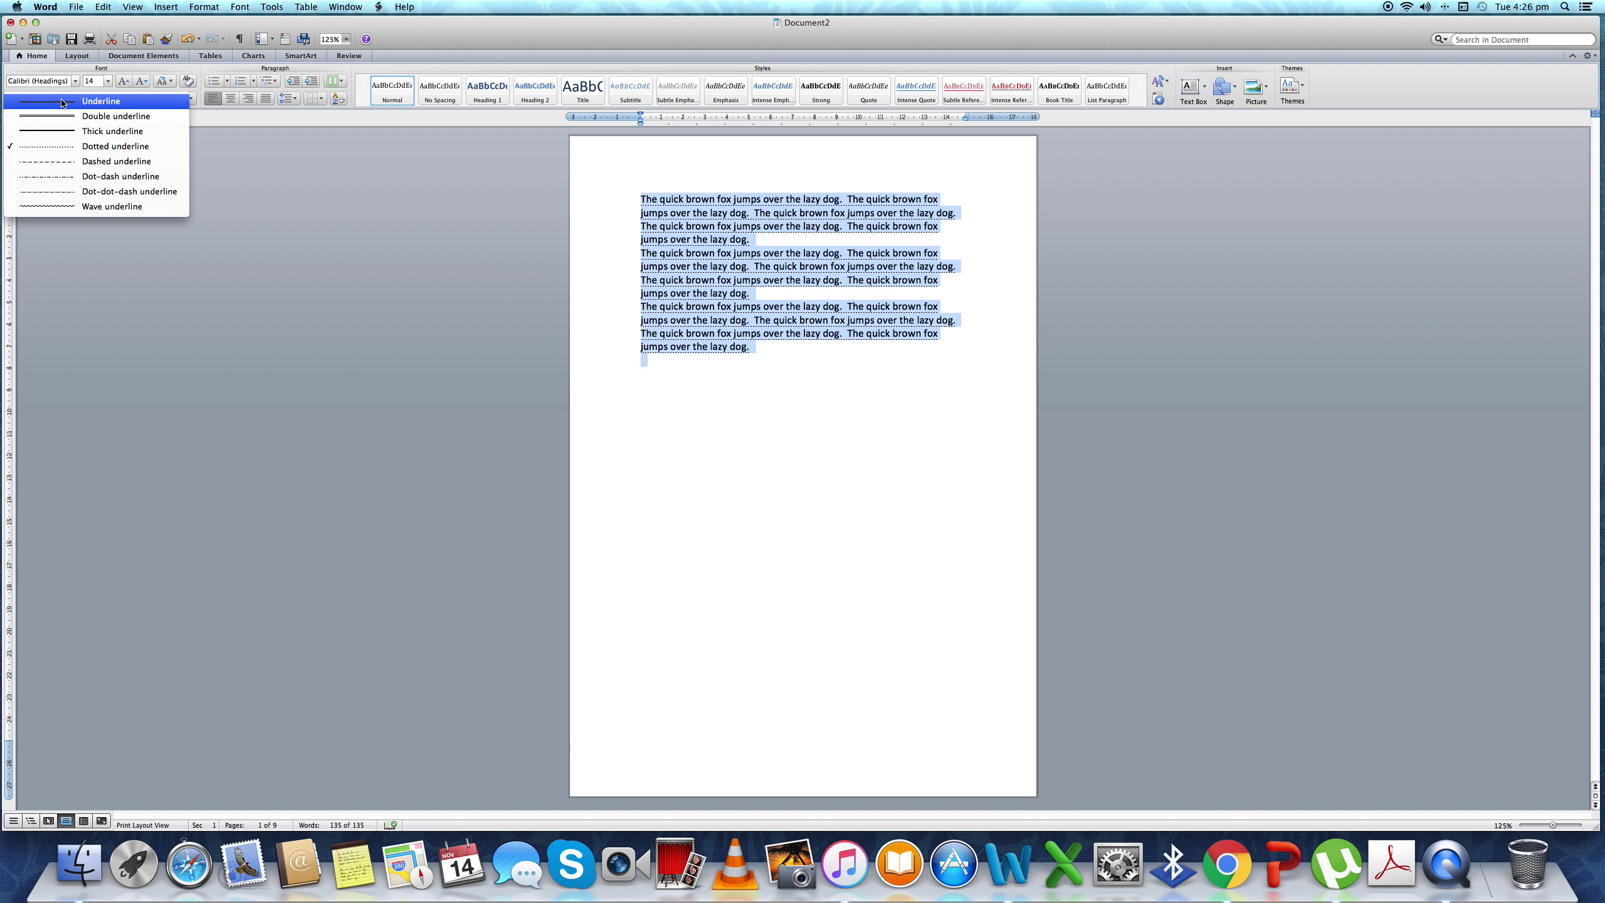
{"action": "left_click", "coordinate": [100, 195]}
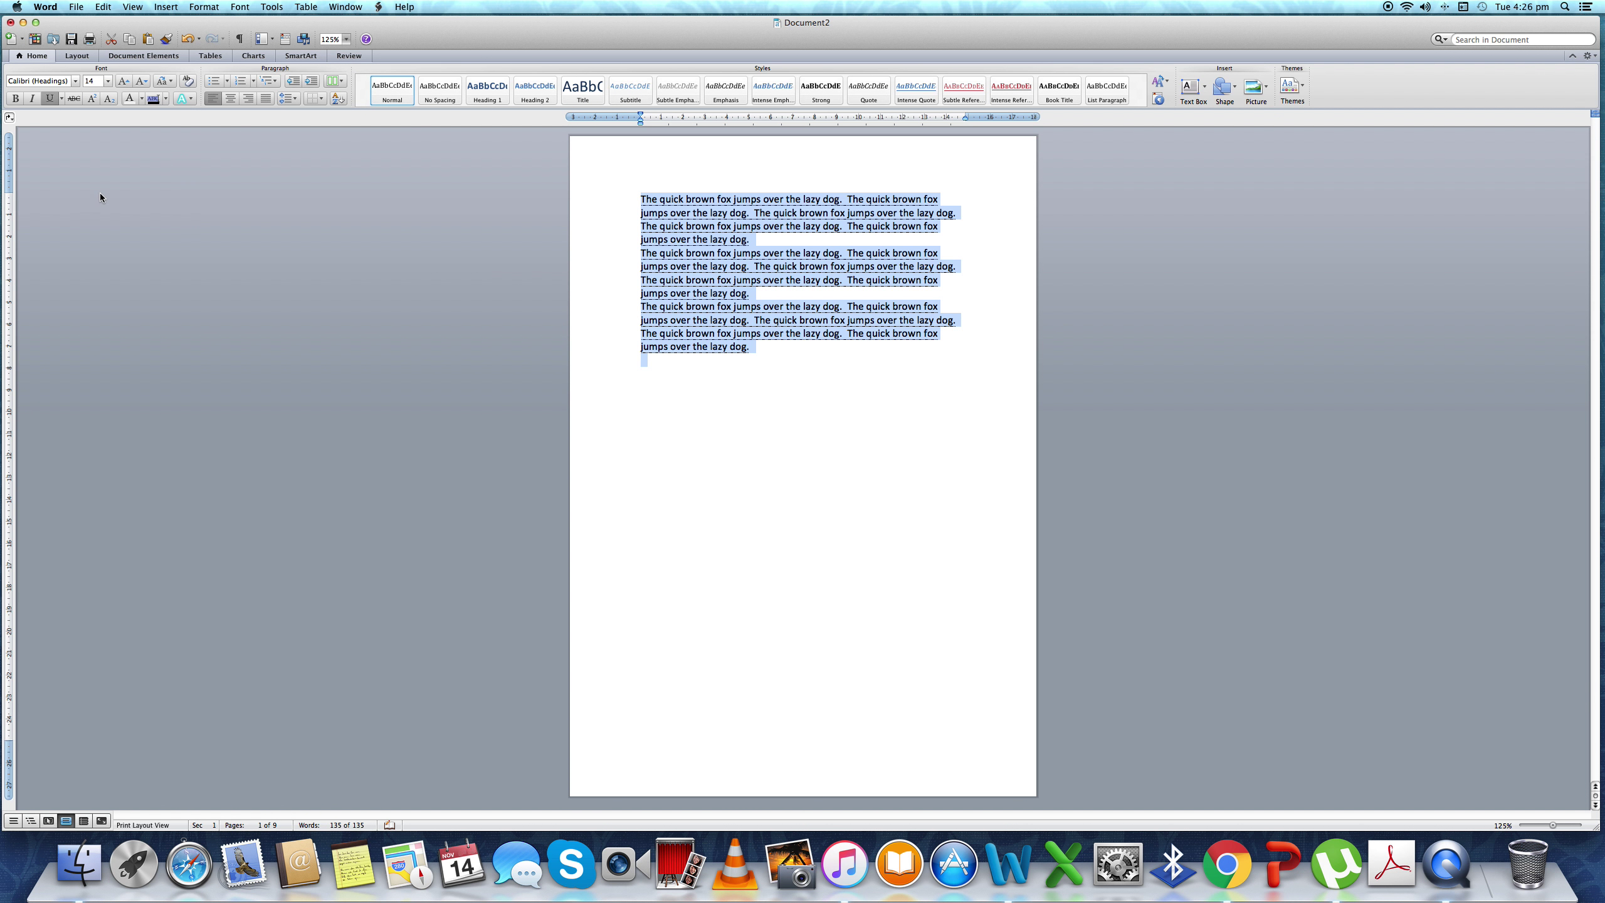
{"action": "left_click", "coordinate": [63, 101]}
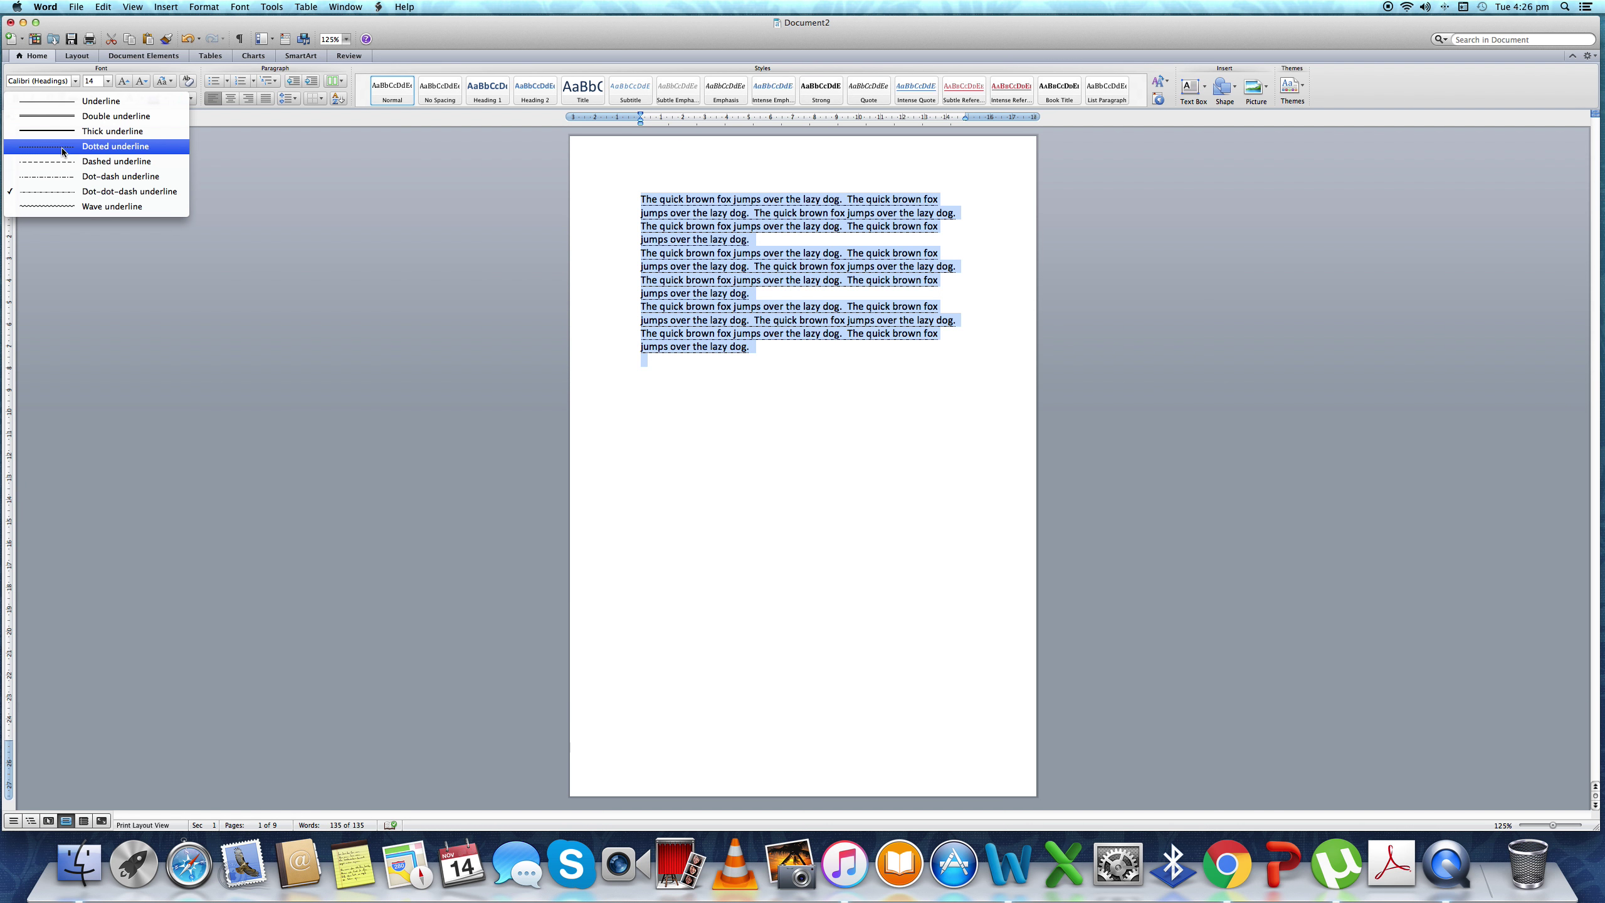
{"action": "left_click", "coordinate": [56, 107]}
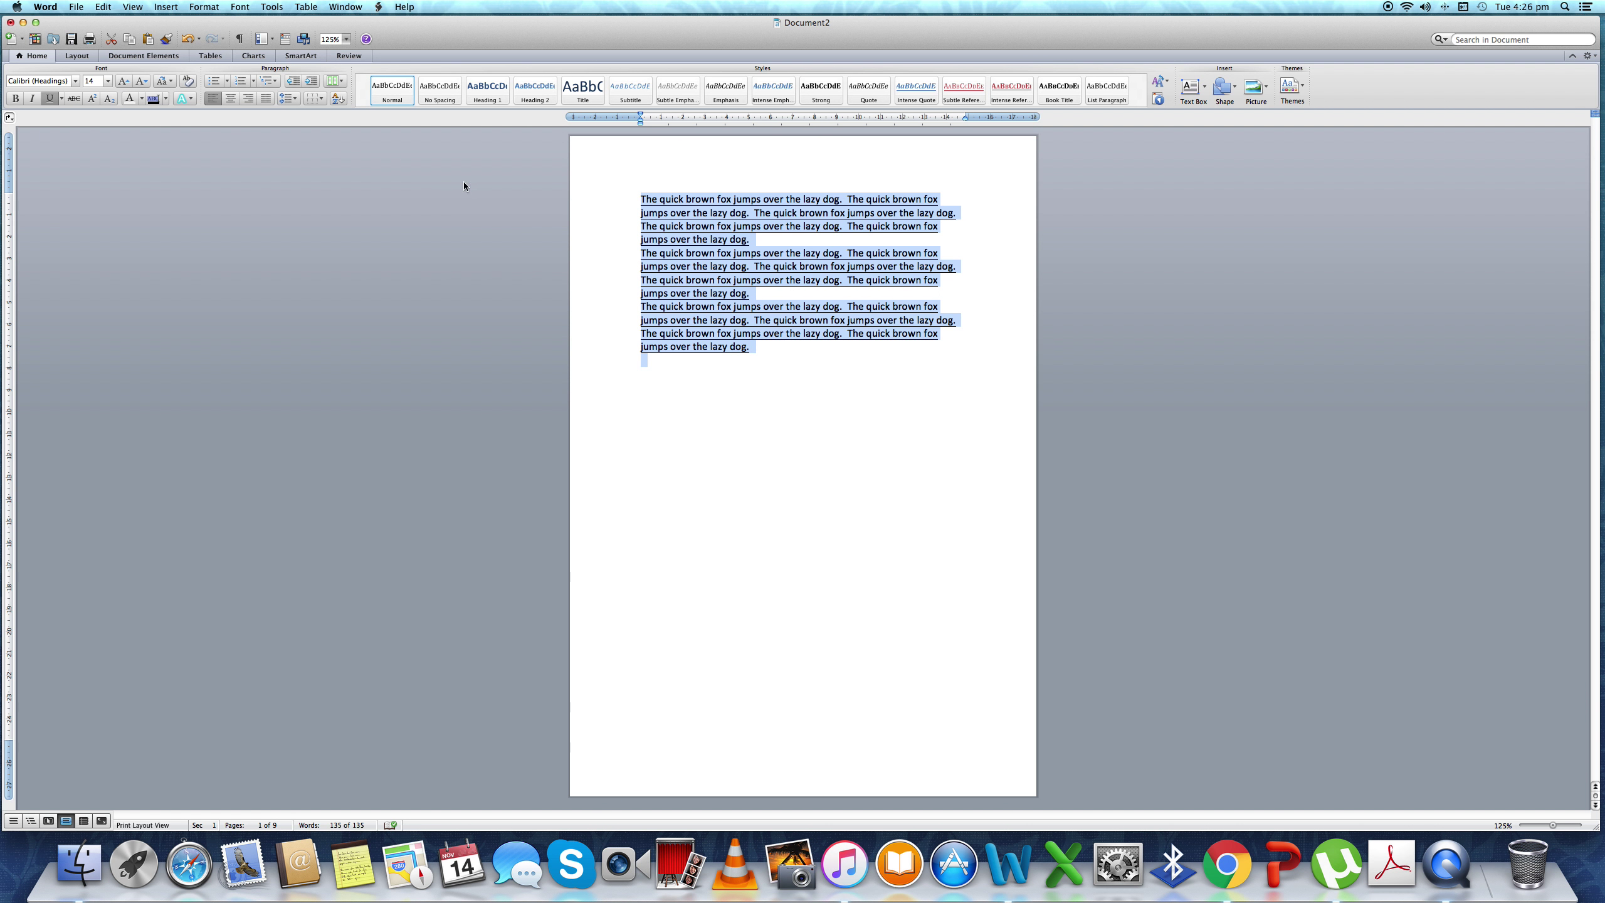
{"action": "left_click", "coordinate": [51, 98]}
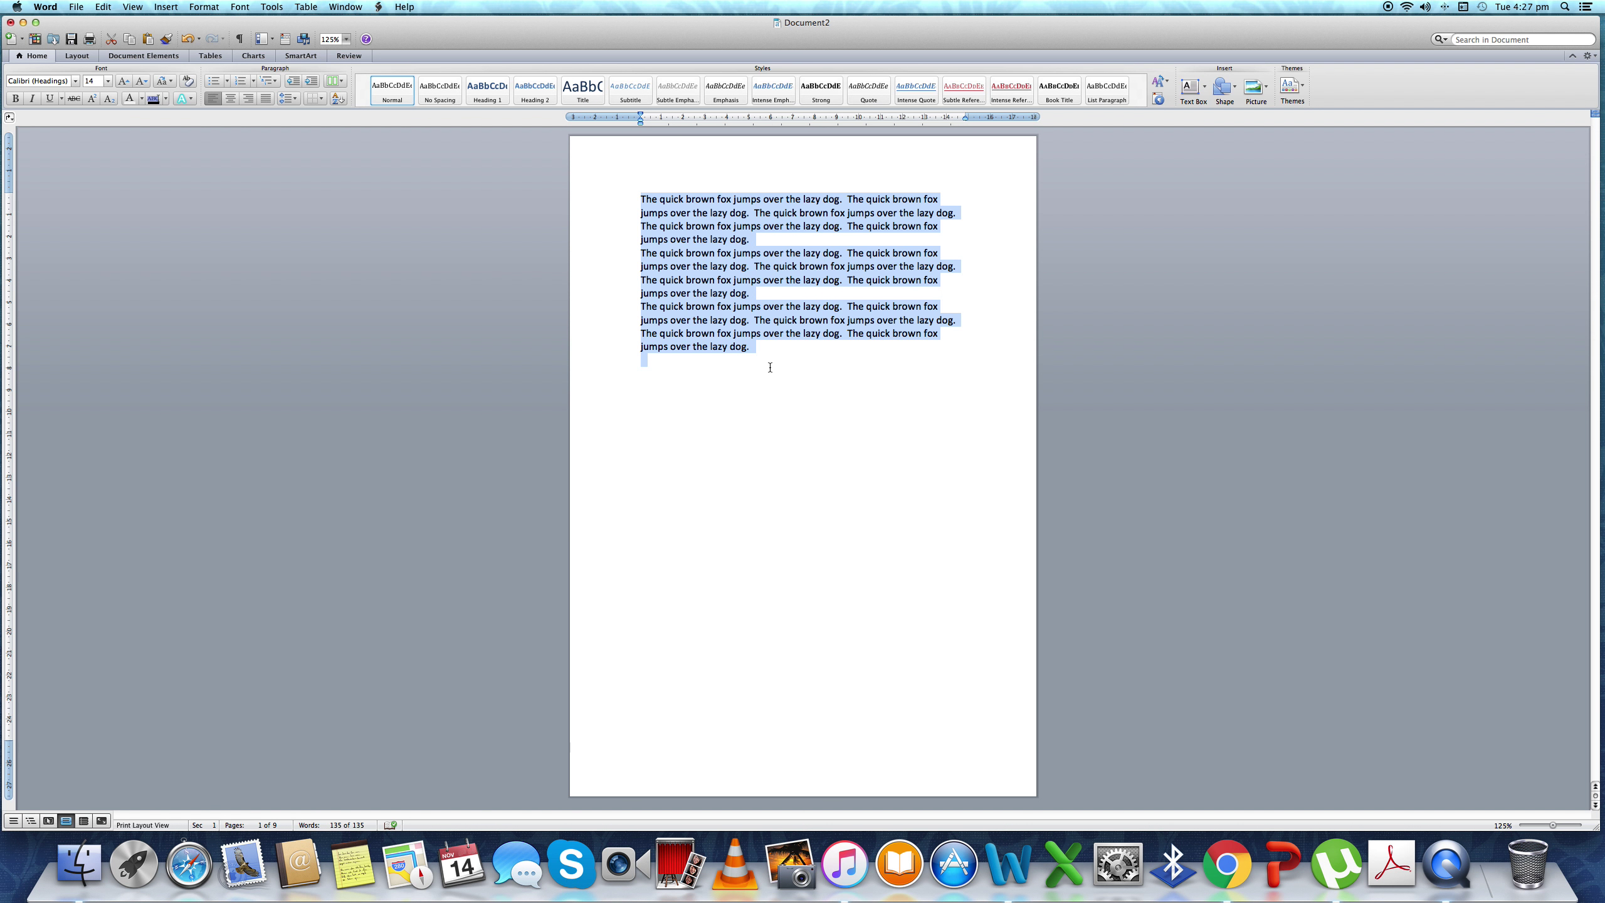
Step: Type 'computer' on a new line below the paragraphs and strike it through
{"action": "left_click", "coordinate": [758, 340]}
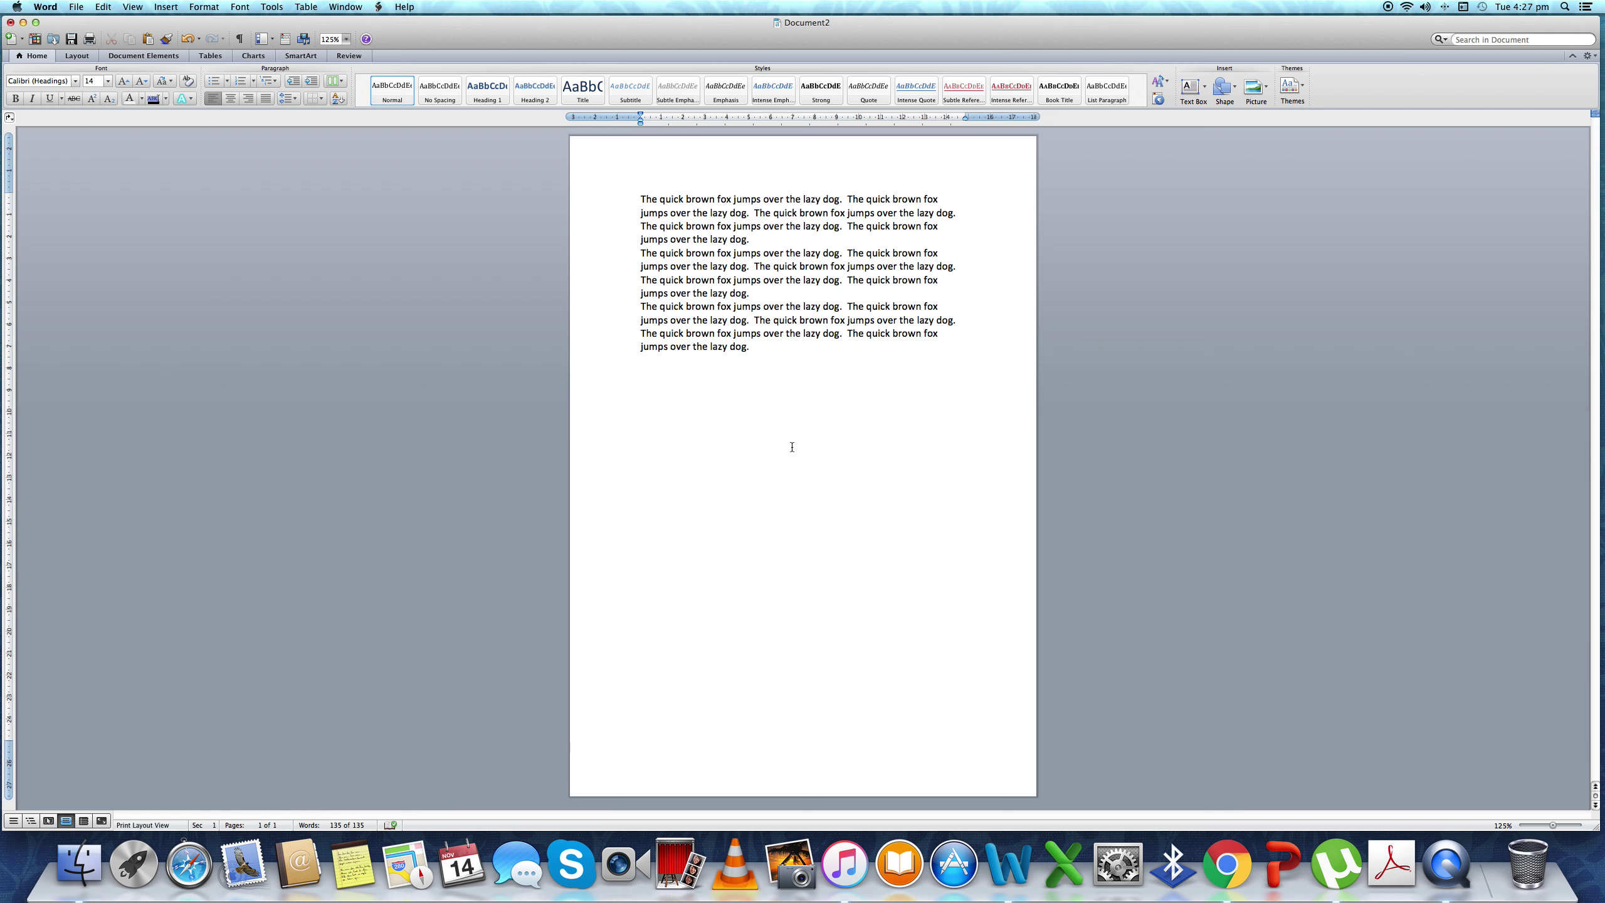
{"action": "type", "text": "computer"}
{"action": "double_click", "coordinate": [678, 388]}
{"action": "left_click", "coordinate": [76, 98]}
Step: Replace it with the spelling suggestion 'Computer' and turn Strikethrough off
{"action": "left_click", "coordinate": [718, 387]}
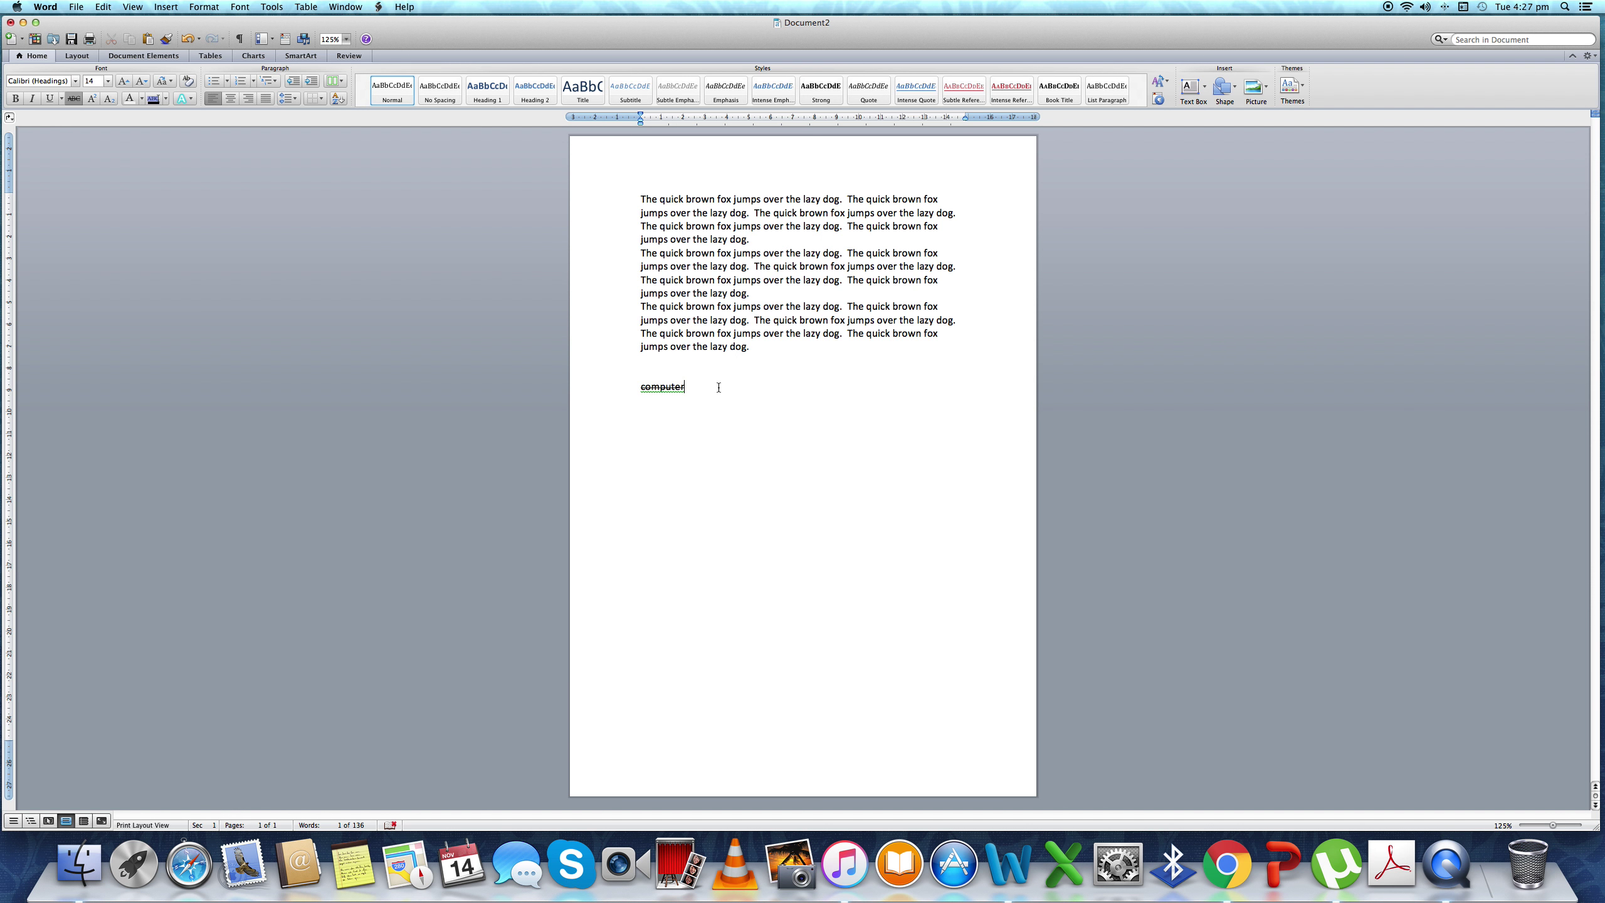
{"action": "right_click", "coordinate": [659, 390]}
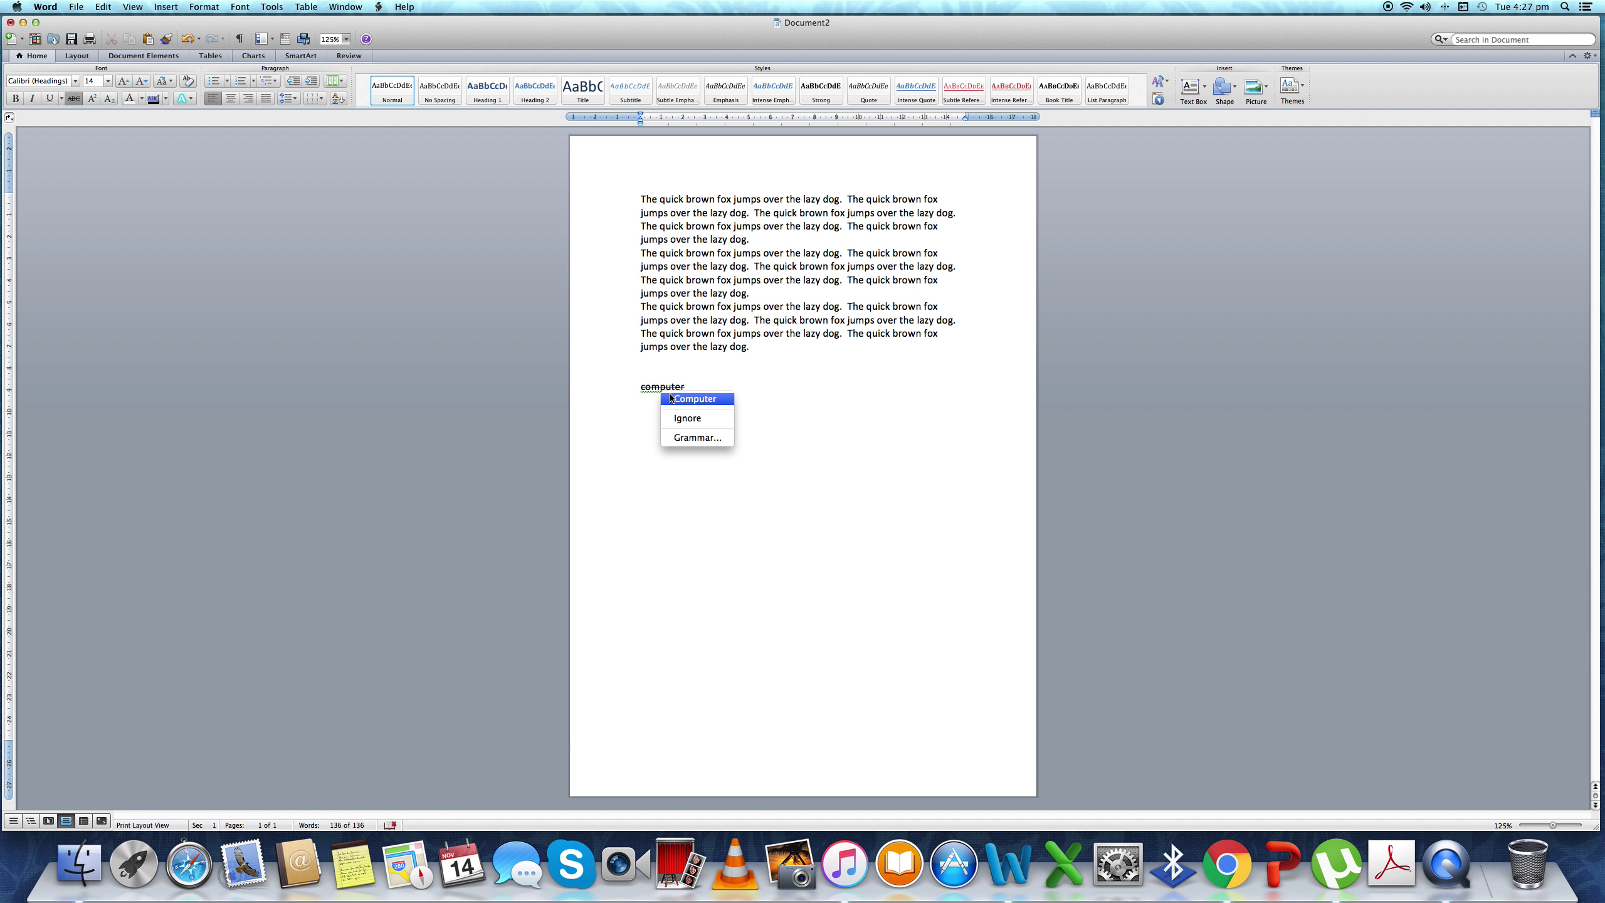
{"action": "left_click", "coordinate": [687, 401]}
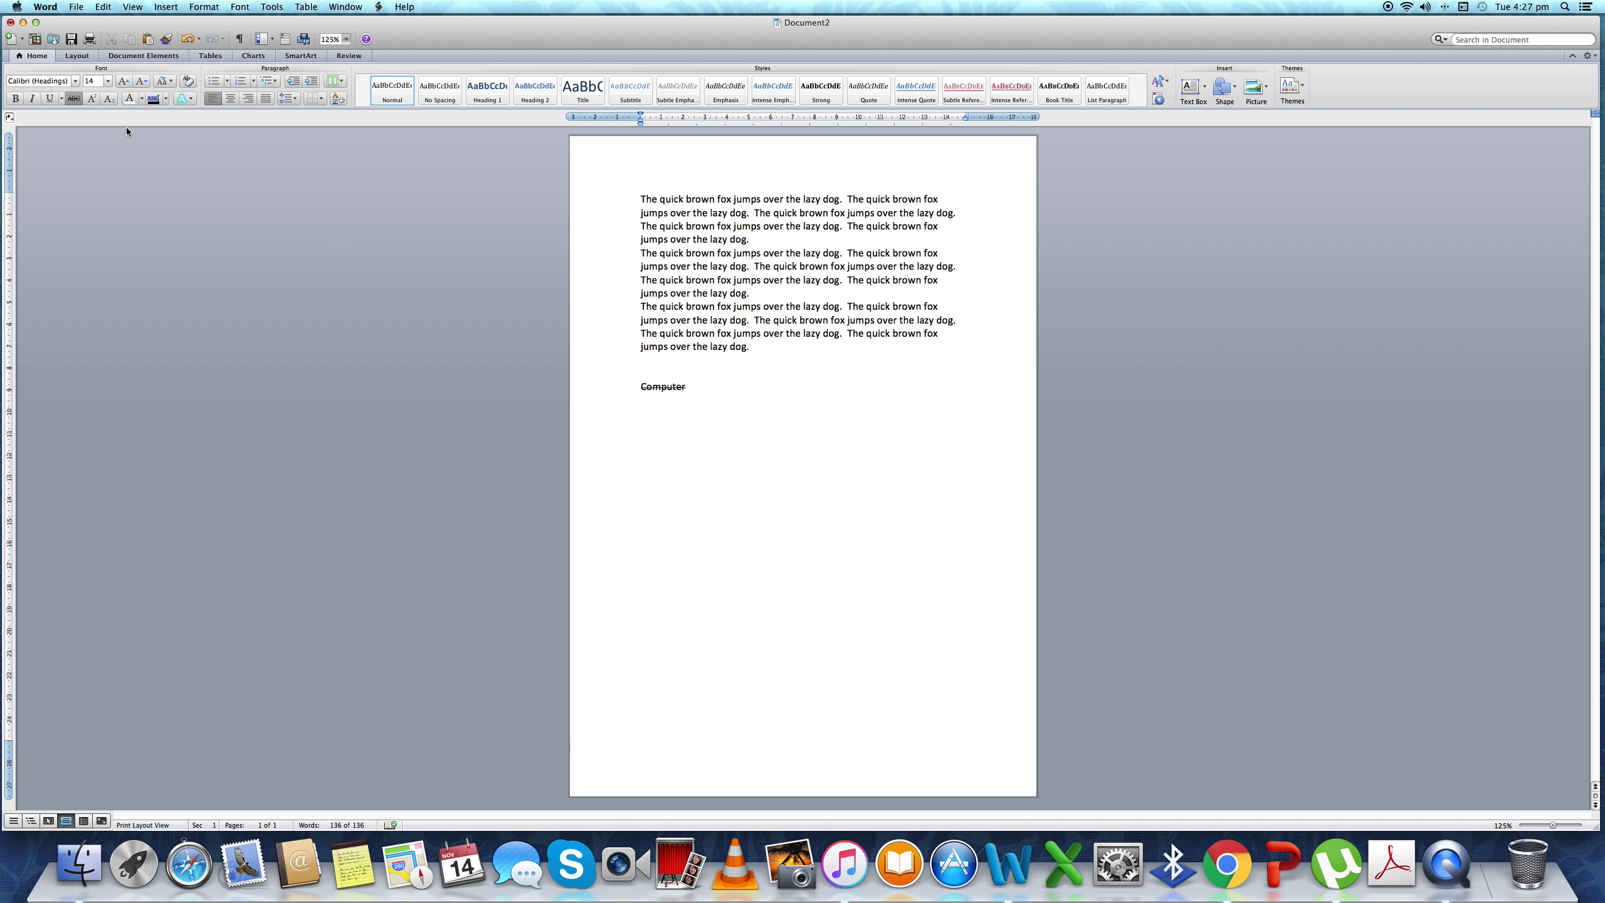
{"action": "left_click", "coordinate": [74, 100]}
Step: Remove the strikethrough from 'Computer' and move to the empty line below it
{"action": "left_click", "coordinate": [629, 382]}
{"action": "left_click", "coordinate": [74, 99]}
{"action": "left_click", "coordinate": [74, 99]}
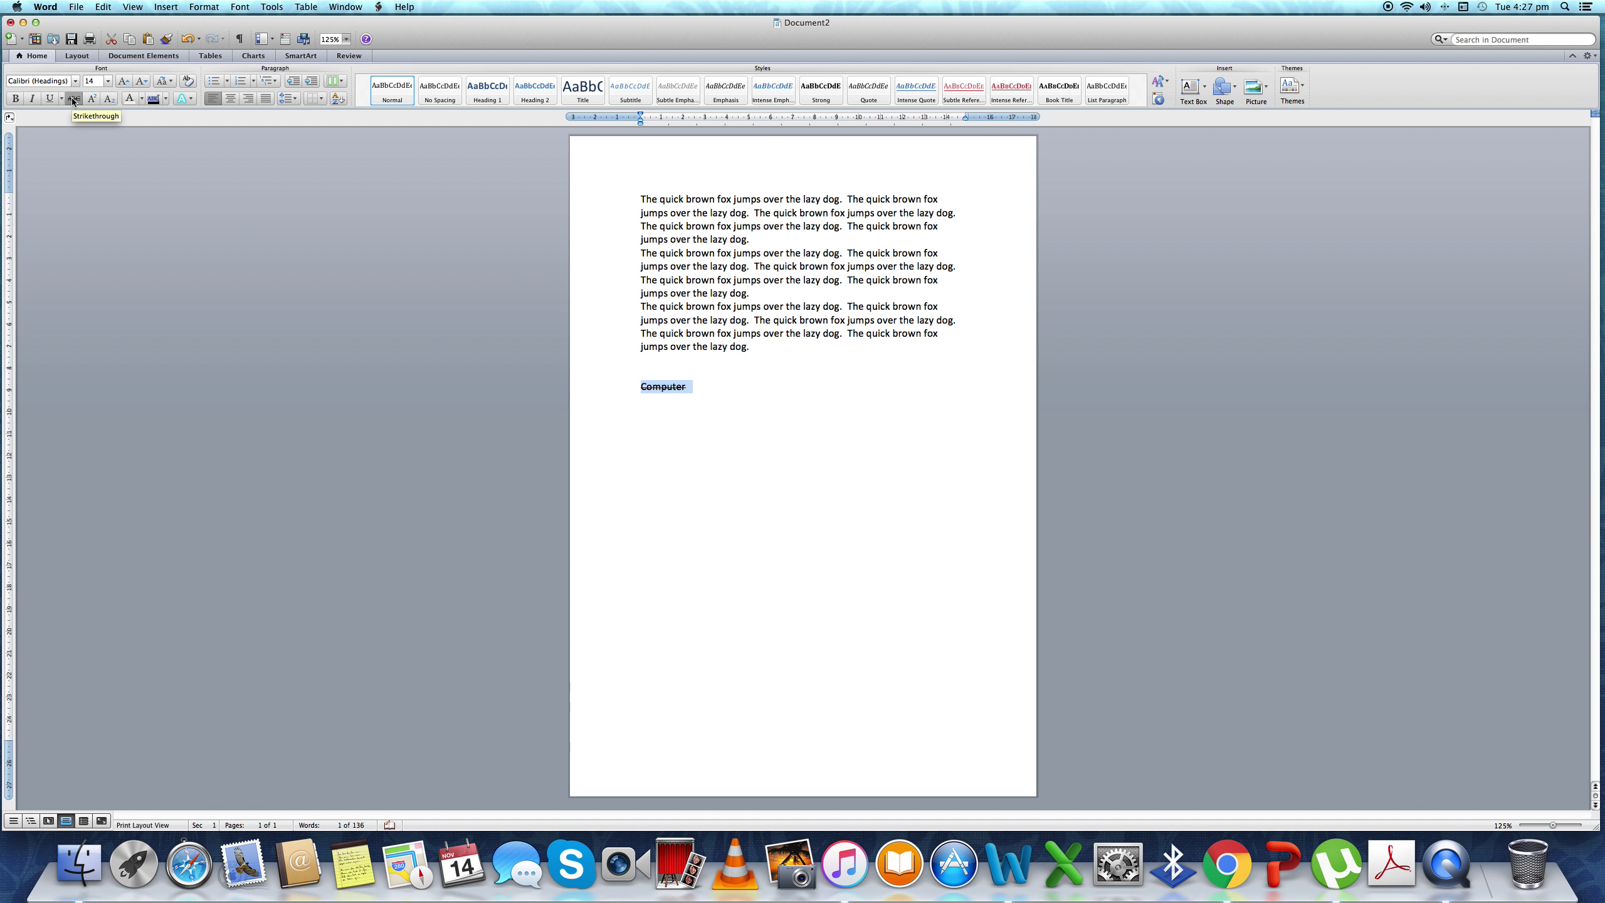
{"action": "left_click", "coordinate": [74, 99]}
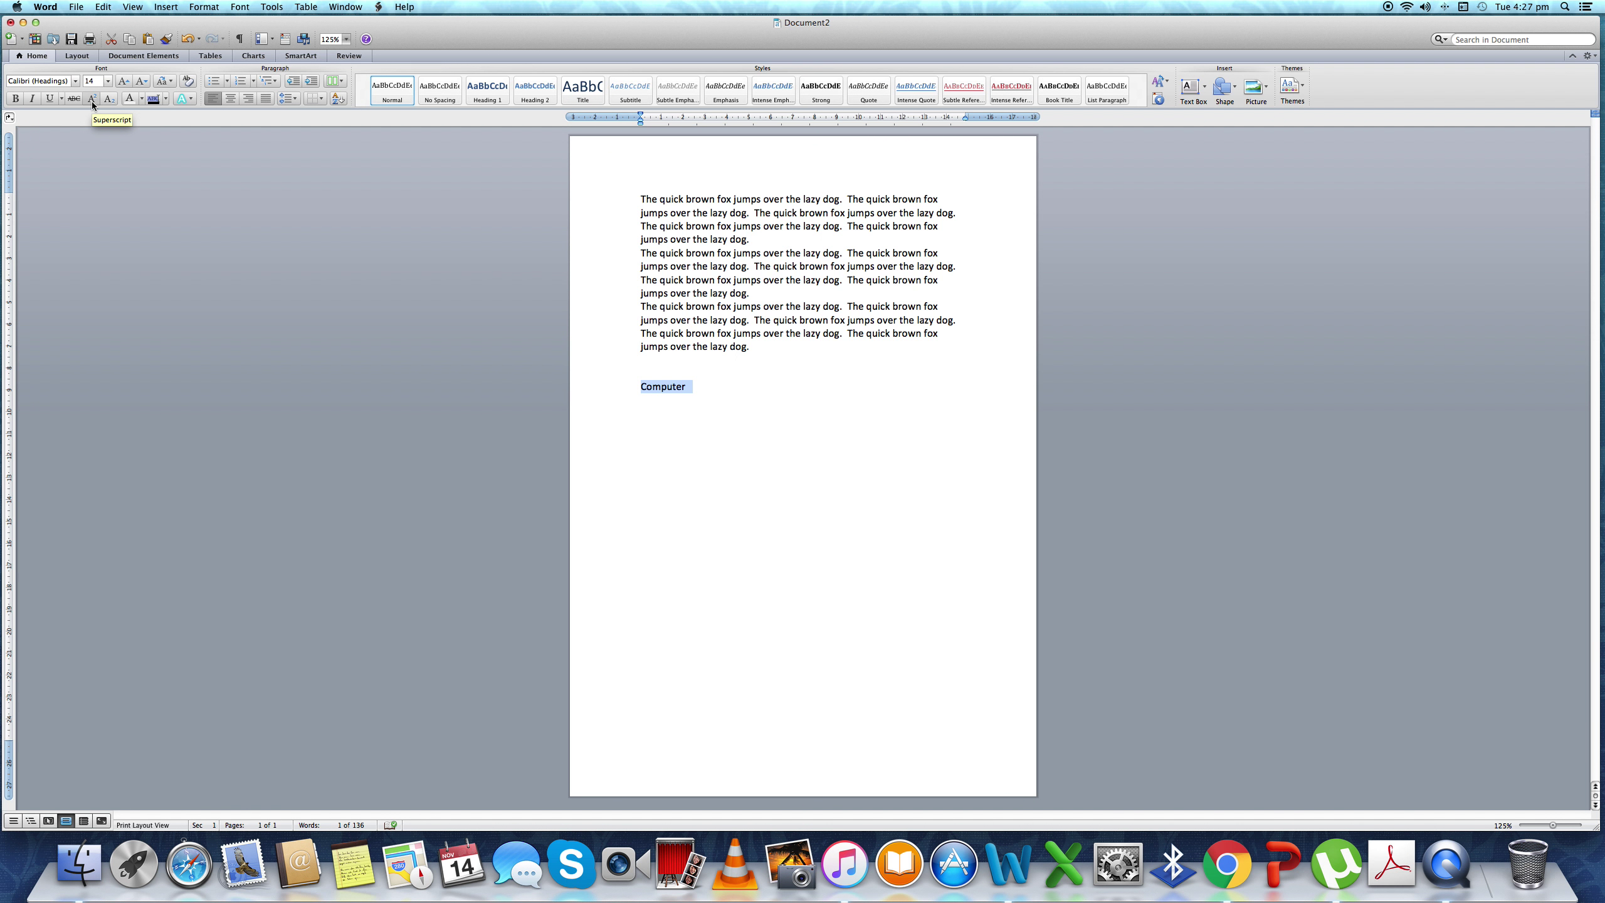
{"action": "left_click", "coordinate": [722, 397]}
{"action": "mouse_move", "coordinate": [648, 427]}
{"action": "type", "text": "12th"}
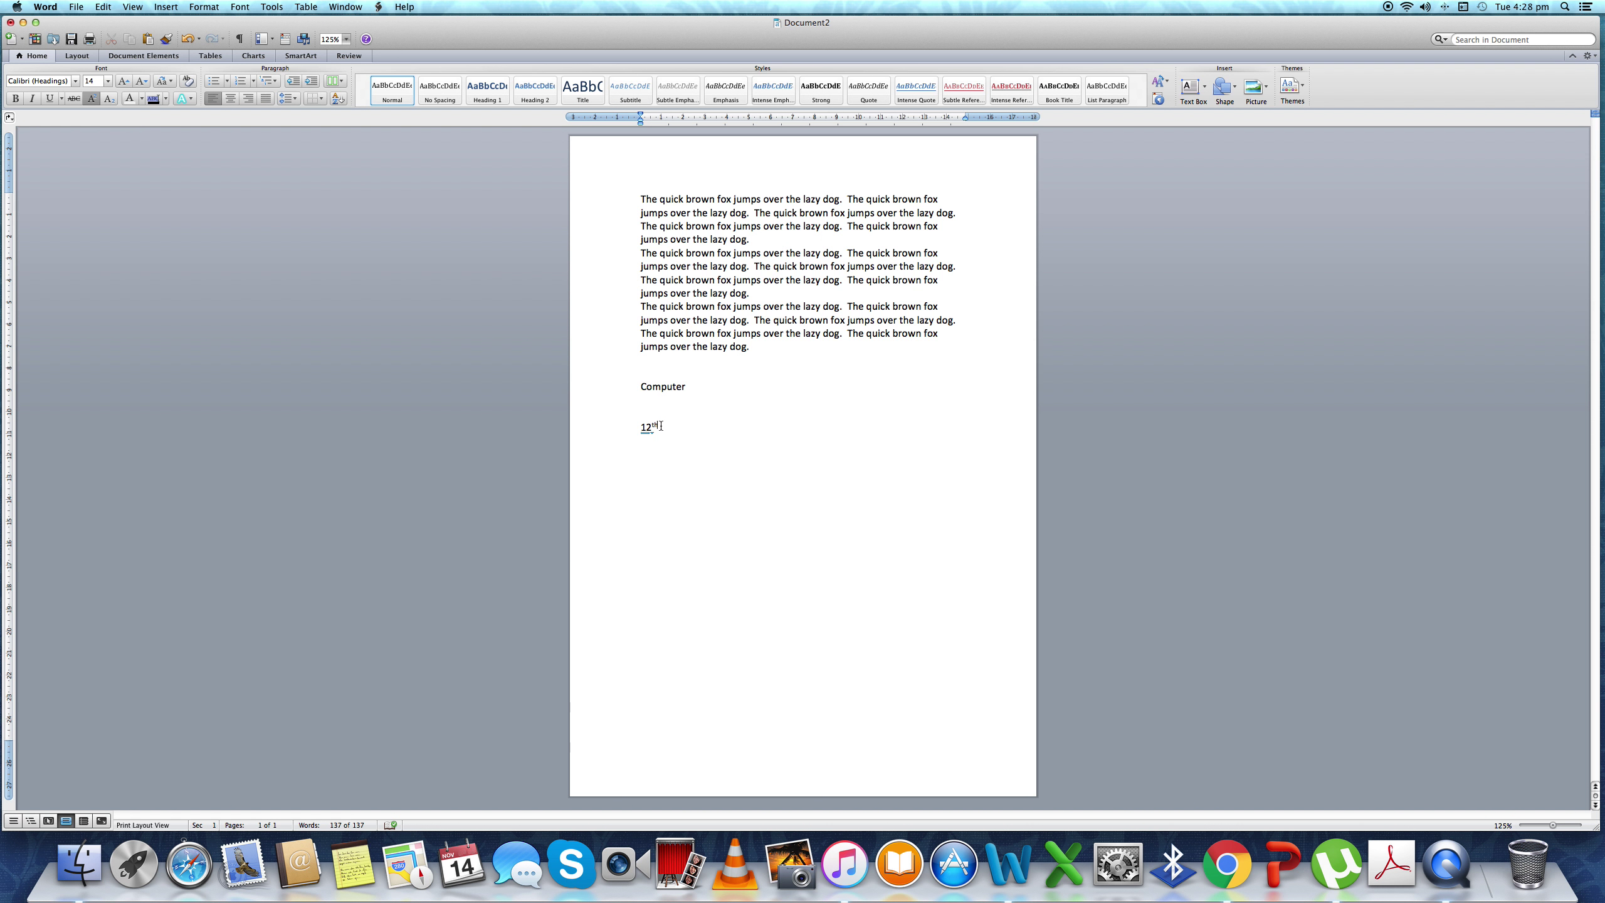
Step: Type '12th' on a new line and test superscript then subscript on 'th', reverting each
{"action": "left_click_drag", "start_coordinate": [660, 426], "coordinate": [670, 429]}
{"action": "left_click", "coordinate": [853, 460]}
{"action": "type", "text": "12"}
{"action": "type", "text": "th"}
{"action": "left_click_drag", "start_coordinate": [653, 454], "coordinate": [659, 454]}
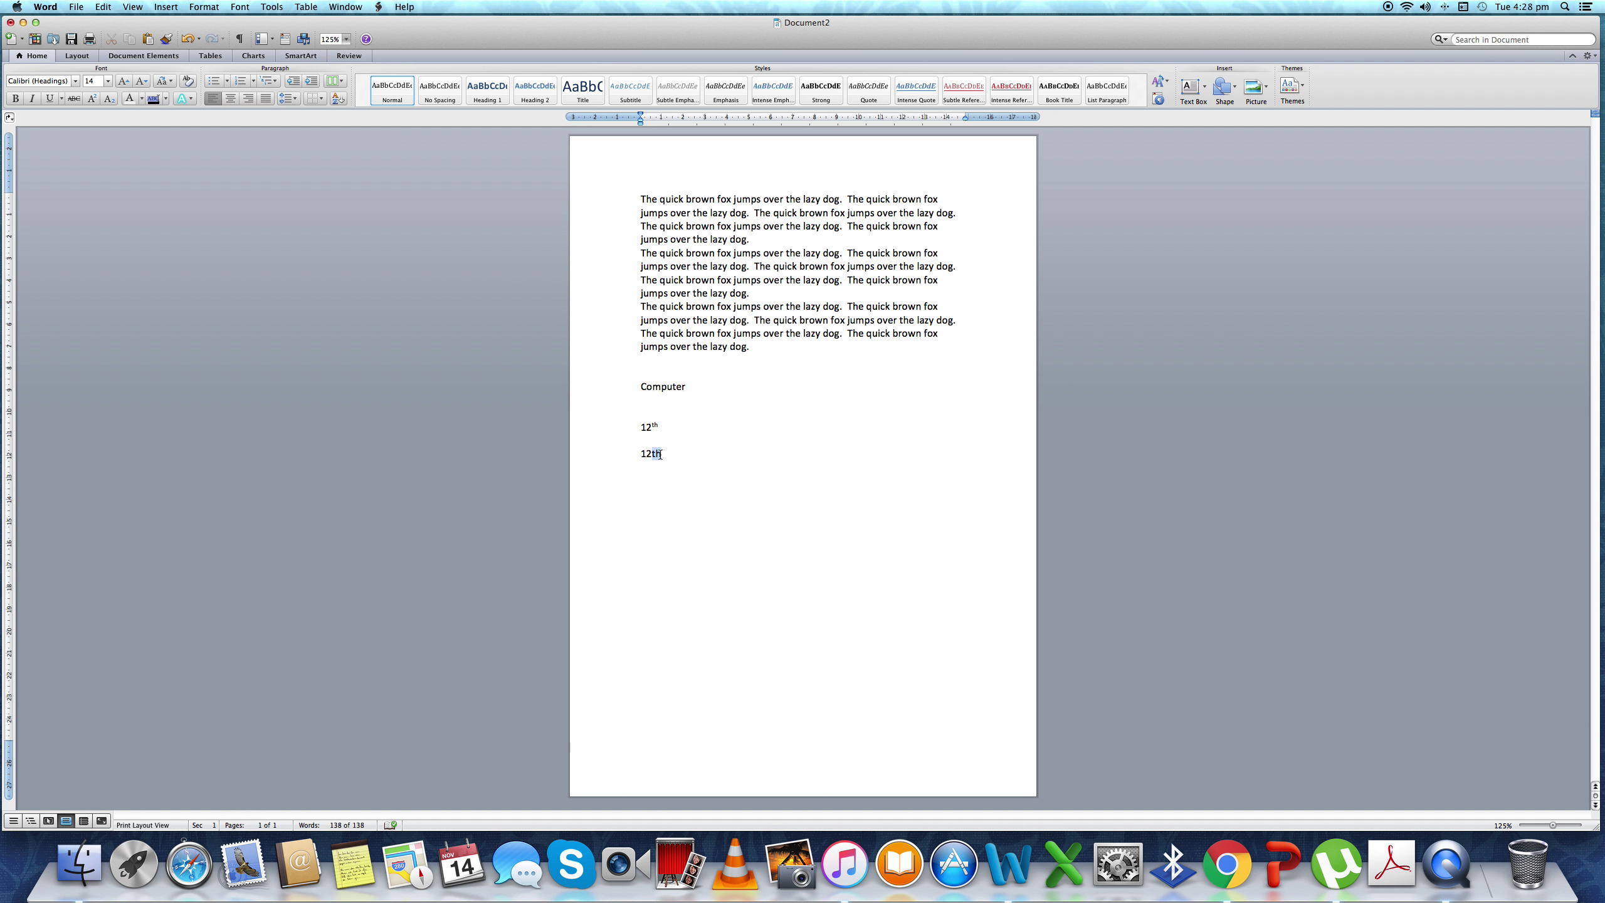
{"action": "left_click", "coordinate": [91, 98]}
{"action": "left_click", "coordinate": [90, 98]}
{"action": "left_click", "coordinate": [107, 99]}
{"action": "left_click", "coordinate": [109, 99]}
Step: Delete the Computer and 12th practice lines and select the three sample paragraphs
{"action": "left_click_drag", "start_coordinate": [627, 393], "coordinate": [705, 458]}
{"action": "key", "text": "BackSpace"}
{"action": "left_click_drag", "start_coordinate": [640, 199], "coordinate": [727, 328]}
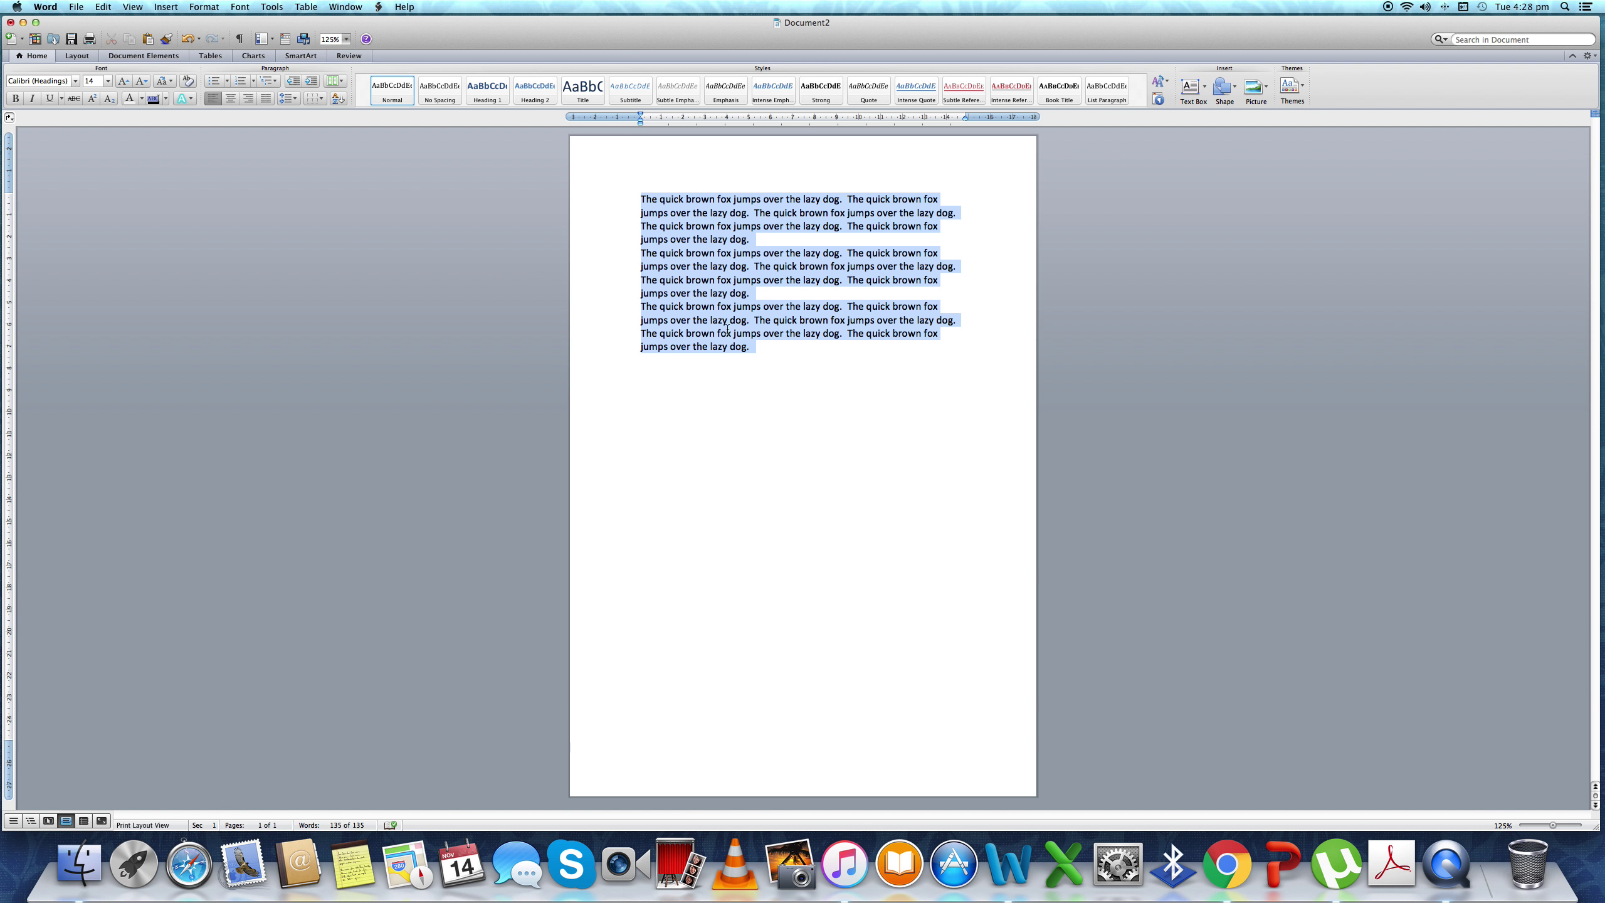
{"action": "left_click", "coordinate": [143, 99]}
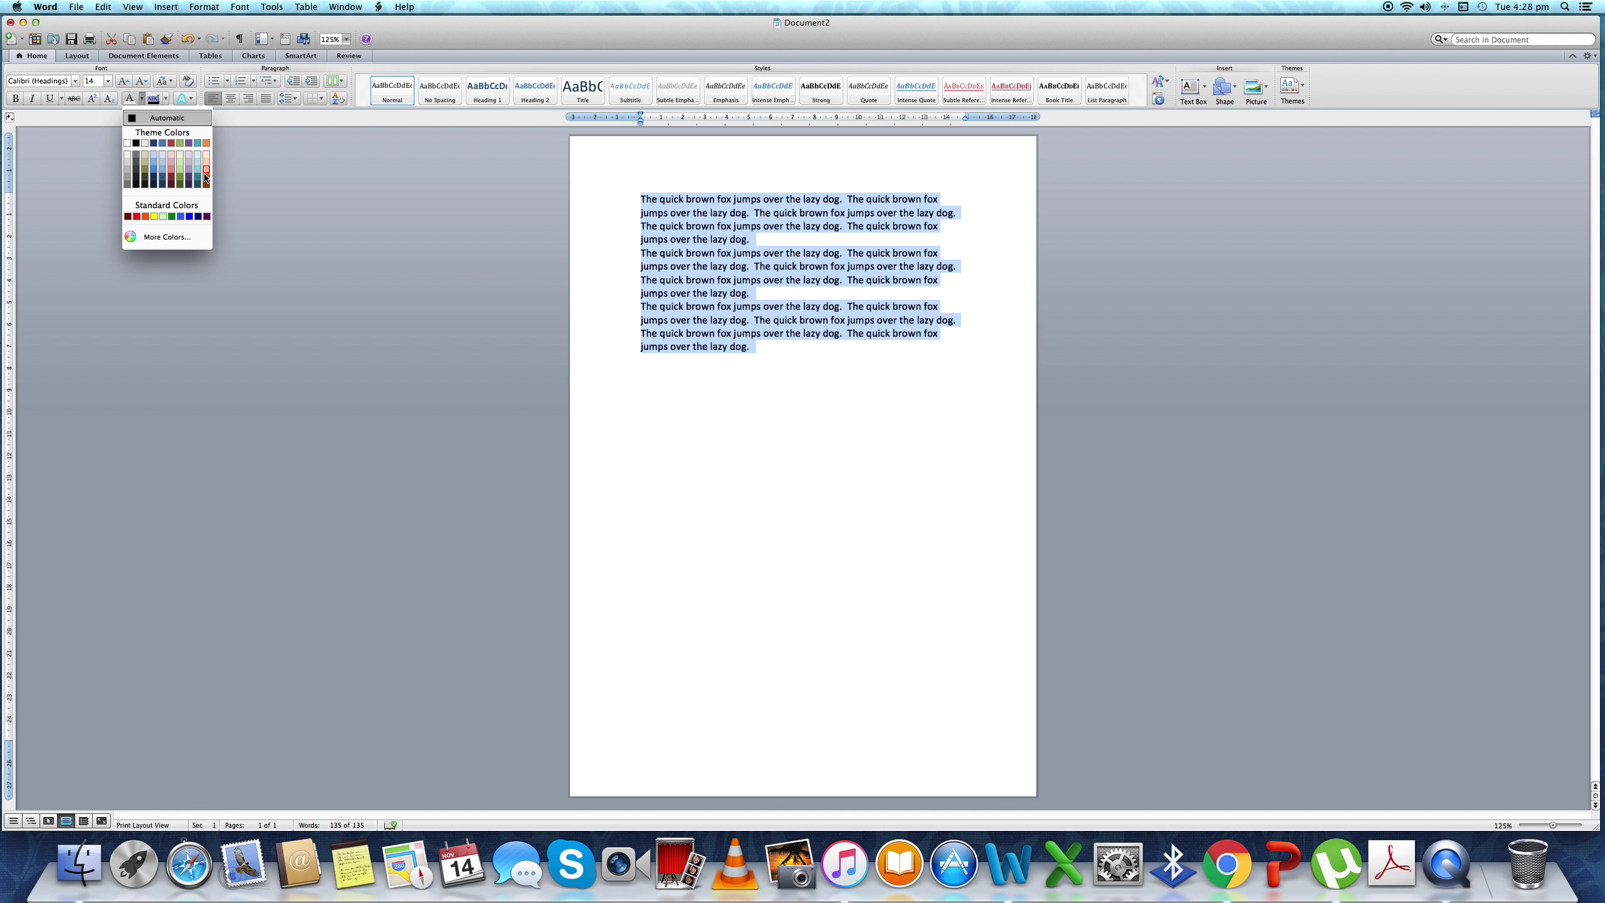
{"action": "left_click", "coordinate": [206, 180]}
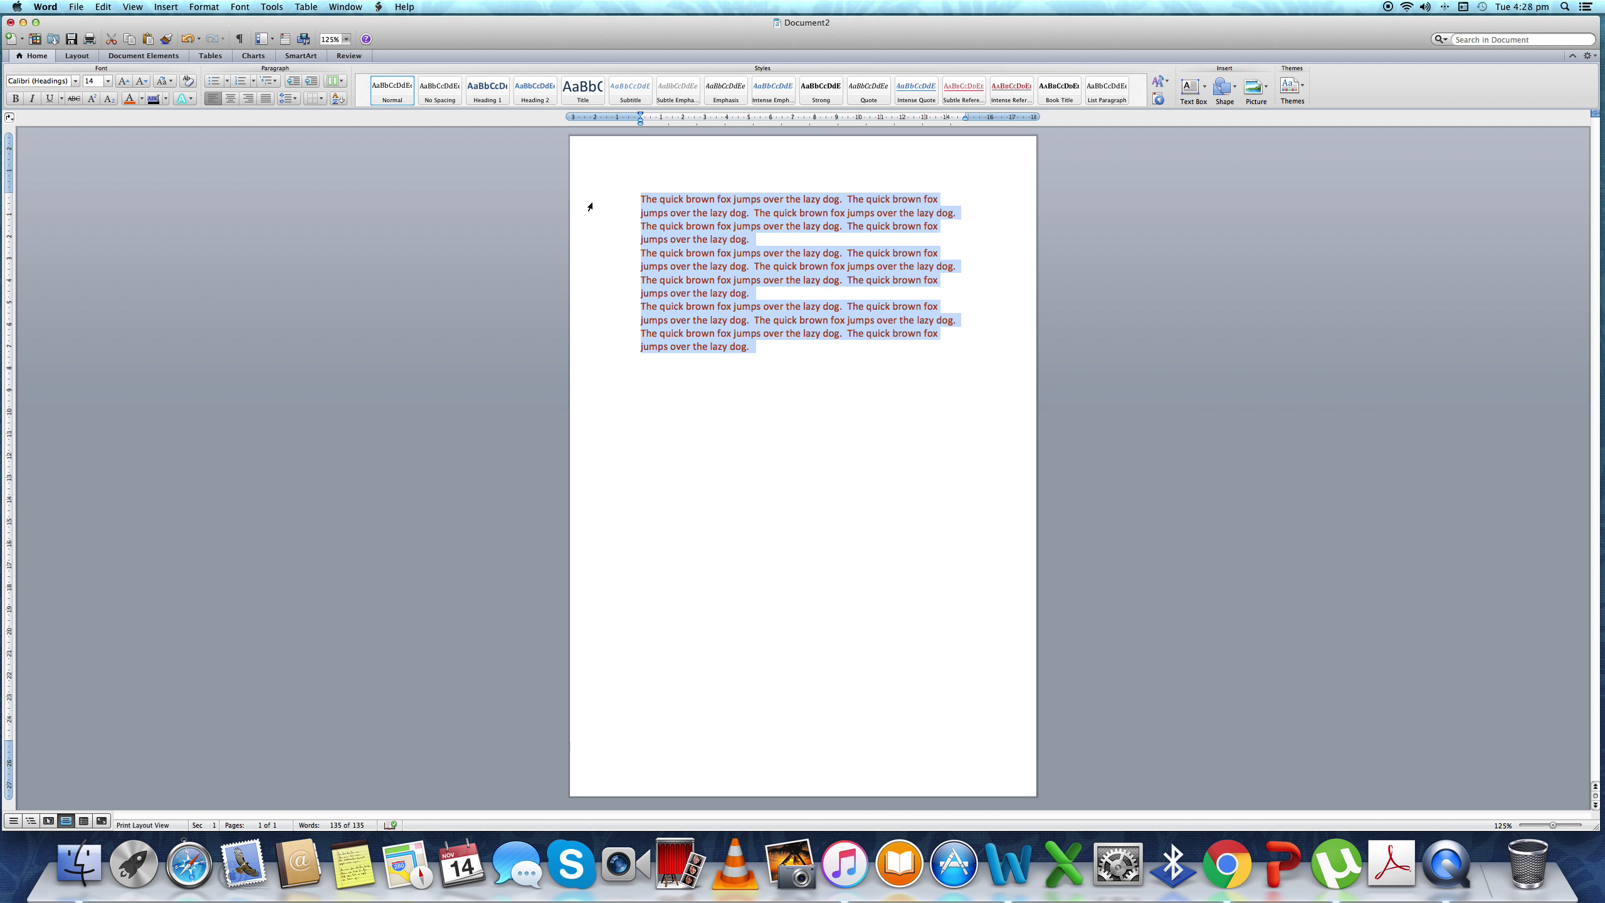
{"action": "left_click", "coordinate": [141, 99]}
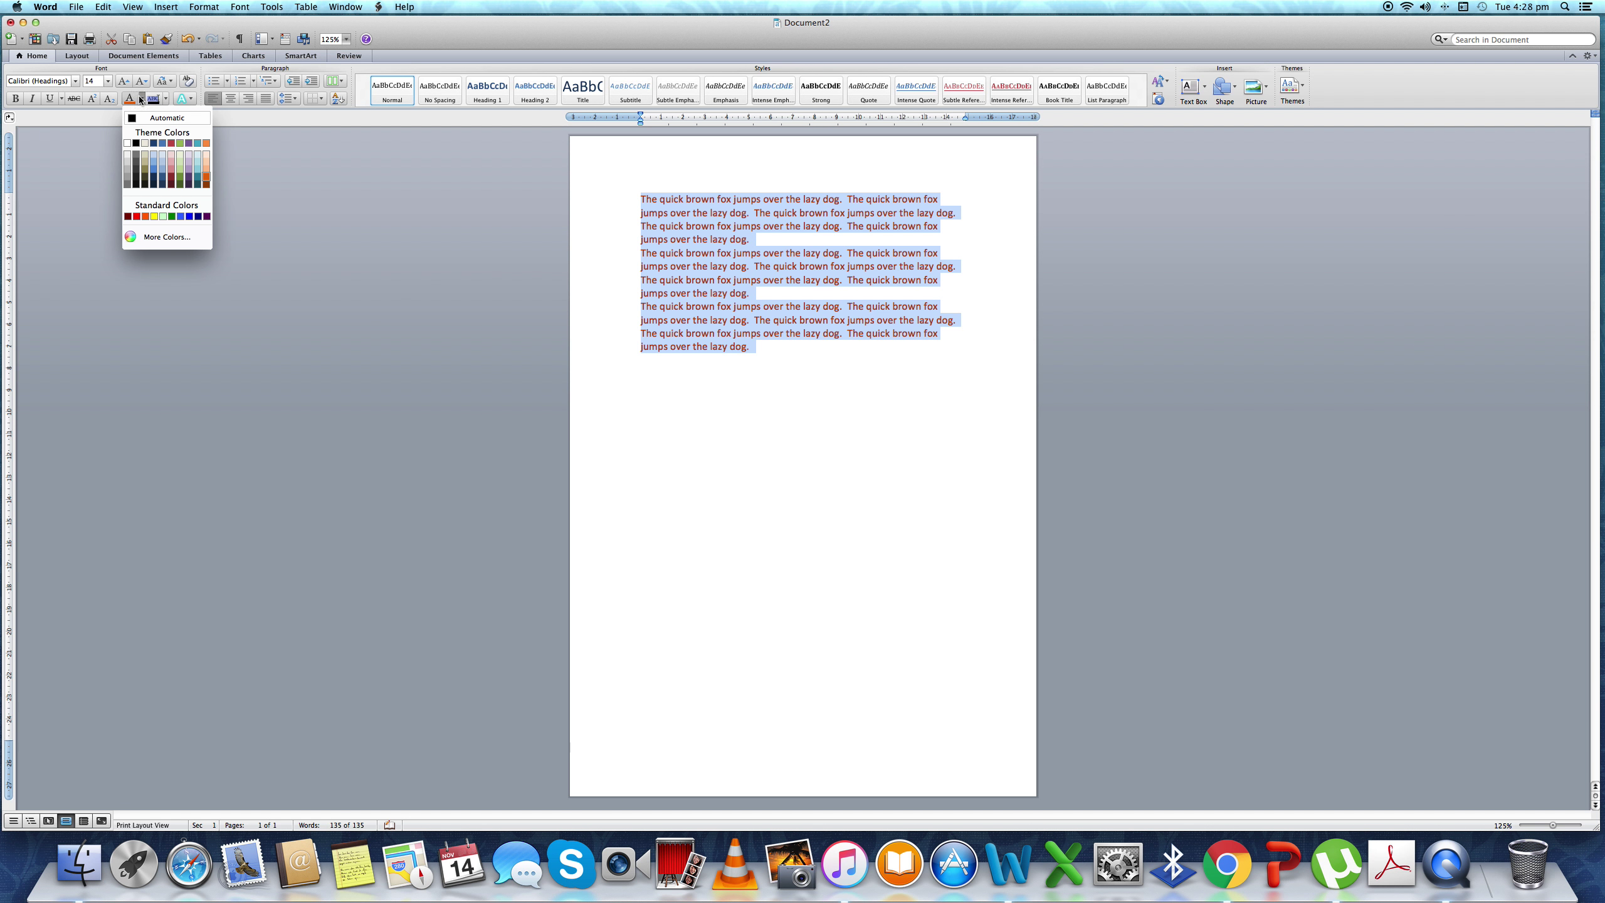
{"action": "left_click", "coordinate": [136, 216]}
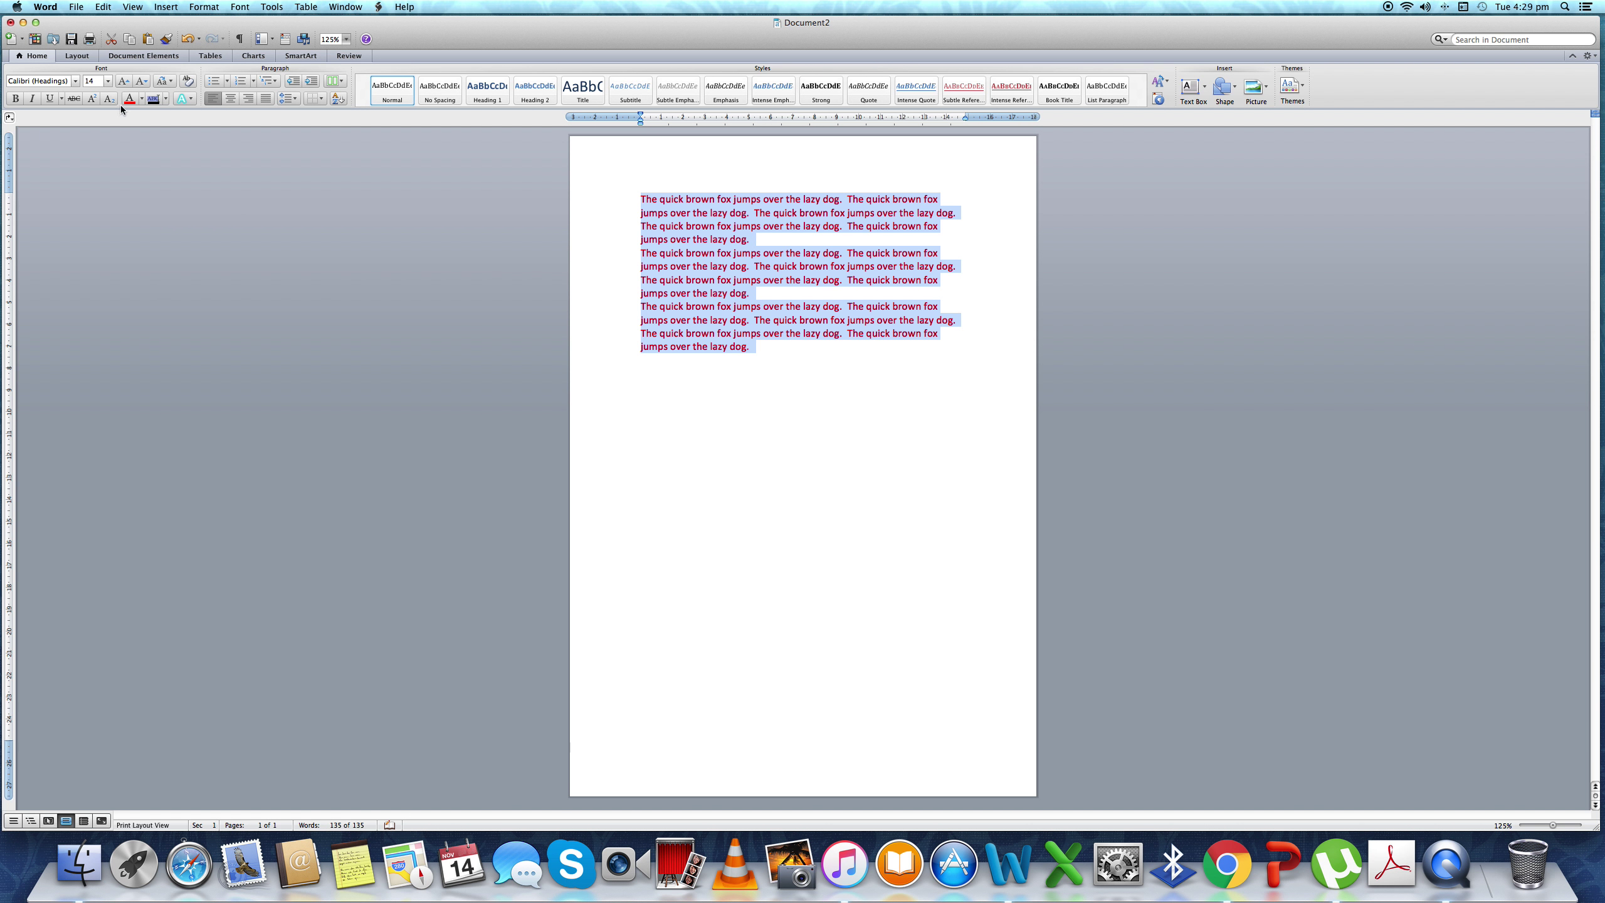
{"action": "left_click", "coordinate": [141, 99]}
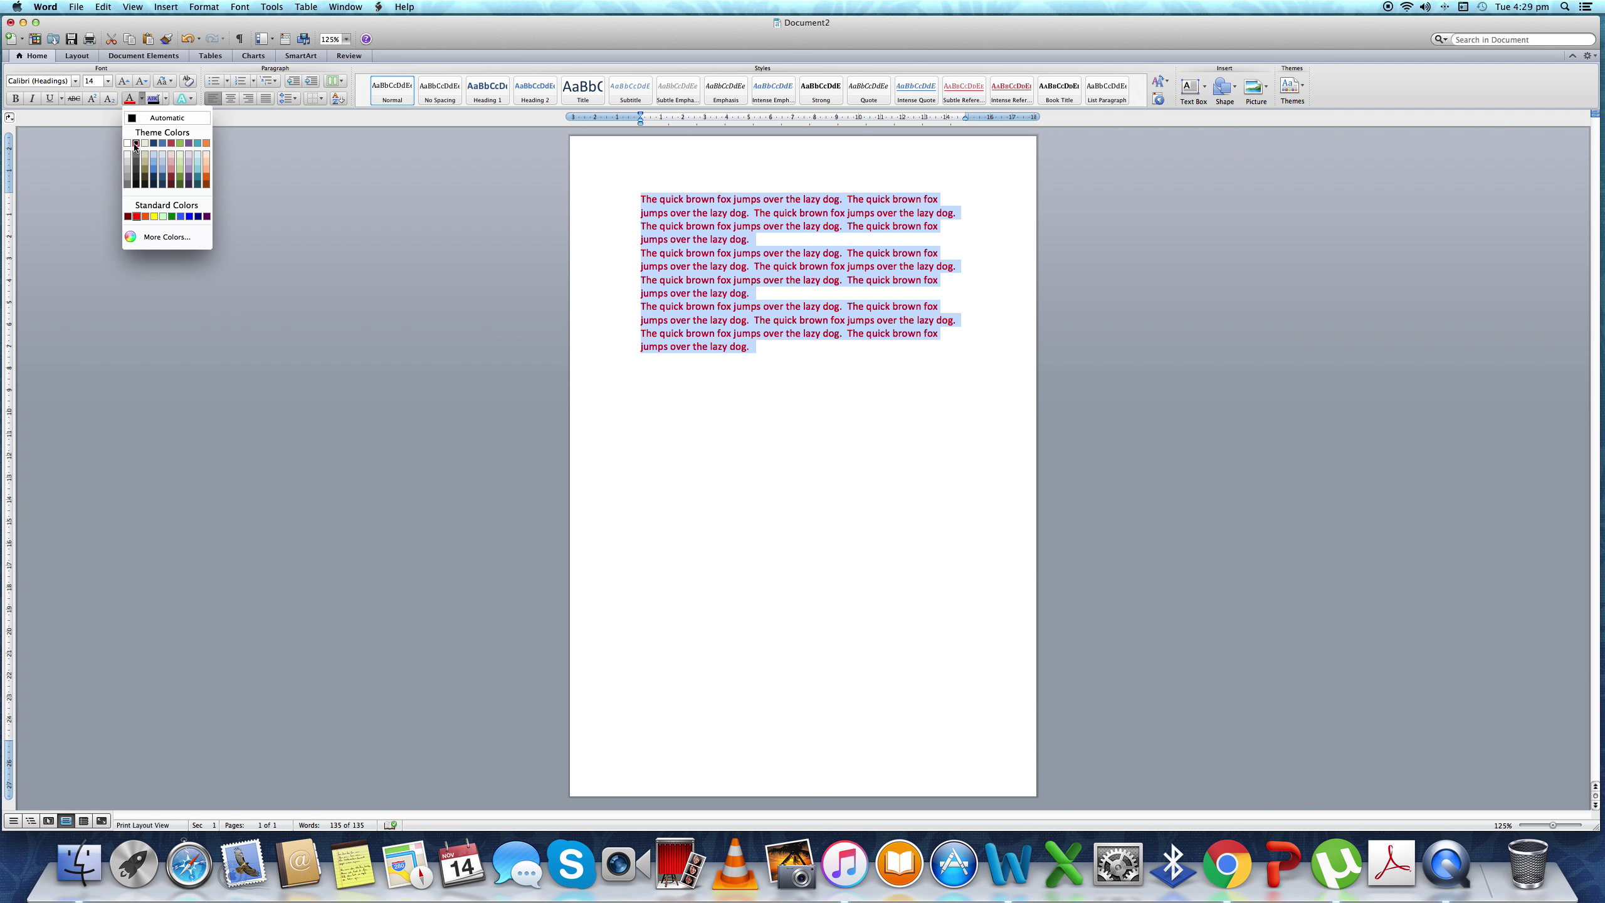
{"action": "left_click", "coordinate": [136, 143]}
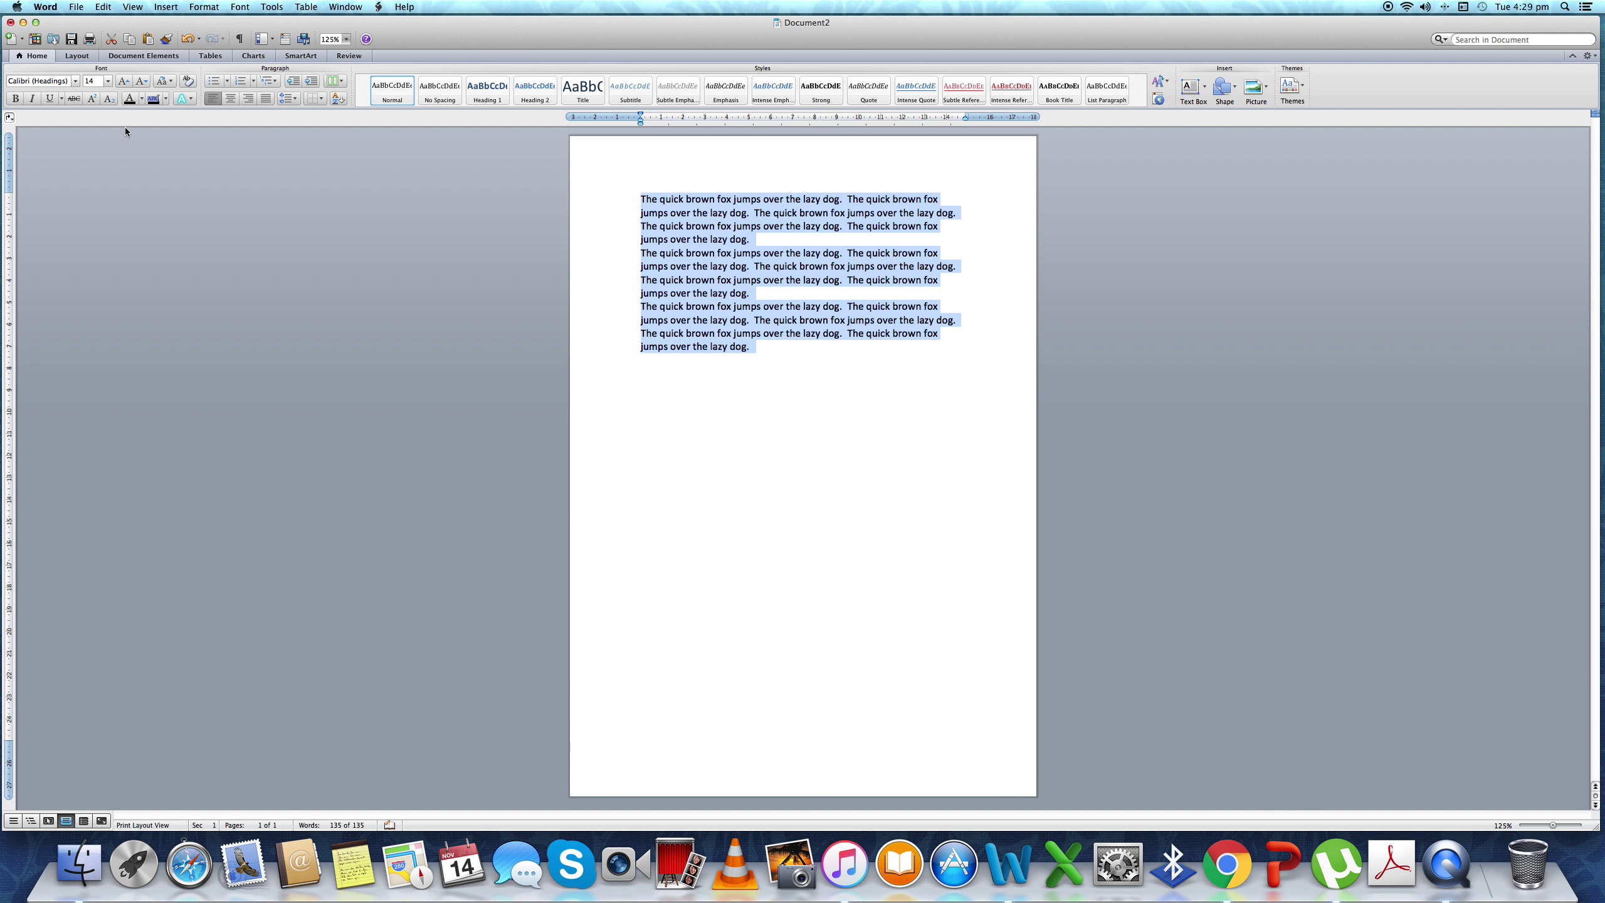
{"action": "left_click", "coordinate": [140, 100]}
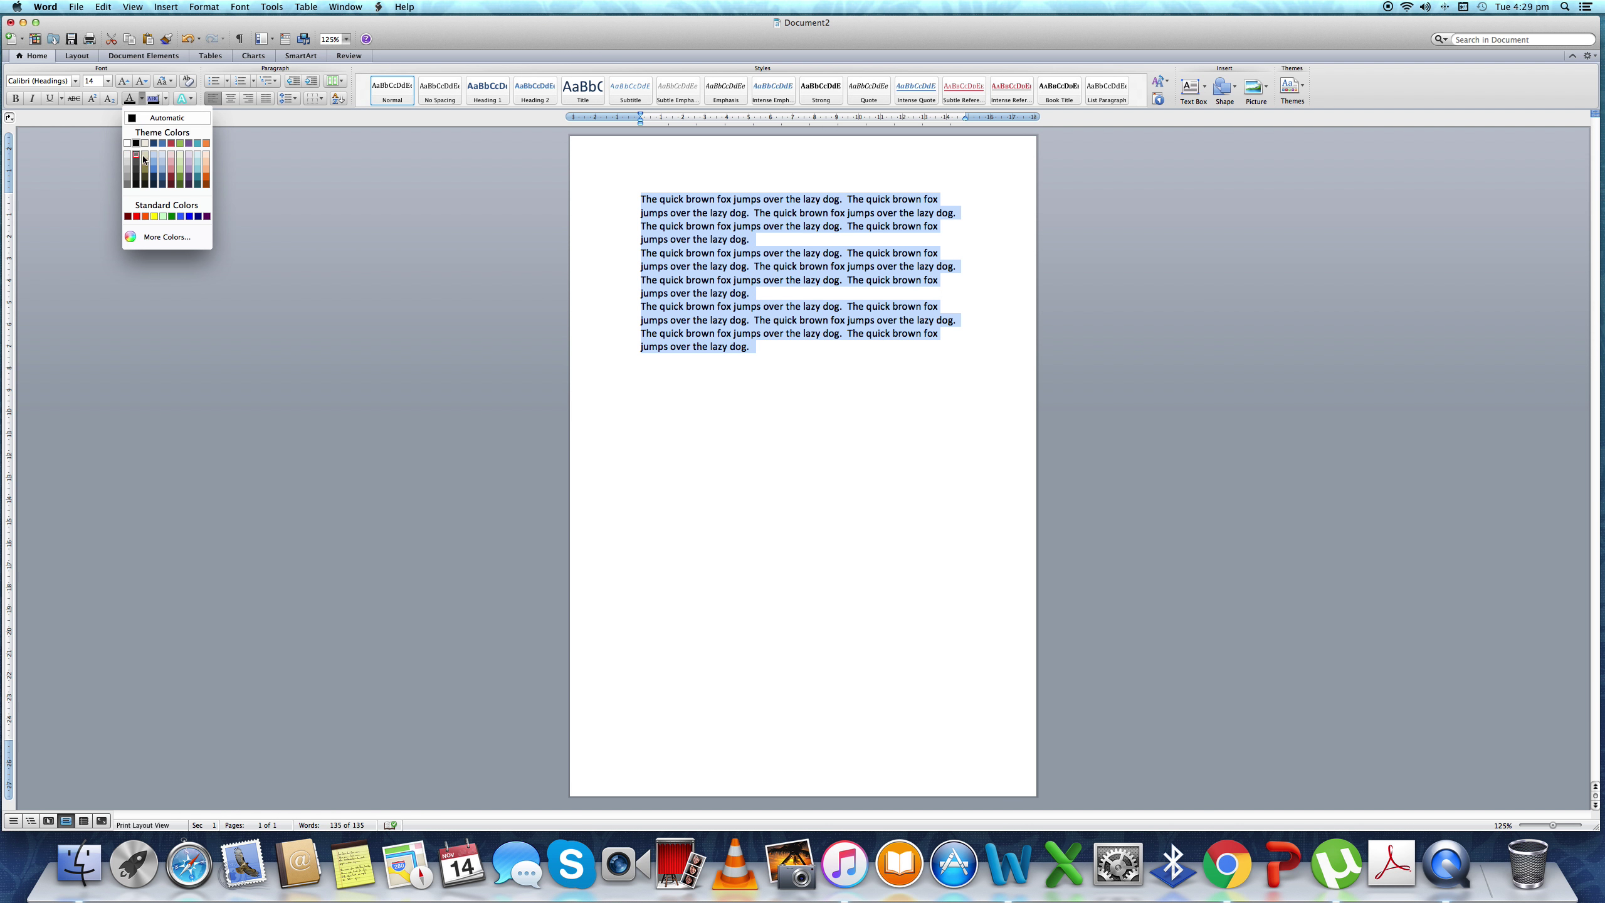
{"action": "left_click", "coordinate": [162, 158]}
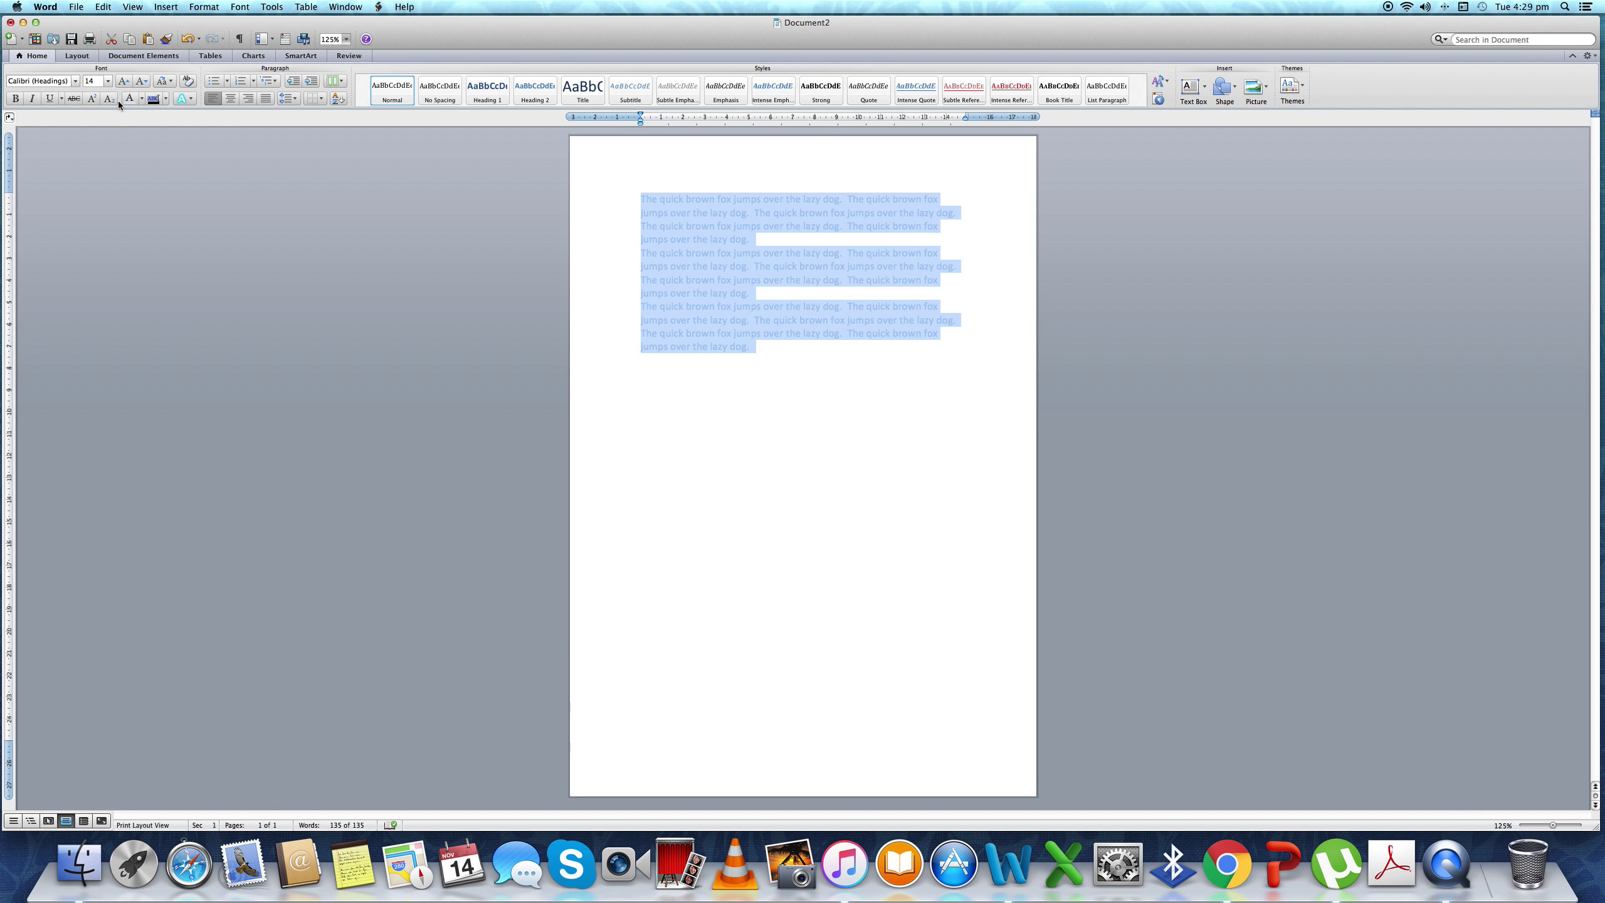
{"action": "left_click", "coordinate": [142, 99]}
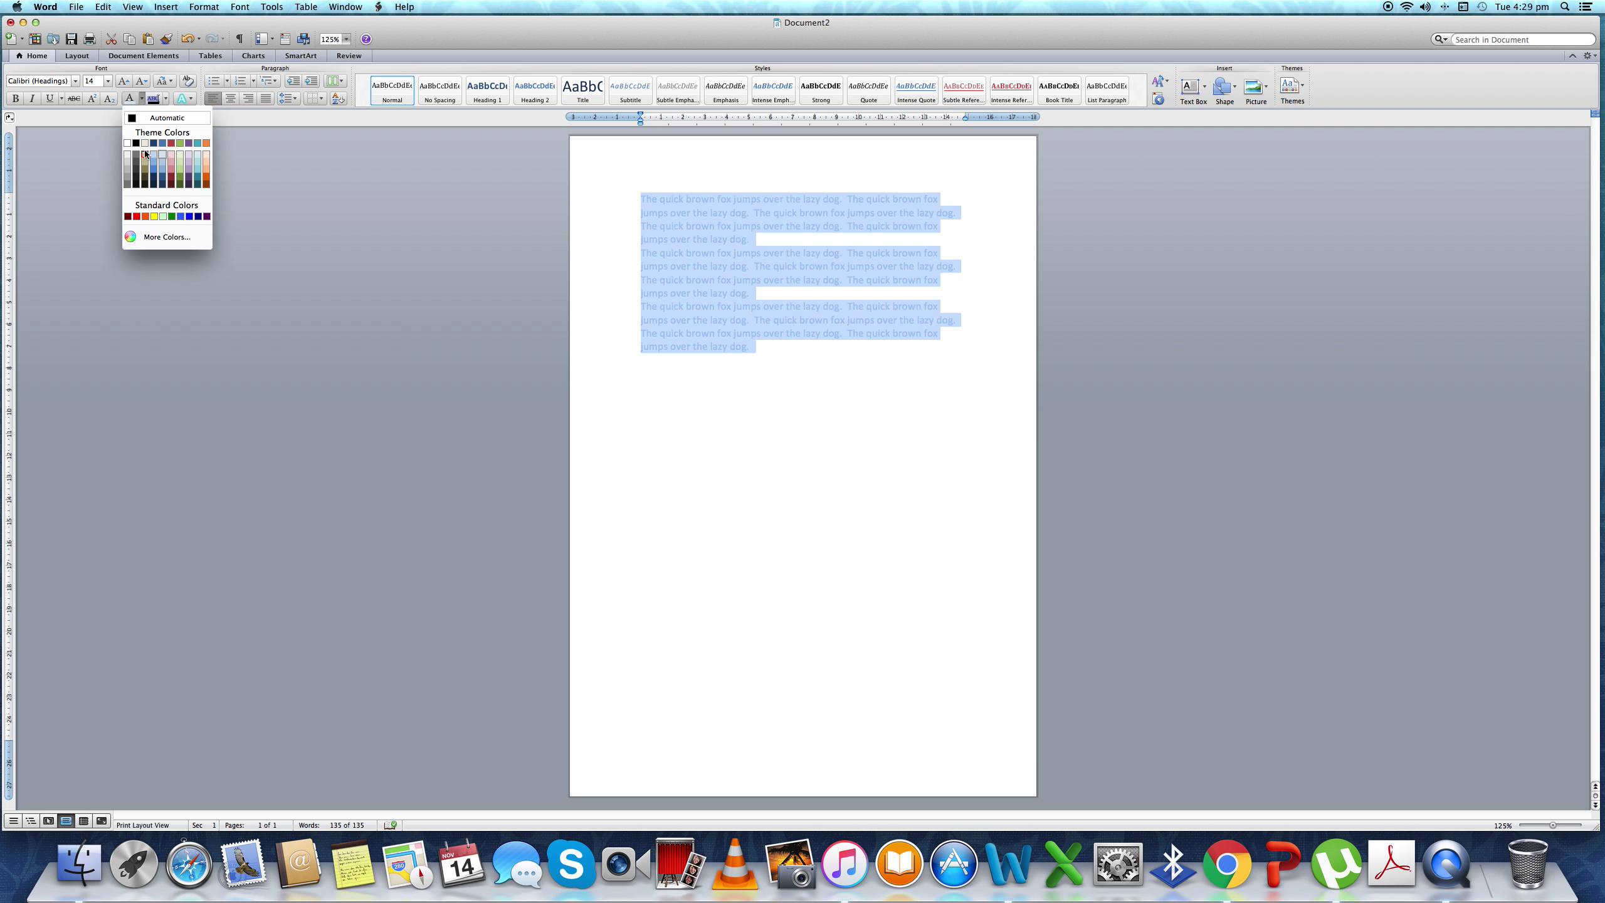
{"action": "left_click", "coordinate": [137, 144]}
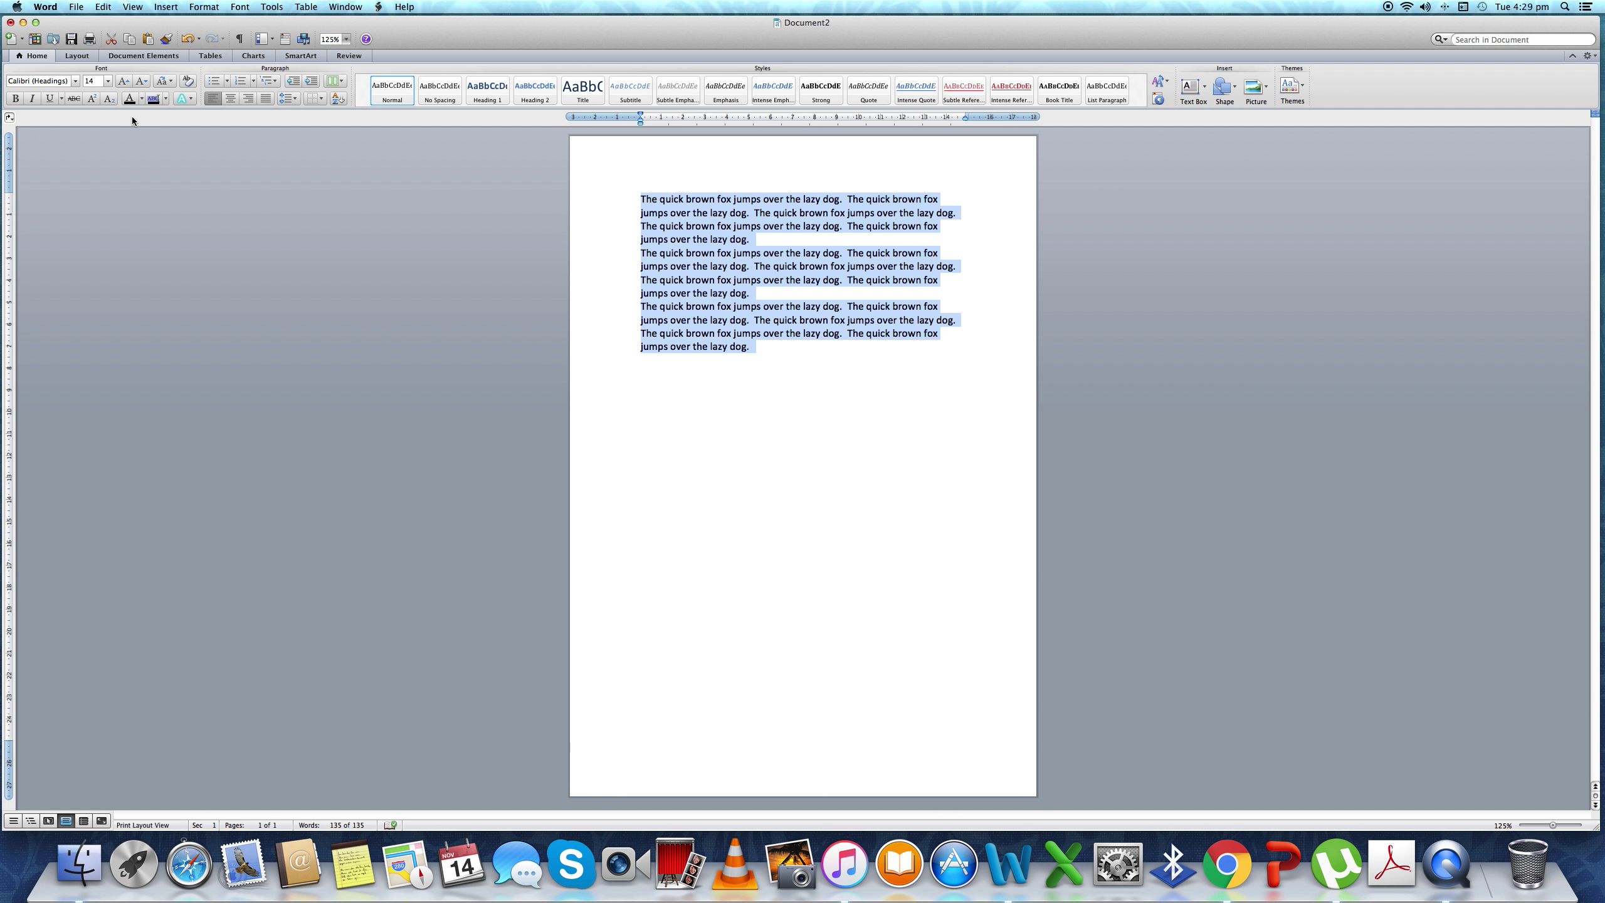
{"action": "left_click", "coordinate": [768, 371]}
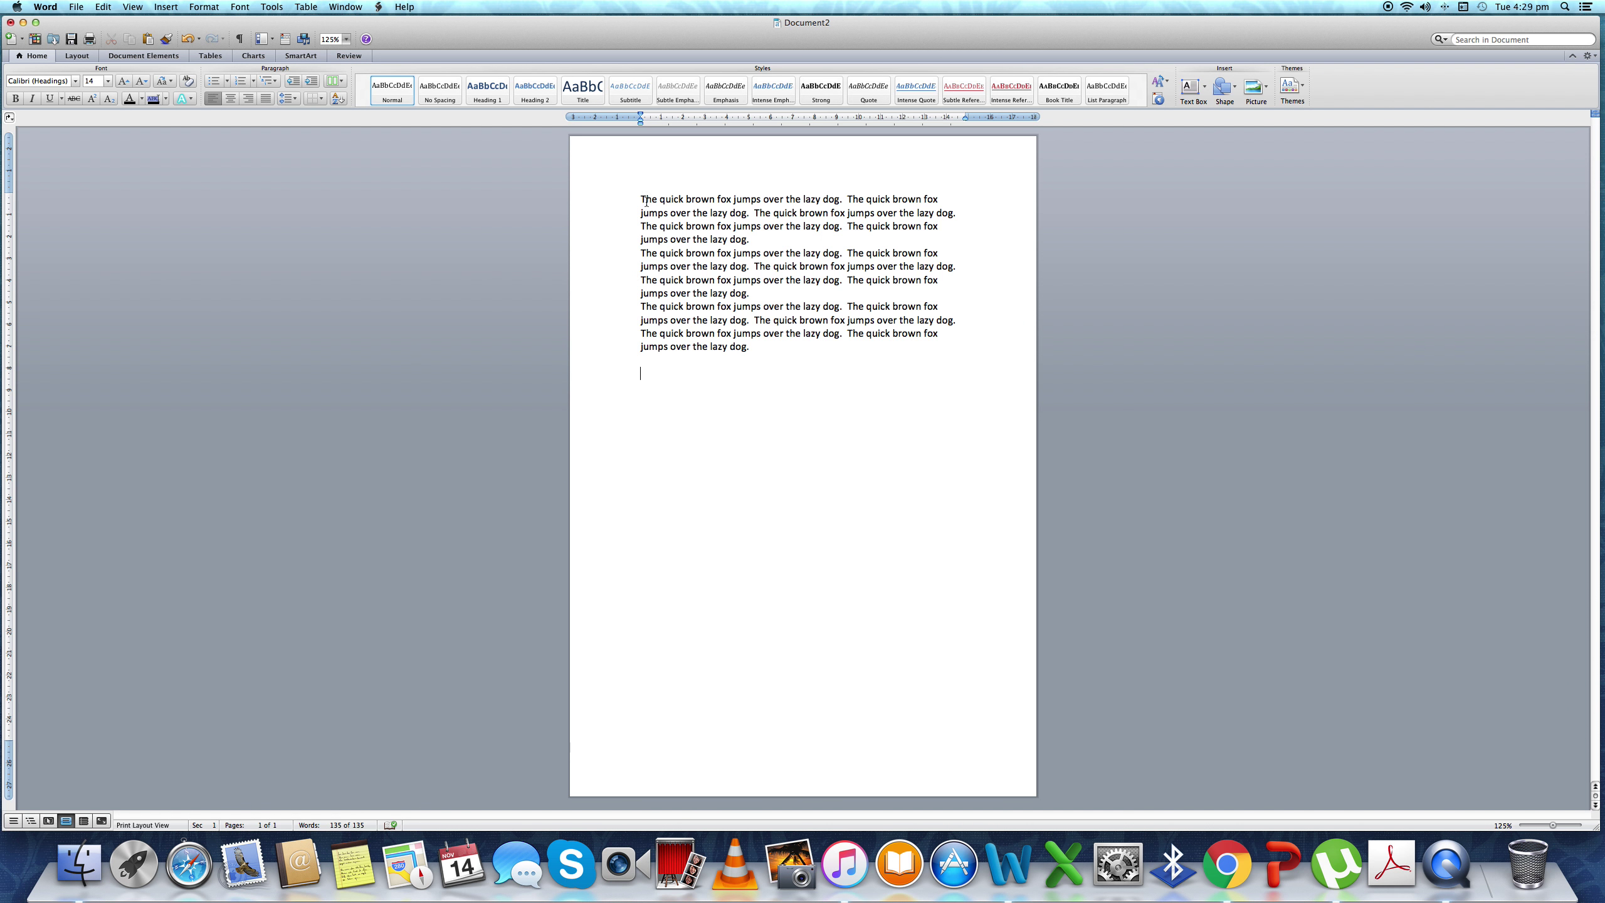
Step: Highlight the first line of sample text in yellow
{"action": "left_click_drag", "start_coordinate": [639, 198], "coordinate": [931, 200]}
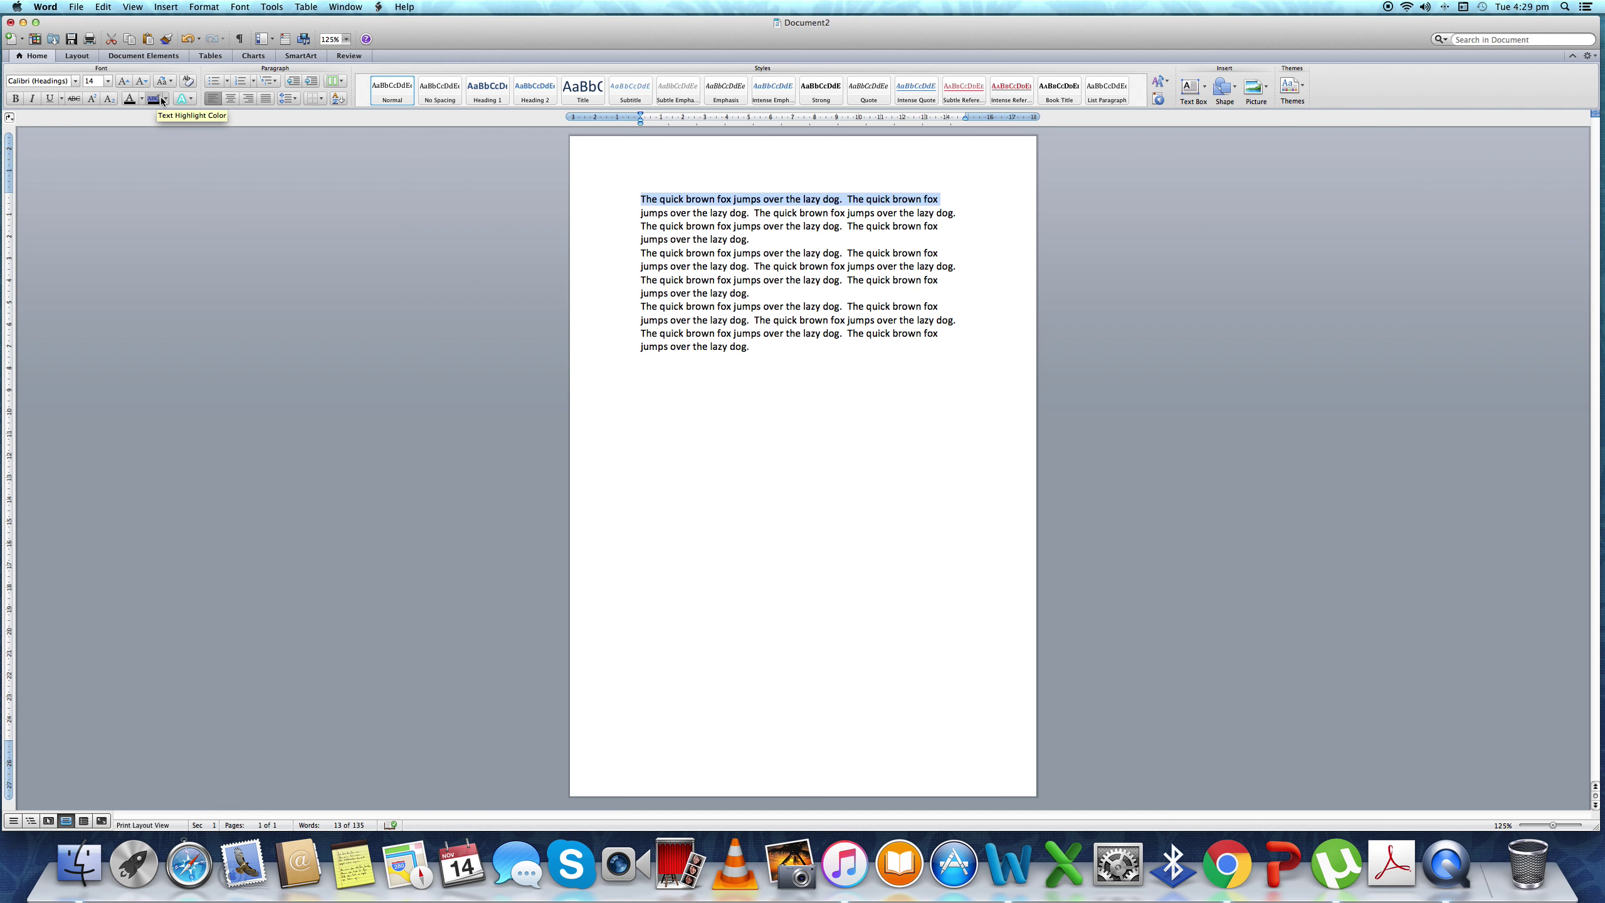
{"action": "left_click", "coordinate": [164, 99]}
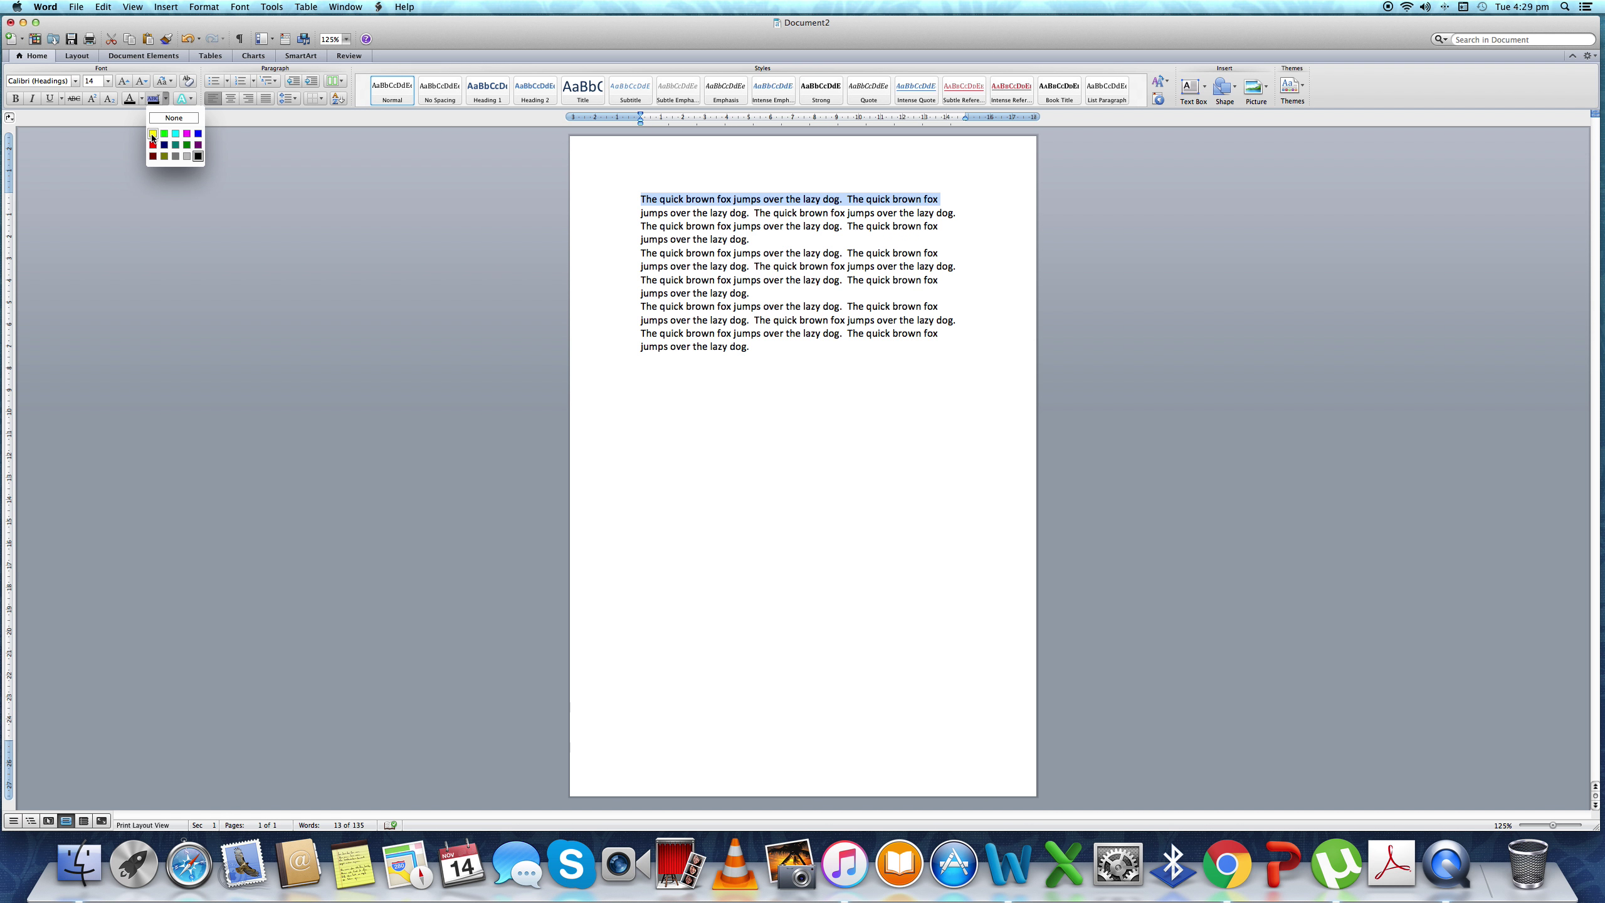
{"action": "left_click", "coordinate": [152, 134]}
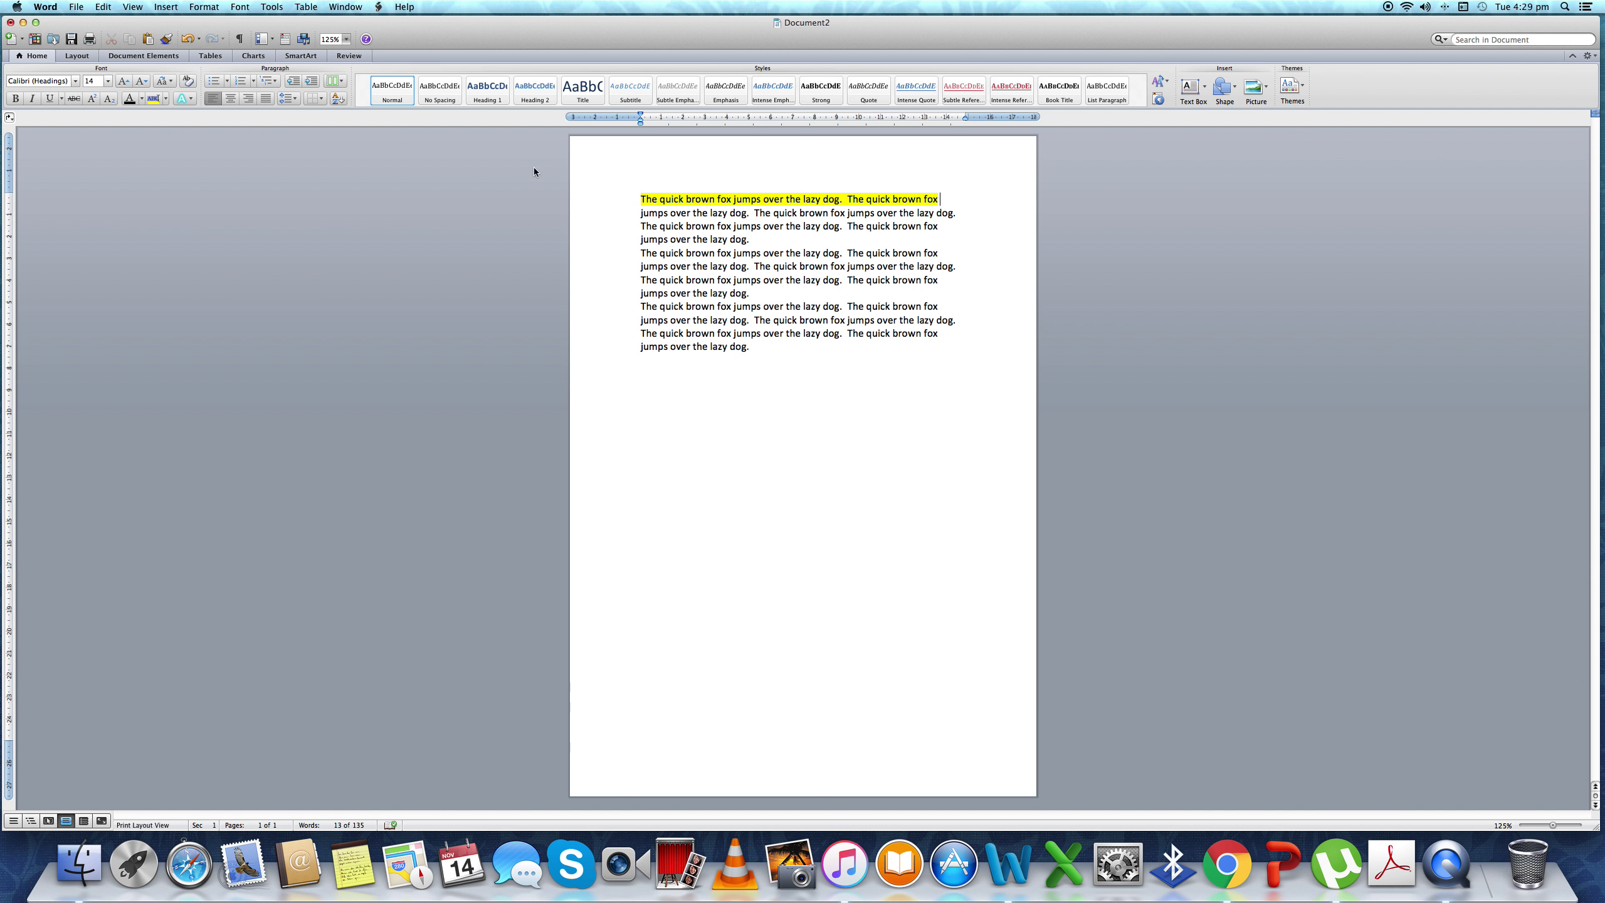
Step: With a green highlighter pen, highlight the first, third, fifth and seventh lines
{"action": "left_click", "coordinate": [165, 99]}
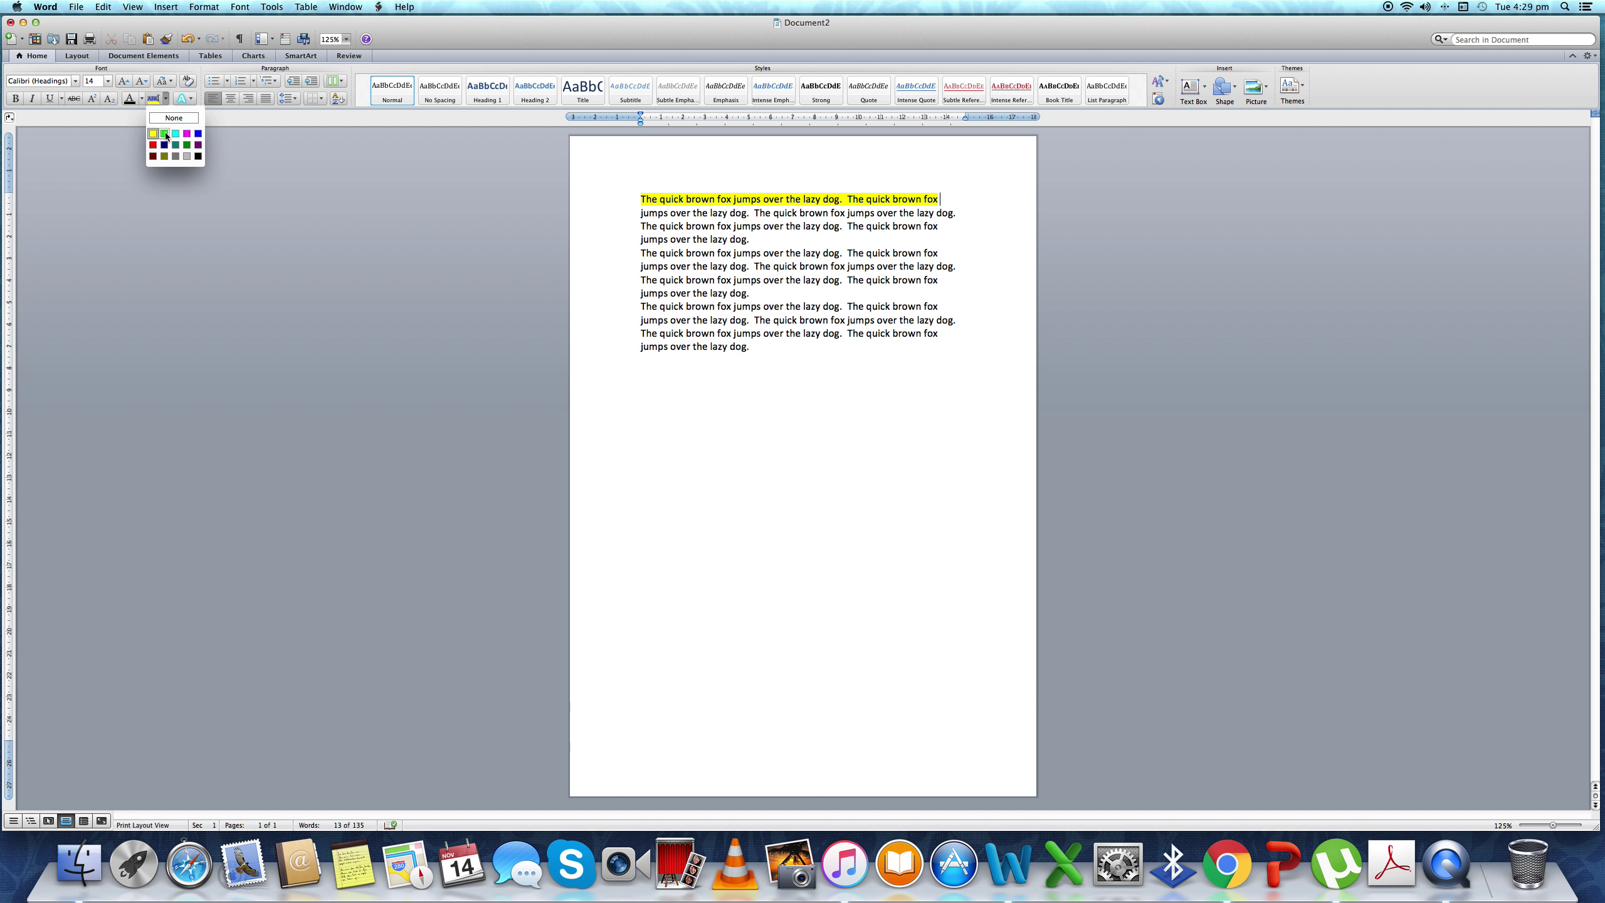
{"action": "left_click", "coordinate": [166, 137]}
{"action": "left_click", "coordinate": [786, 200]}
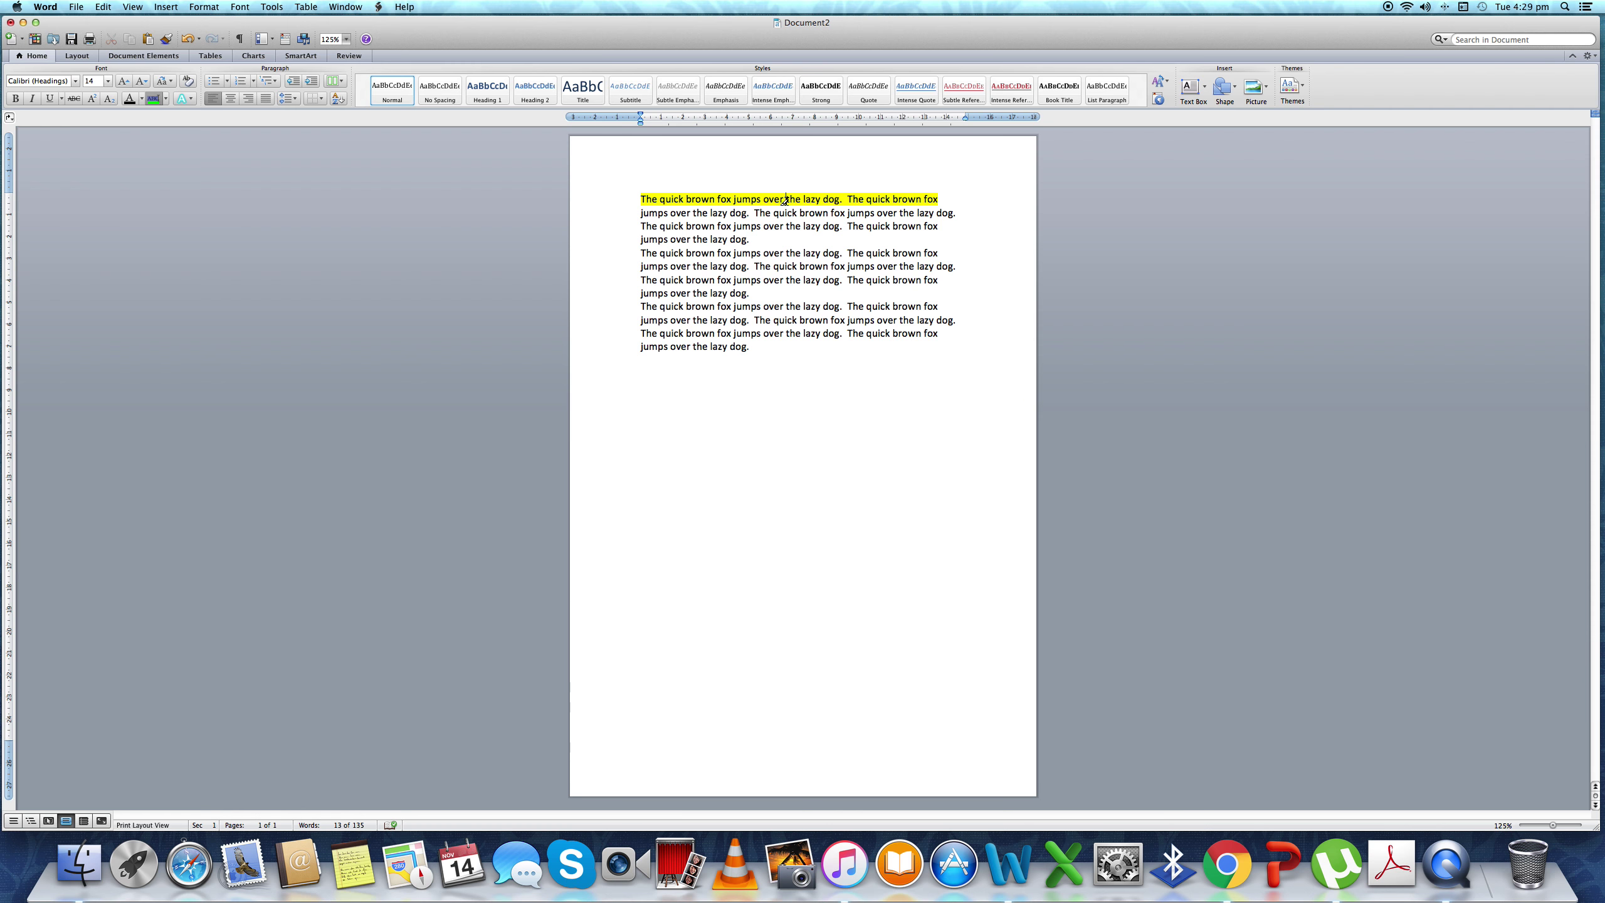
{"action": "left_click_drag", "start_coordinate": [936, 200], "coordinate": [640, 200]}
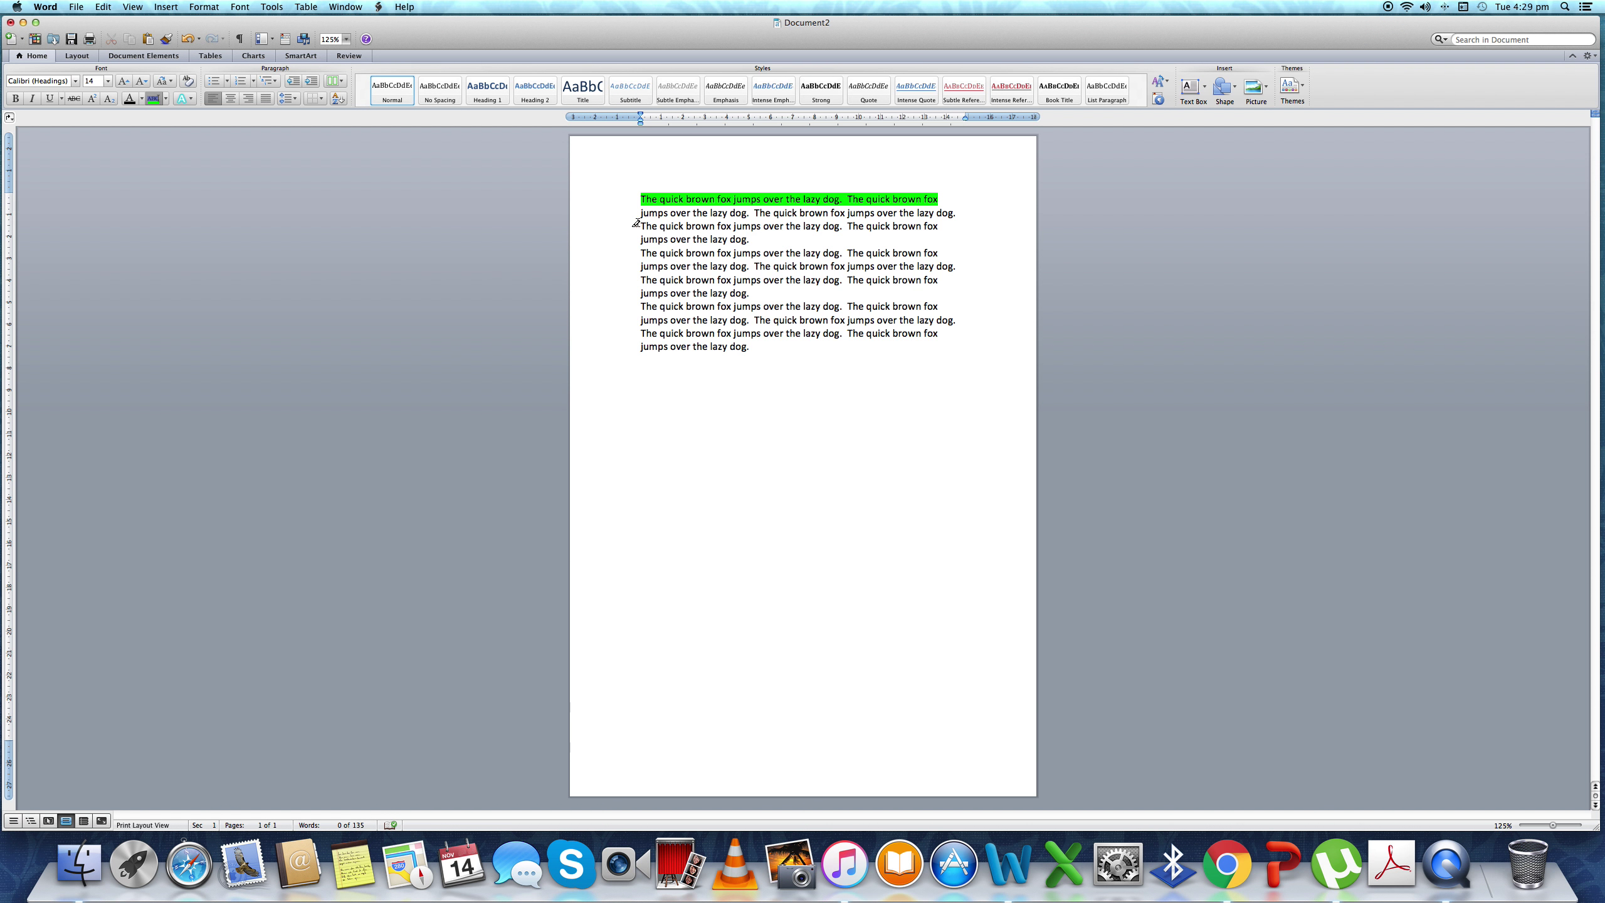
{"action": "left_click_drag", "start_coordinate": [640, 225], "coordinate": [939, 228]}
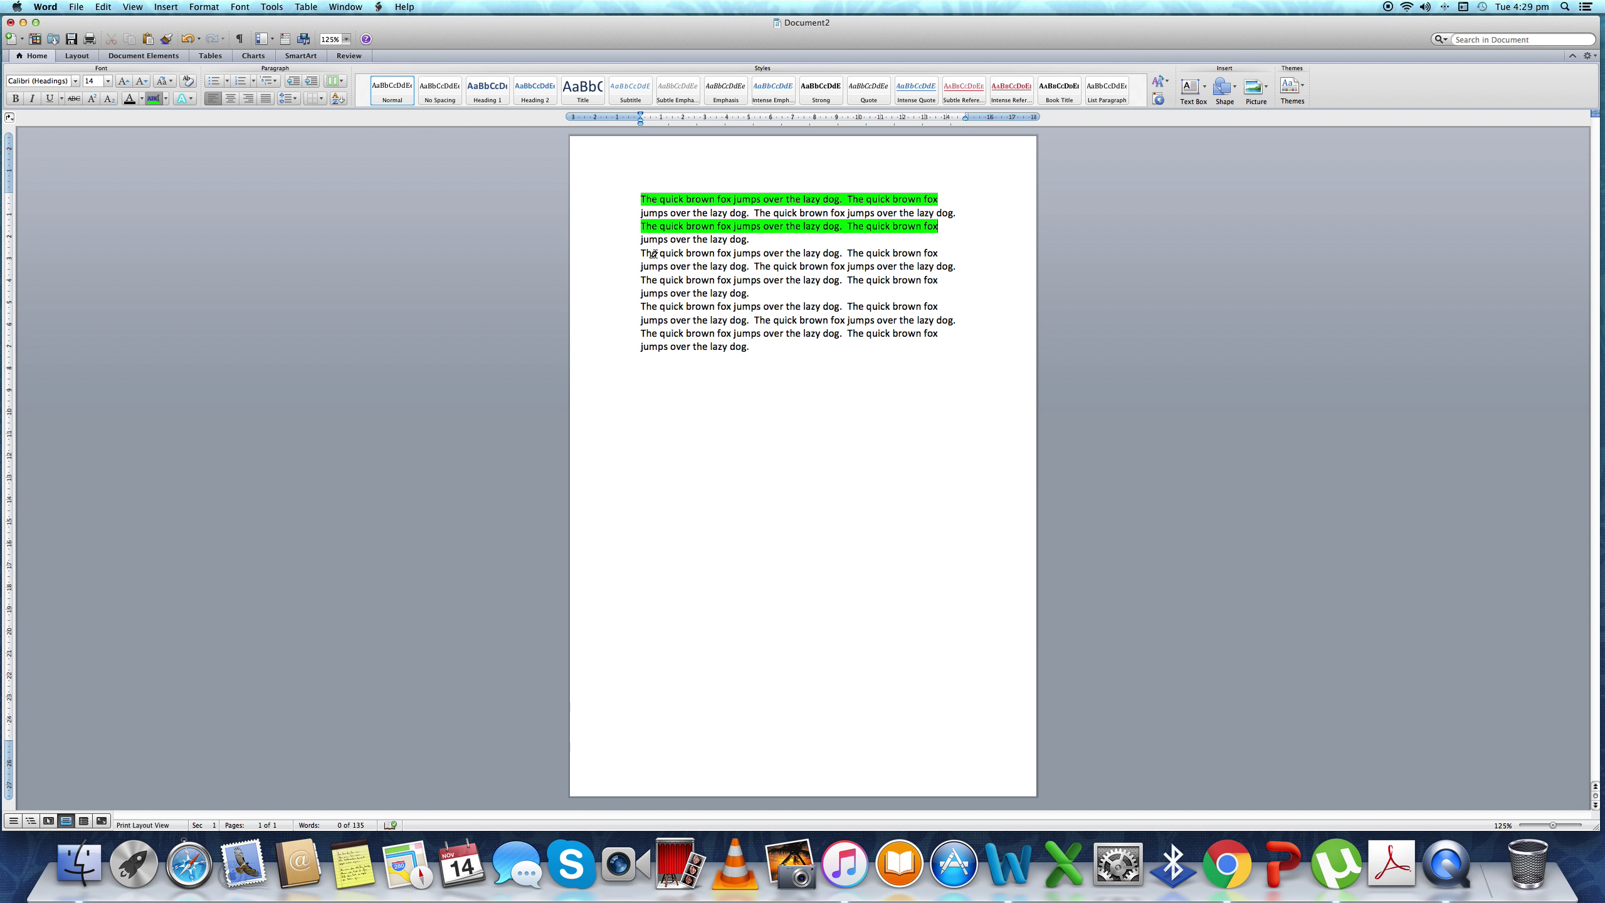
{"action": "left_click_drag", "start_coordinate": [641, 253], "coordinate": [934, 252]}
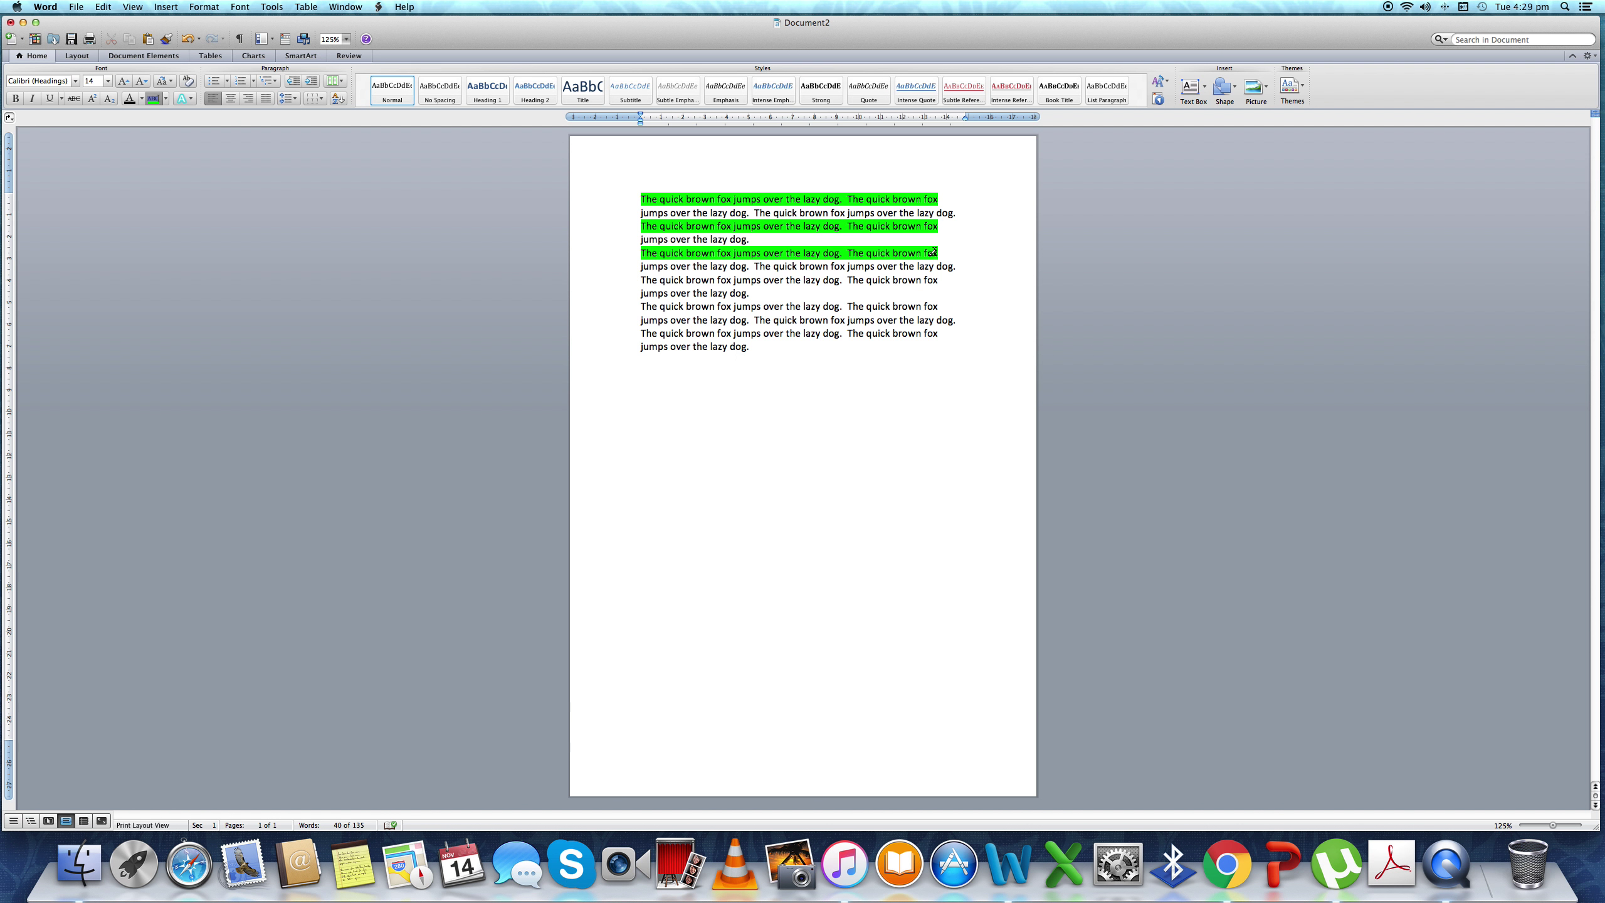
{"action": "mouse_move", "coordinate": [640, 279]}
{"action": "left_mouse_down"}
{"action": "mouse_move", "coordinate": [941, 278]}
{"action": "mouse_move", "coordinate": [937, 306]}
{"action": "left_mouse_up"}
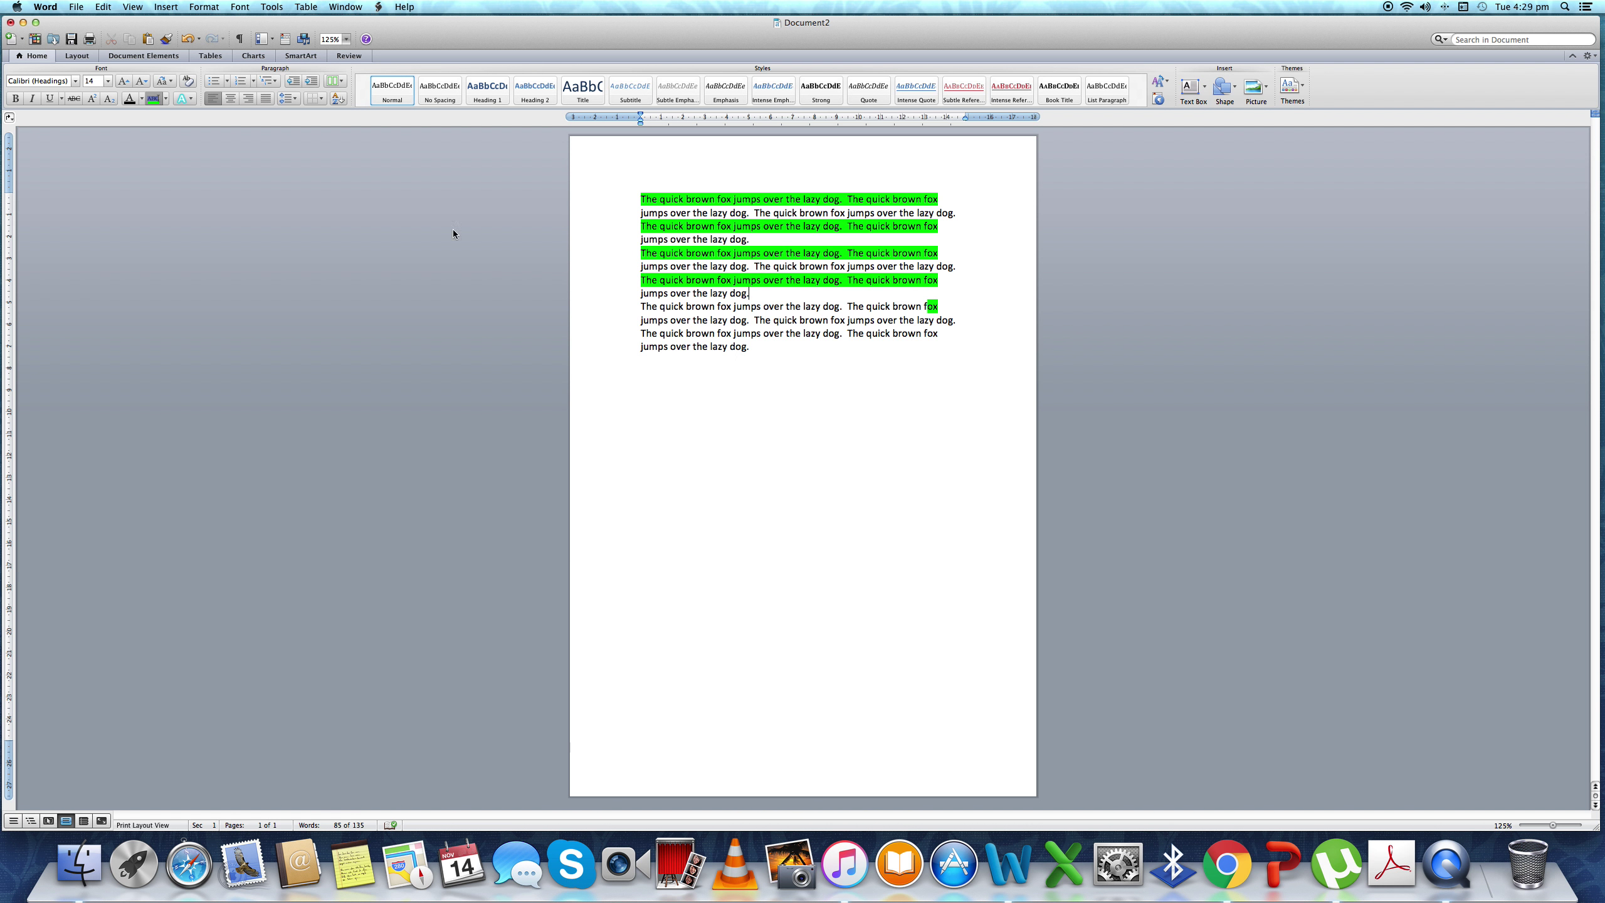
Step: Turn off the highlighter pen and set its colour to None without applying any text effect
{"action": "left_click", "coordinate": [156, 99]}
{"action": "left_click", "coordinate": [165, 98]}
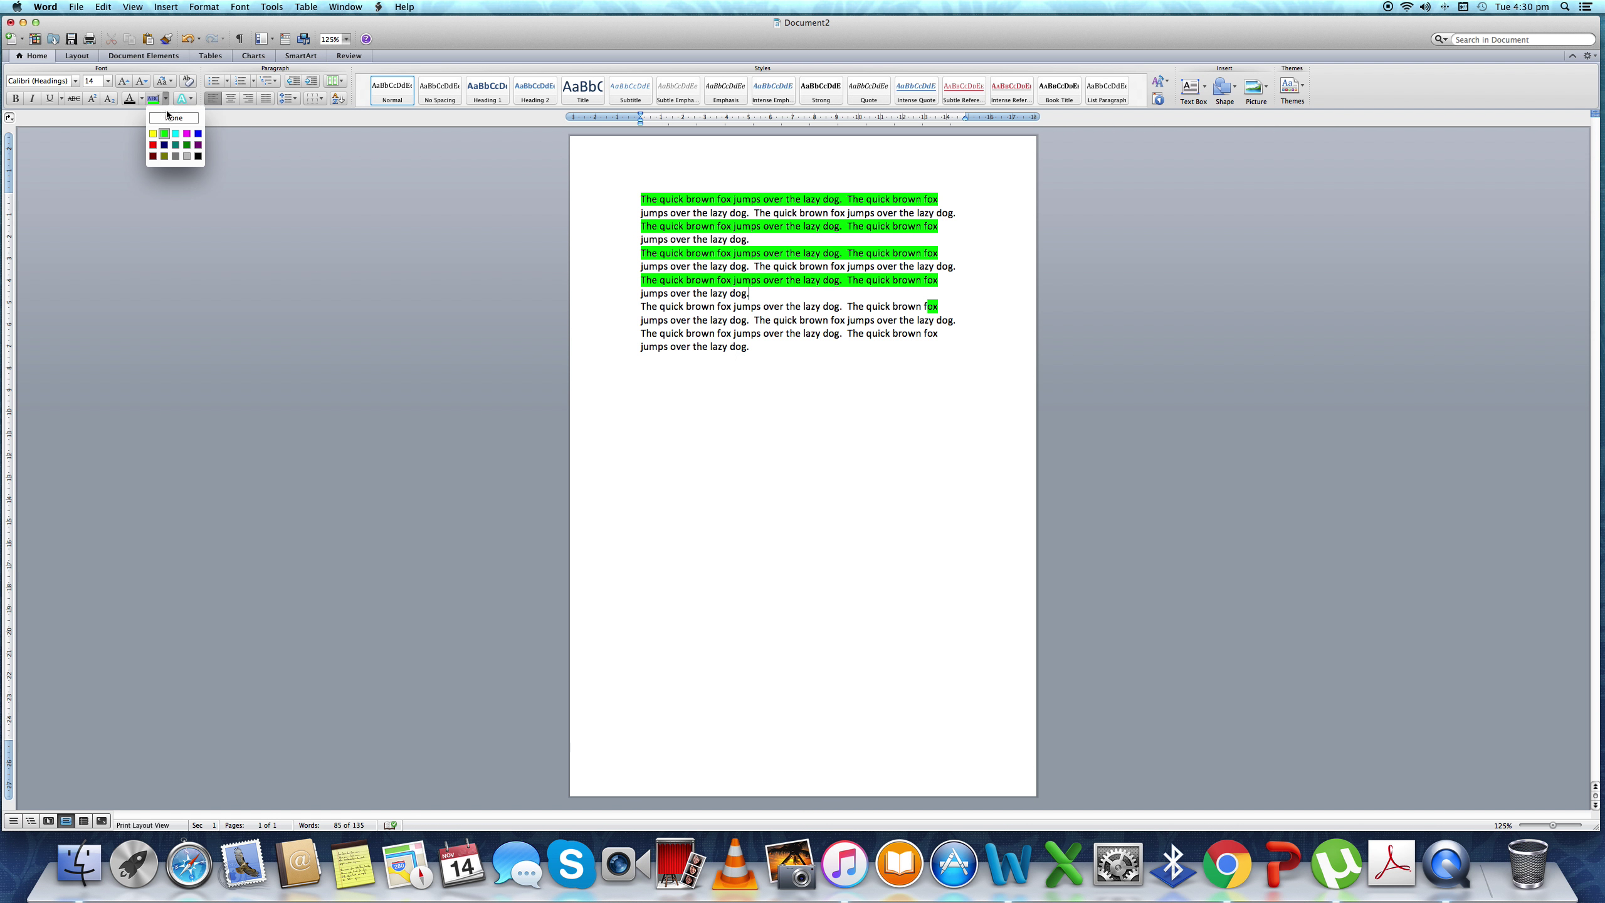
{"action": "left_click", "coordinate": [169, 118]}
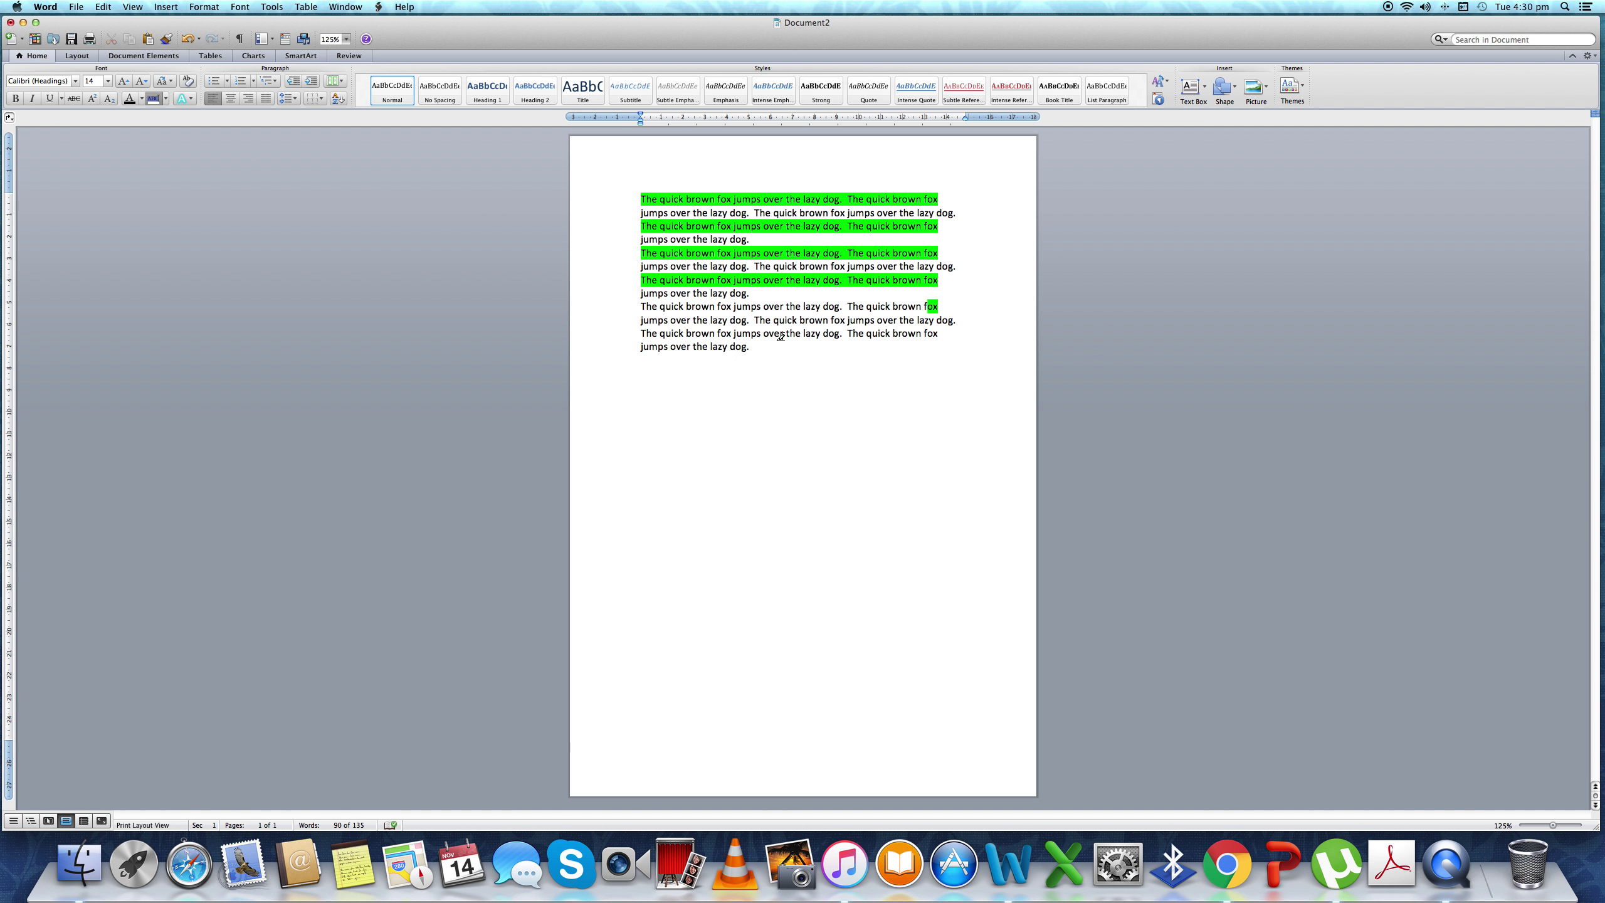
{"action": "left_click", "coordinate": [190, 98]}
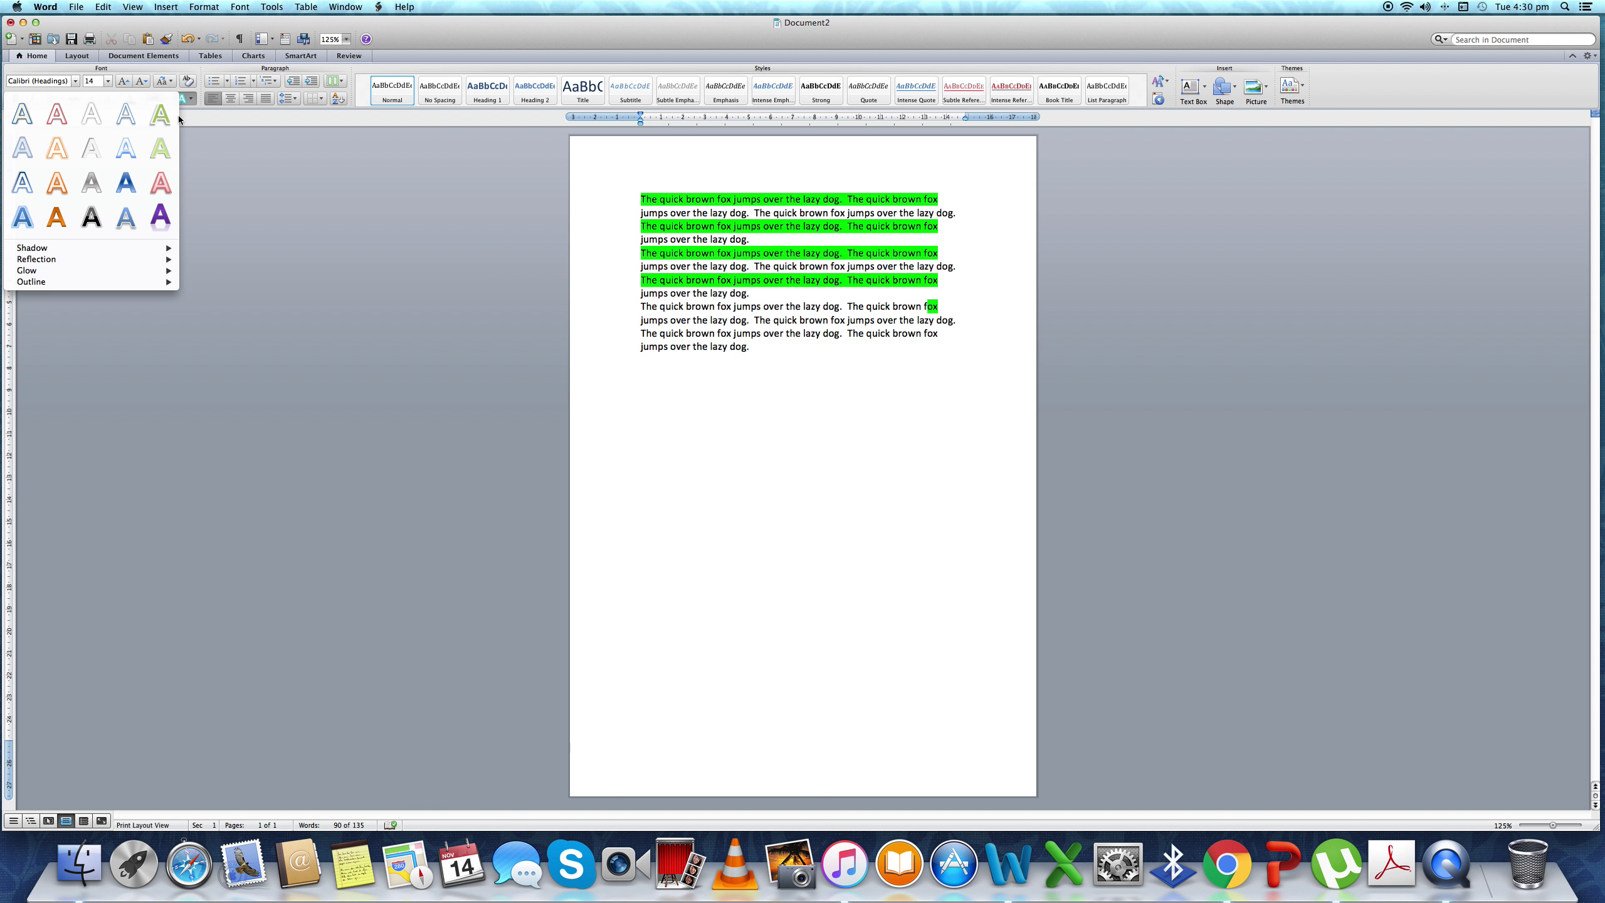
{"action": "left_click", "coordinate": [204, 133]}
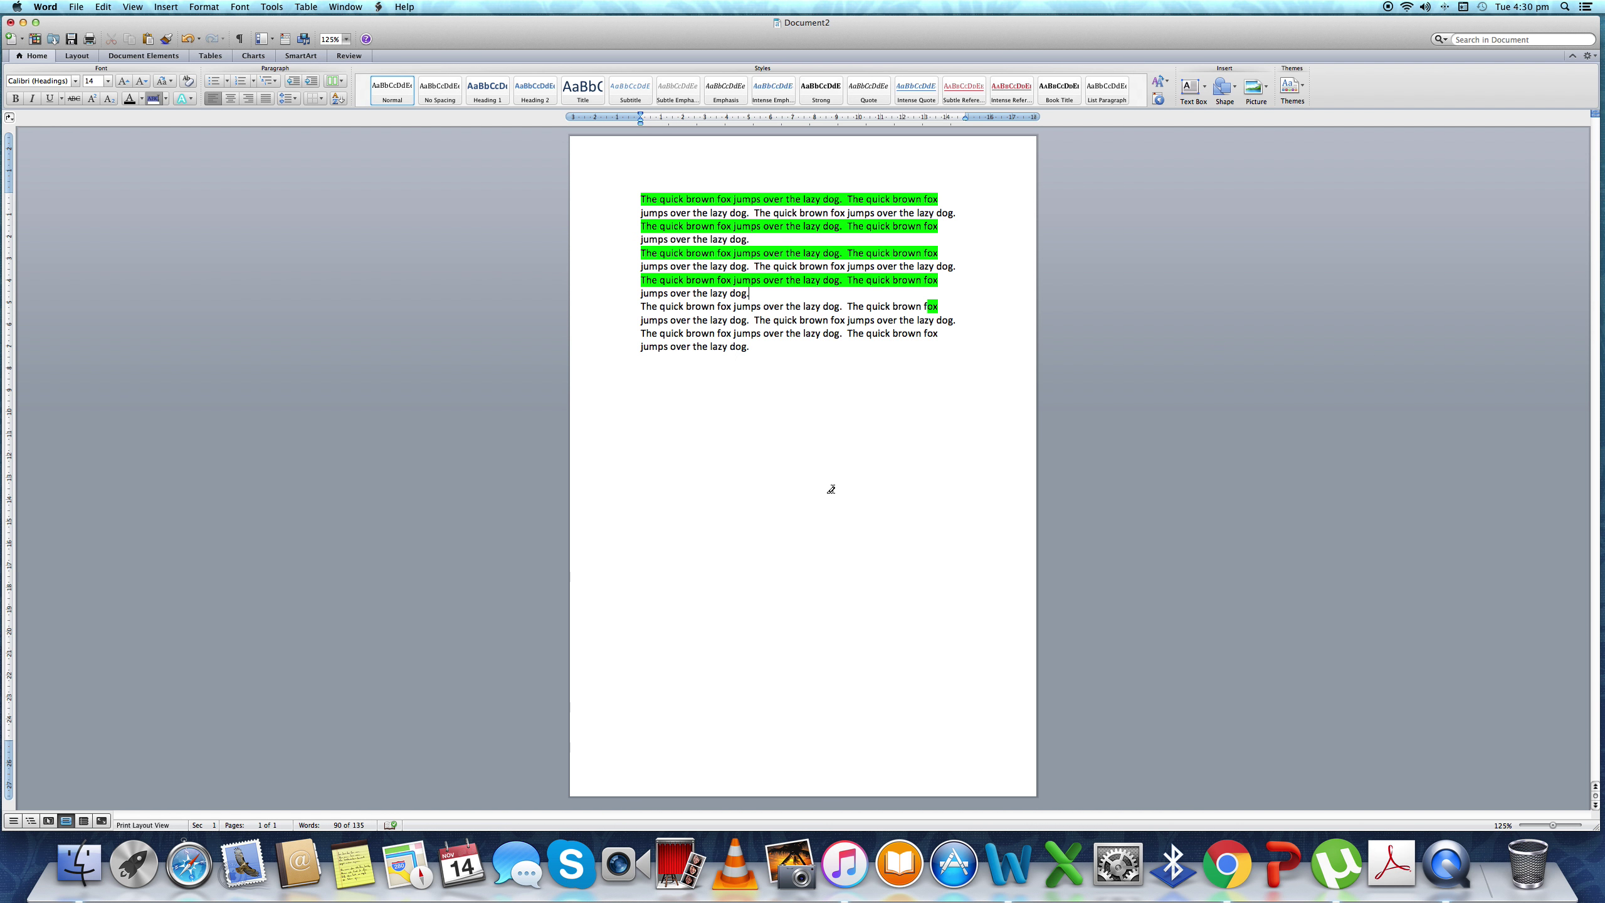
{"action": "left_click", "coordinate": [165, 97]}
{"action": "left_click", "coordinate": [163, 116]}
Step: Restore the word 'computer' and give it a blue outline text effect
{"action": "triple_click", "coordinate": [781, 467]}
{"action": "key", "text": "super+z"}
{"action": "type", "text": "o"}
{"action": "type", "text": "mputer"}
{"action": "triple_click", "coordinate": [675, 389]}
{"action": "left_click", "coordinate": [193, 99]}
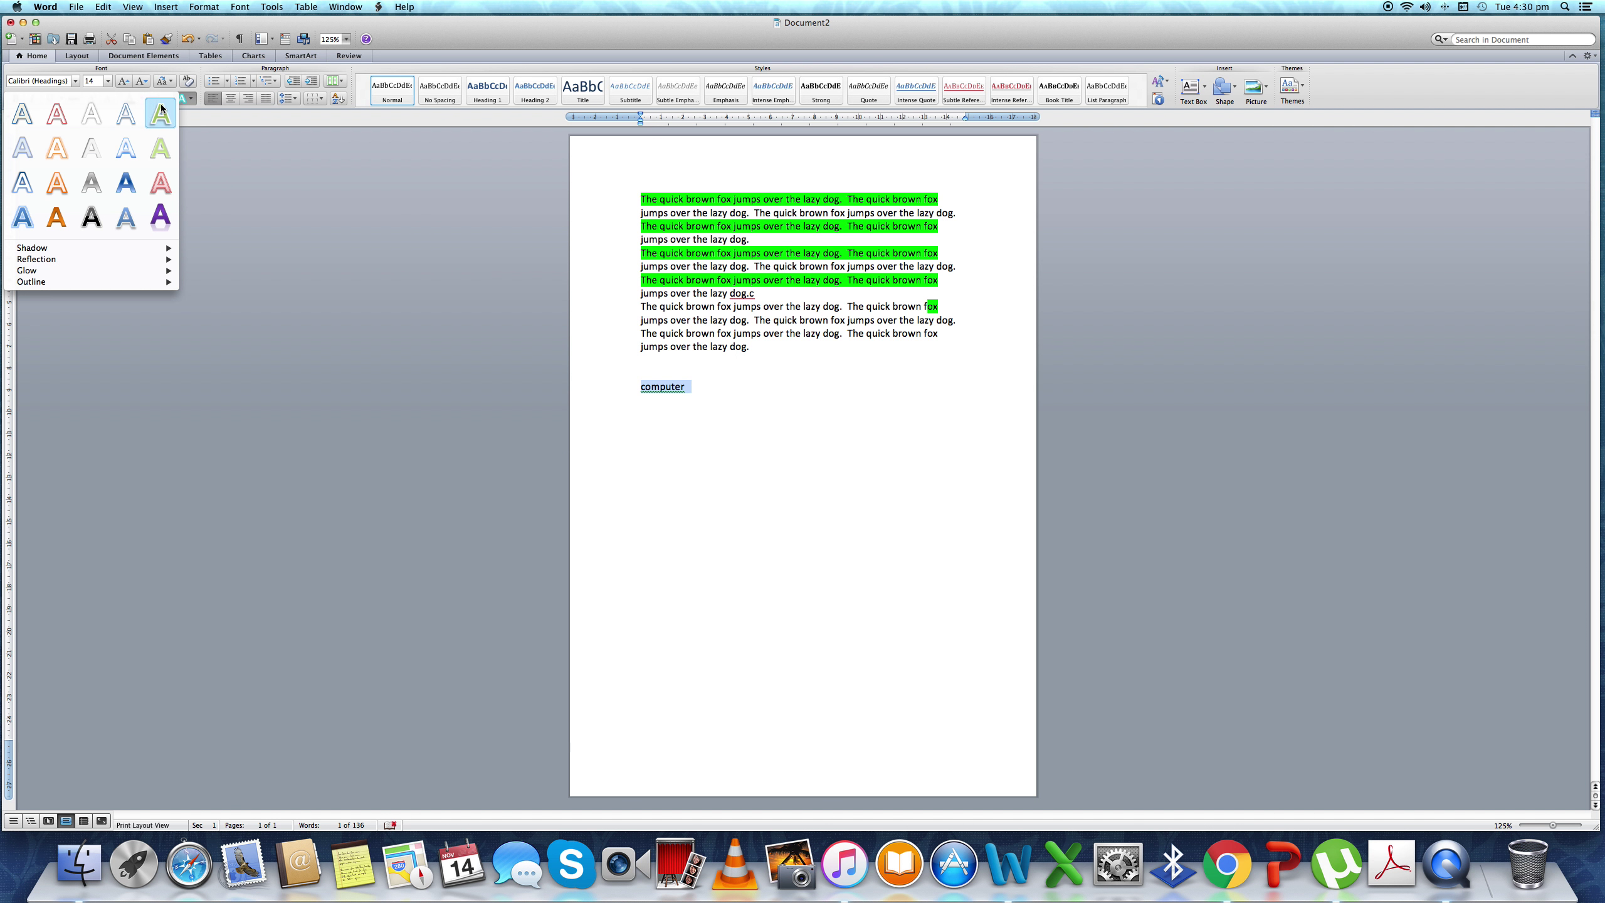
{"action": "left_click", "coordinate": [124, 114]}
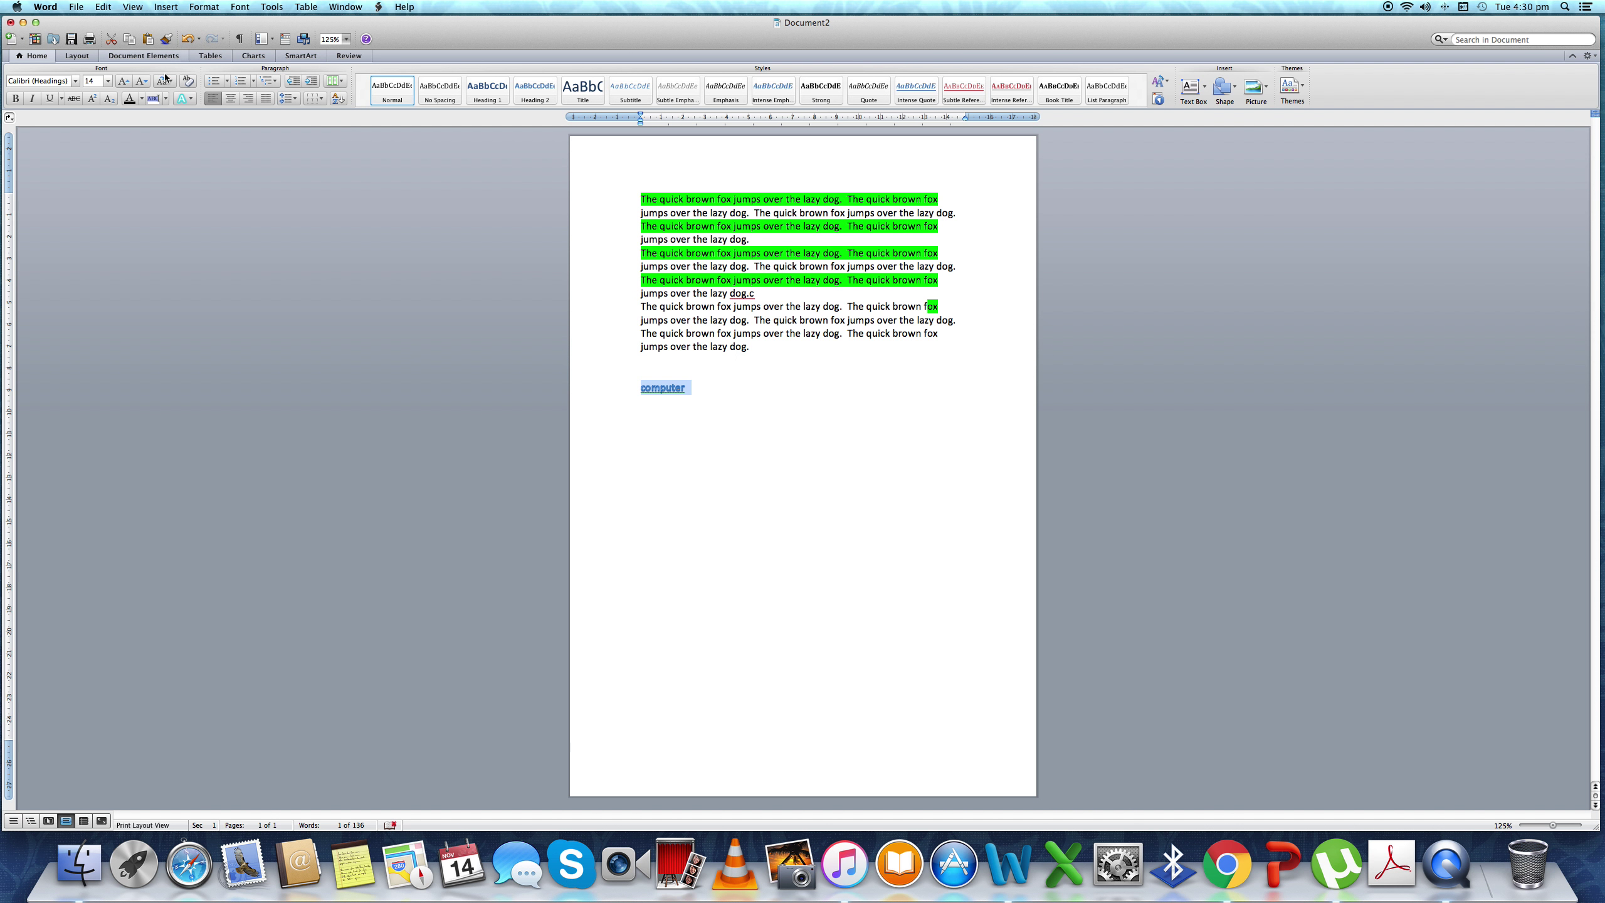
Step: Grow the word 'computer' step by step up to 72 pt
{"action": "left_click", "coordinate": [129, 84]}
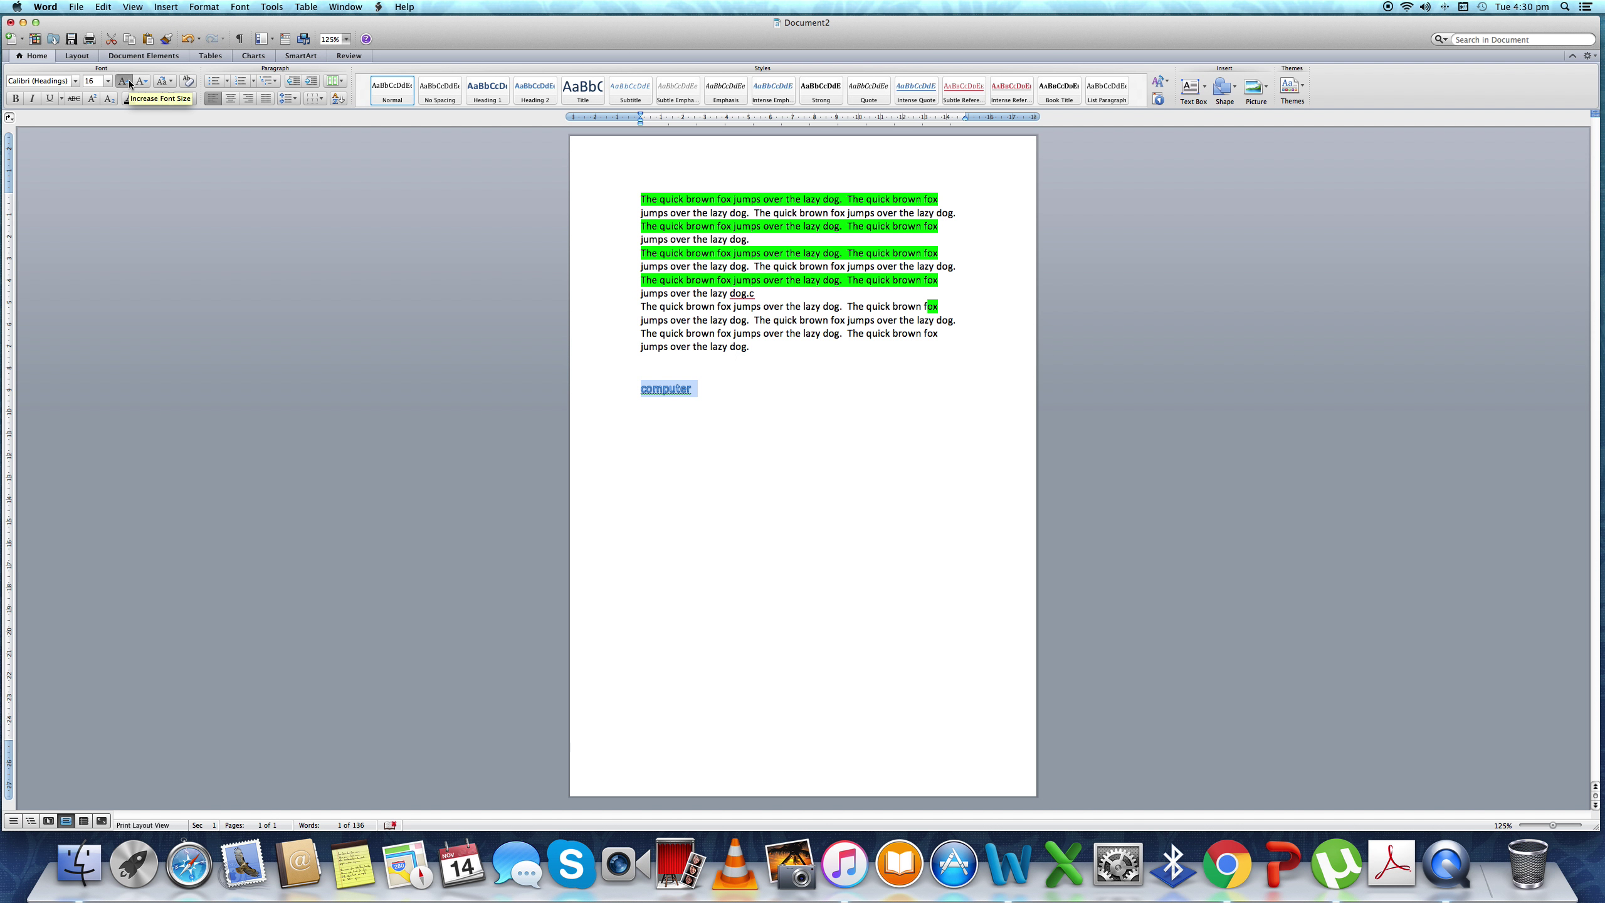
{"action": "left_click", "coordinate": [130, 84]}
{"action": "left_click", "coordinate": [130, 83]}
{"action": "left_click", "coordinate": [130, 83]}
{"action": "left_click", "coordinate": [130, 83]}
{"action": "left_click", "coordinate": [130, 83]}
{"action": "left_click", "coordinate": [129, 84]}
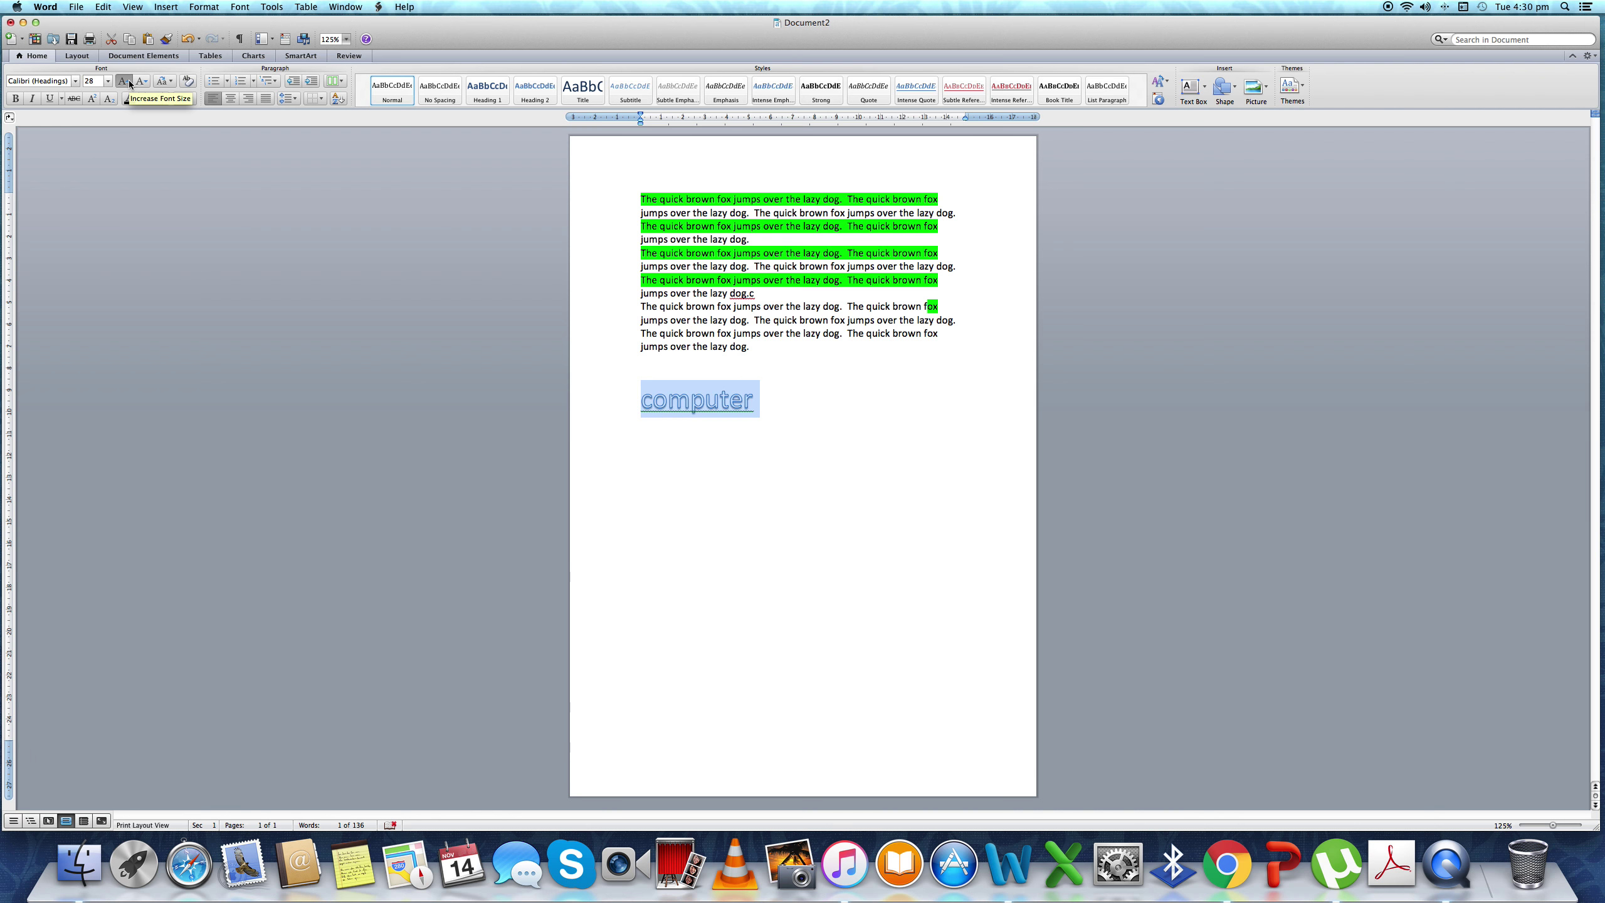
{"action": "left_click", "coordinate": [130, 83]}
{"action": "left_click", "coordinate": [130, 83]}
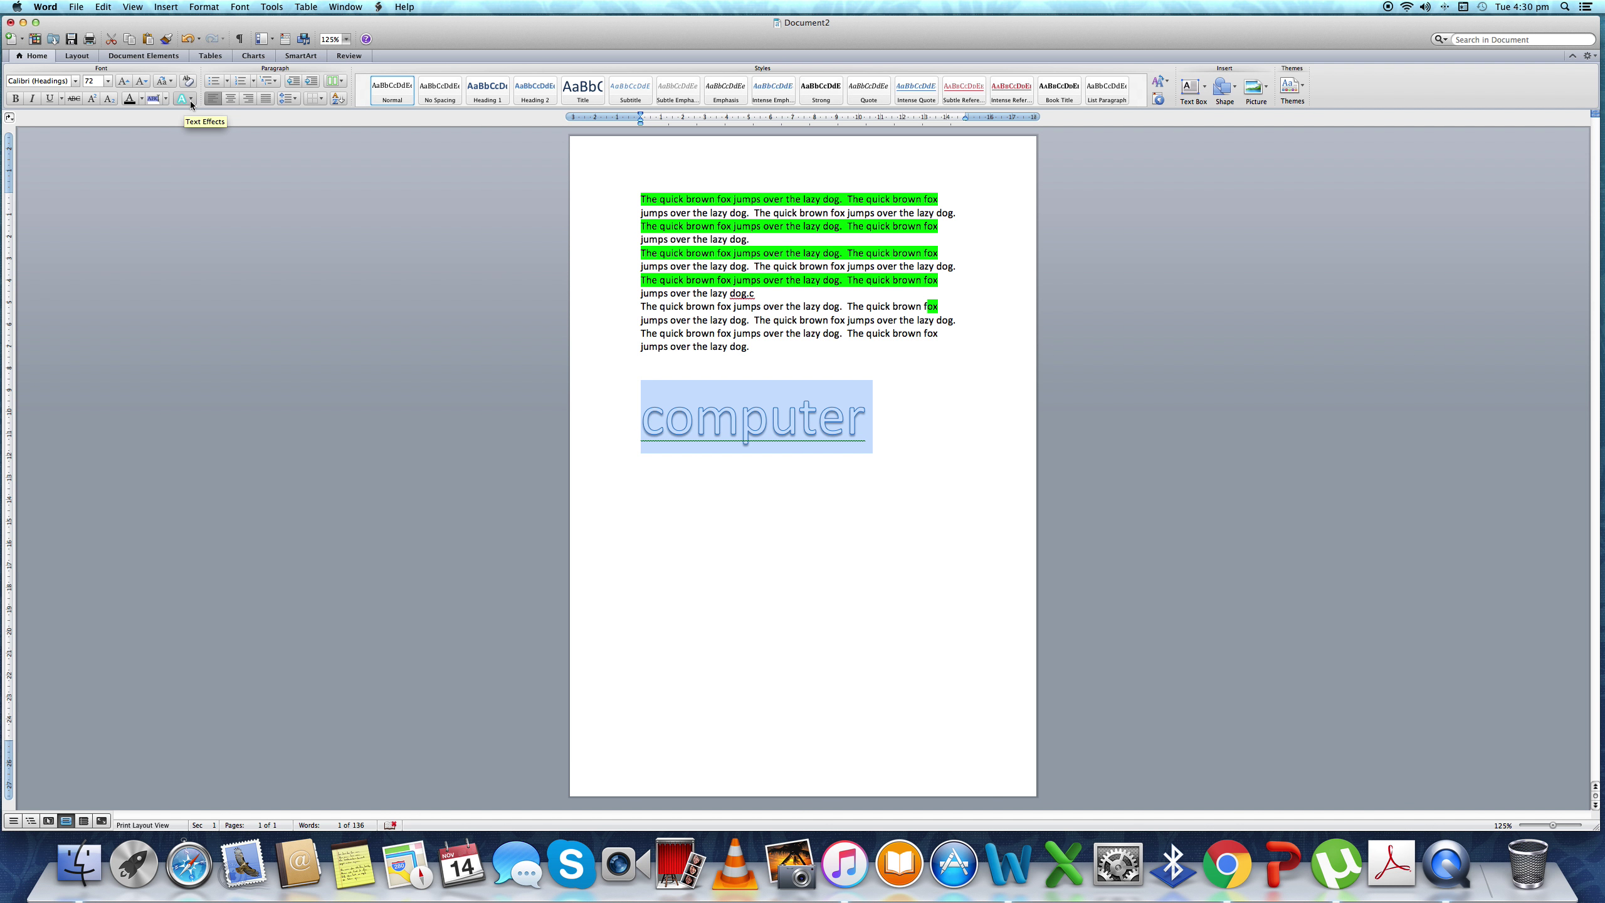
{"action": "left_click", "coordinate": [190, 99]}
Step: Apply the purple reflection preset and an outer shadow to COMPUTER, then delete the word
{"action": "left_click", "coordinate": [162, 214]}
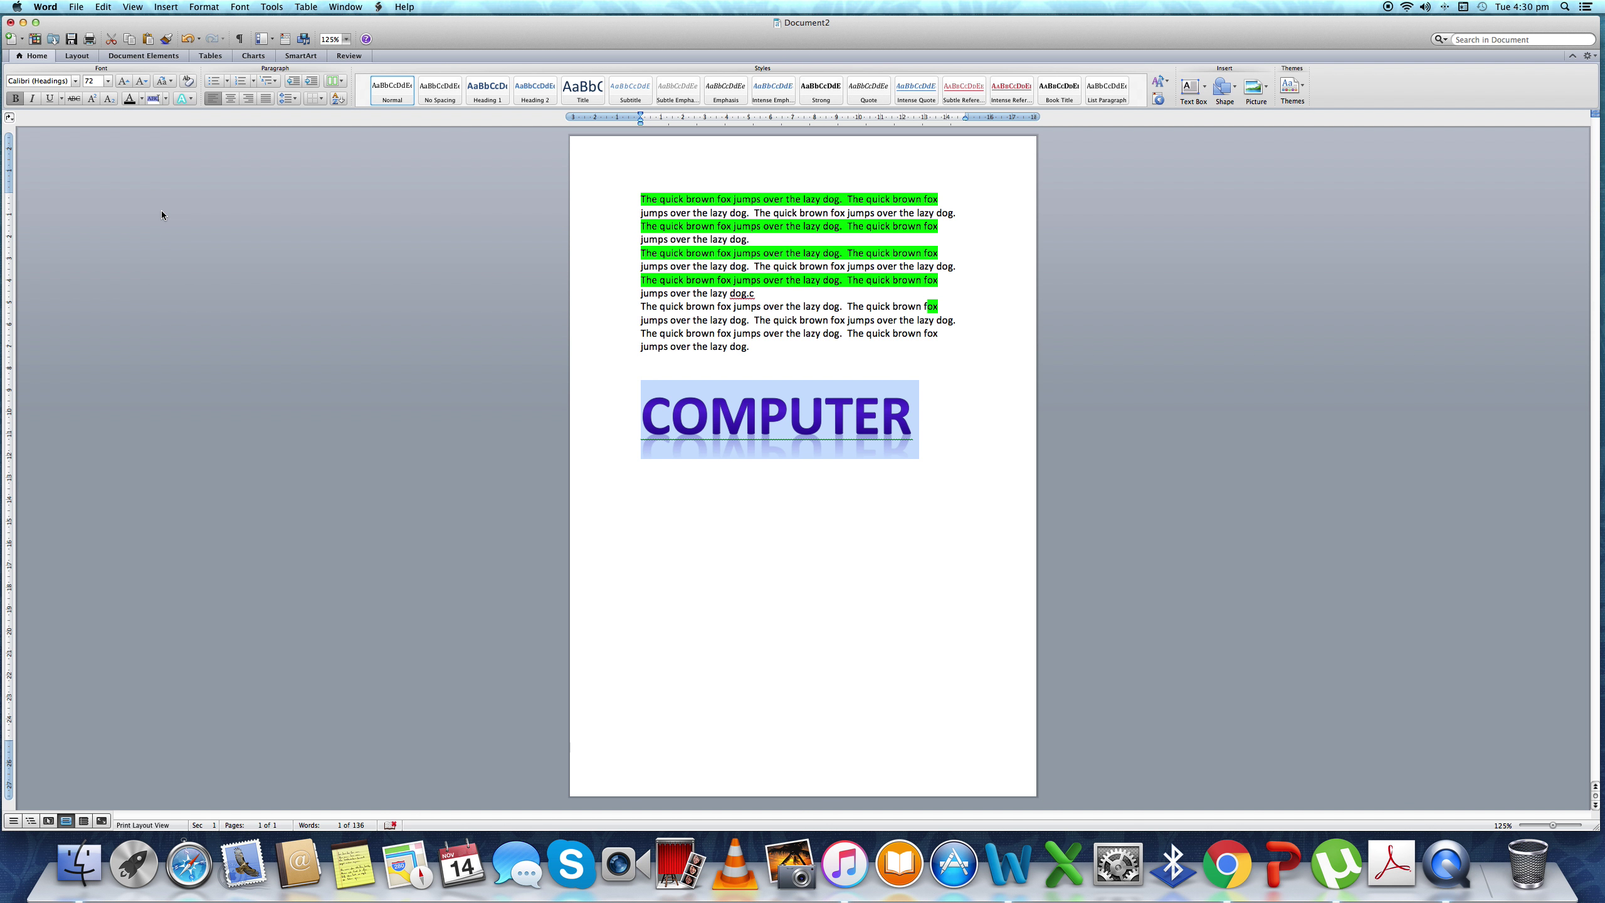
{"action": "left_click", "coordinate": [192, 98]}
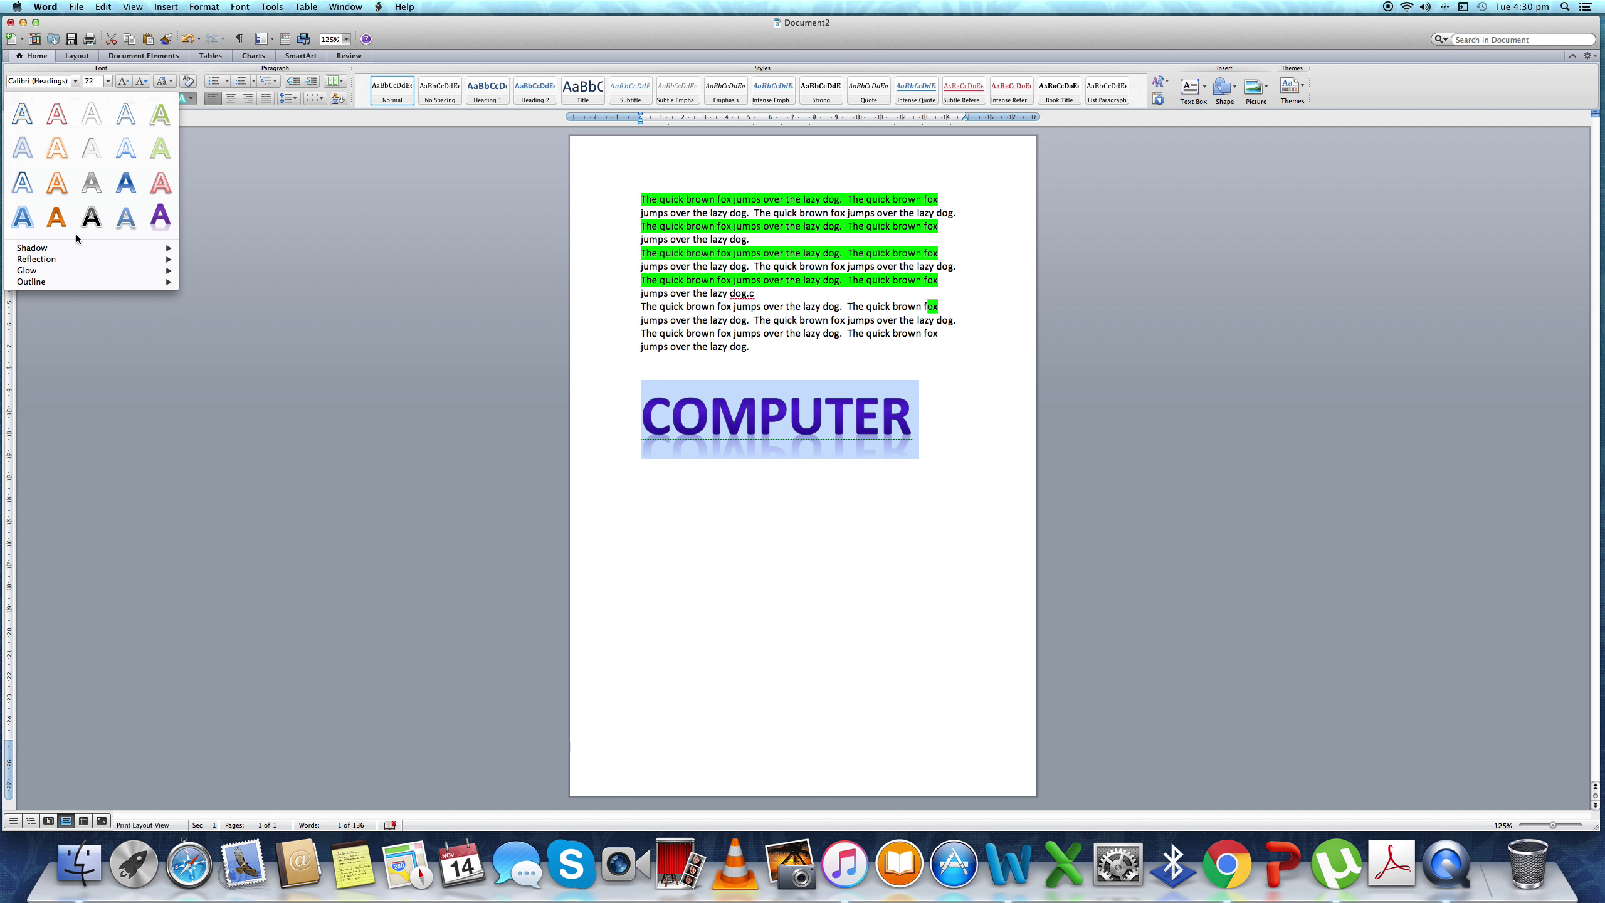
{"action": "mouse_move", "coordinate": [75, 248]}
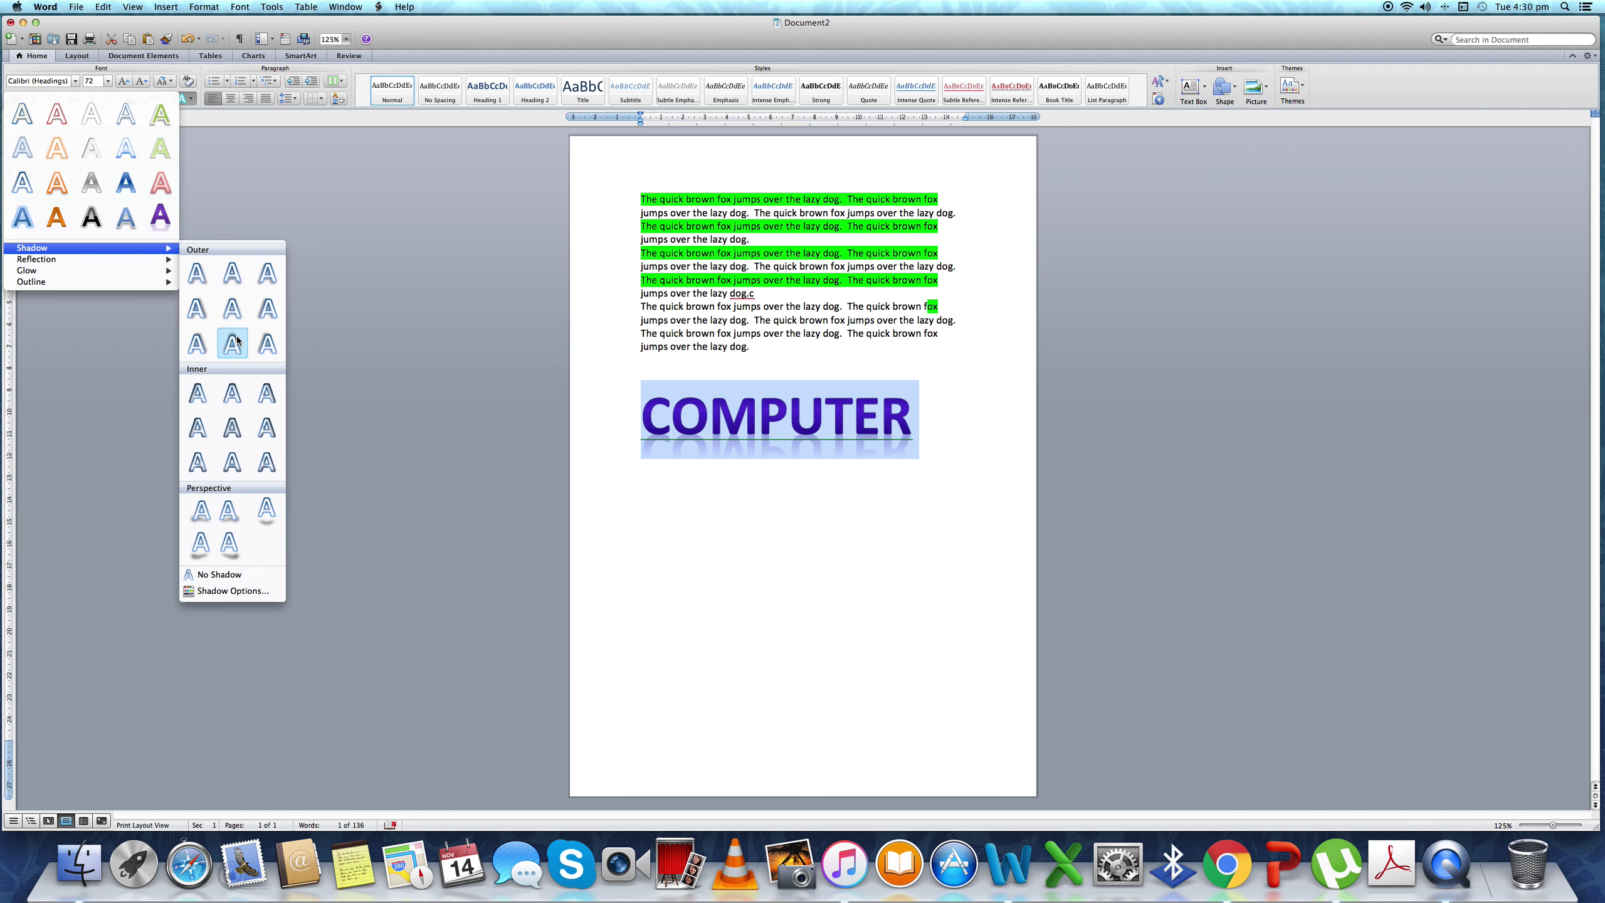
{"action": "left_click", "coordinate": [197, 308]}
{"action": "left_click", "coordinate": [917, 431]}
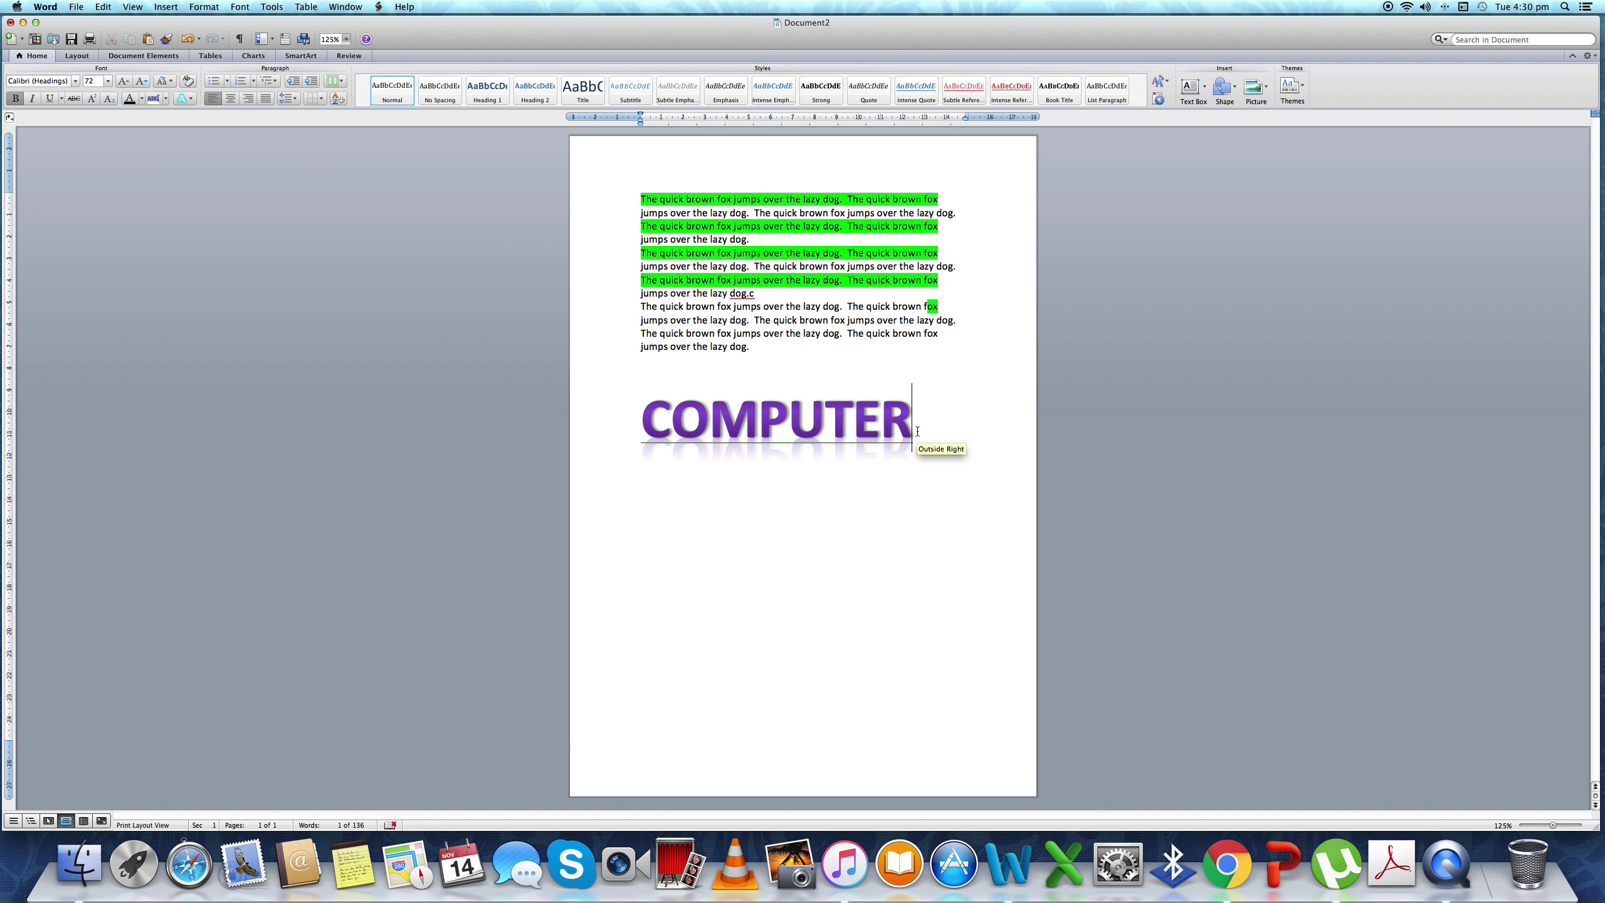
{"action": "left_click_drag", "start_coordinate": [632, 421], "coordinate": [939, 420]}
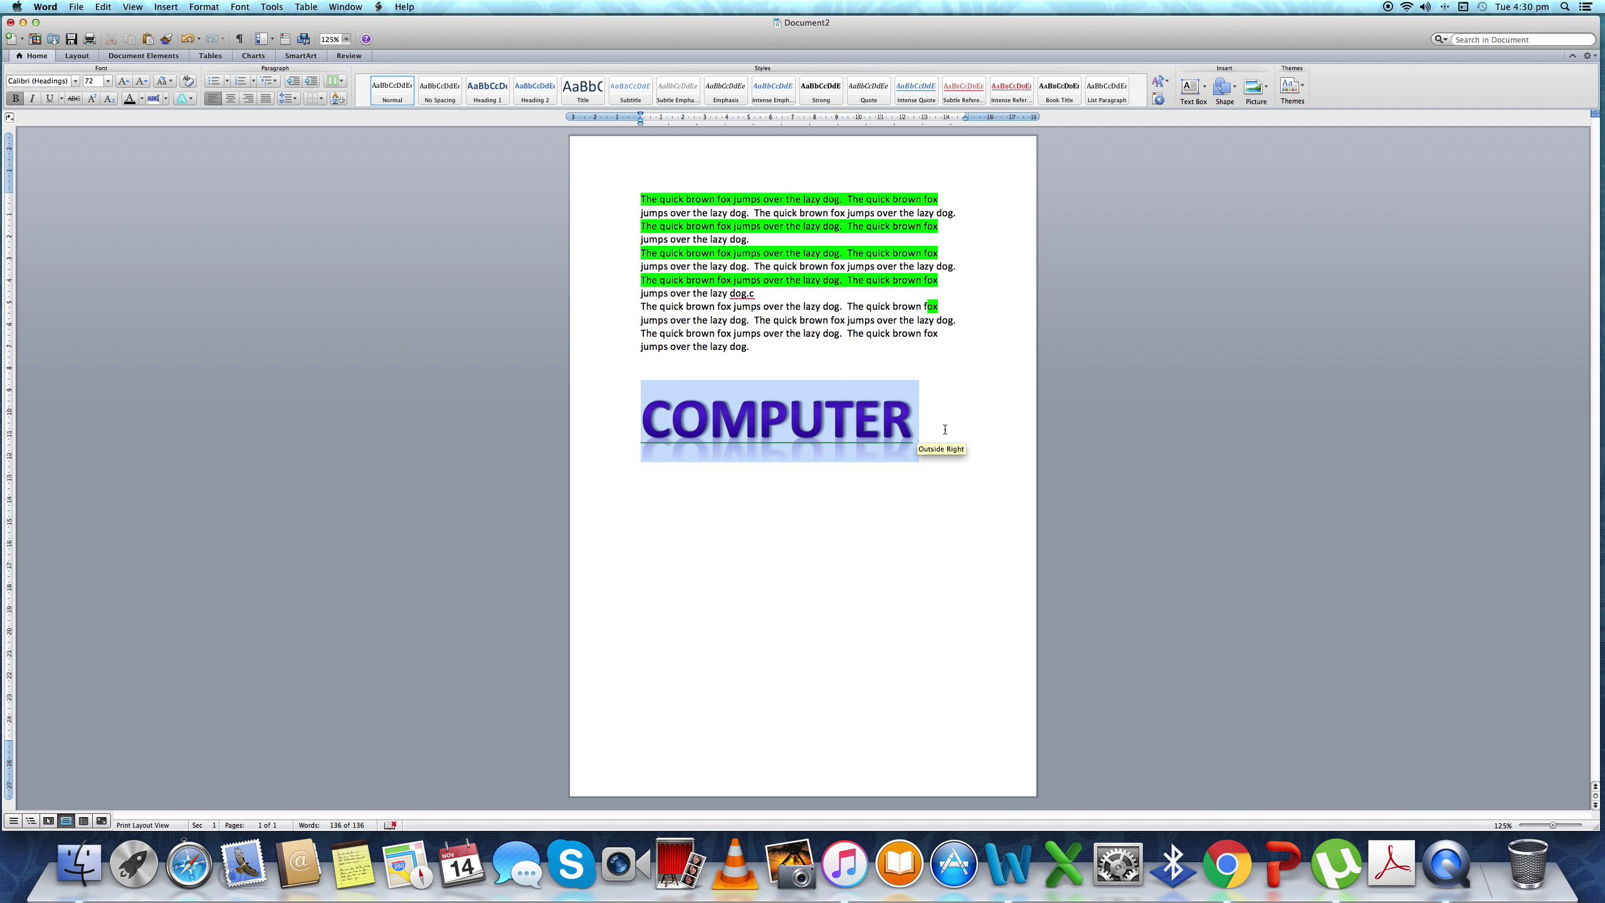
{"action": "key", "text": "BackSpace"}
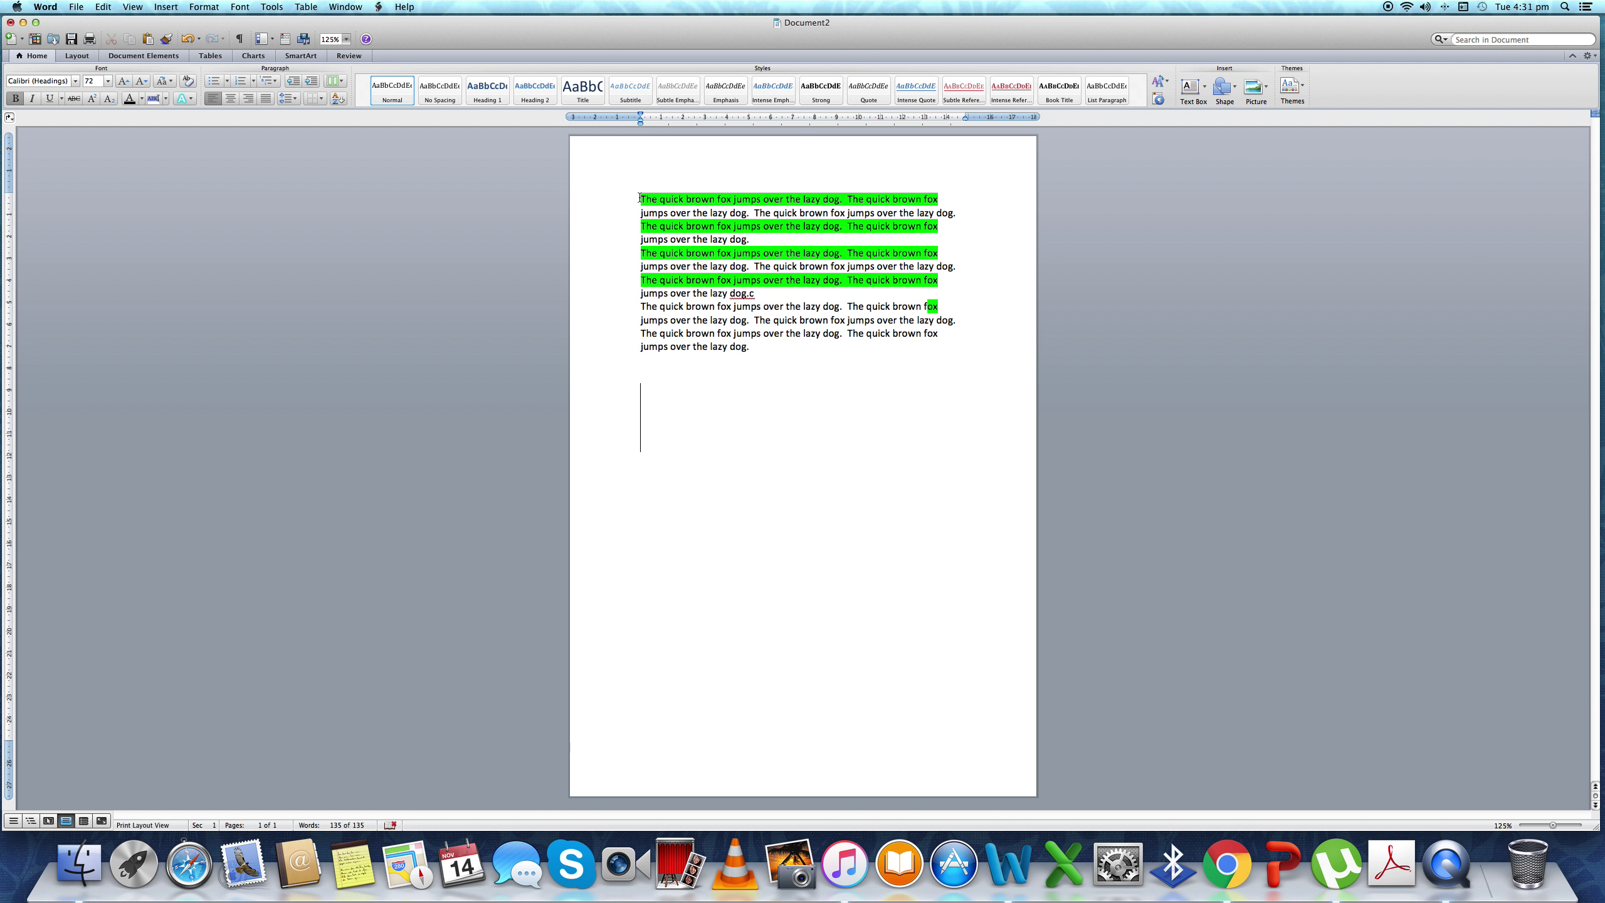
Step: At 12 pt on the empty line, enter =RAND() to generate three quick brown fox paragraphs
{"action": "mouse_move", "coordinate": [640, 198]}
{"action": "left_mouse_down"}
{"action": "mouse_move", "coordinate": [874, 211]}
{"action": "mouse_move", "coordinate": [896, 352]}
{"action": "left_mouse_up"}
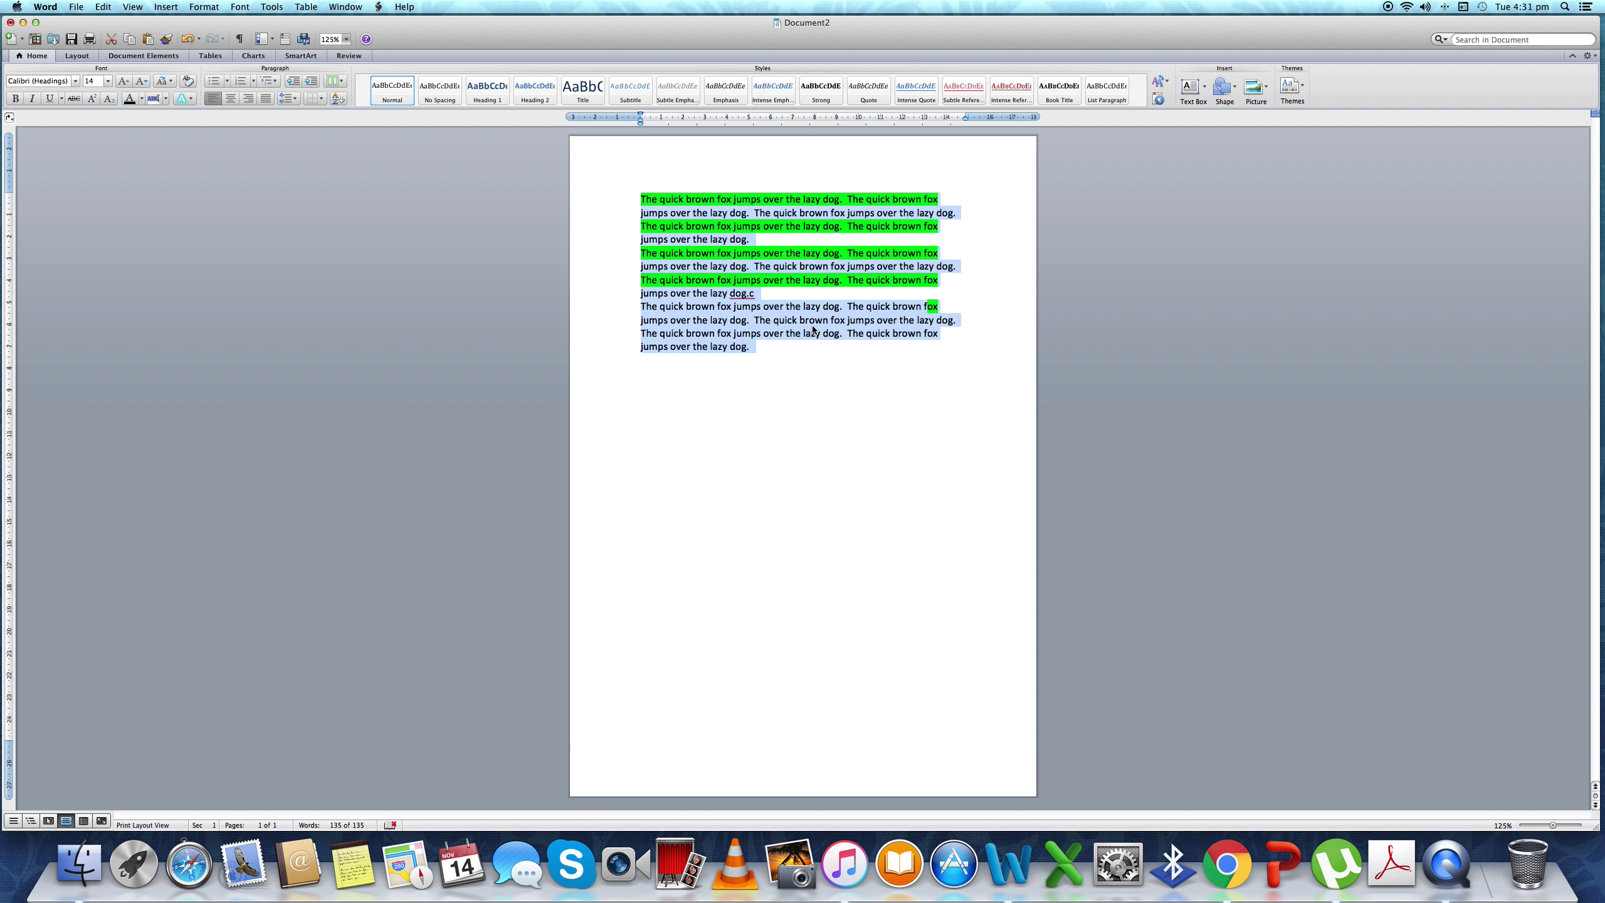
{"action": "left_click", "coordinate": [773, 386]}
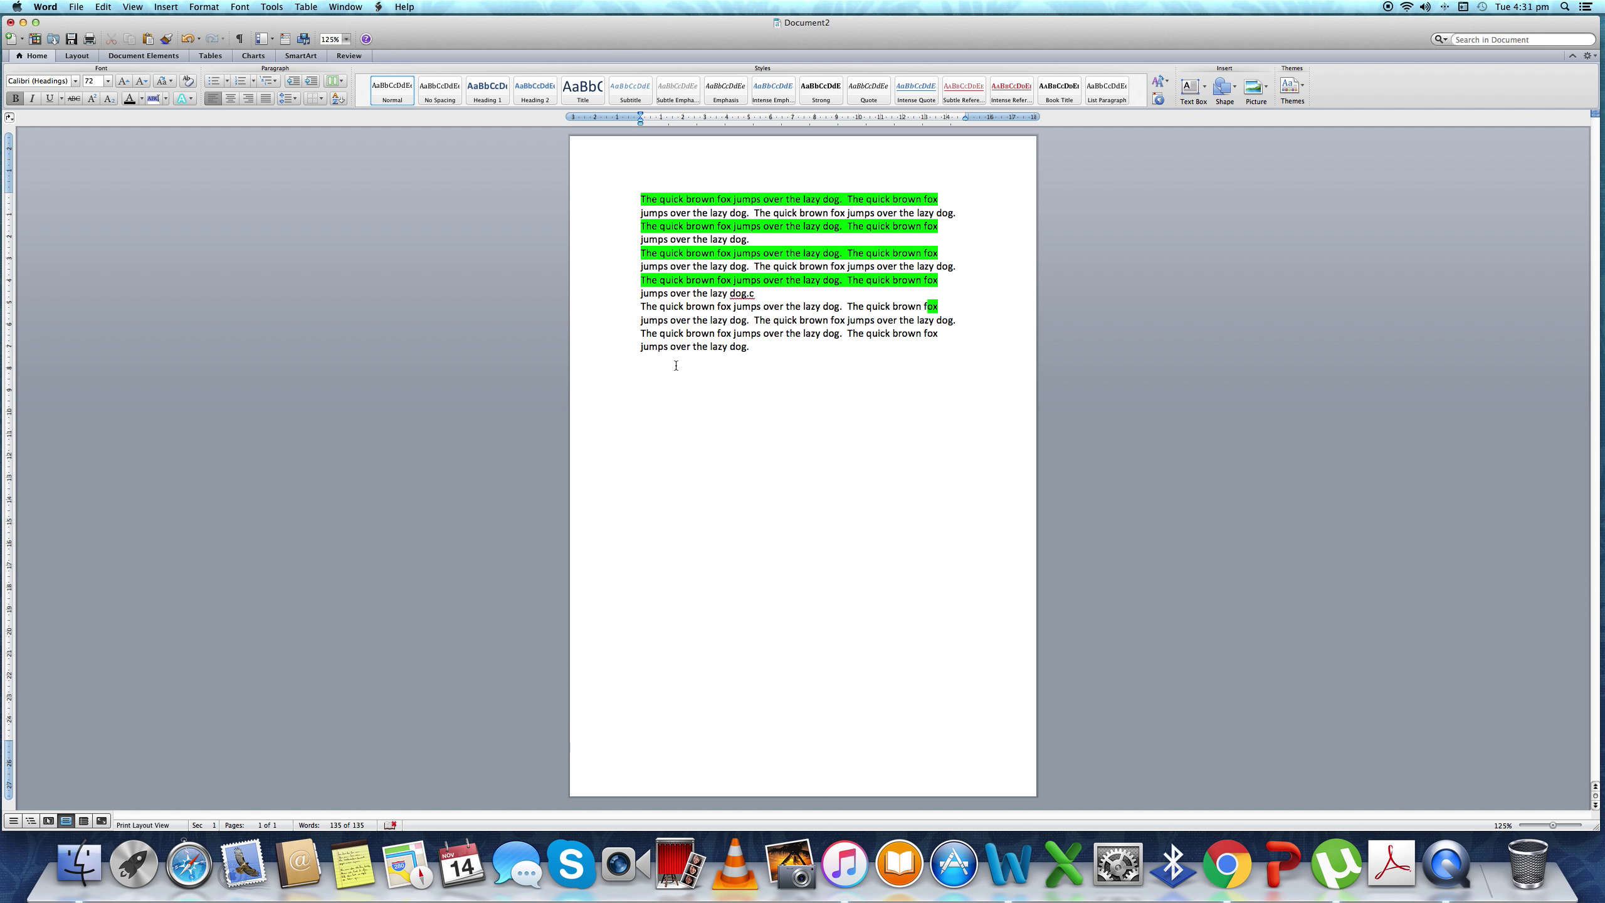
{"action": "left_click", "coordinate": [109, 81]}
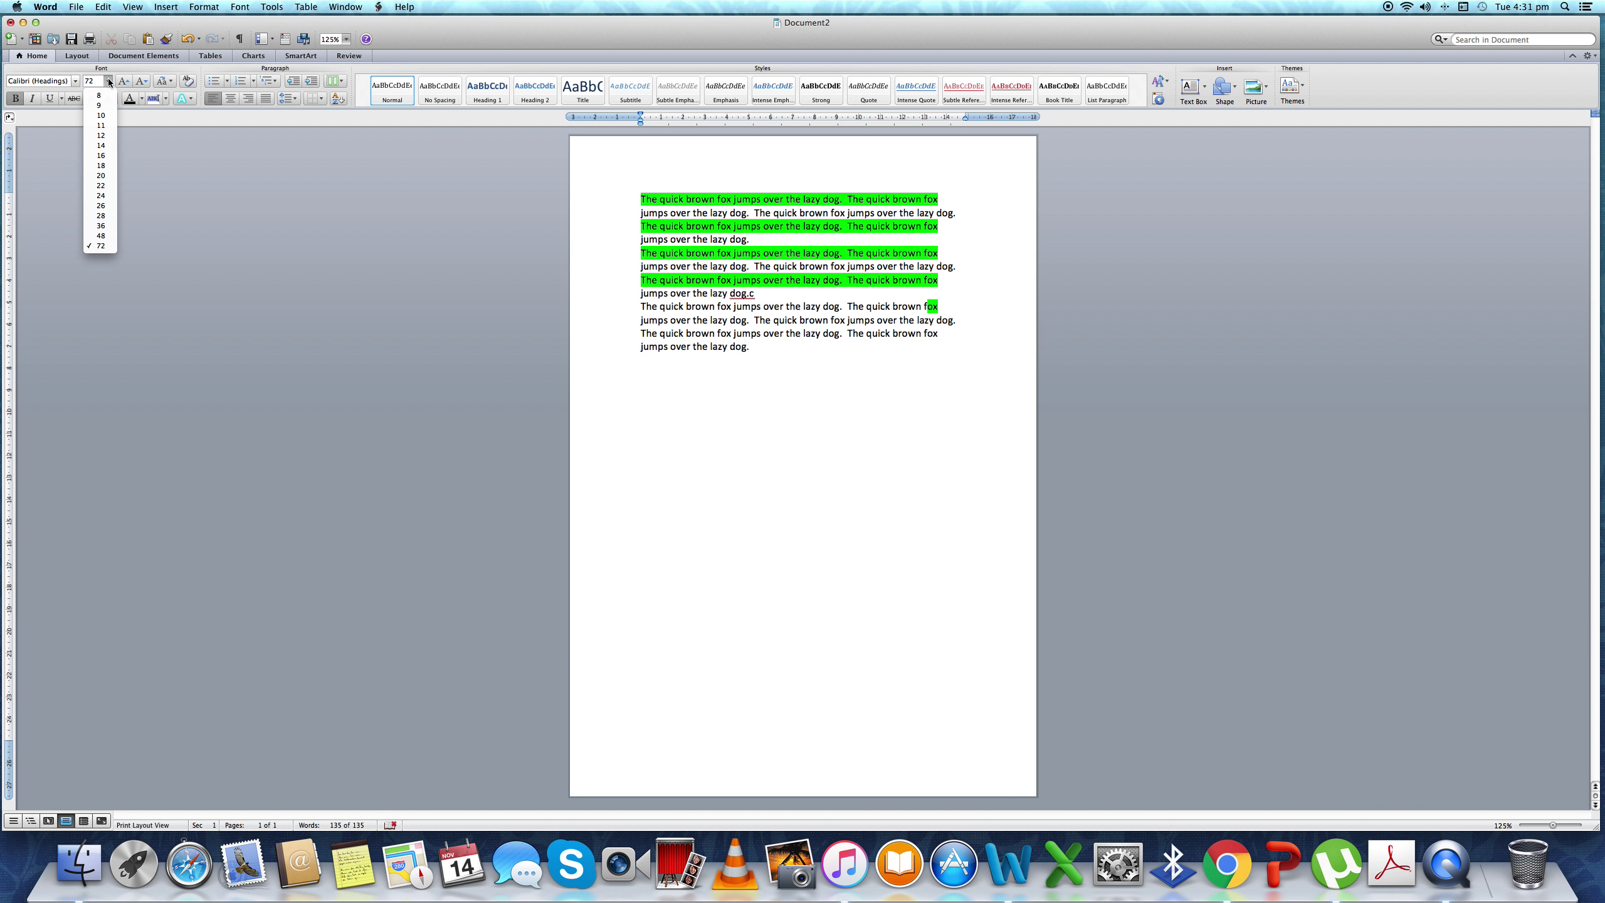
{"action": "left_click", "coordinate": [101, 135]}
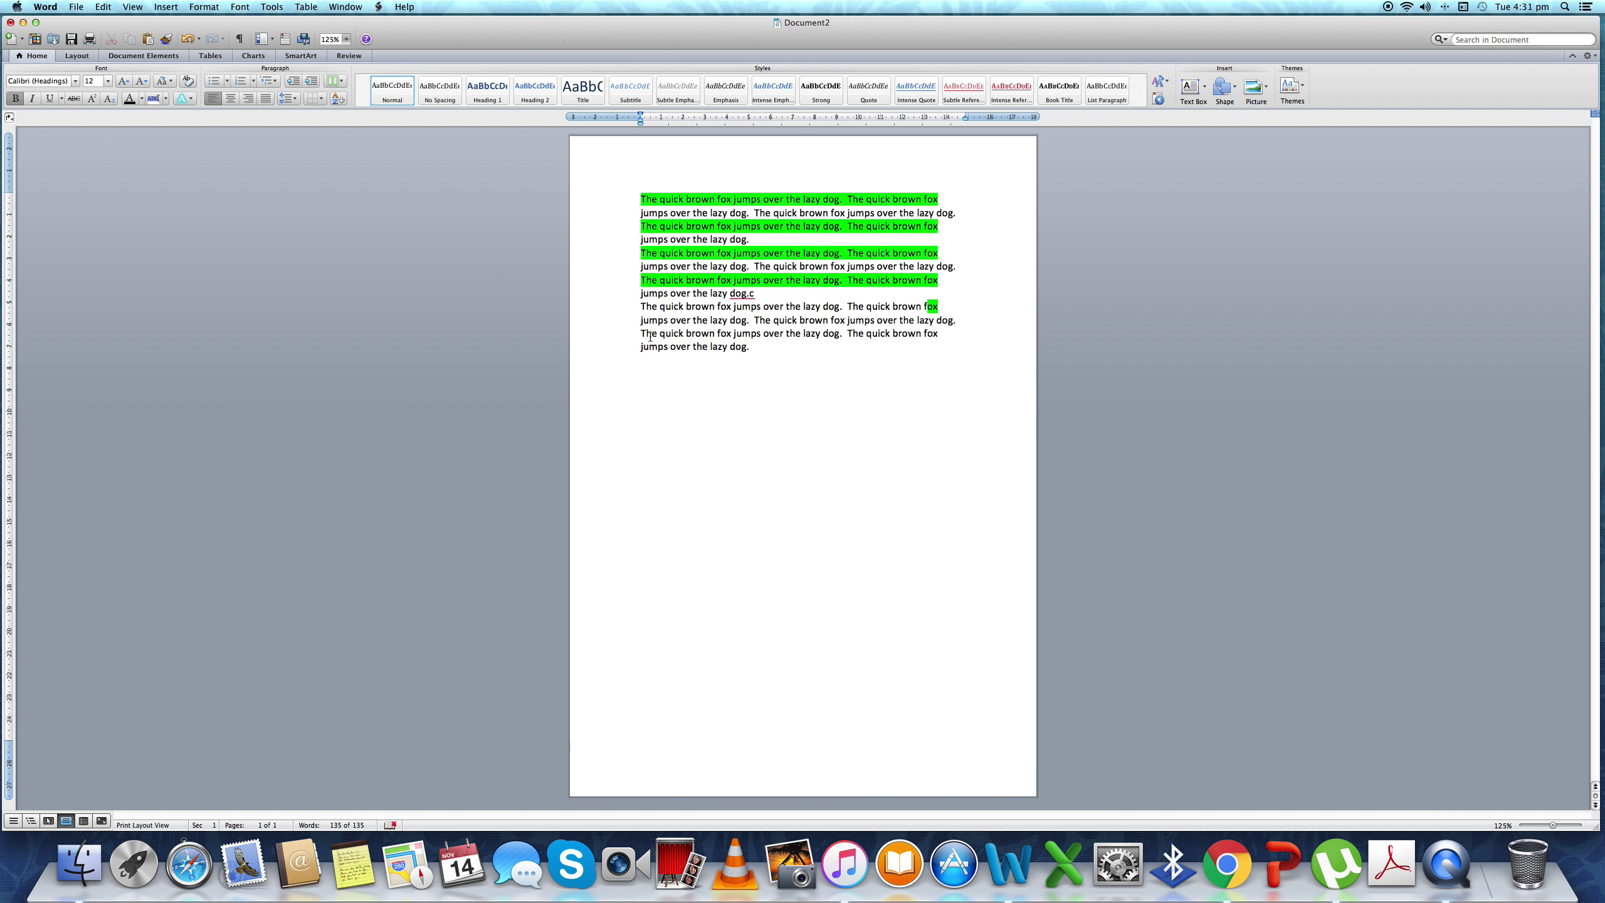
{"action": "left_click", "coordinate": [694, 425]}
{"action": "type", "text": "ND"}
{"action": "type", "text": "("}
{"action": "key", "text": "Return"}
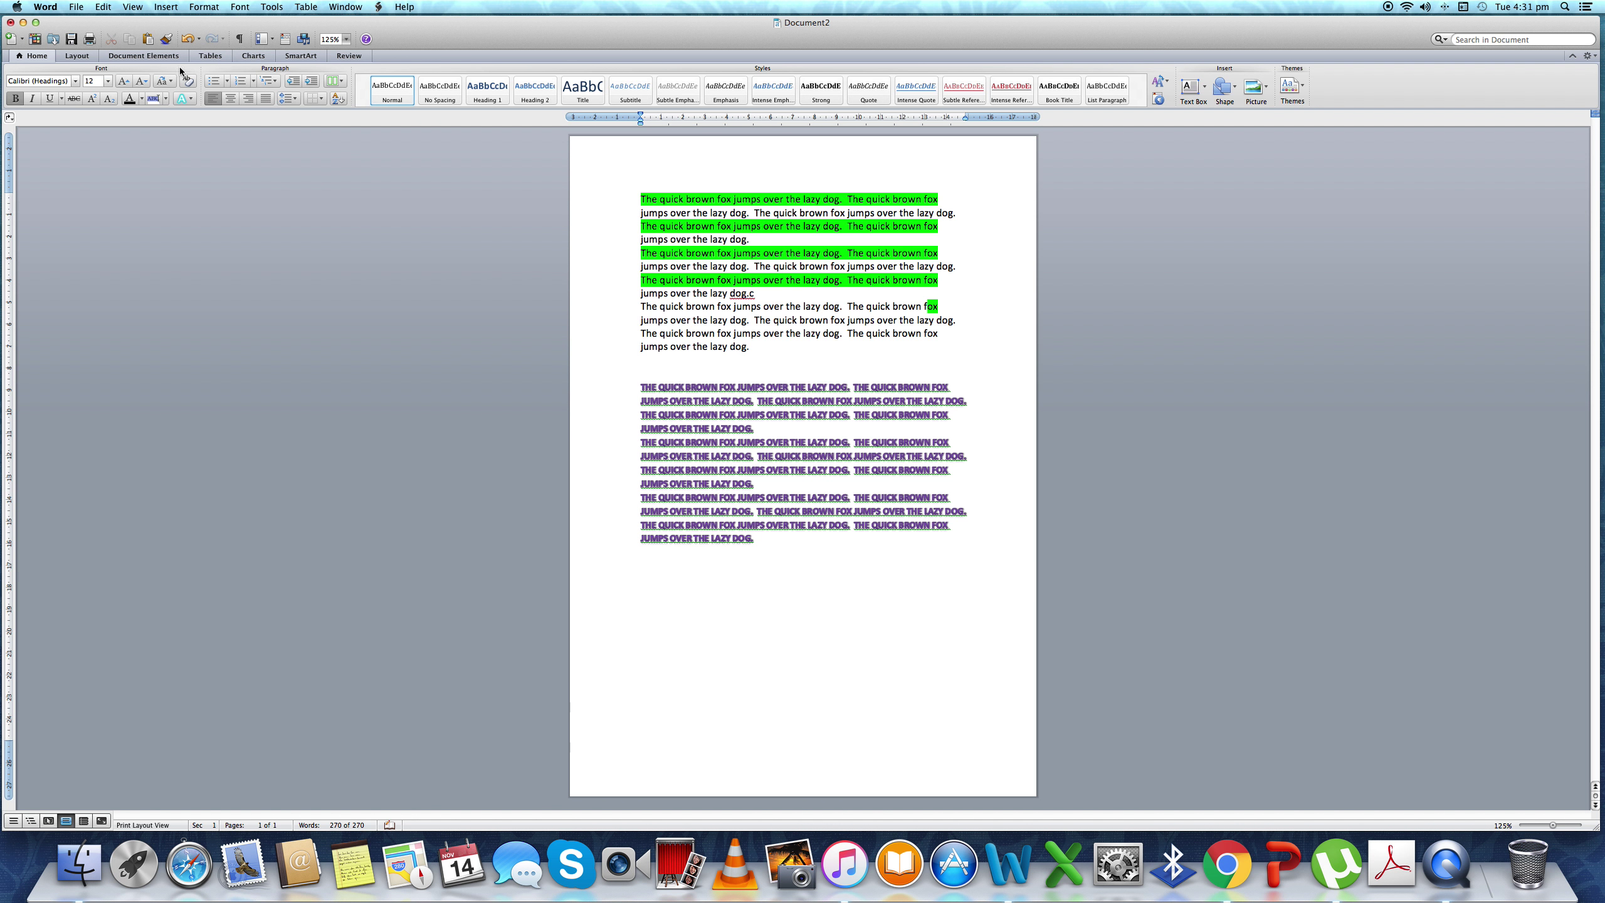
{"action": "left_click_drag", "start_coordinate": [641, 385], "coordinate": [956, 536]}
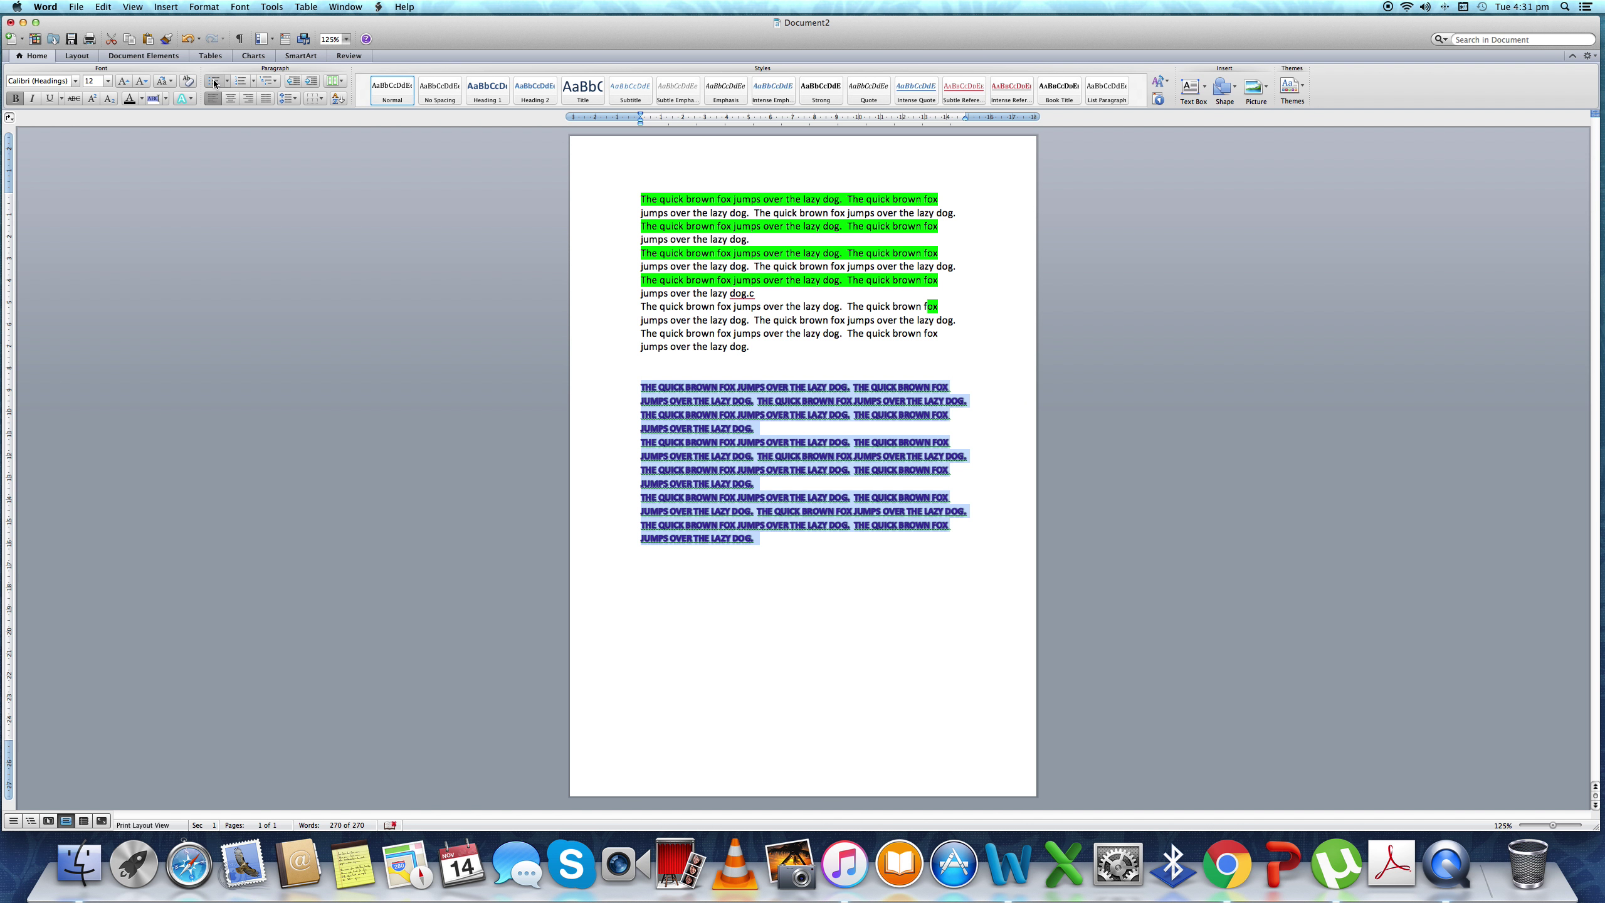
{"action": "left_click", "coordinate": [216, 81]}
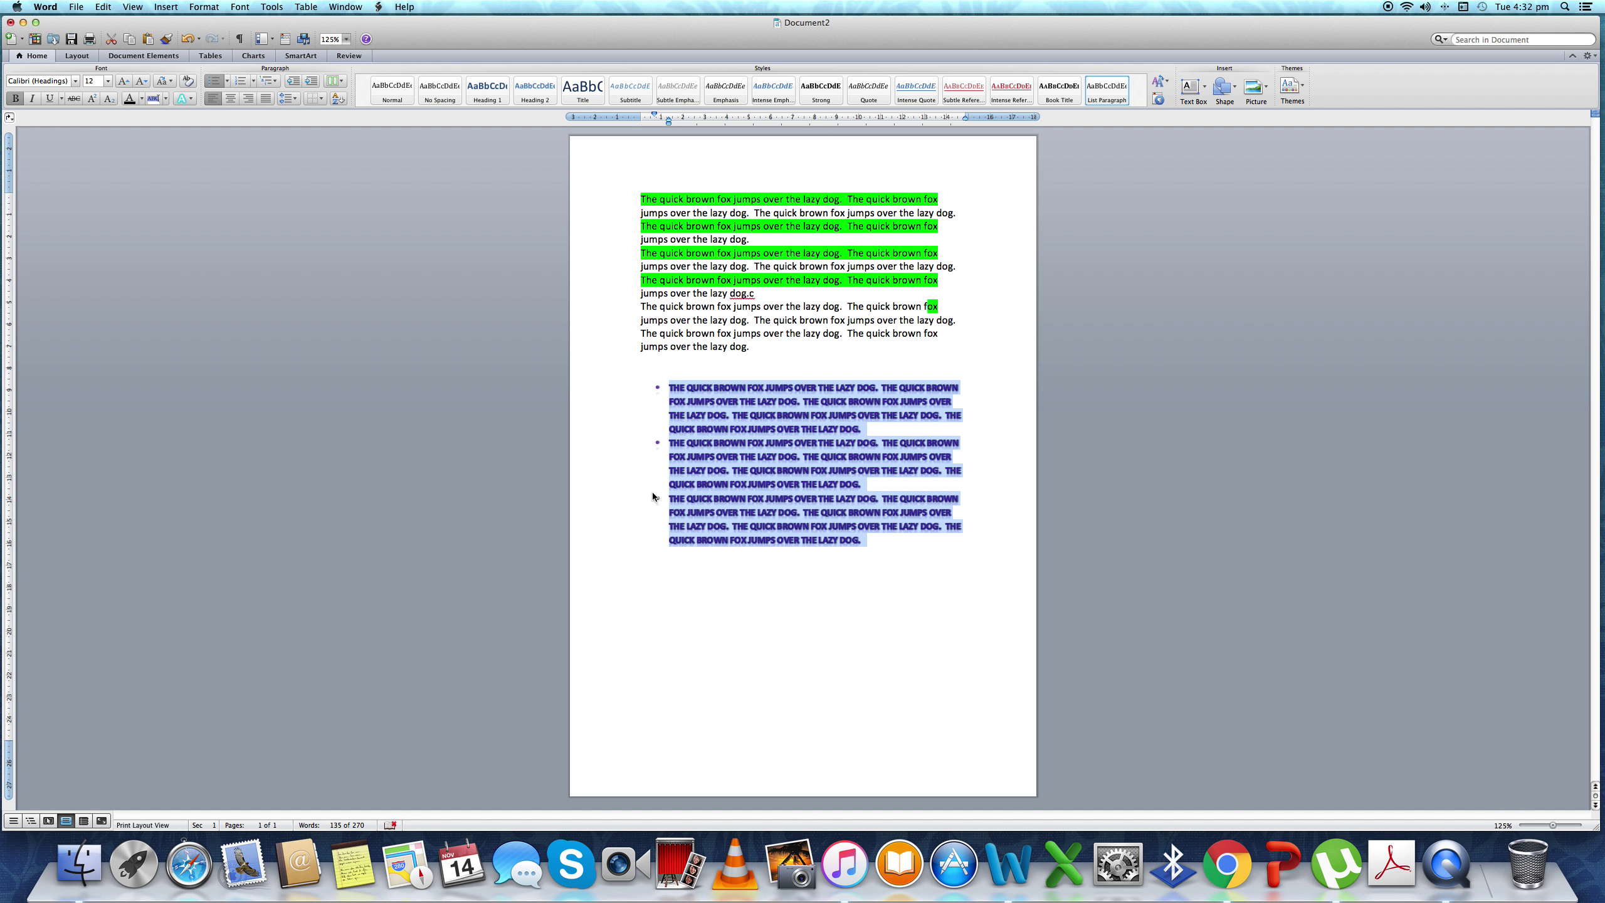
{"action": "left_click", "coordinate": [221, 84]}
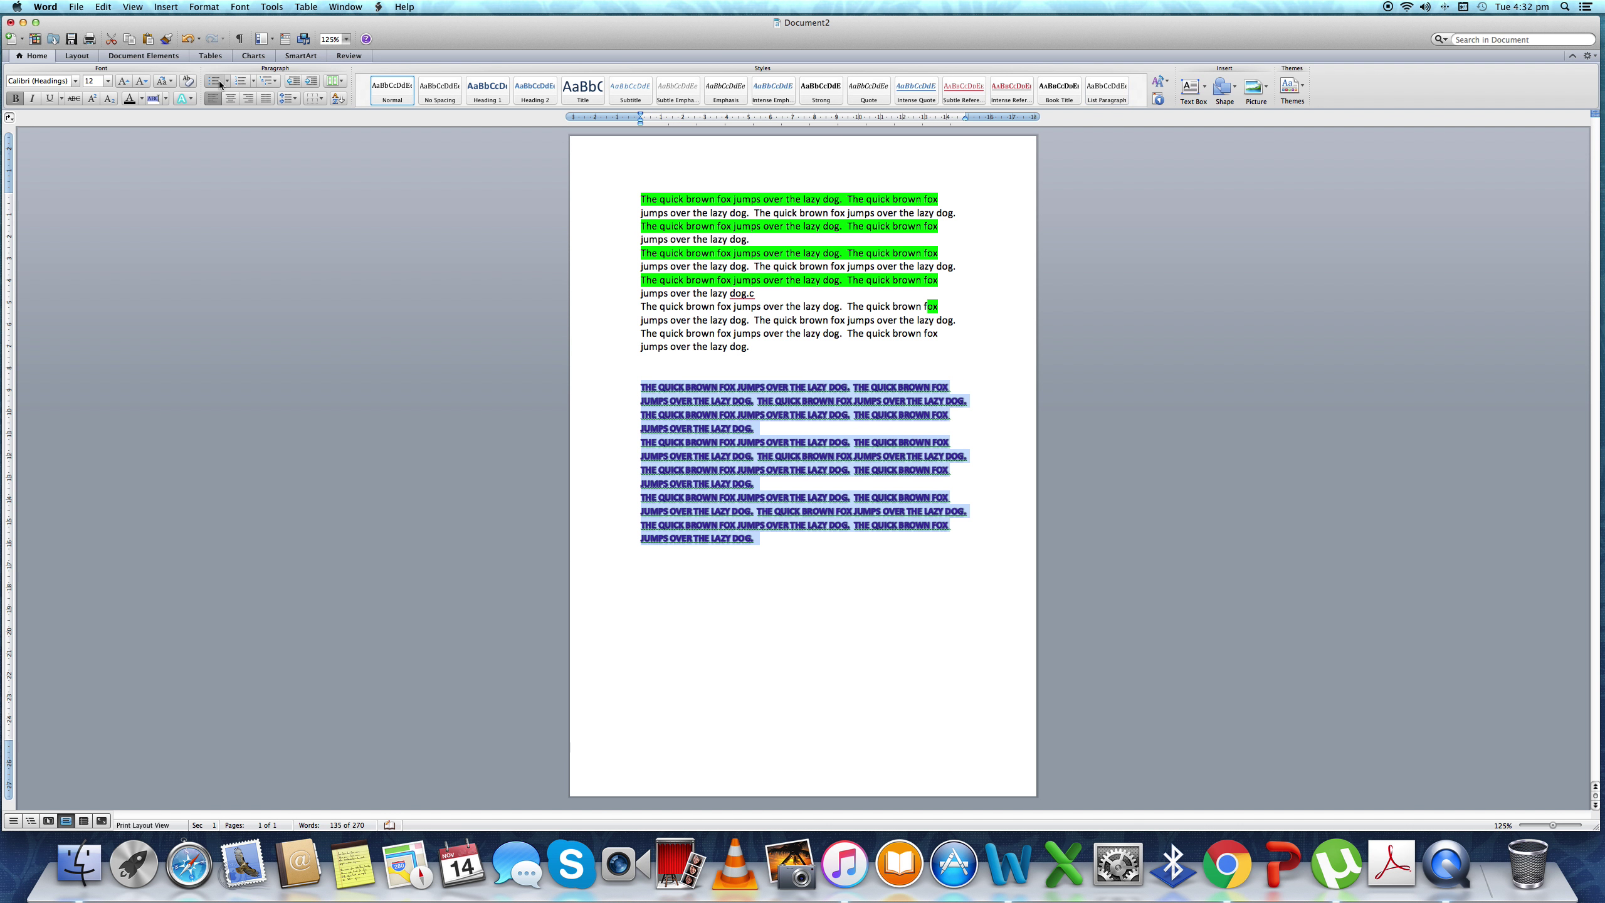
{"action": "left_click", "coordinate": [239, 82]}
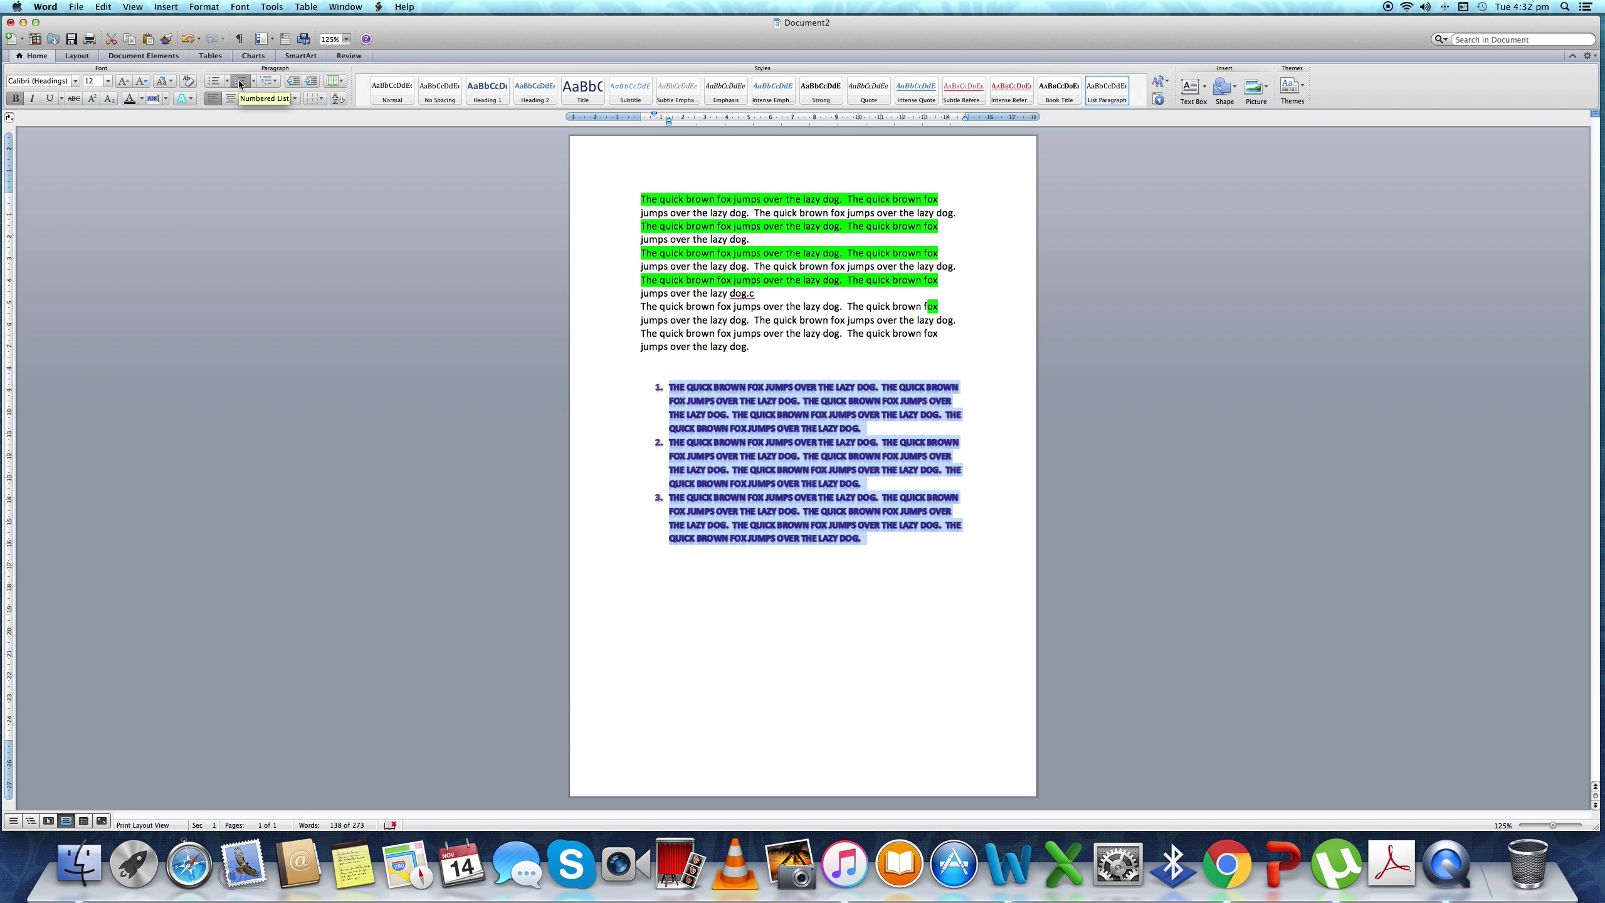
{"action": "left_click", "coordinate": [240, 83]}
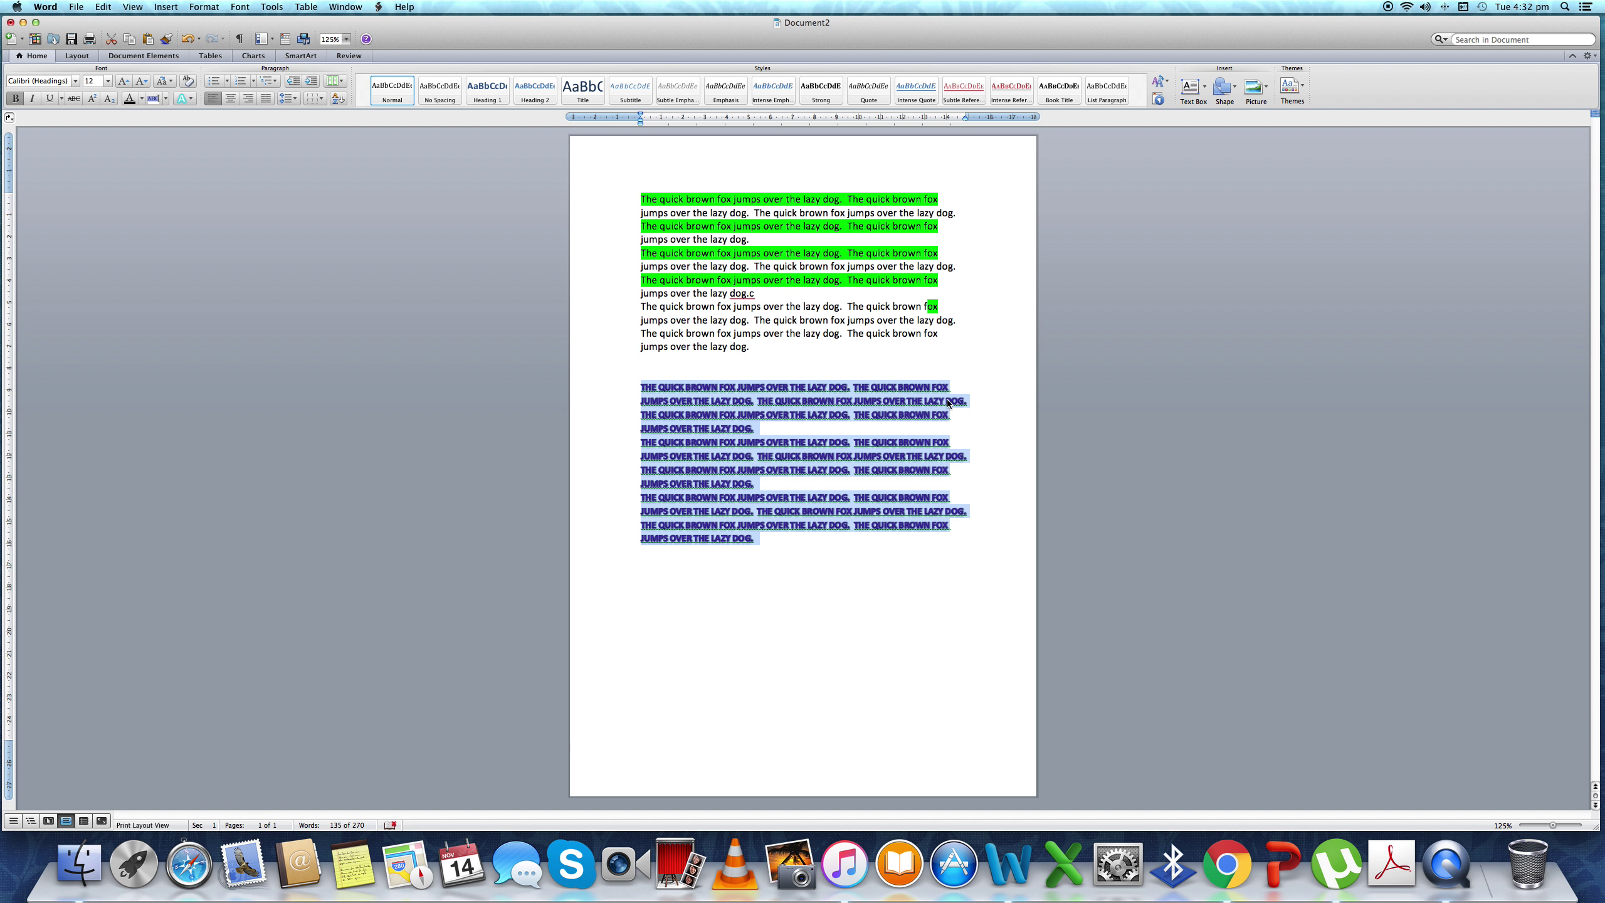
{"action": "left_click", "coordinate": [264, 99]}
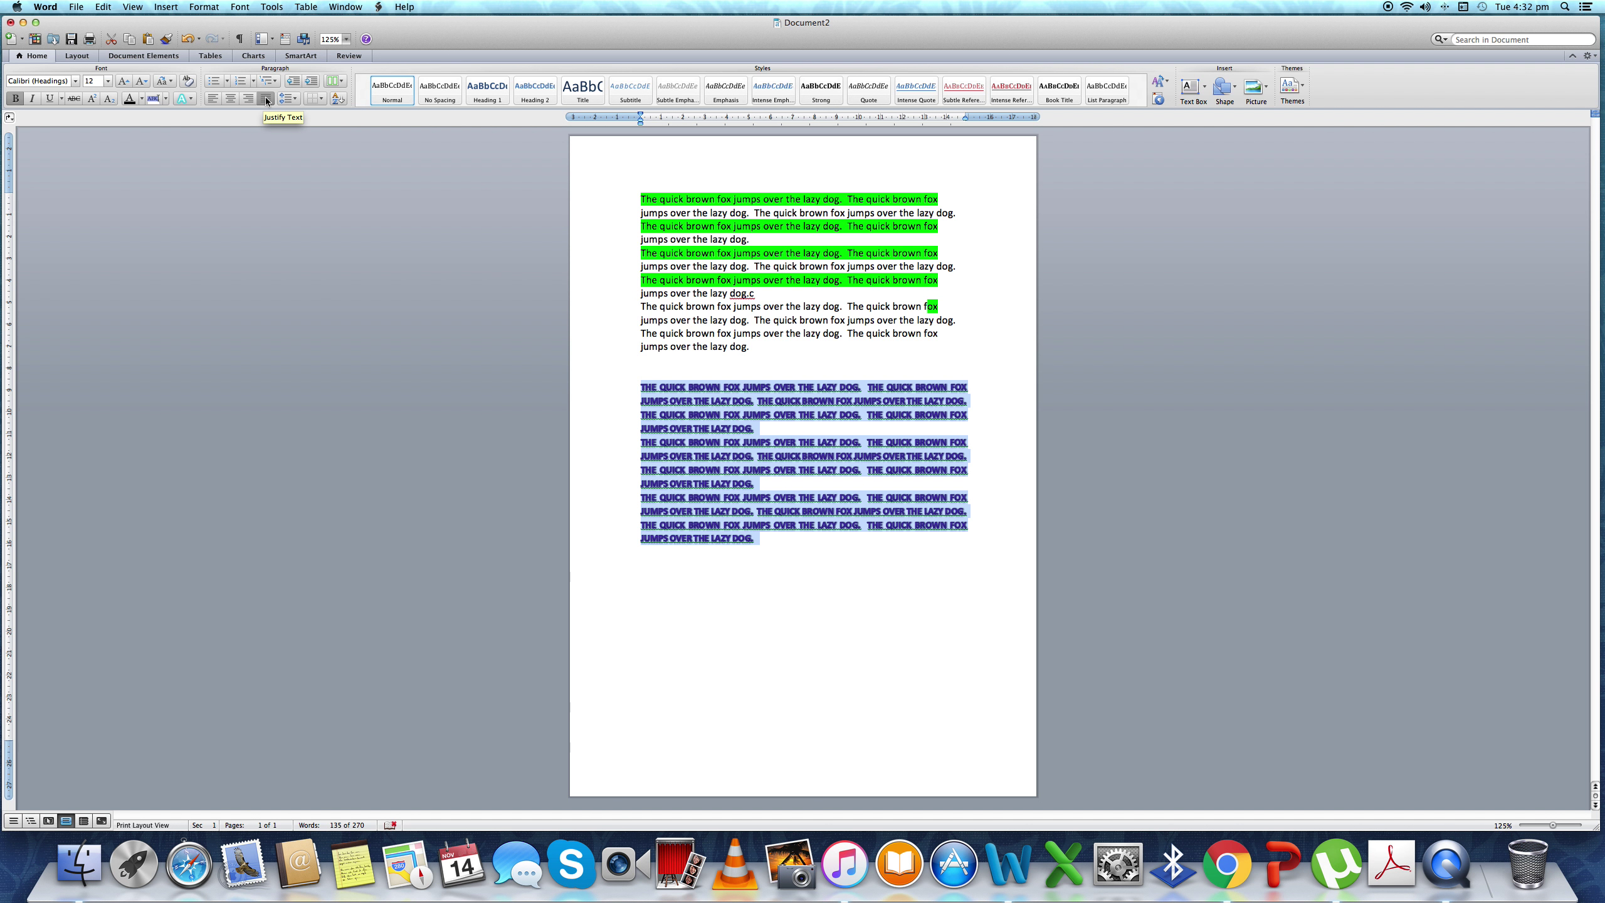
{"action": "left_click", "coordinate": [266, 99]}
{"action": "left_click", "coordinate": [266, 99]}
{"action": "left_click", "coordinate": [265, 99]}
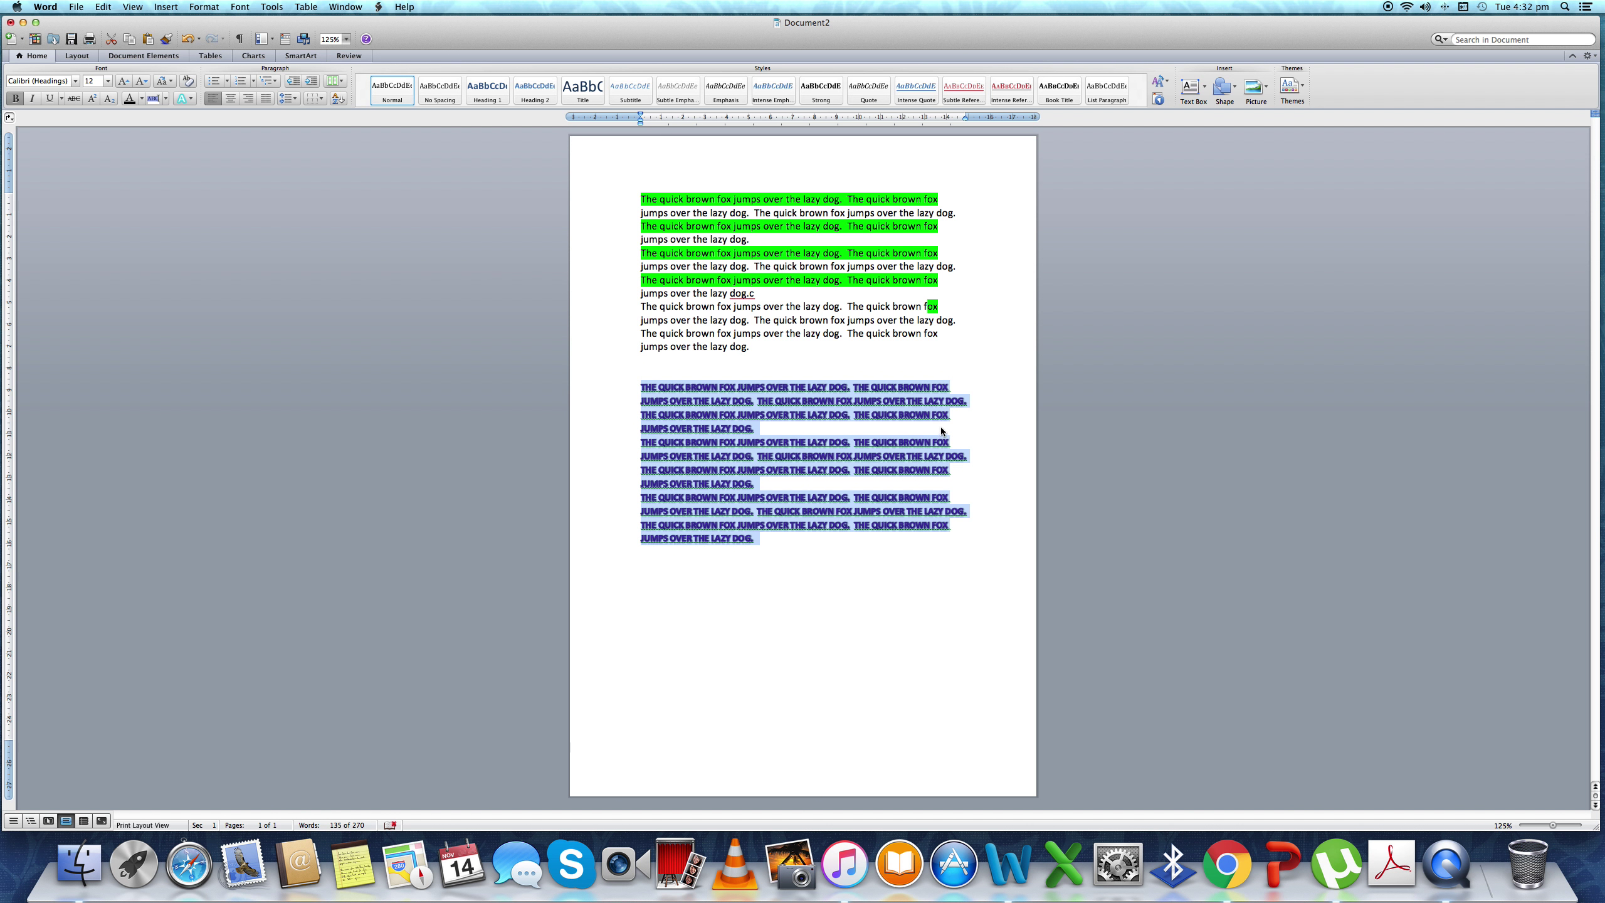
{"action": "left_click", "coordinate": [248, 98]}
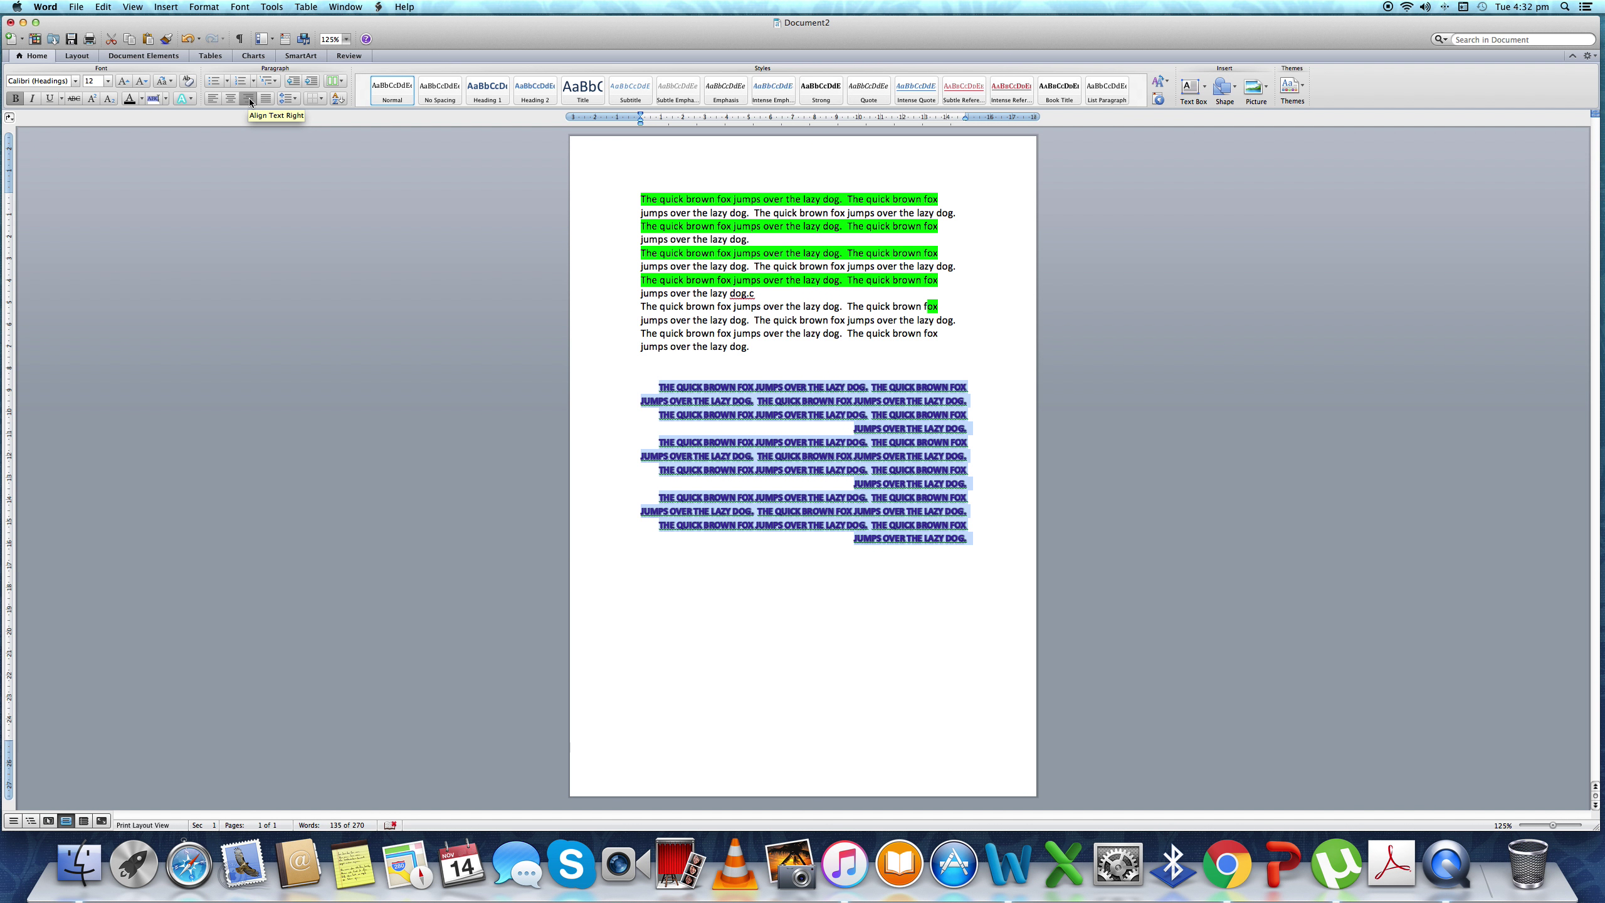
{"action": "left_click", "coordinate": [250, 102]}
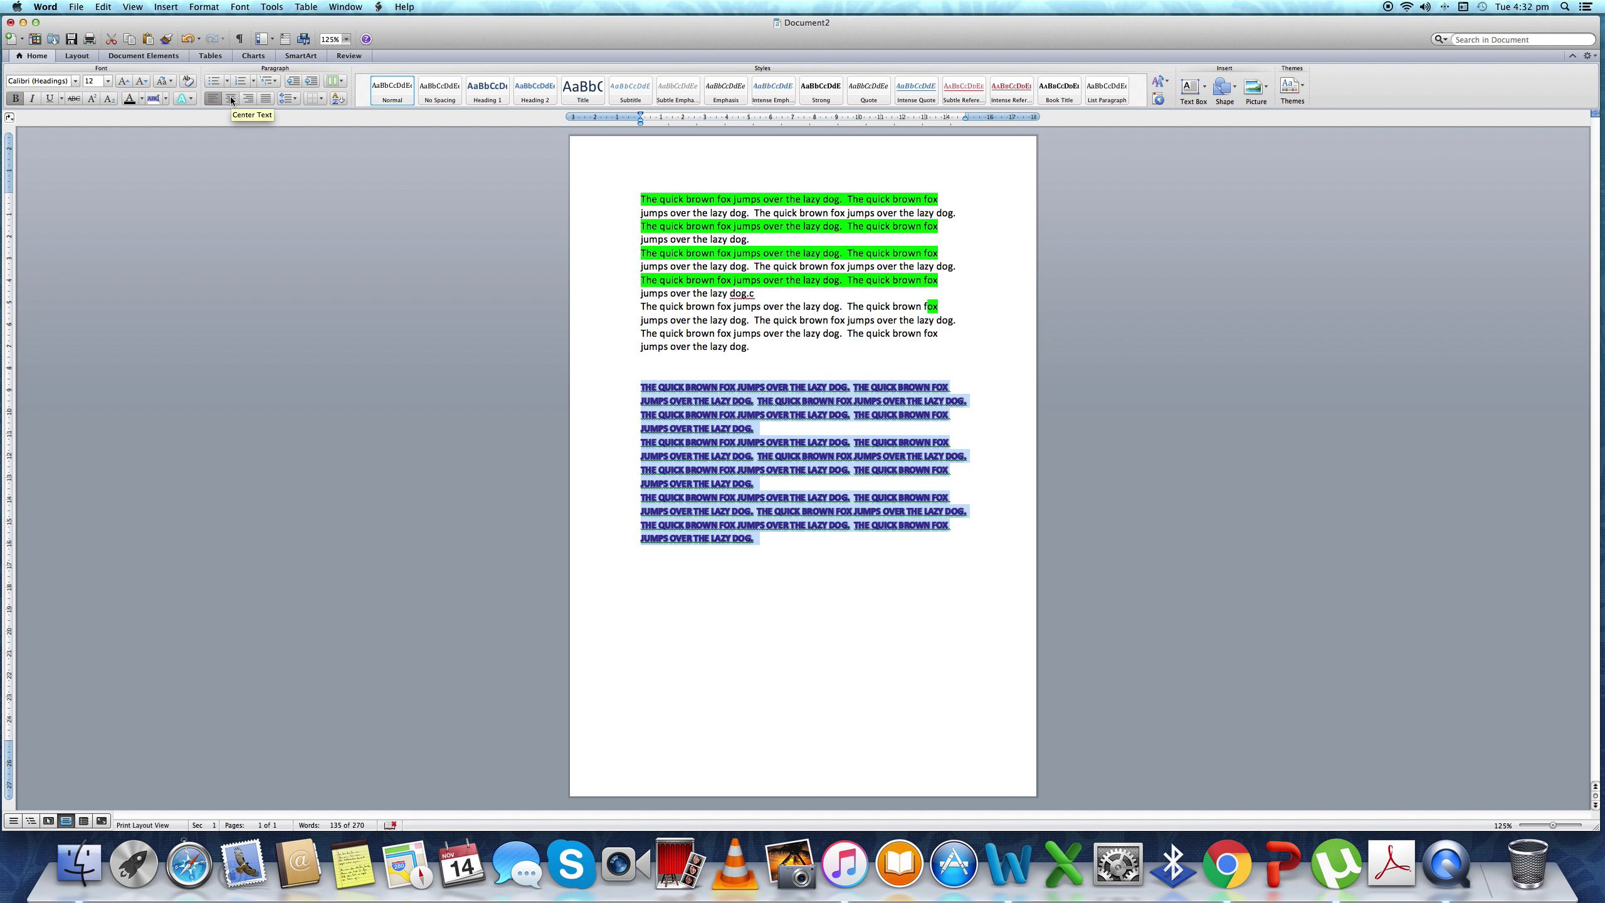
{"action": "left_click", "coordinate": [231, 99]}
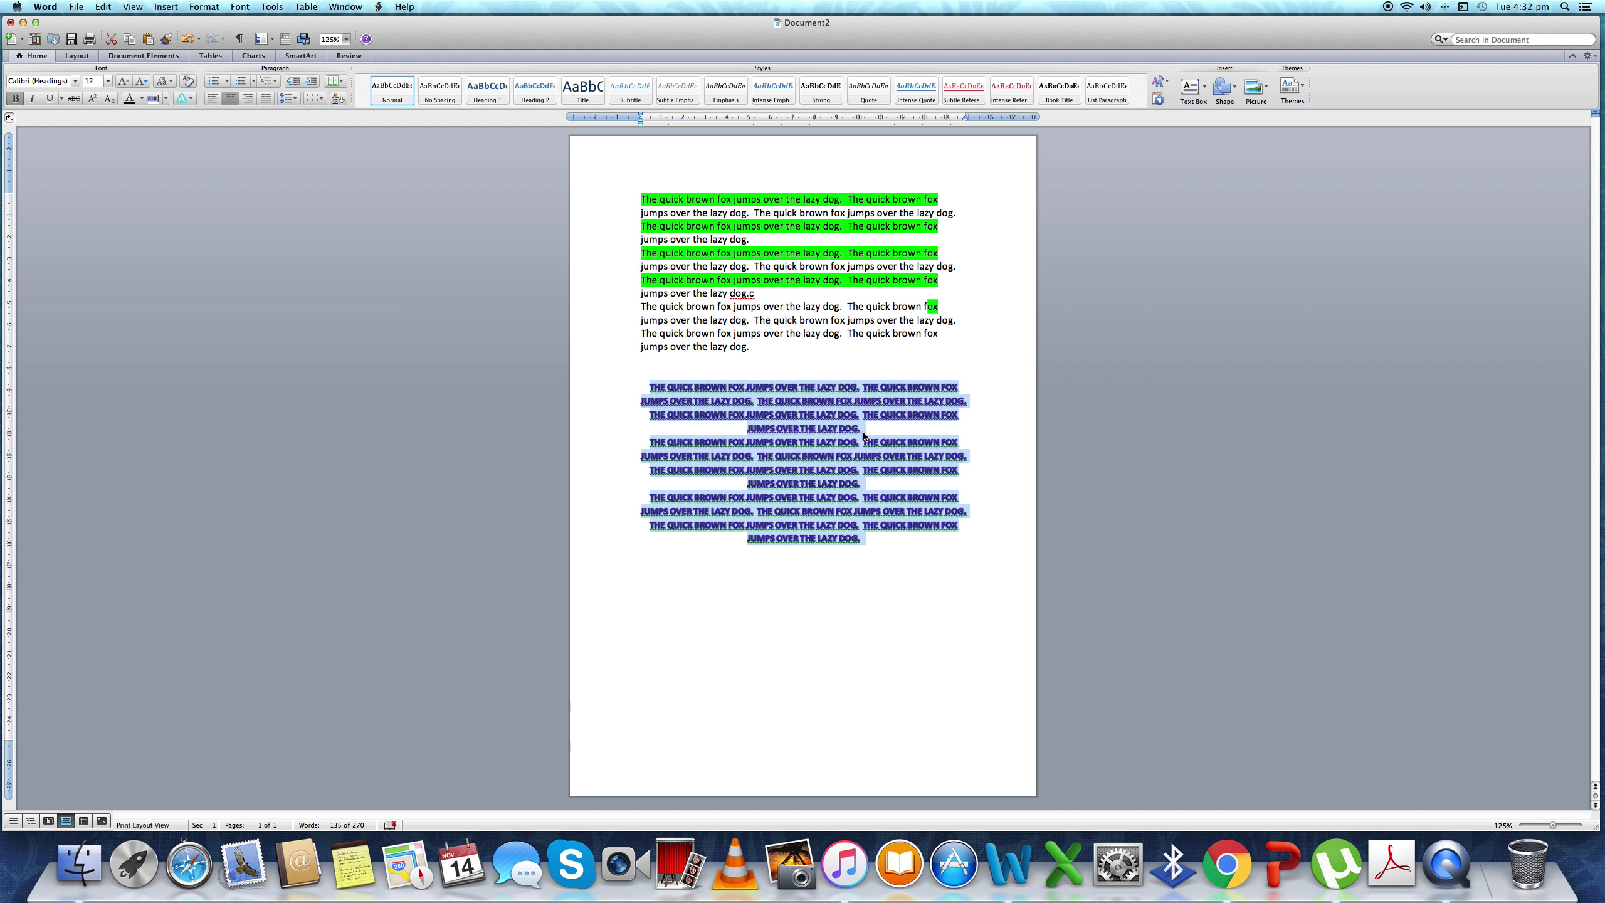
{"action": "left_click", "coordinate": [234, 99]}
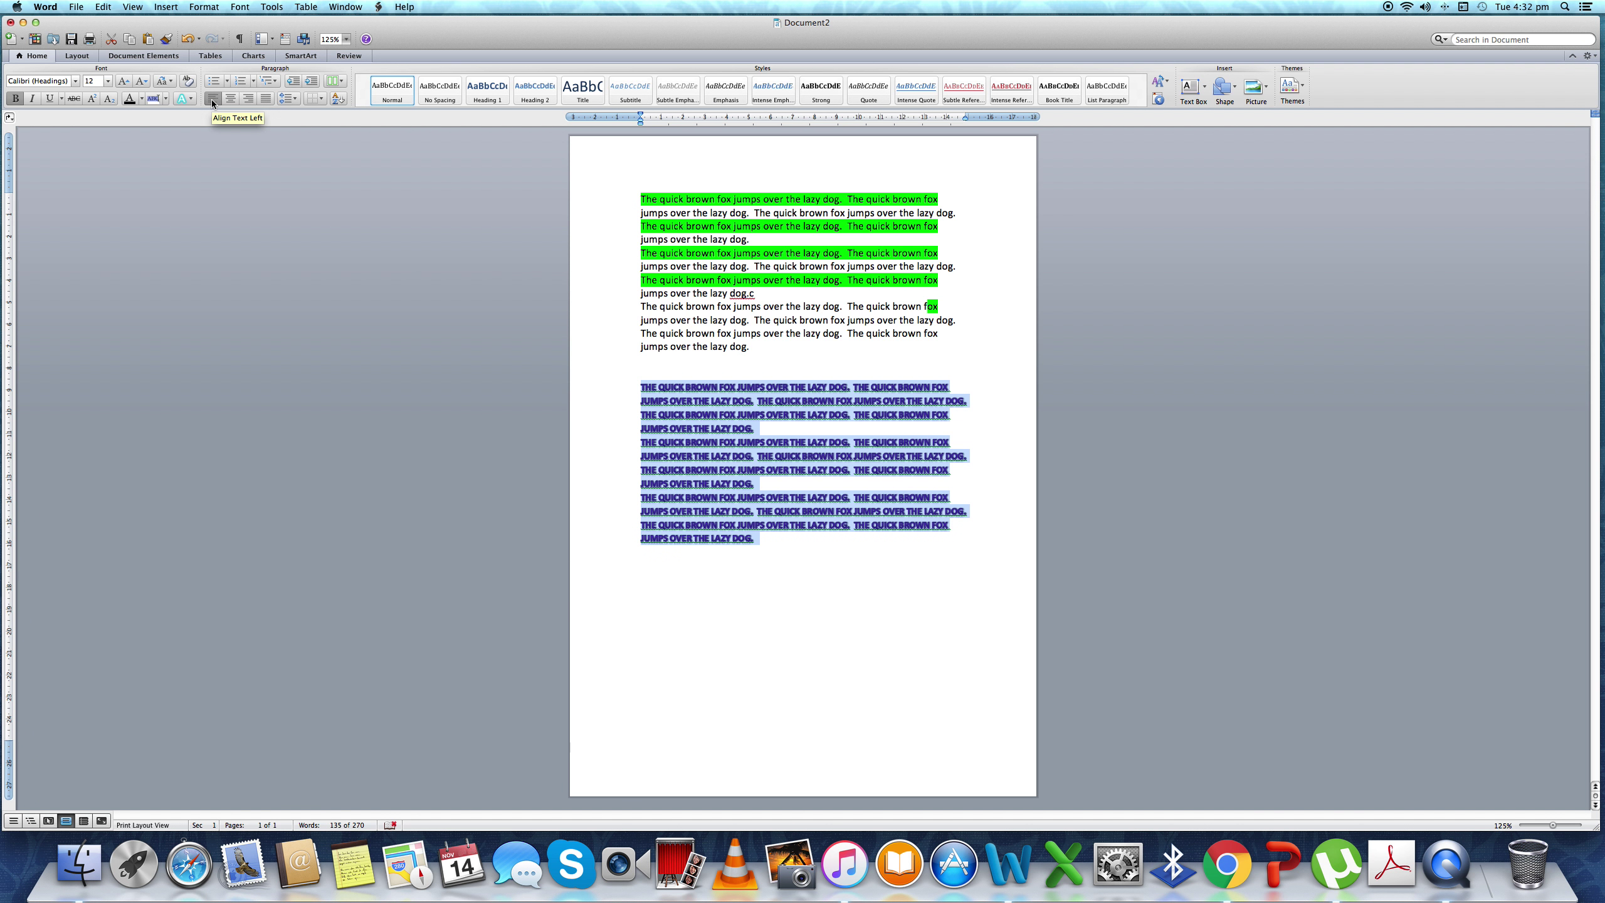
{"action": "left_click", "coordinate": [264, 99]}
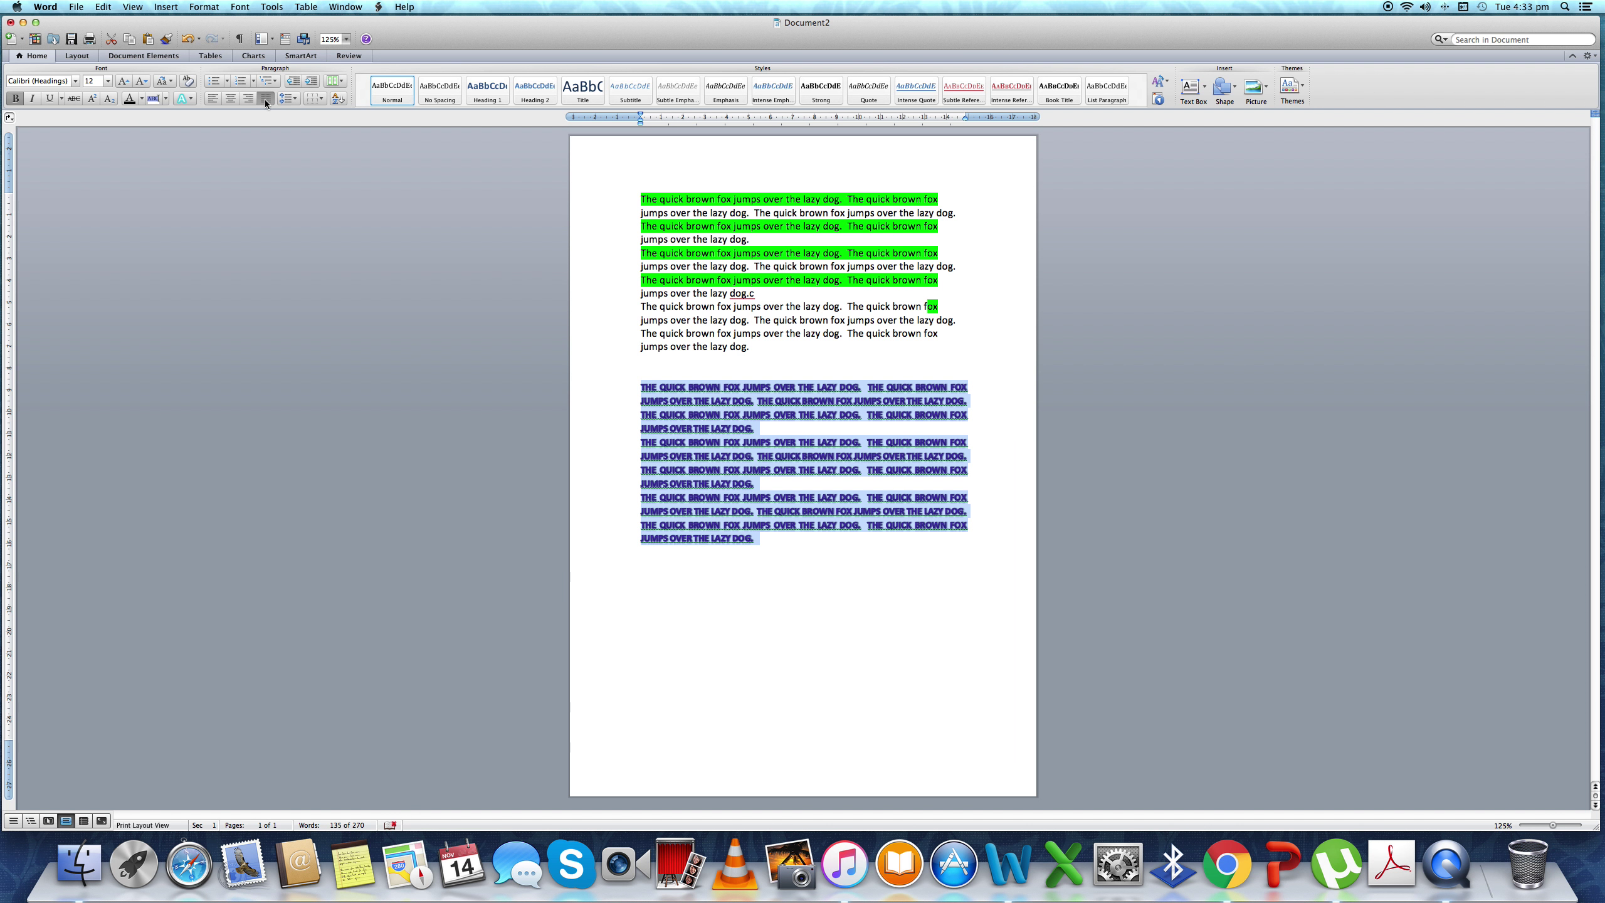
{"action": "left_click", "coordinate": [264, 99]}
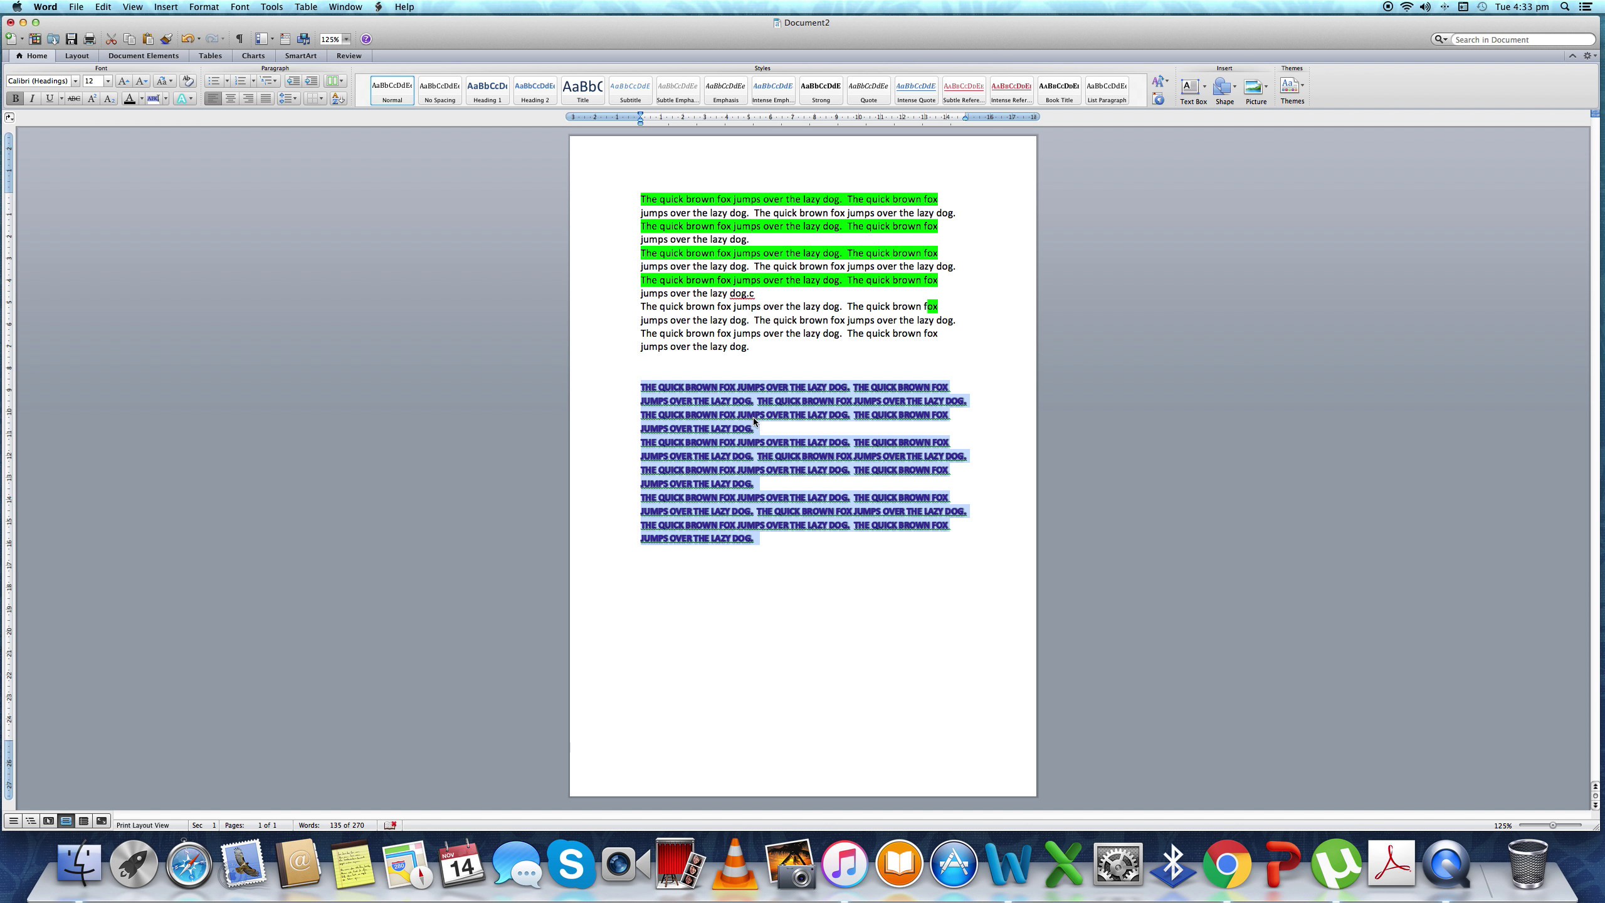
{"action": "left_click", "coordinate": [599, 362]}
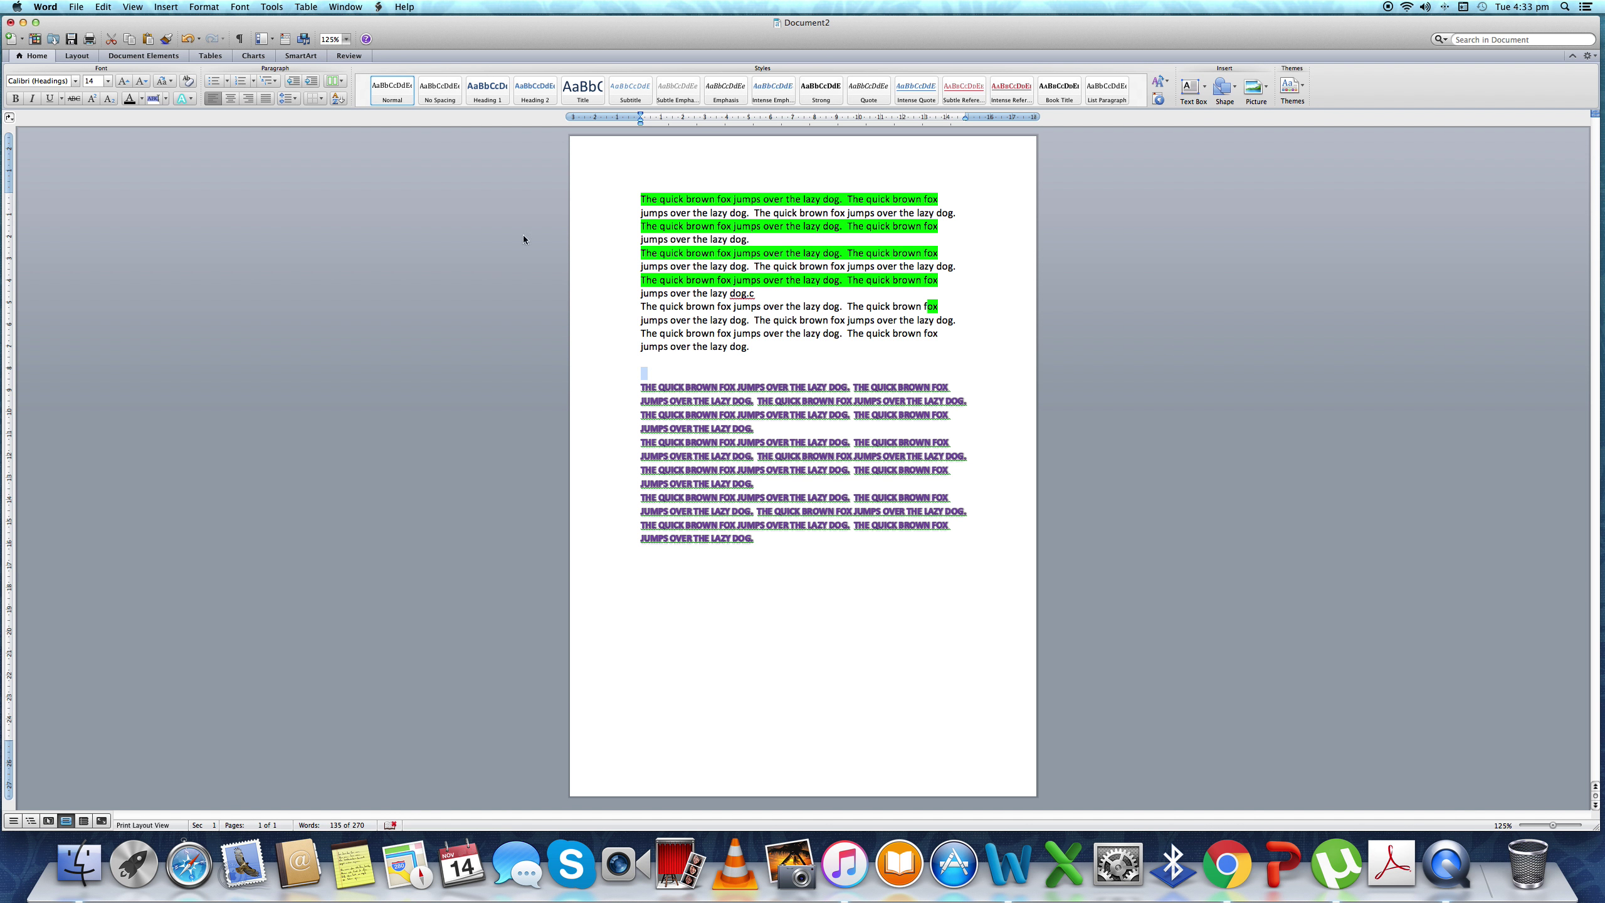
{"action": "mouse_move", "coordinate": [653, 387]}
{"action": "left_mouse_down"}
{"action": "mouse_move", "coordinate": [935, 537]}
{"action": "mouse_move", "coordinate": [927, 428]}
{"action": "left_mouse_up"}
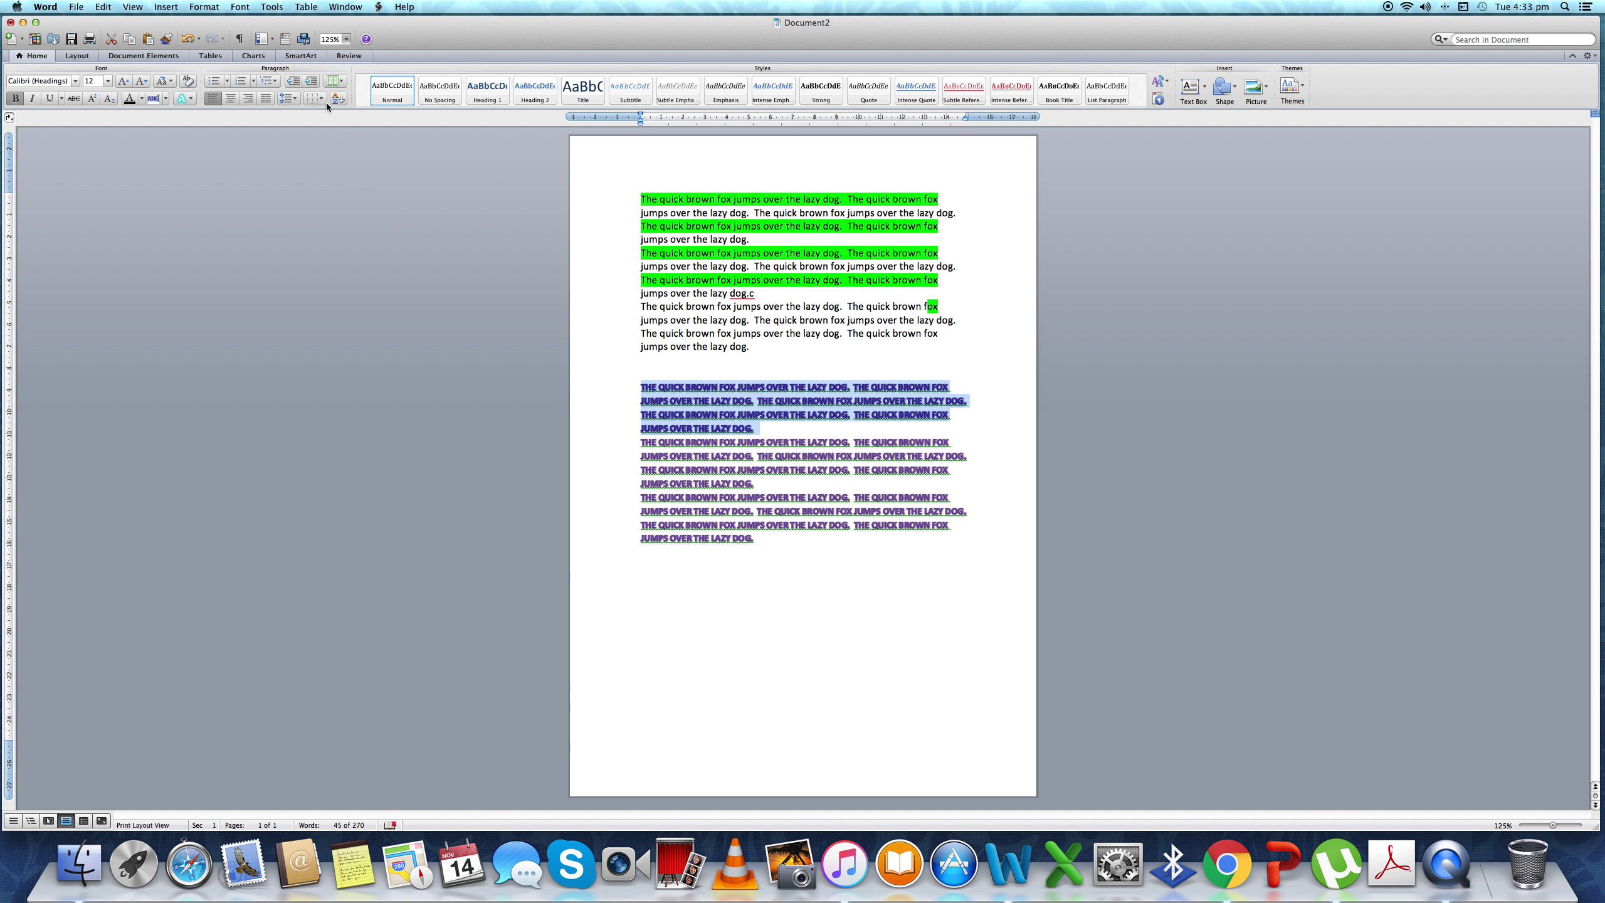
Step: Try 3.0 and 1.5 line spacing on the capitalised paragraph, then settle on 1.0
{"action": "left_click", "coordinate": [294, 99]}
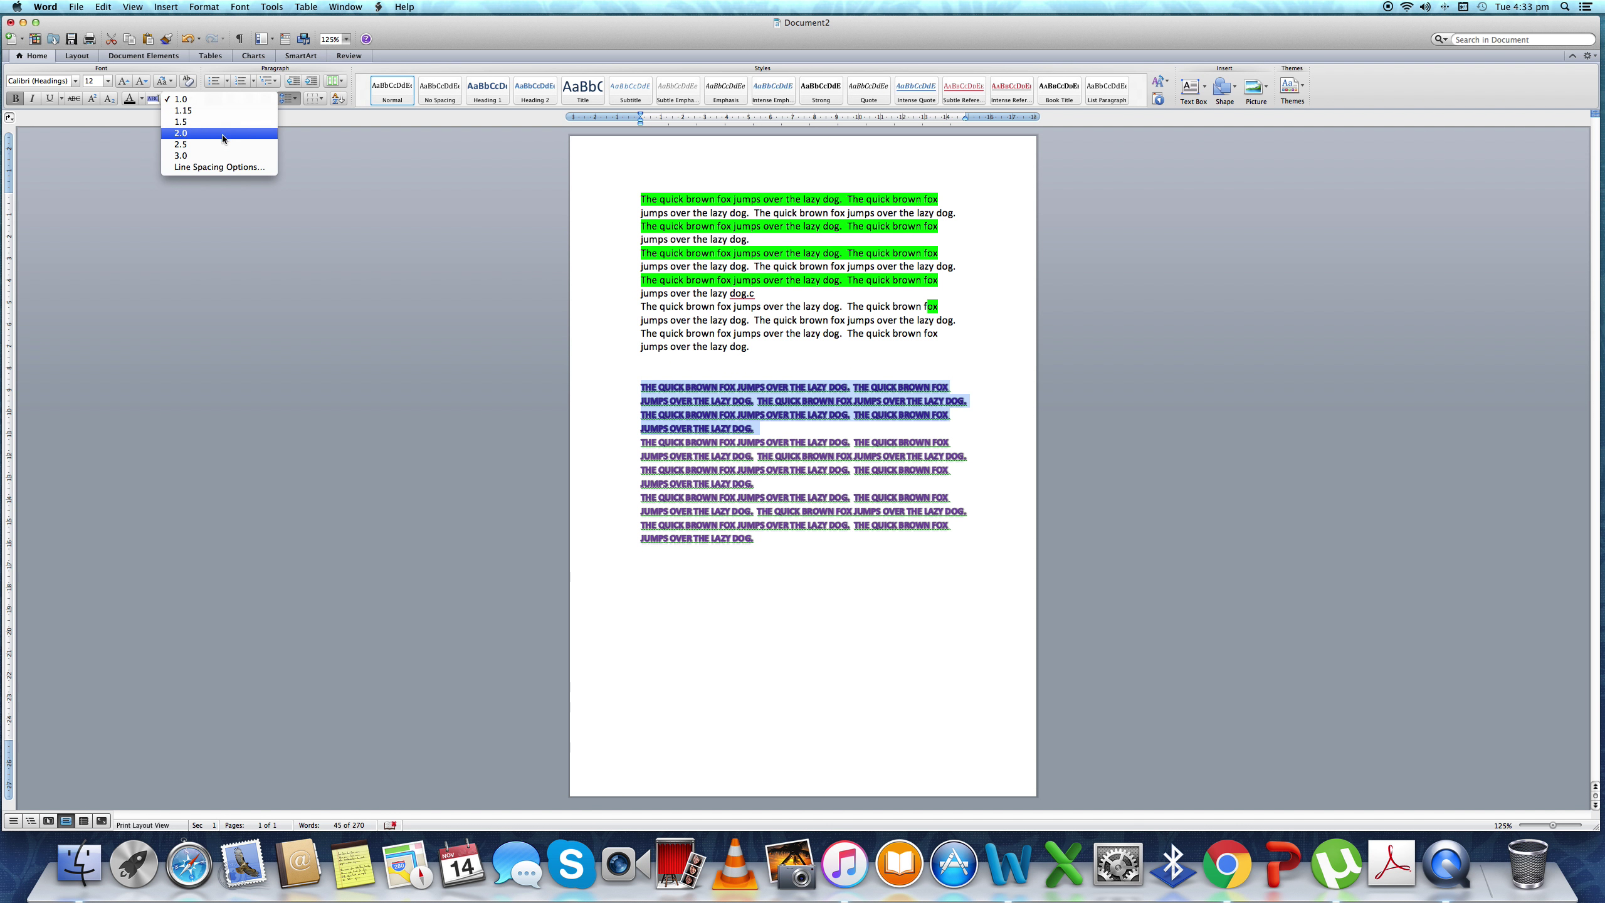
{"action": "left_click", "coordinate": [218, 155]}
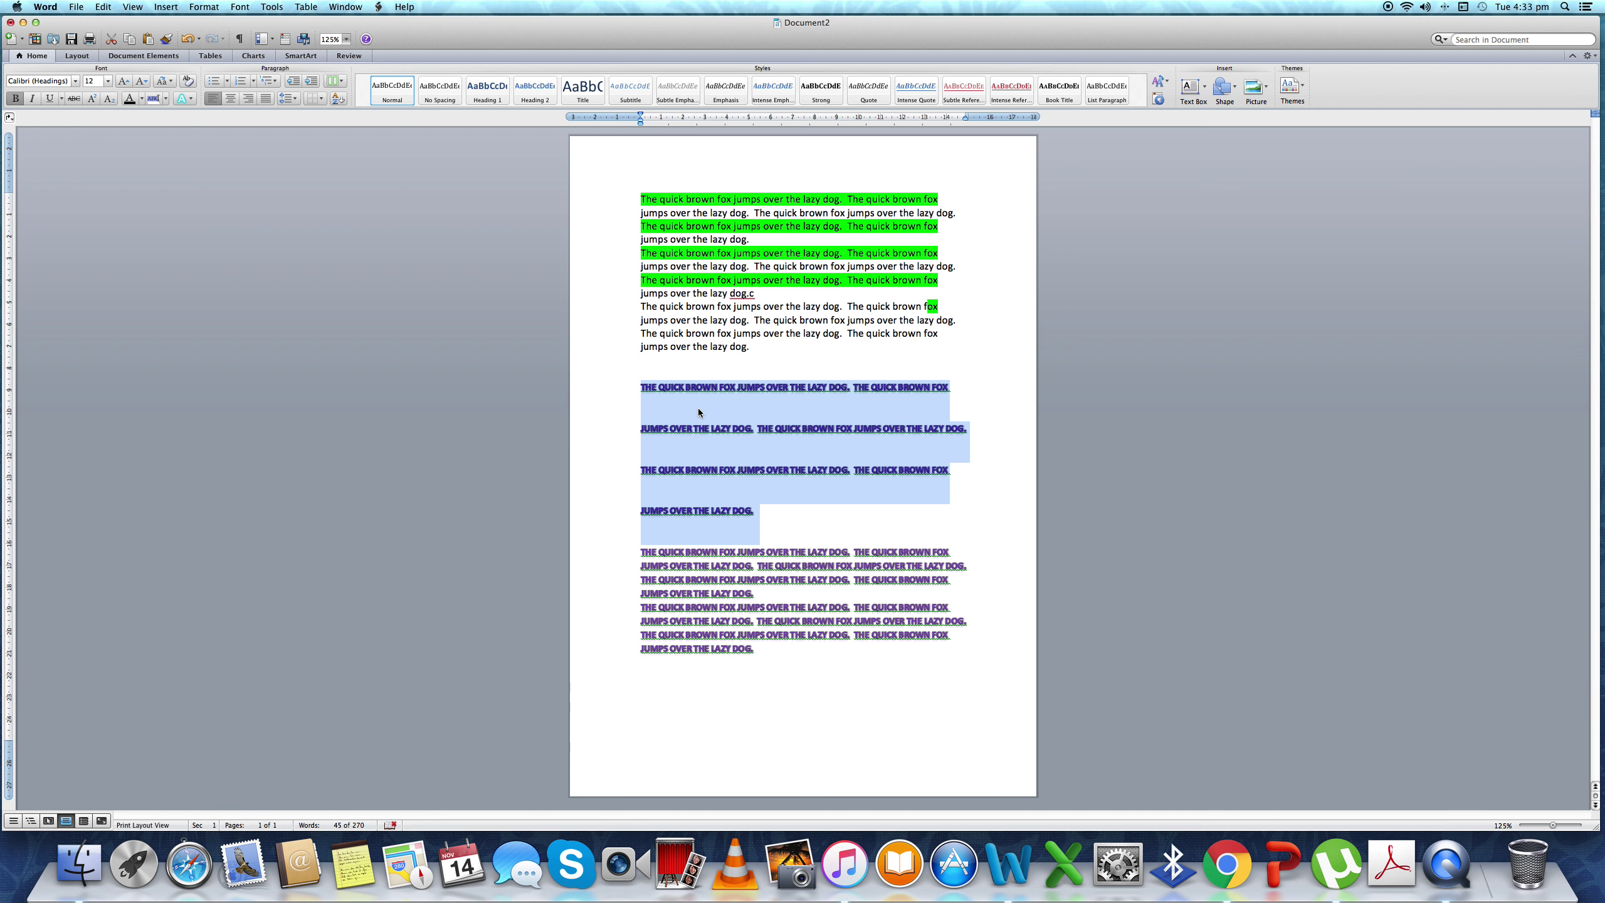
{"action": "left_click", "coordinate": [294, 99]}
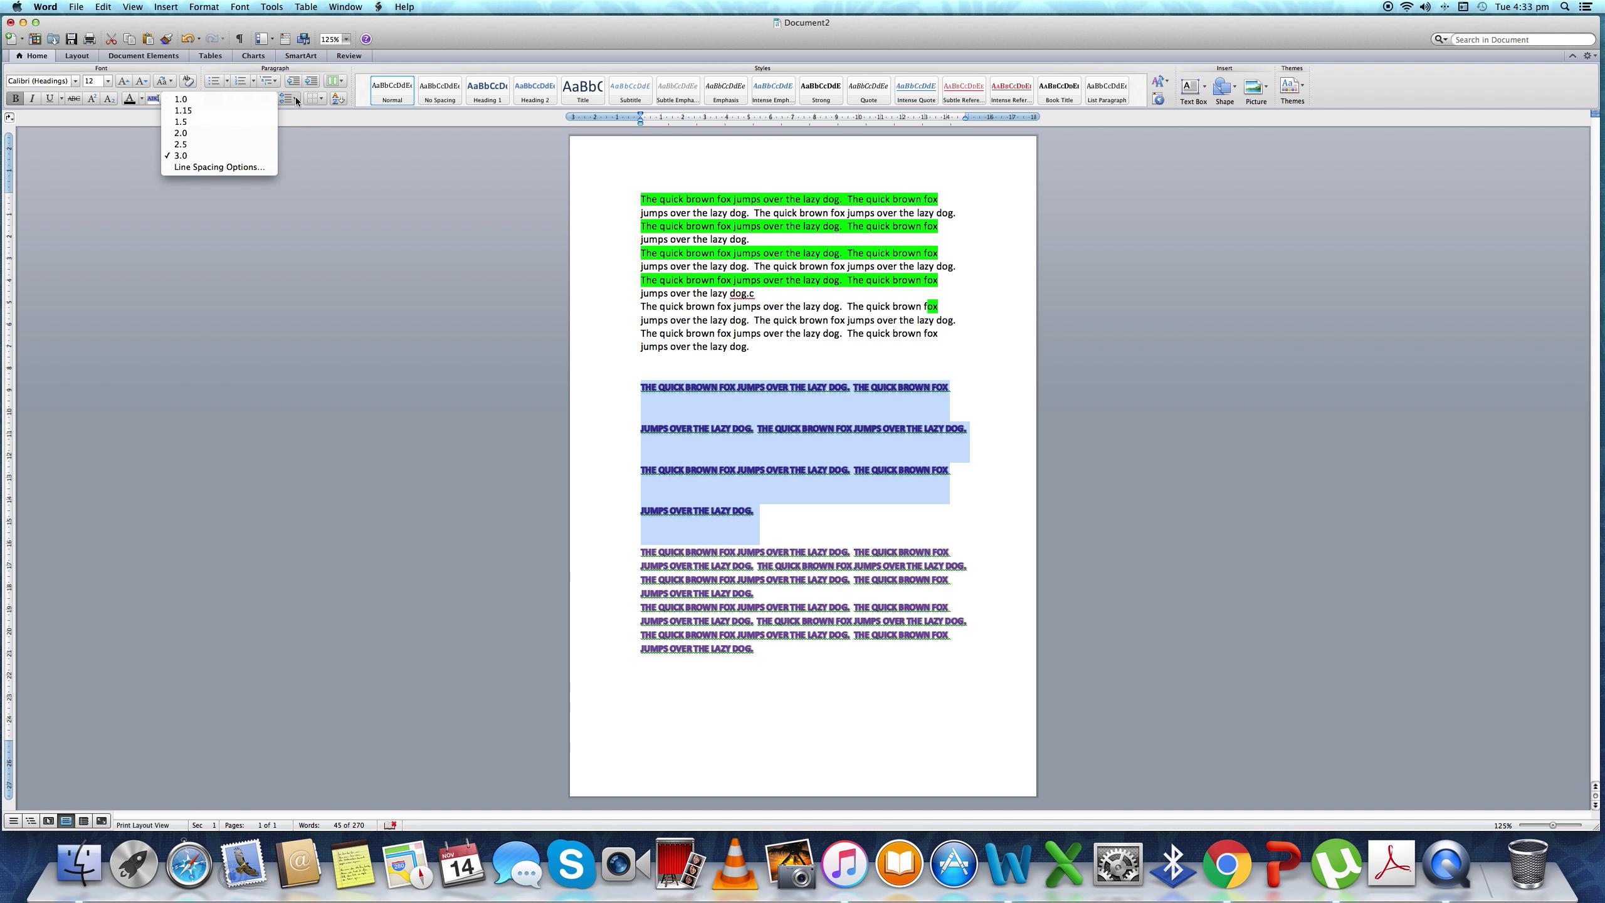
{"action": "left_click", "coordinate": [250, 122]}
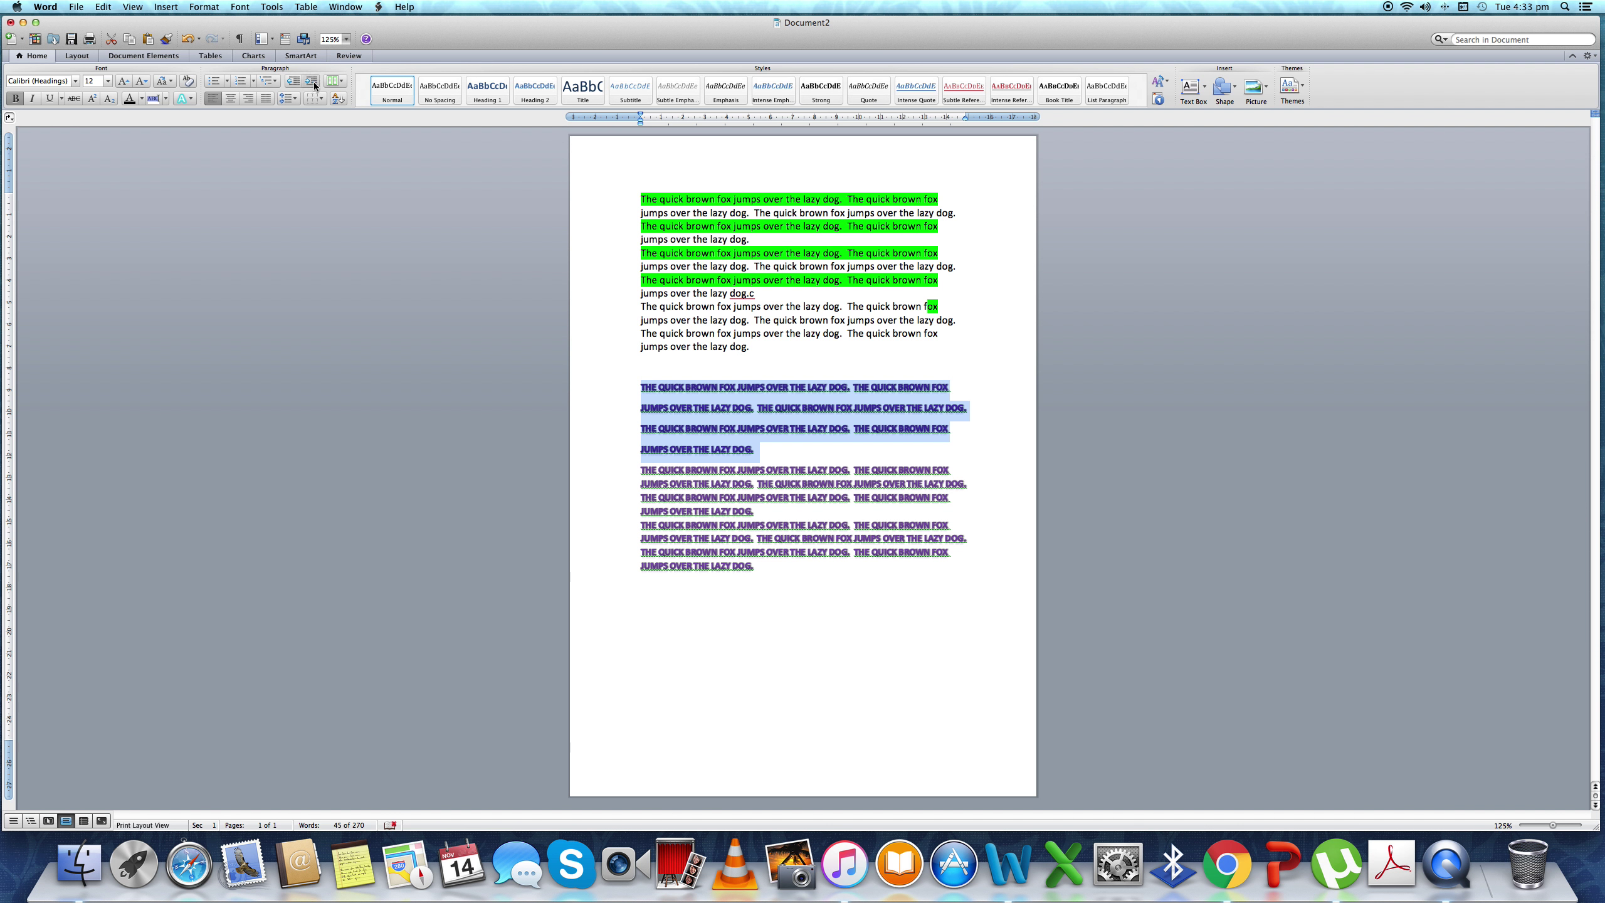
{"action": "left_click", "coordinate": [299, 101]}
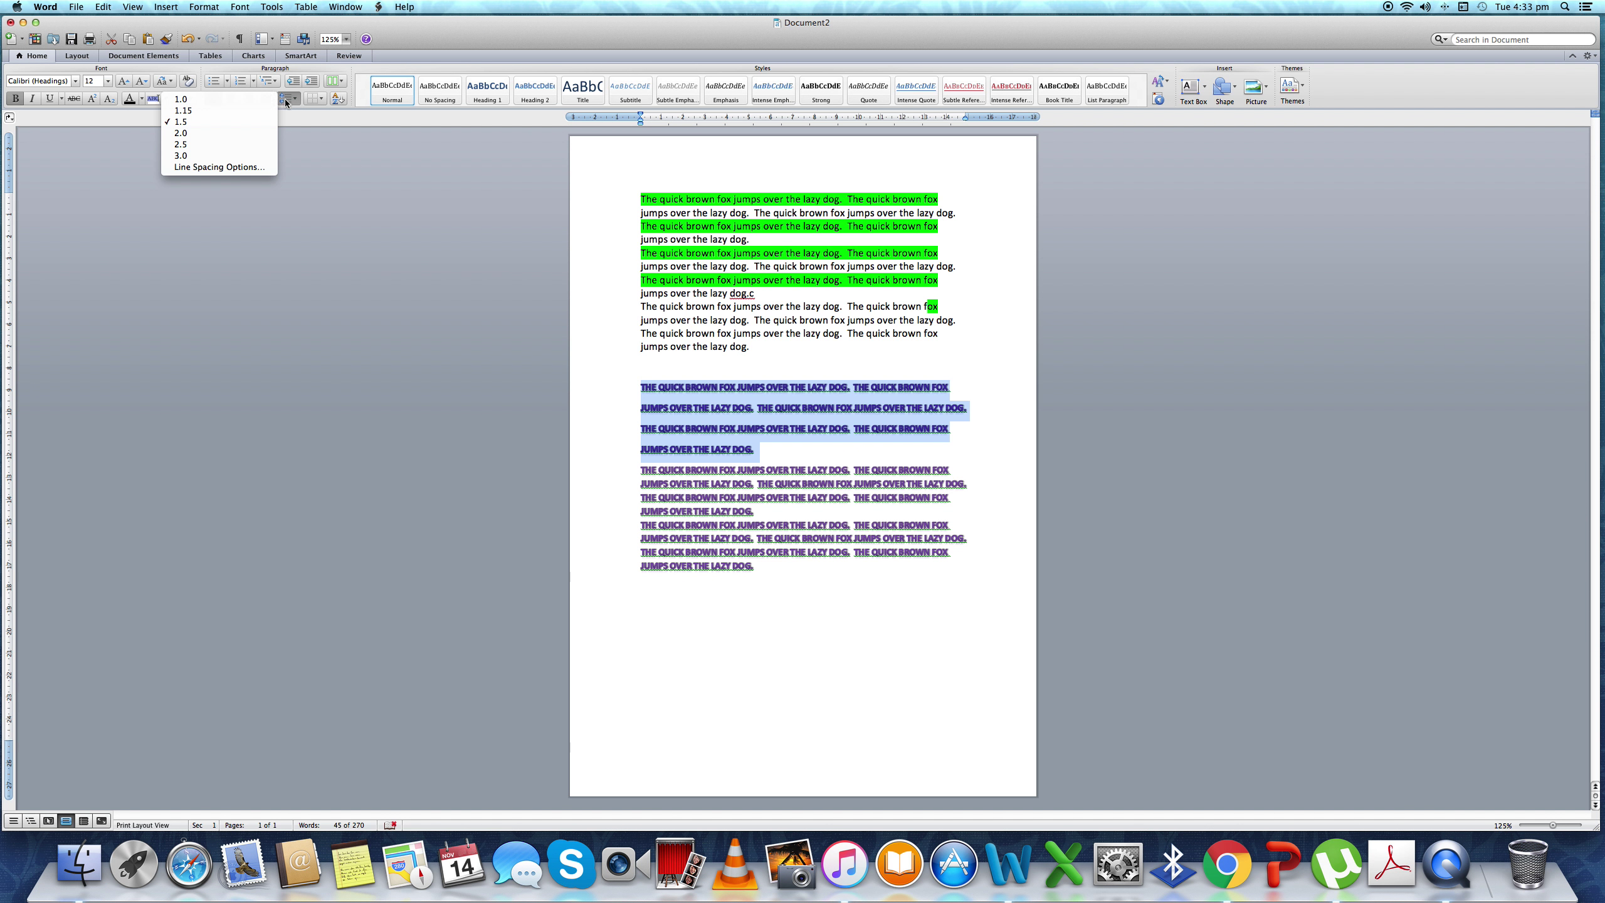
{"action": "left_click", "coordinate": [224, 100]}
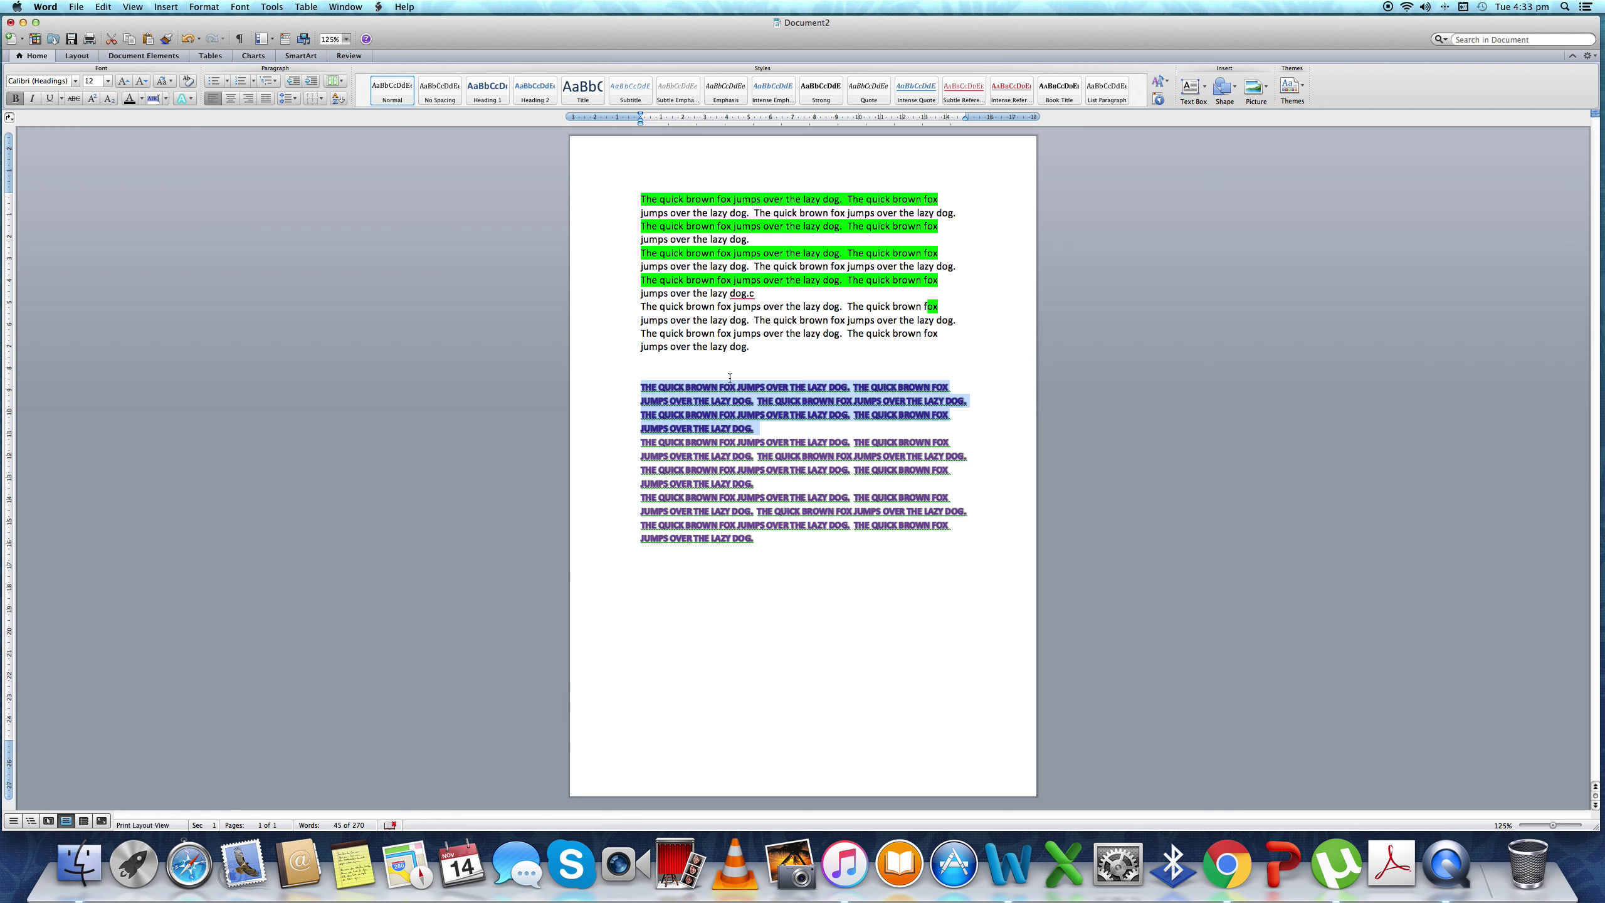
{"action": "left_click", "coordinate": [785, 430]}
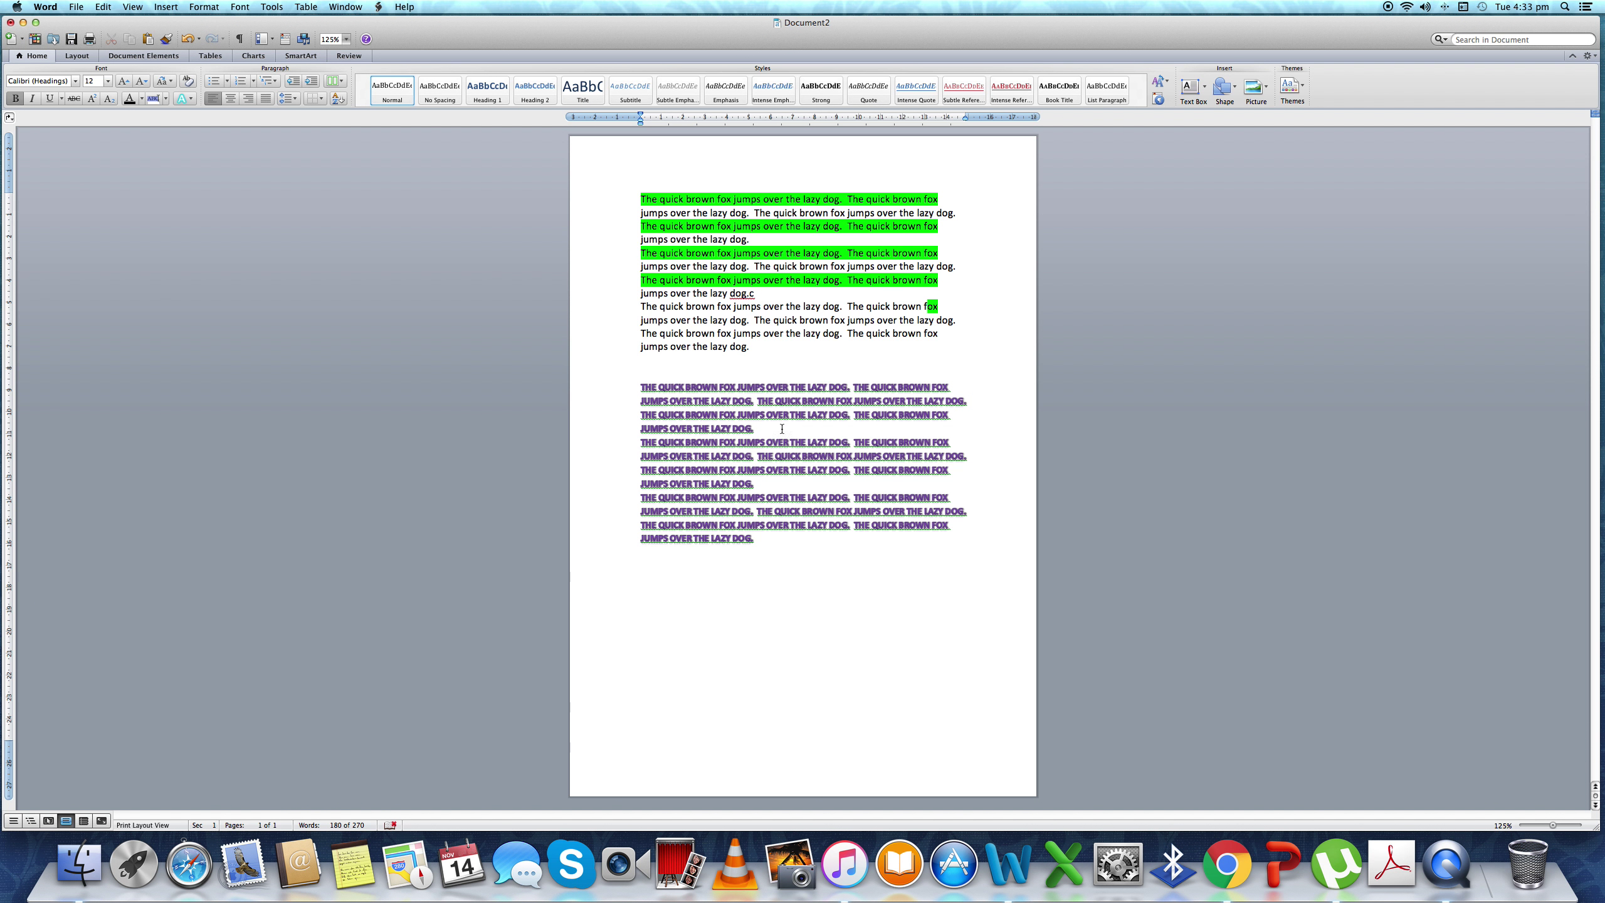
{"action": "left_click", "coordinate": [295, 99]}
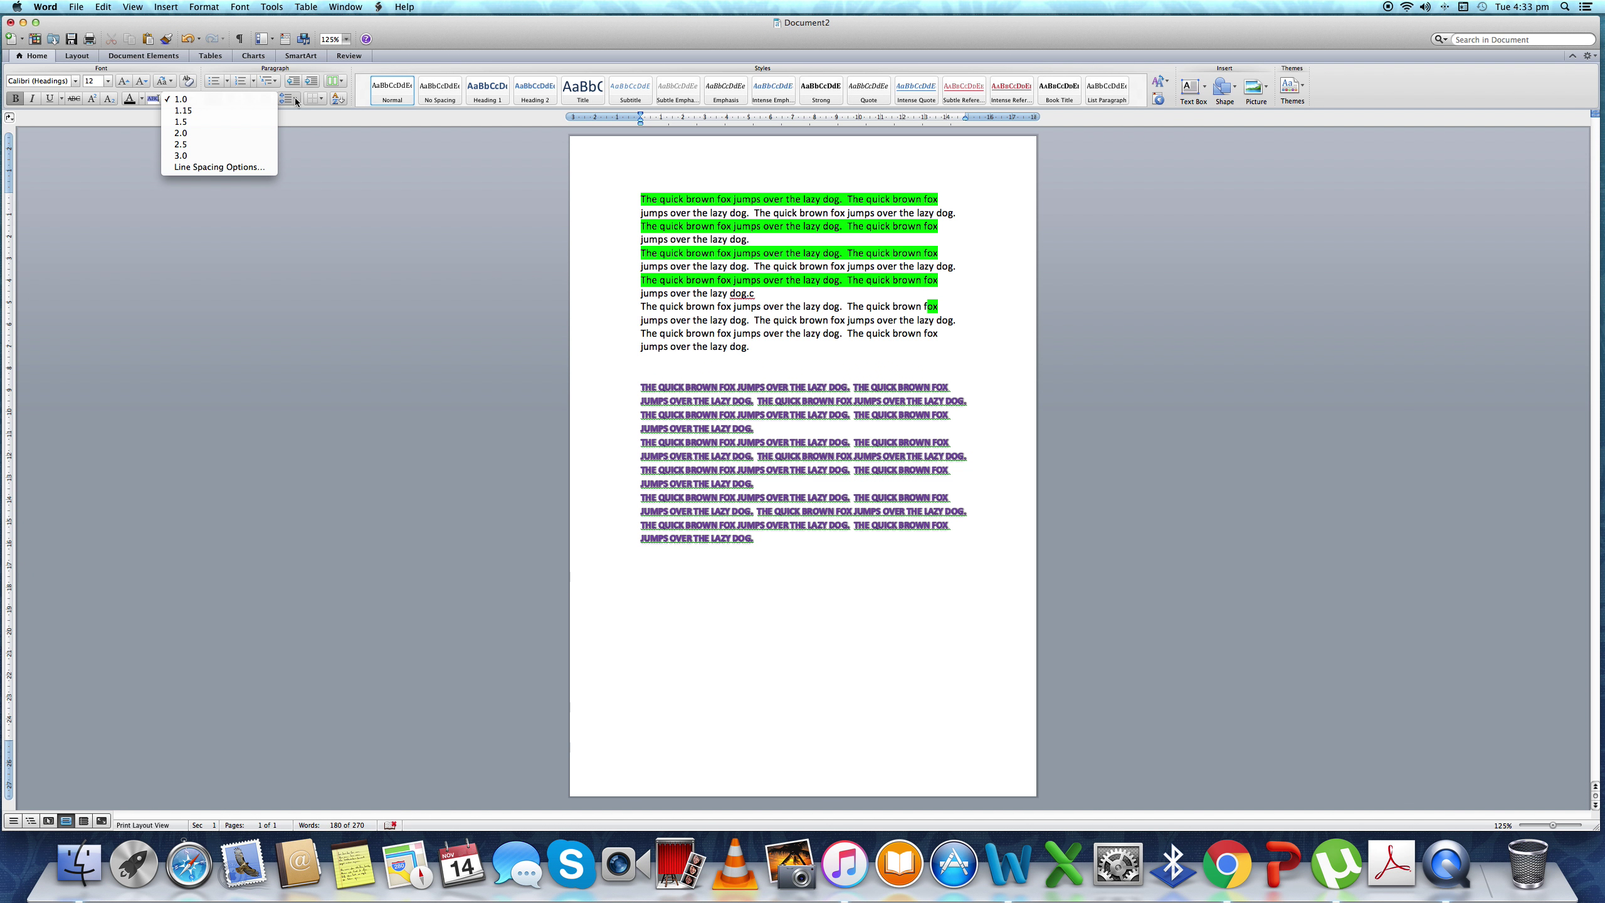
{"action": "left_click", "coordinate": [294, 100]}
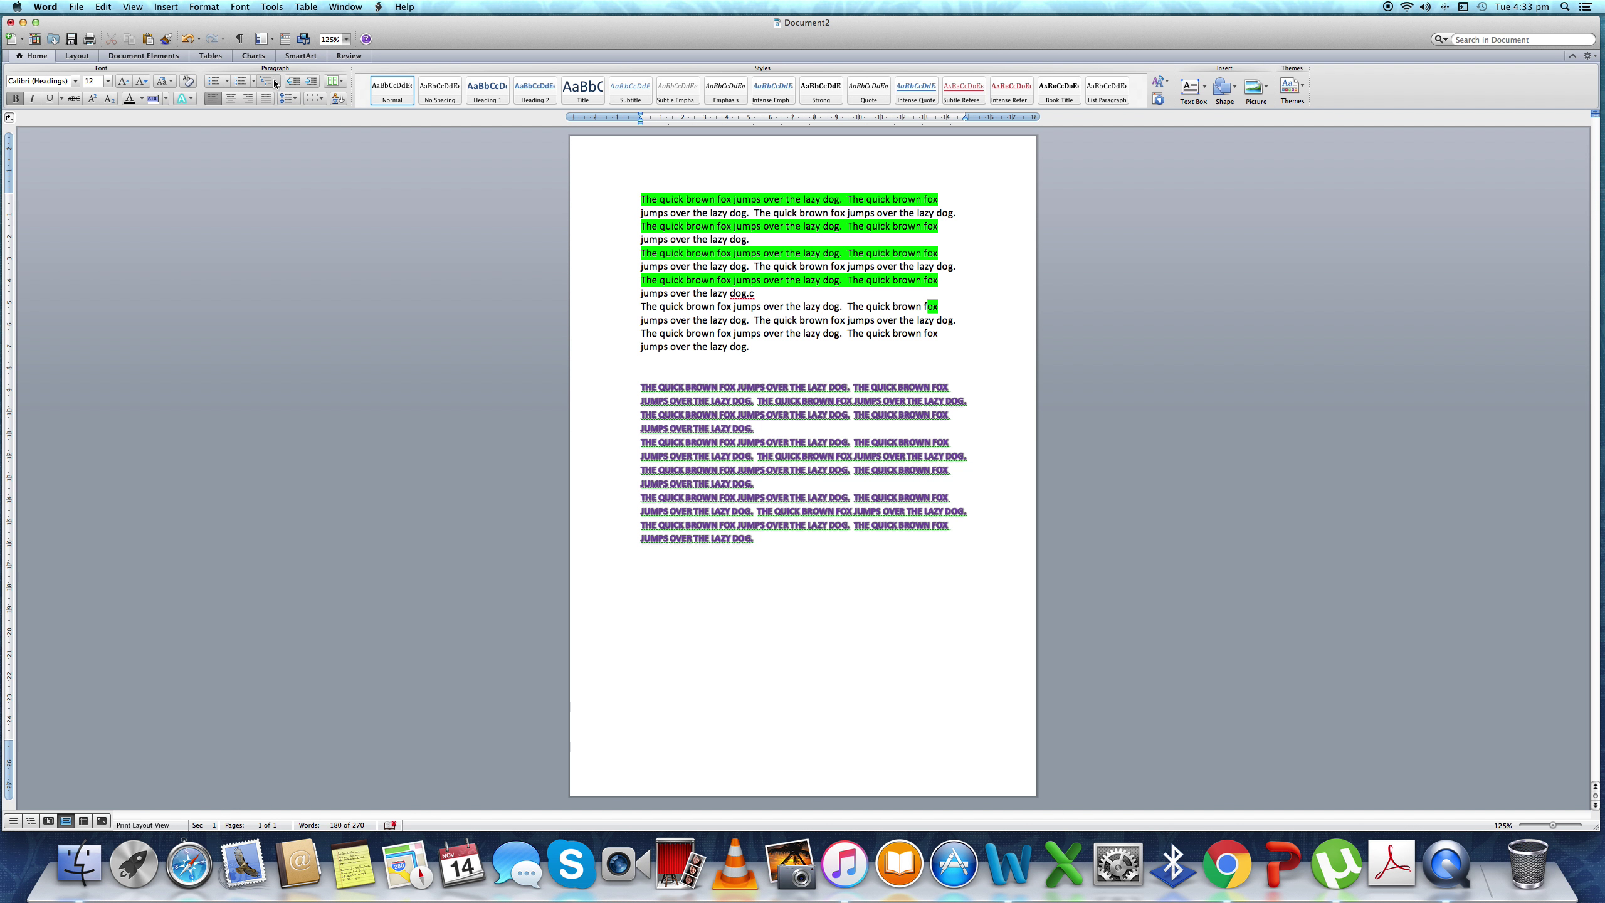
Step: Make the first uppercase purple paragraph numbered list item 1
{"action": "left_click_drag", "start_coordinate": [641, 385], "coordinate": [828, 425]}
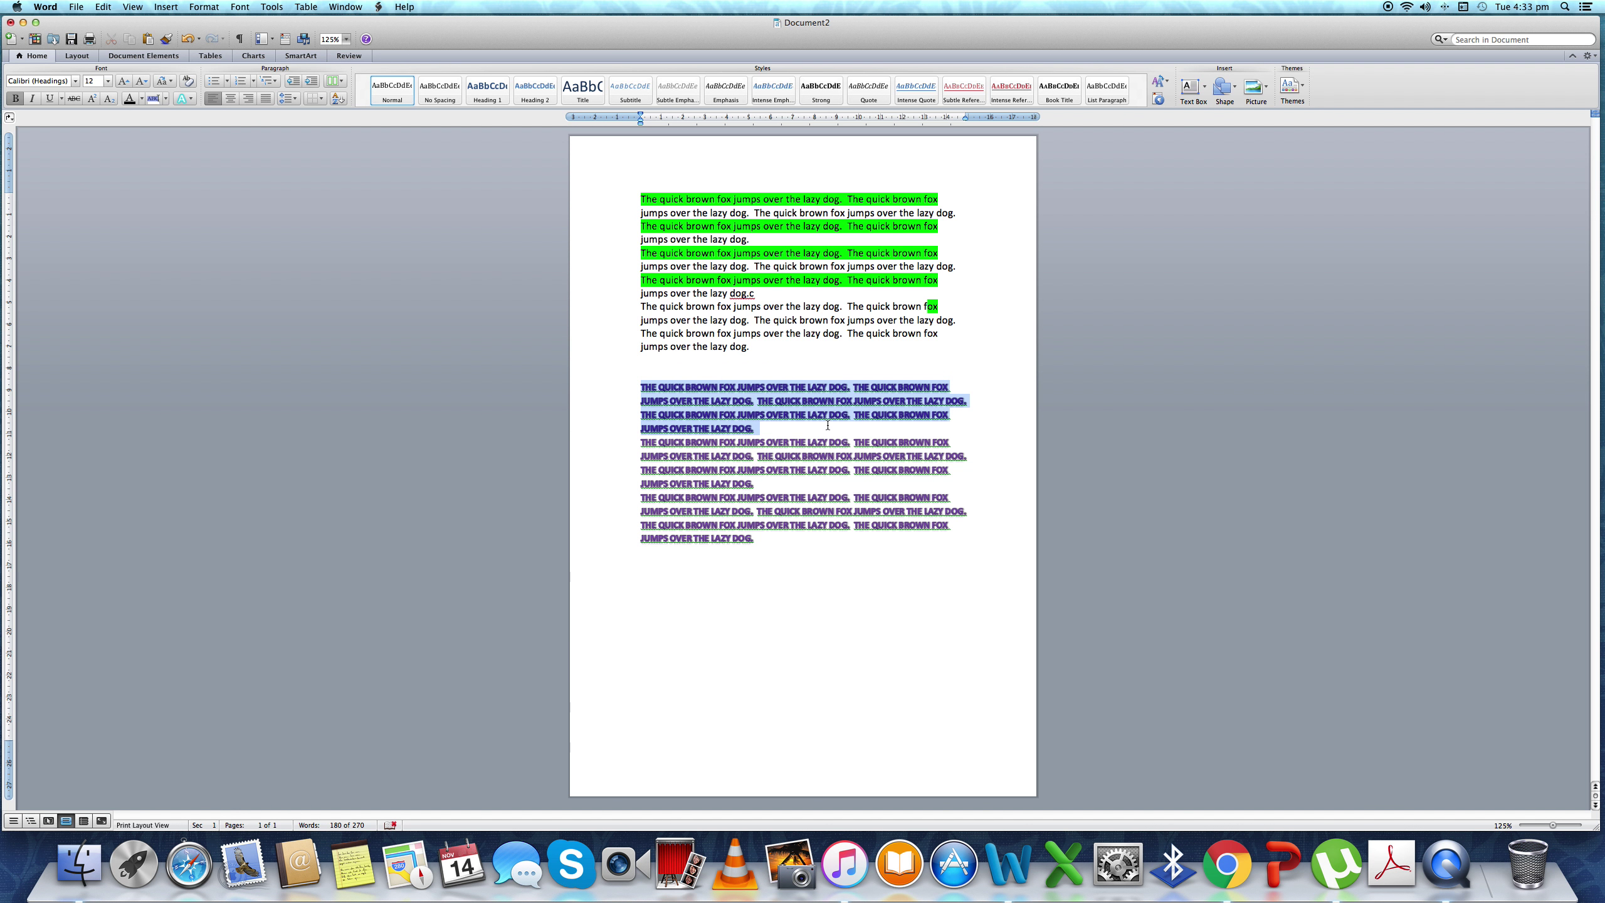
{"action": "left_click", "coordinate": [270, 81]}
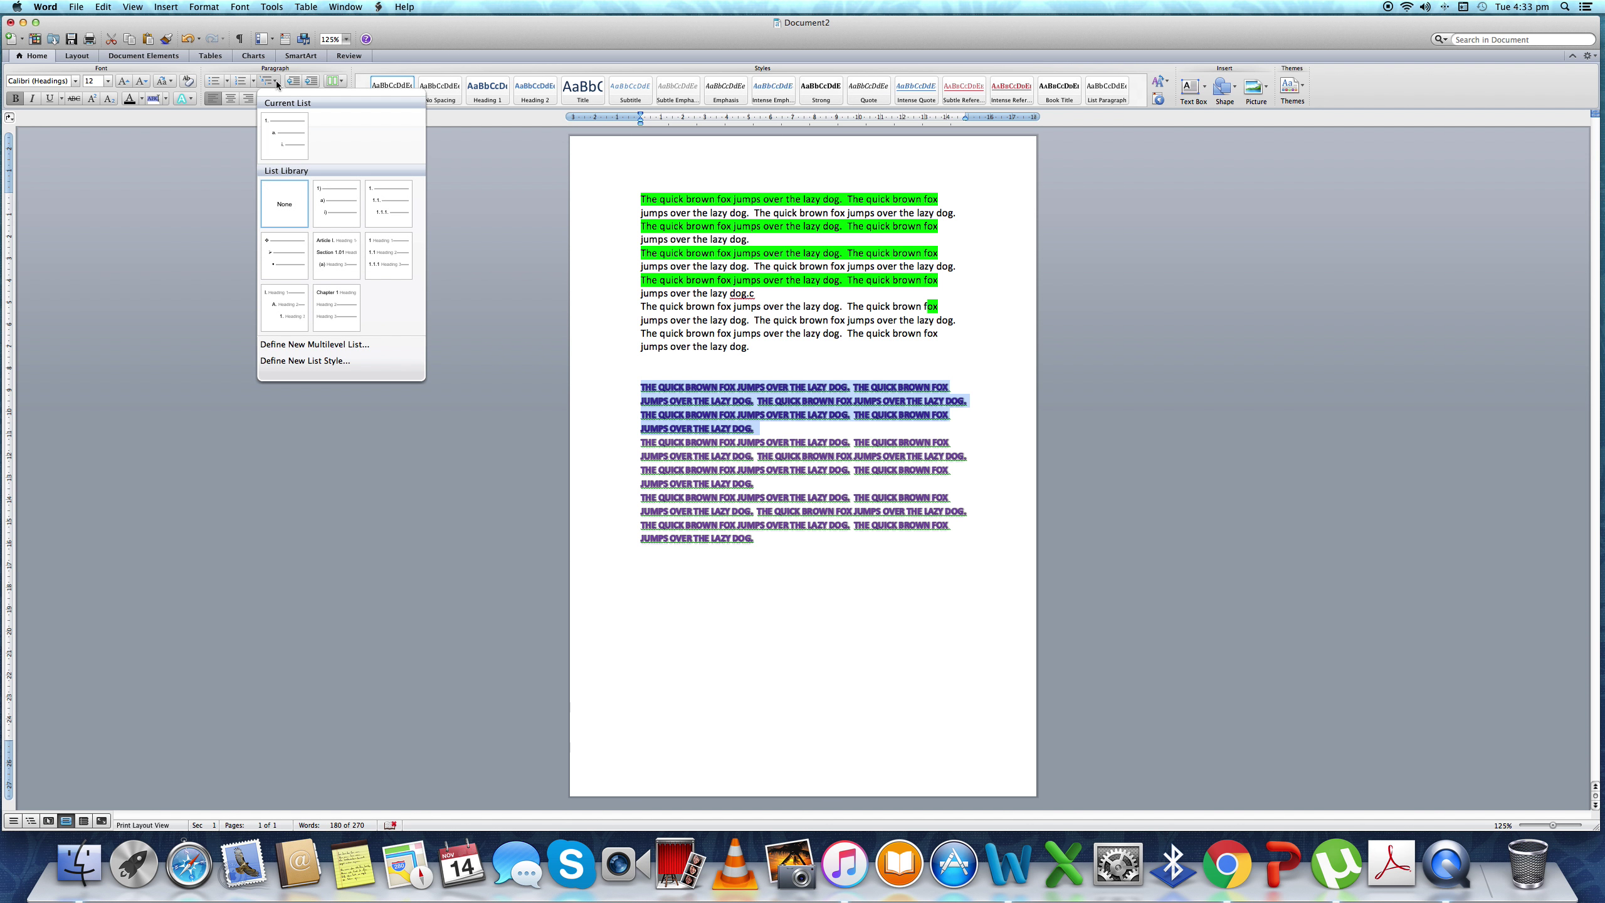
{"action": "left_click", "coordinate": [284, 129]}
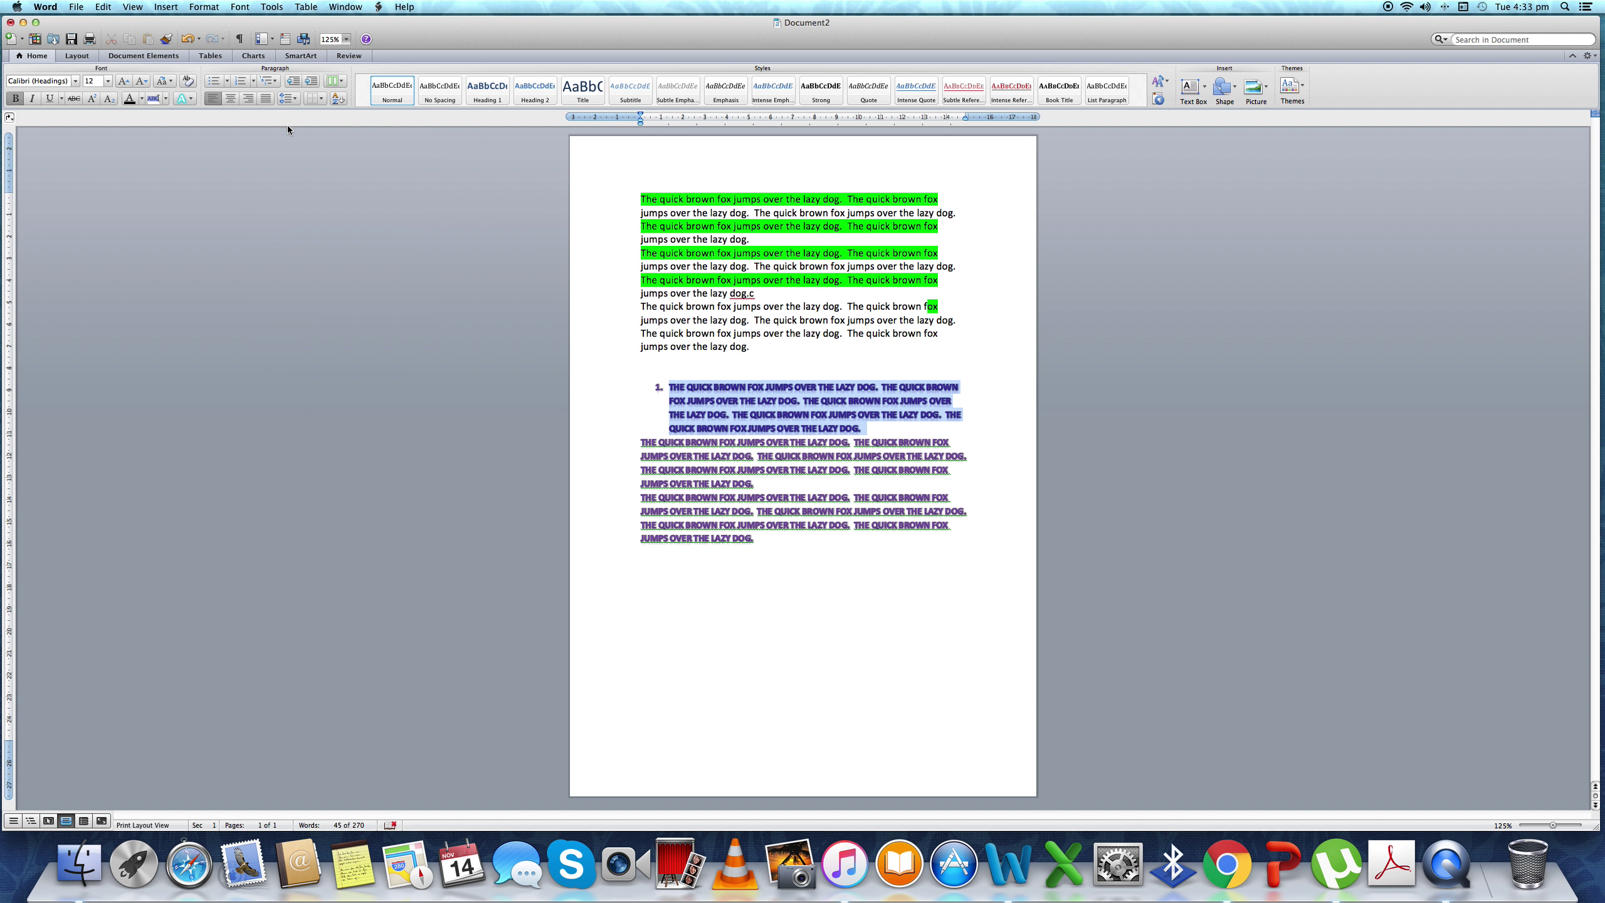
{"action": "left_click", "coordinate": [668, 429]}
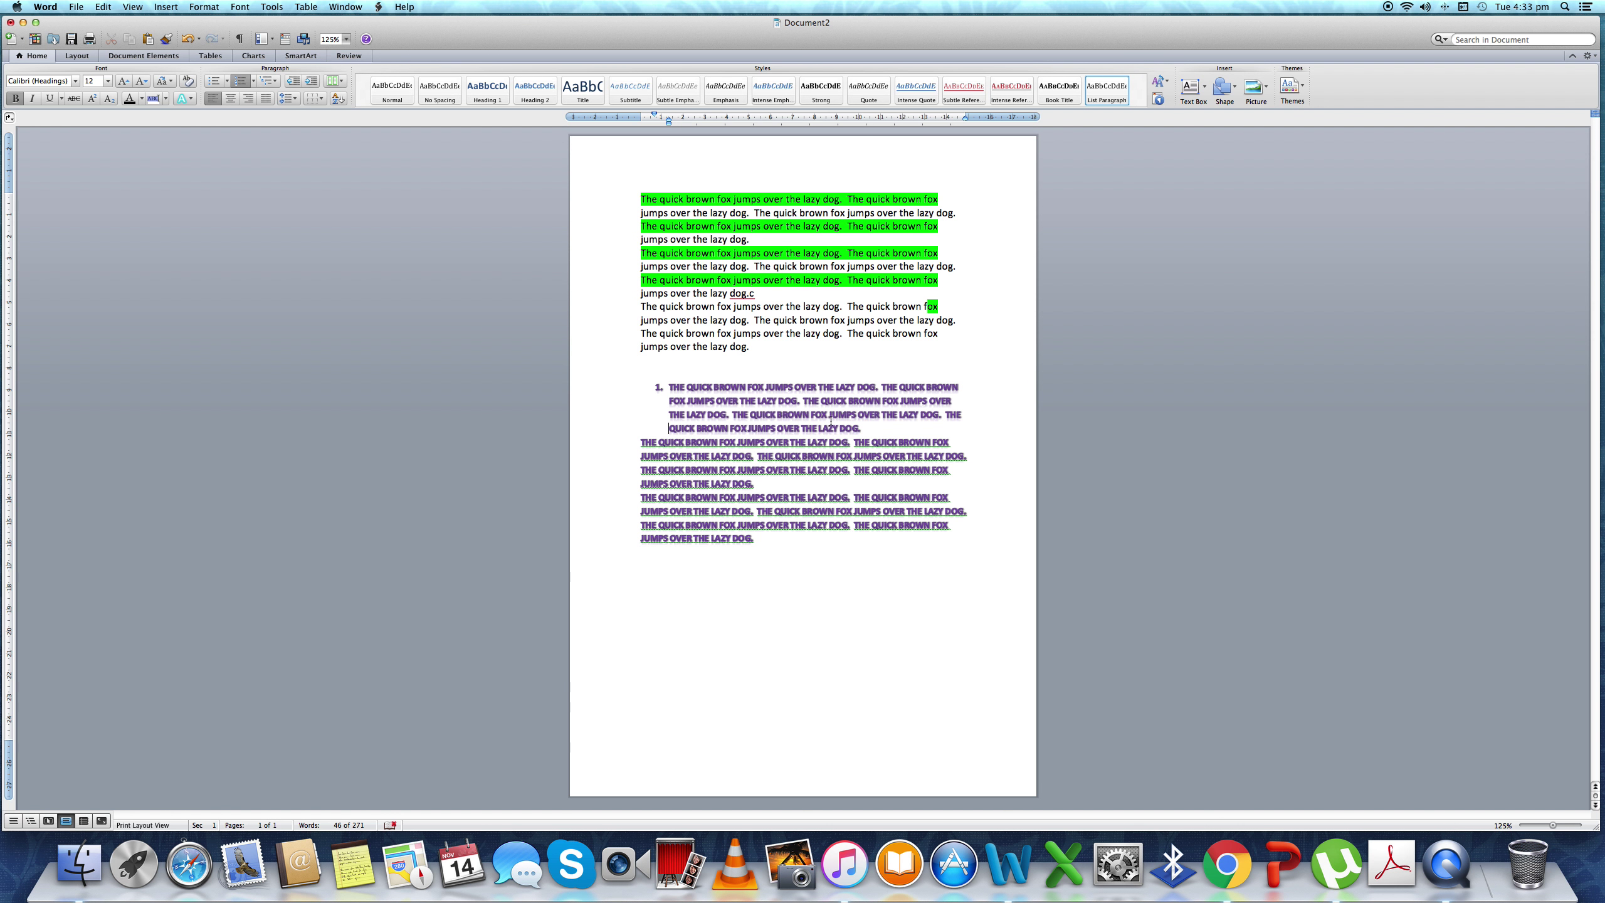
Step: Test new list lines and typed text after item 1, then remove them with Backspace
{"action": "left_click", "coordinate": [863, 428]}
{"action": "key", "text": "Return"}
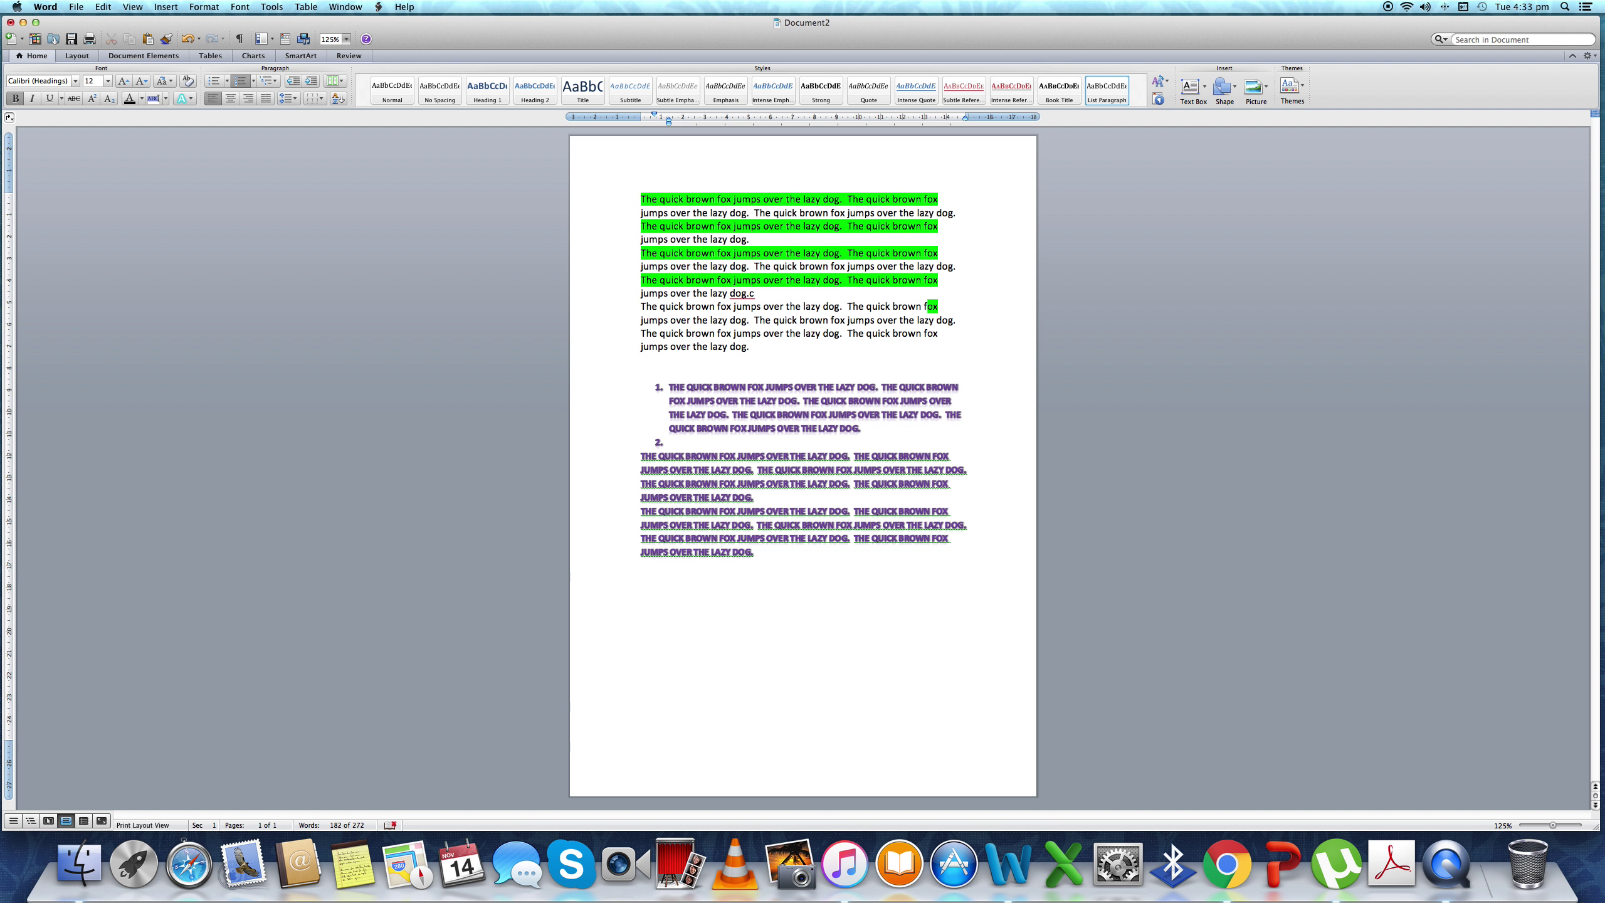
{"action": "key", "text": "Return"}
{"action": "key", "text": "Return"}
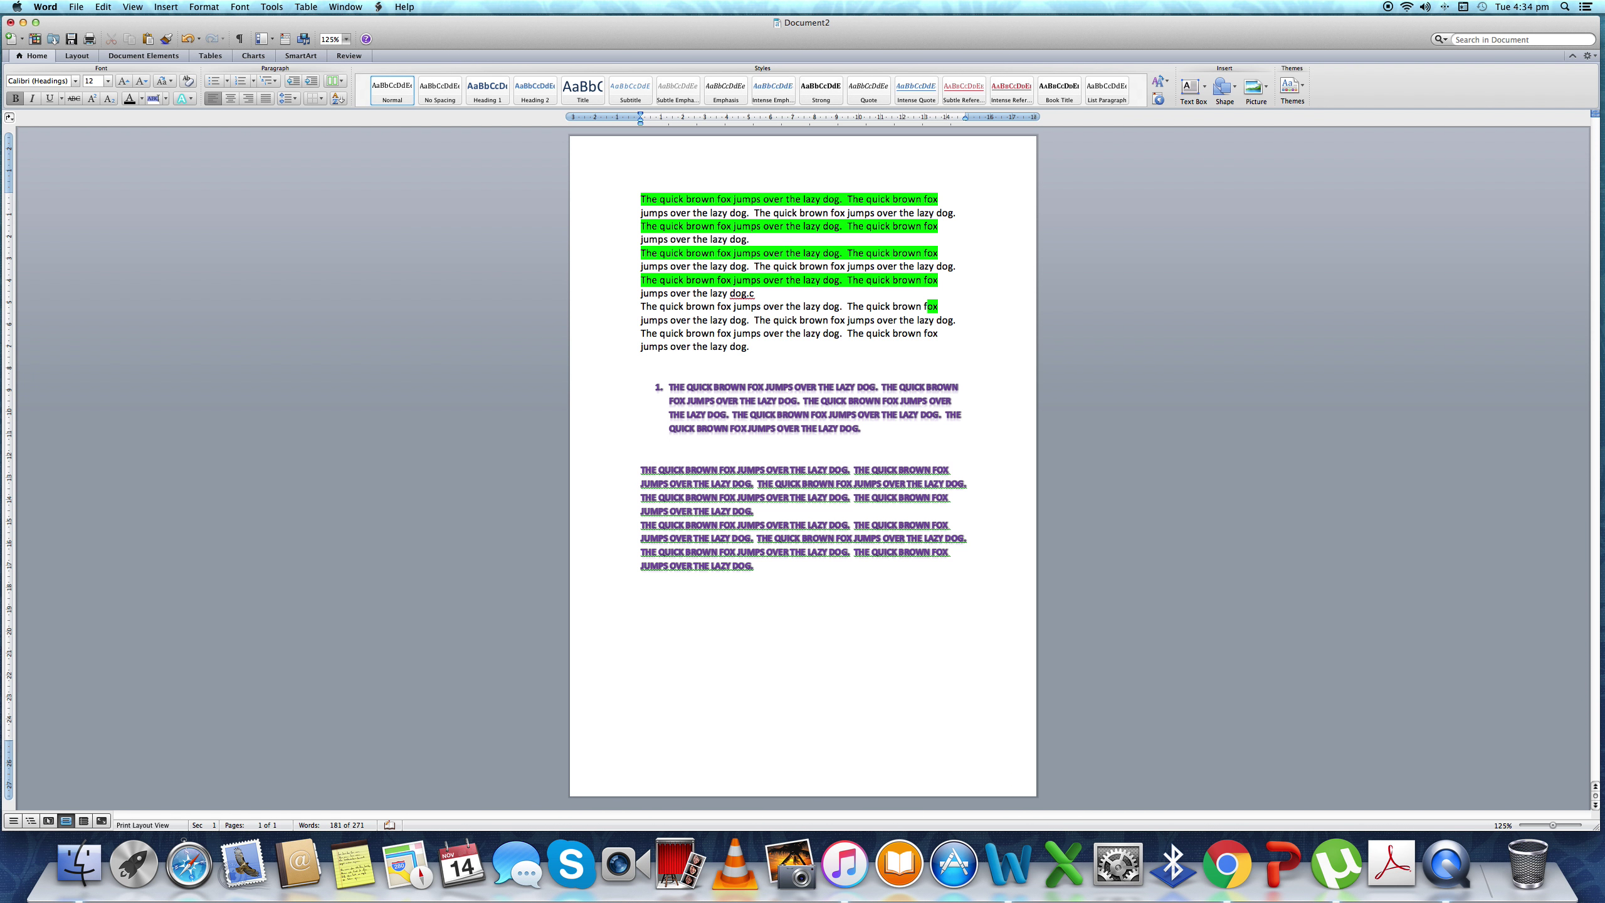
{"action": "key", "text": "Return"}
{"action": "type", "text": "HGGFH"}
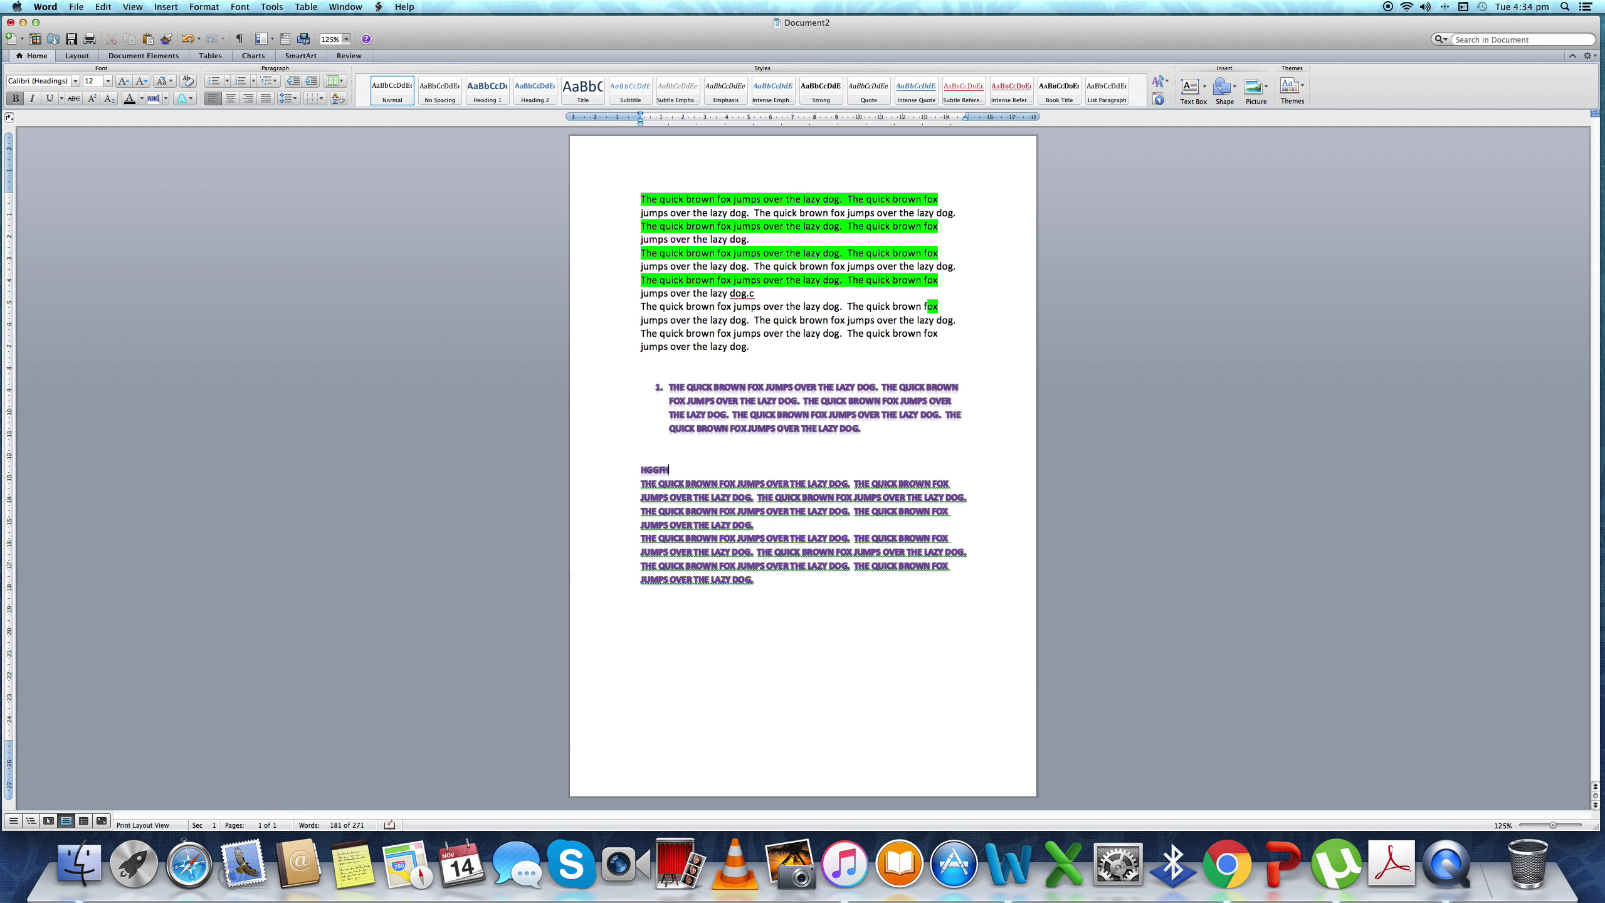
{"action": "key", "text": "Return"}
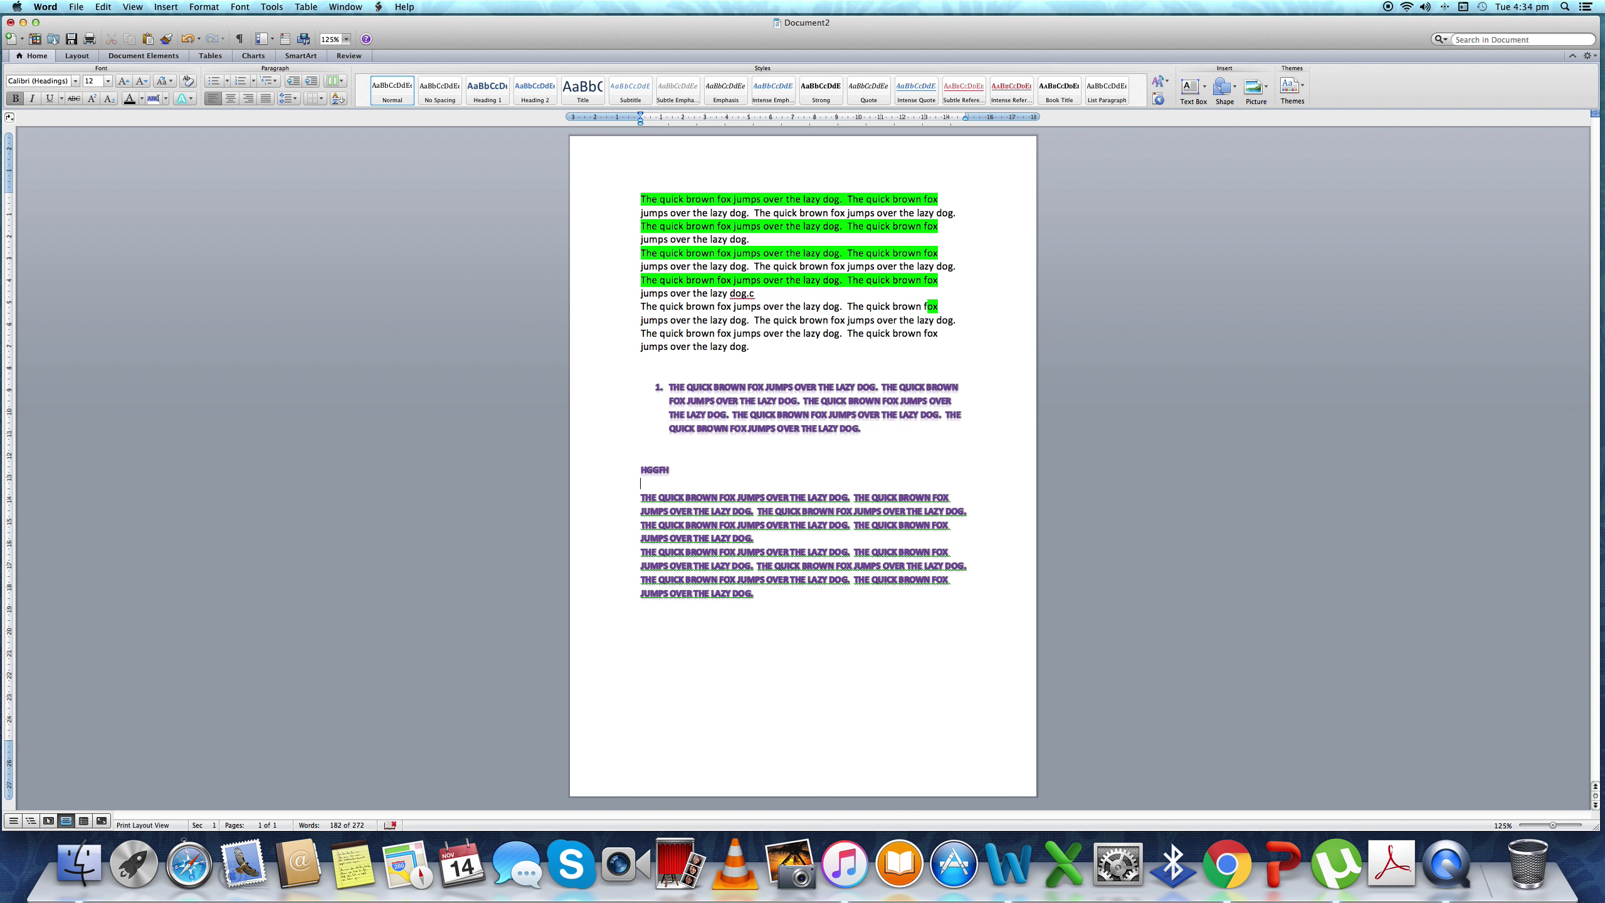
{"action": "key", "text": "BackSpace"}
{"action": "key", "text": "BackSpace"}
{"action": "key", "text": "BackSpace"}
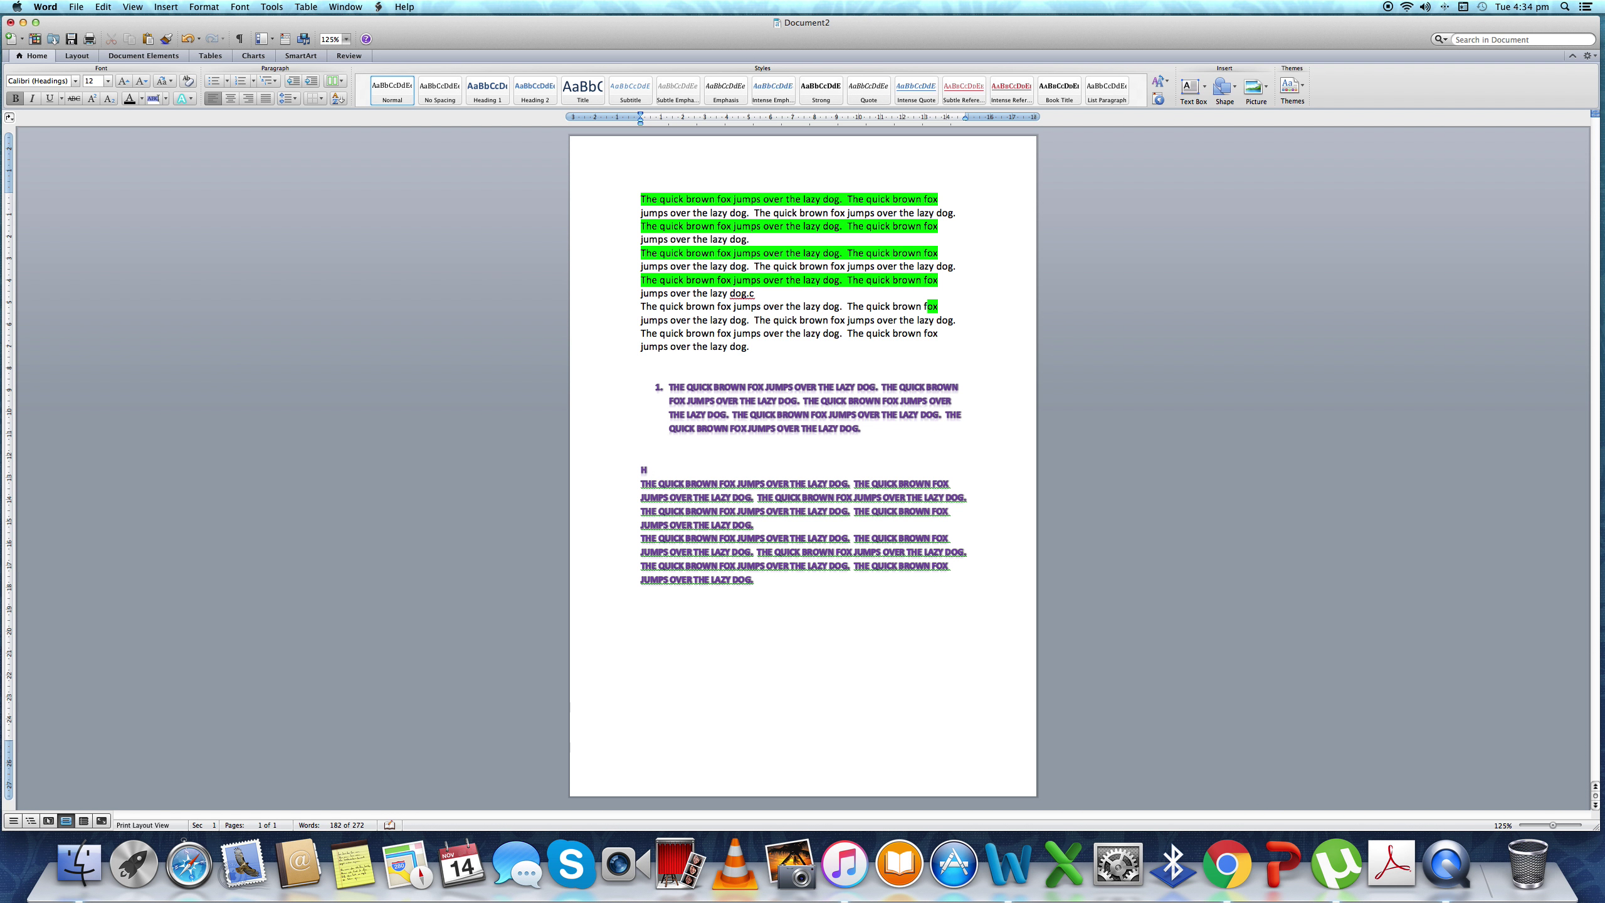
{"action": "key", "text": "BackSpace"}
{"action": "key", "text": "BackSpace"}
{"action": "key", "text": "BackSpace"}
{"action": "key", "text": "BackSpace"}
{"action": "key", "text": "BackSpace"}
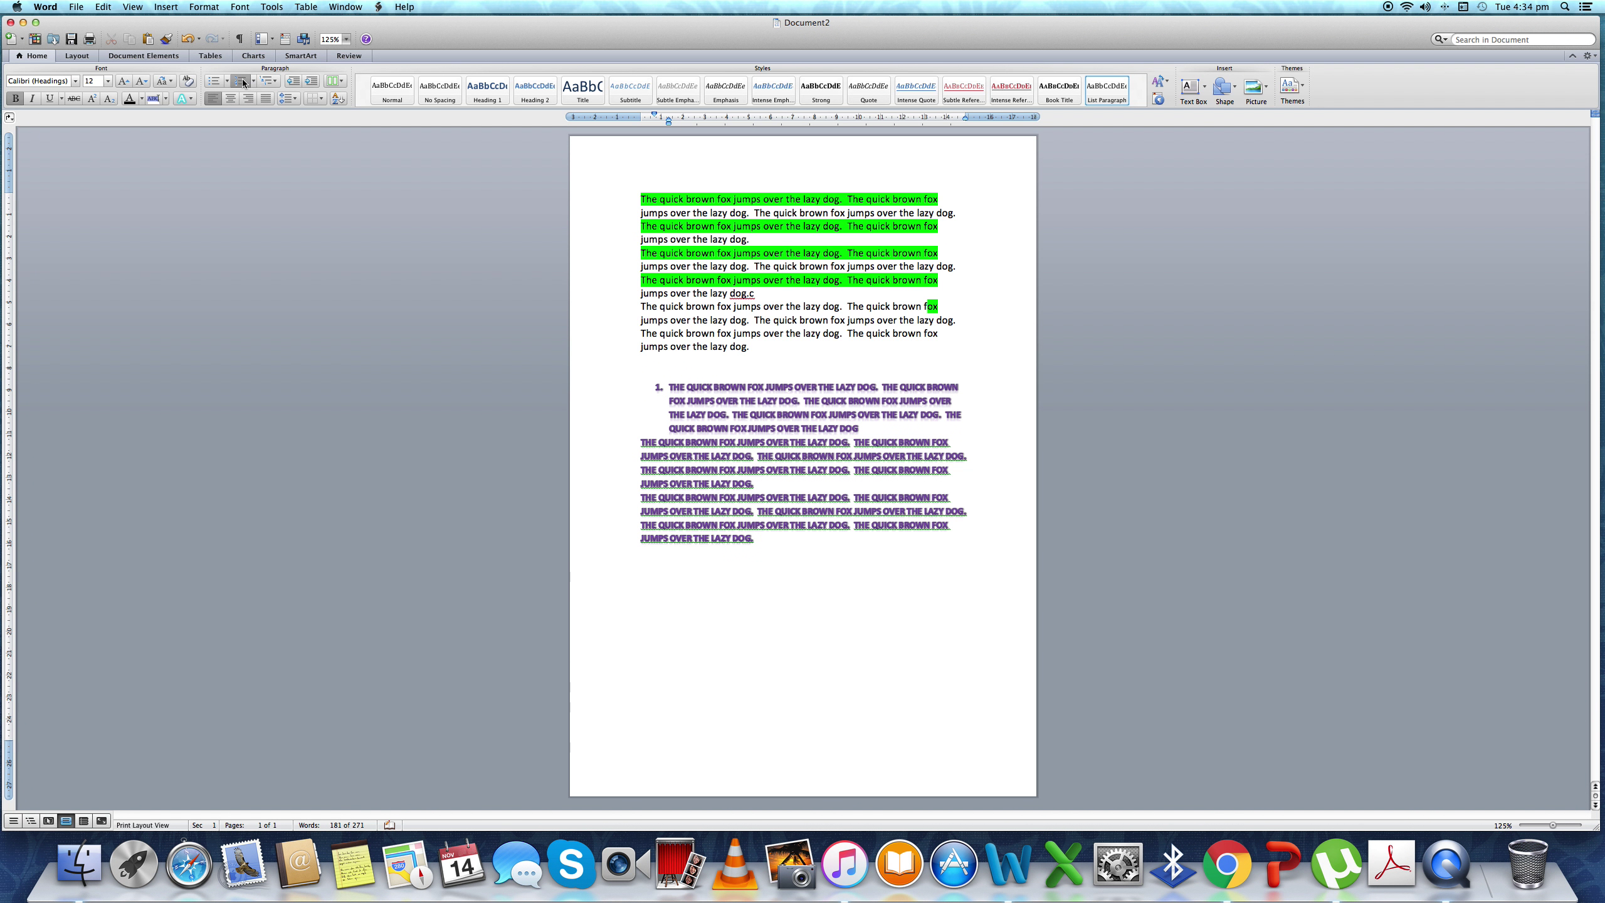
Step: Replace the '1.' numbering with a diamond bullet from the Multilevel List styles
{"action": "left_click", "coordinate": [267, 82]}
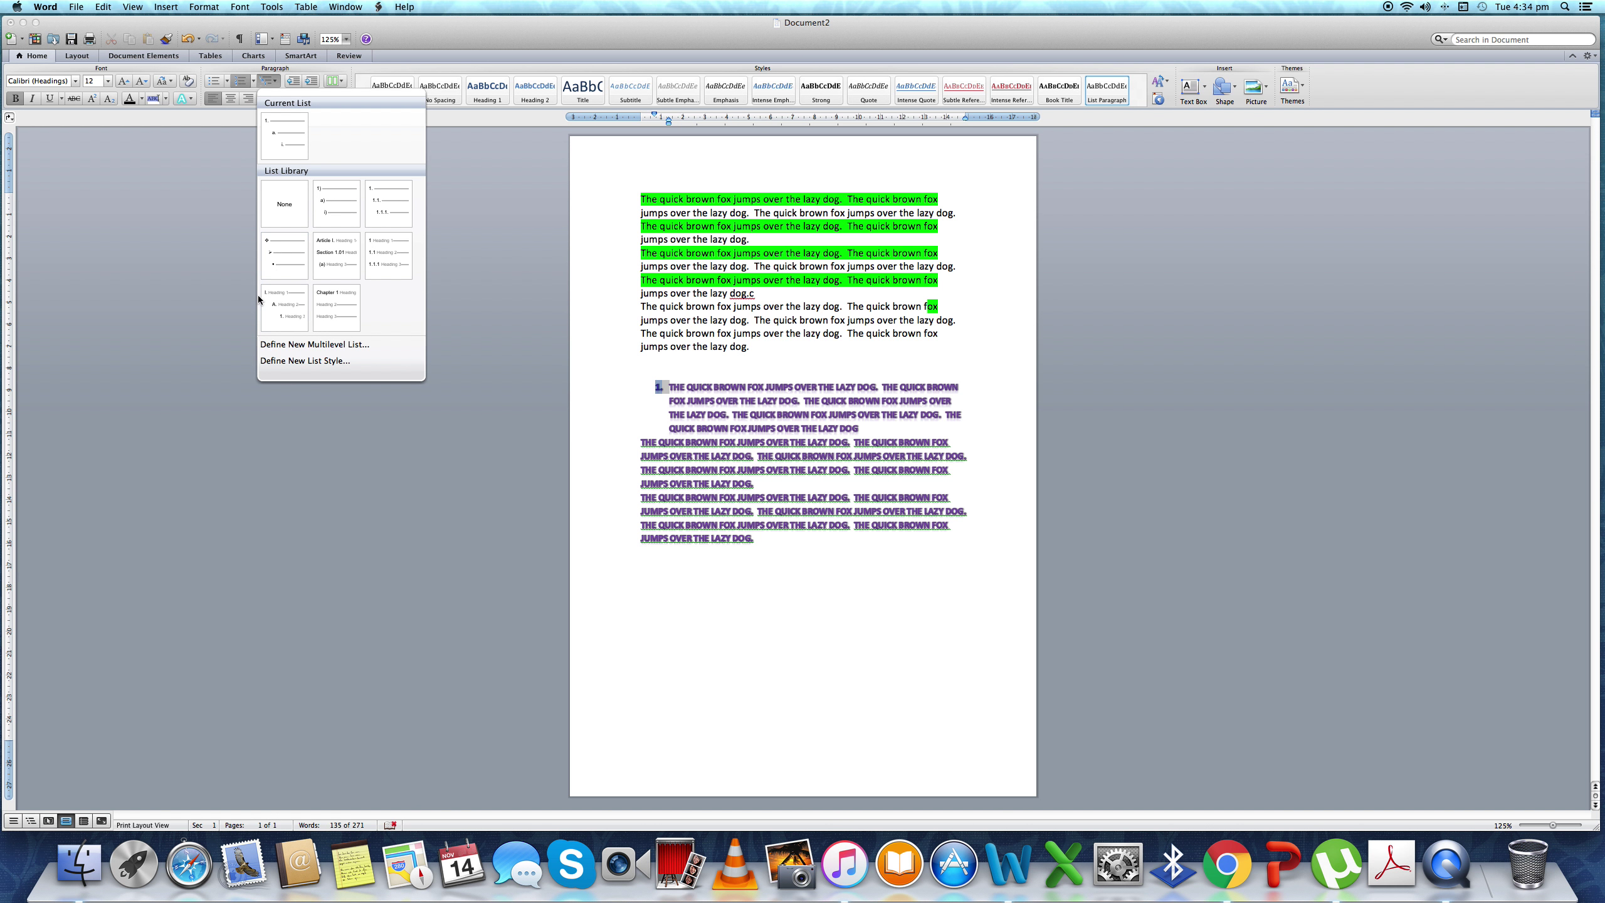
{"action": "left_click", "coordinate": [279, 256]}
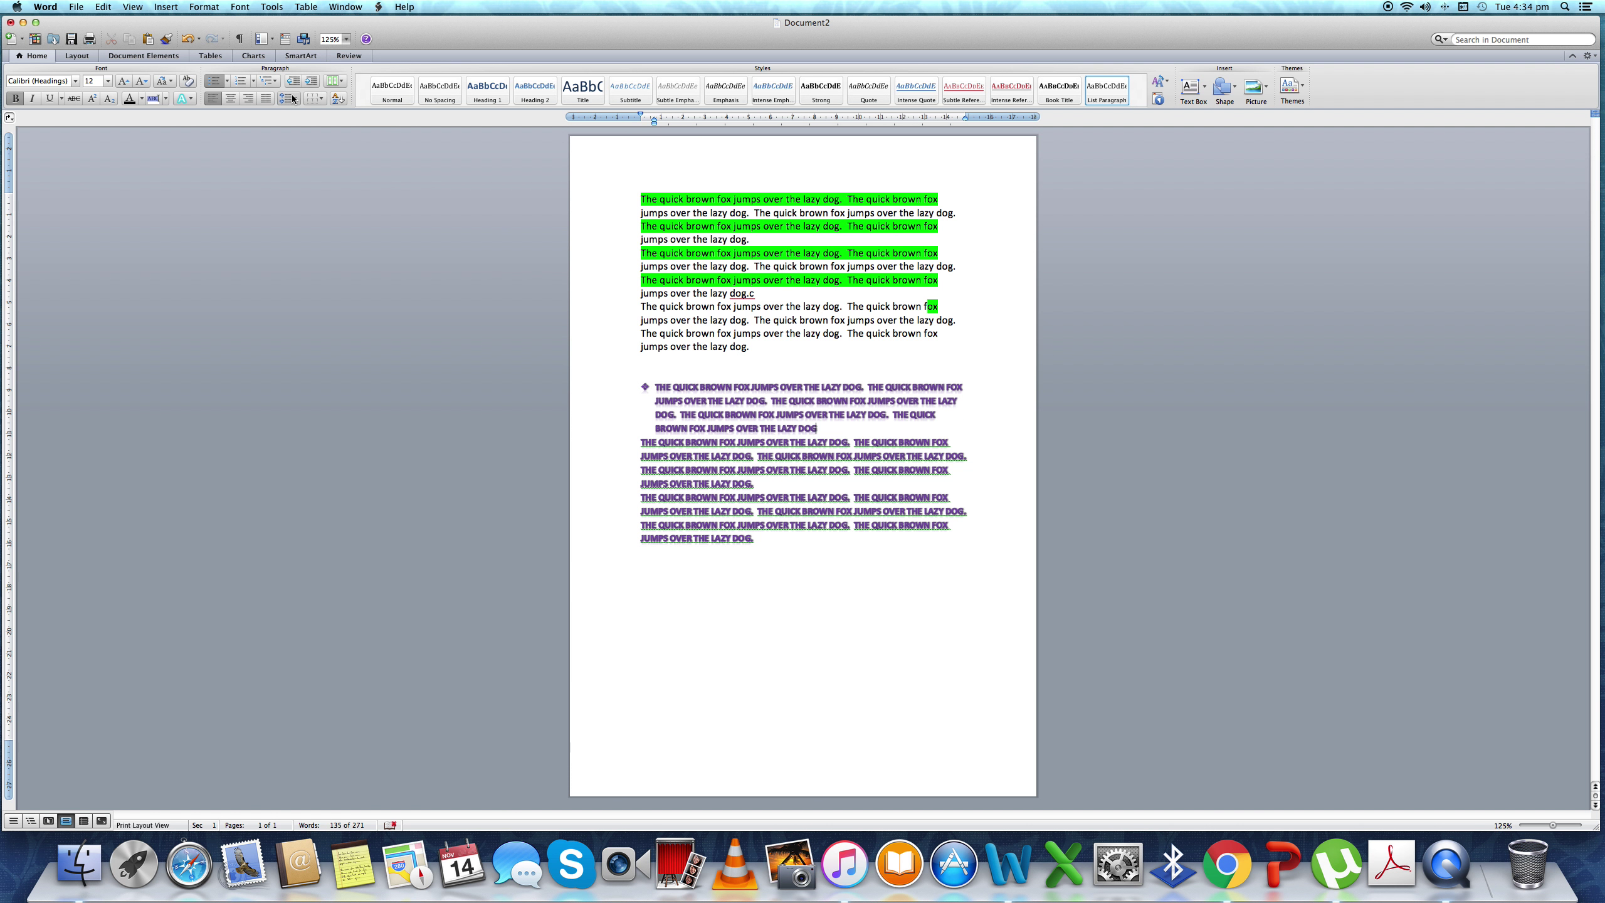
{"action": "left_click", "coordinate": [342, 85]}
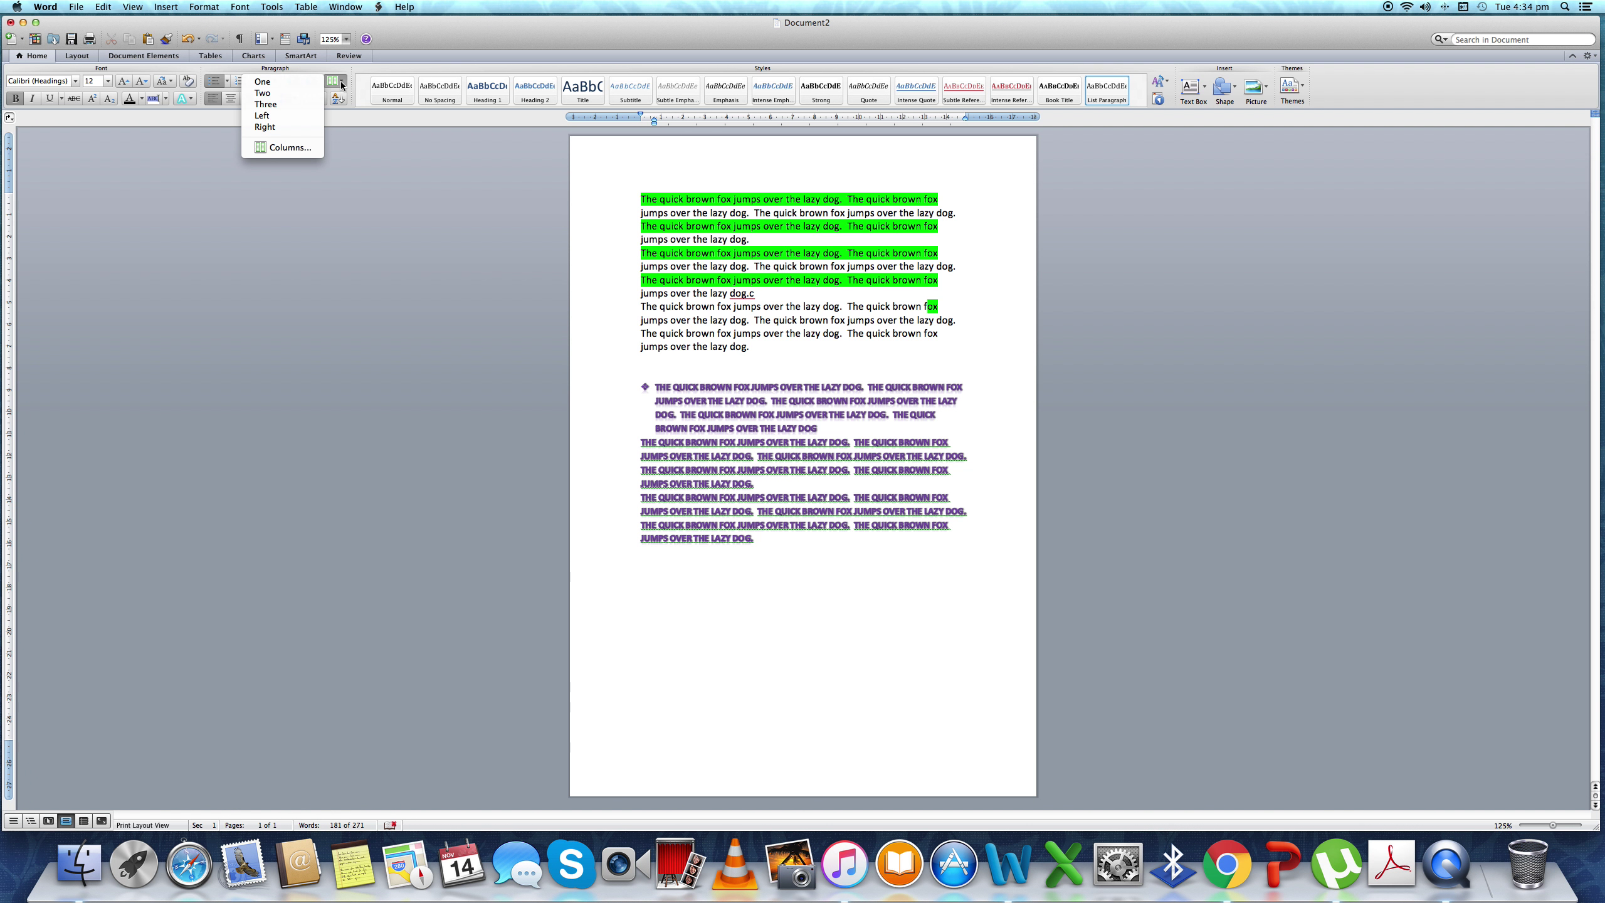
{"action": "left_click", "coordinate": [669, 383]}
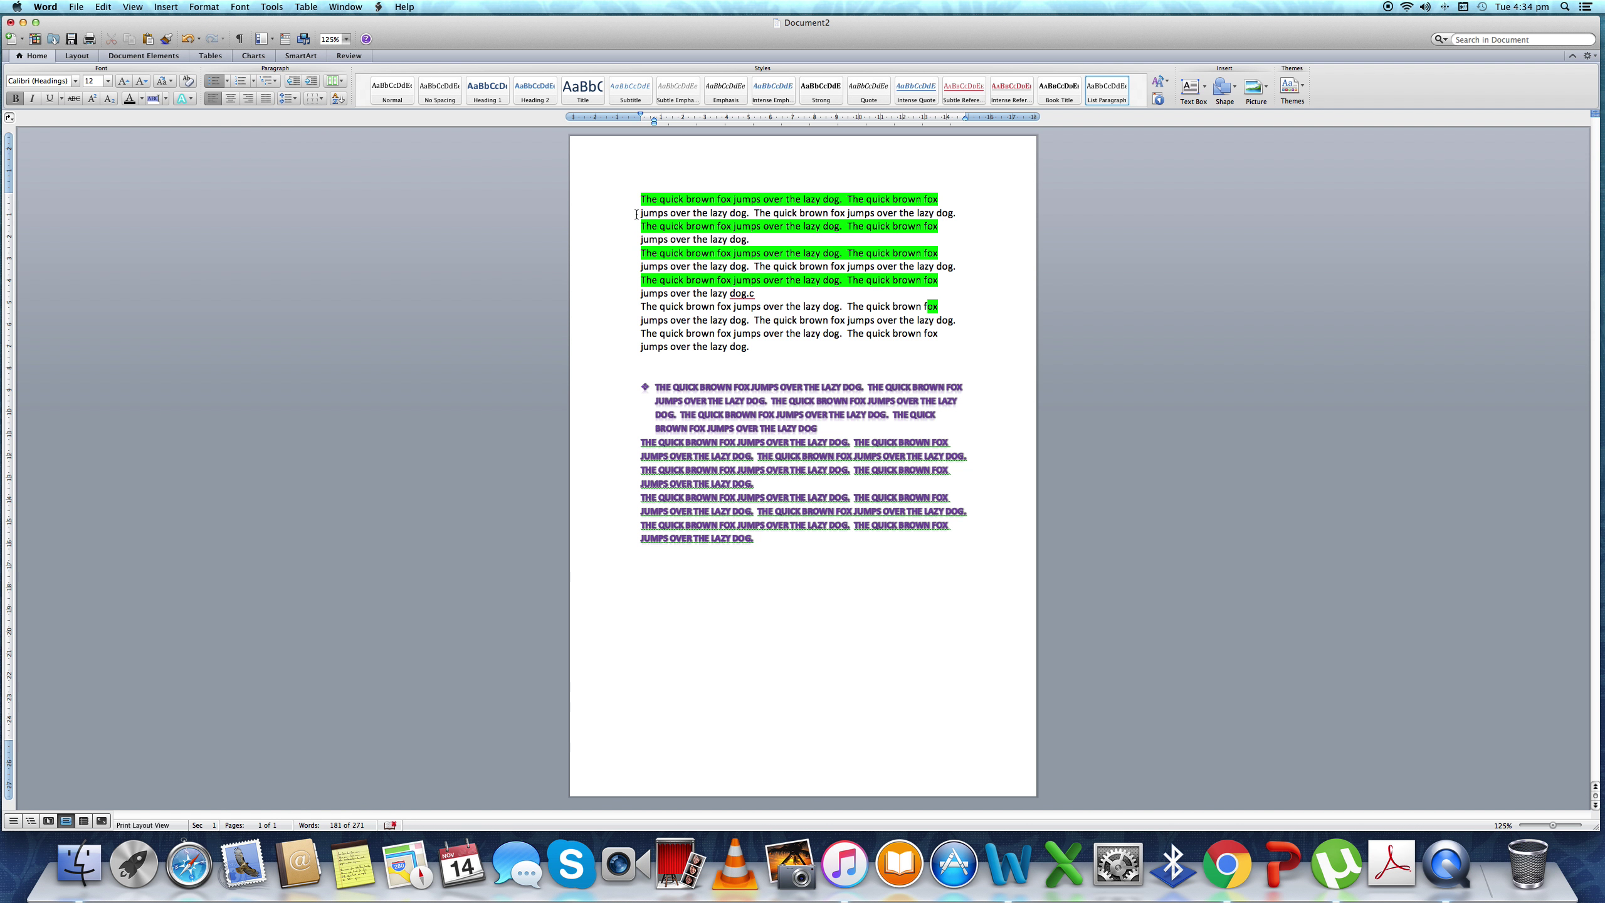
{"action": "triple_click", "coordinate": [578, 221]}
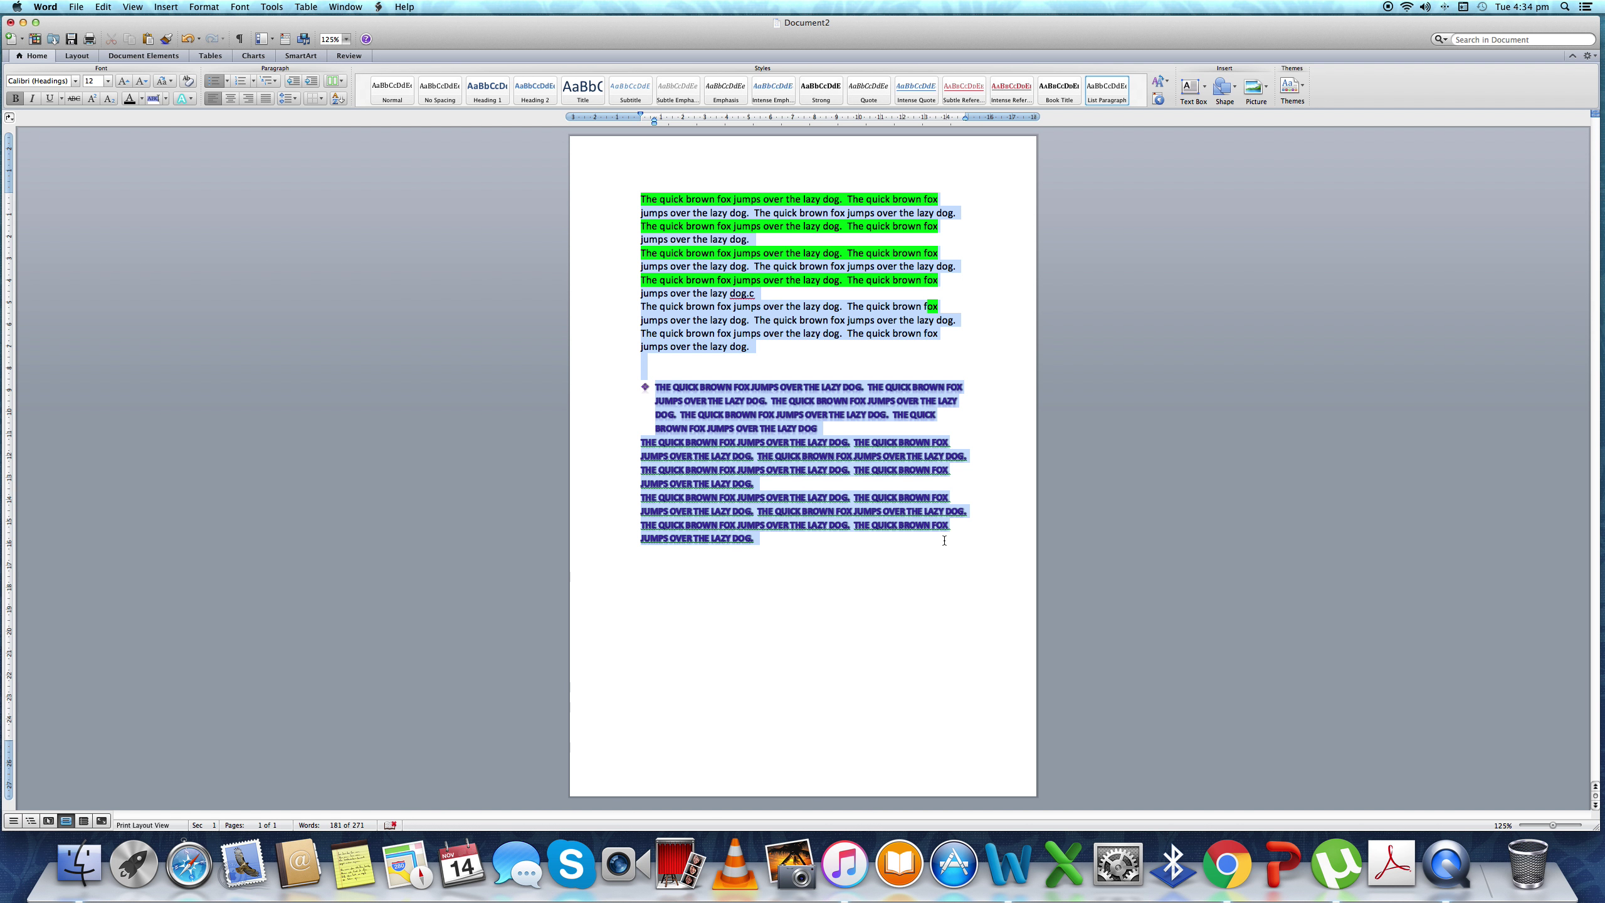
{"action": "left_click", "coordinate": [342, 82]}
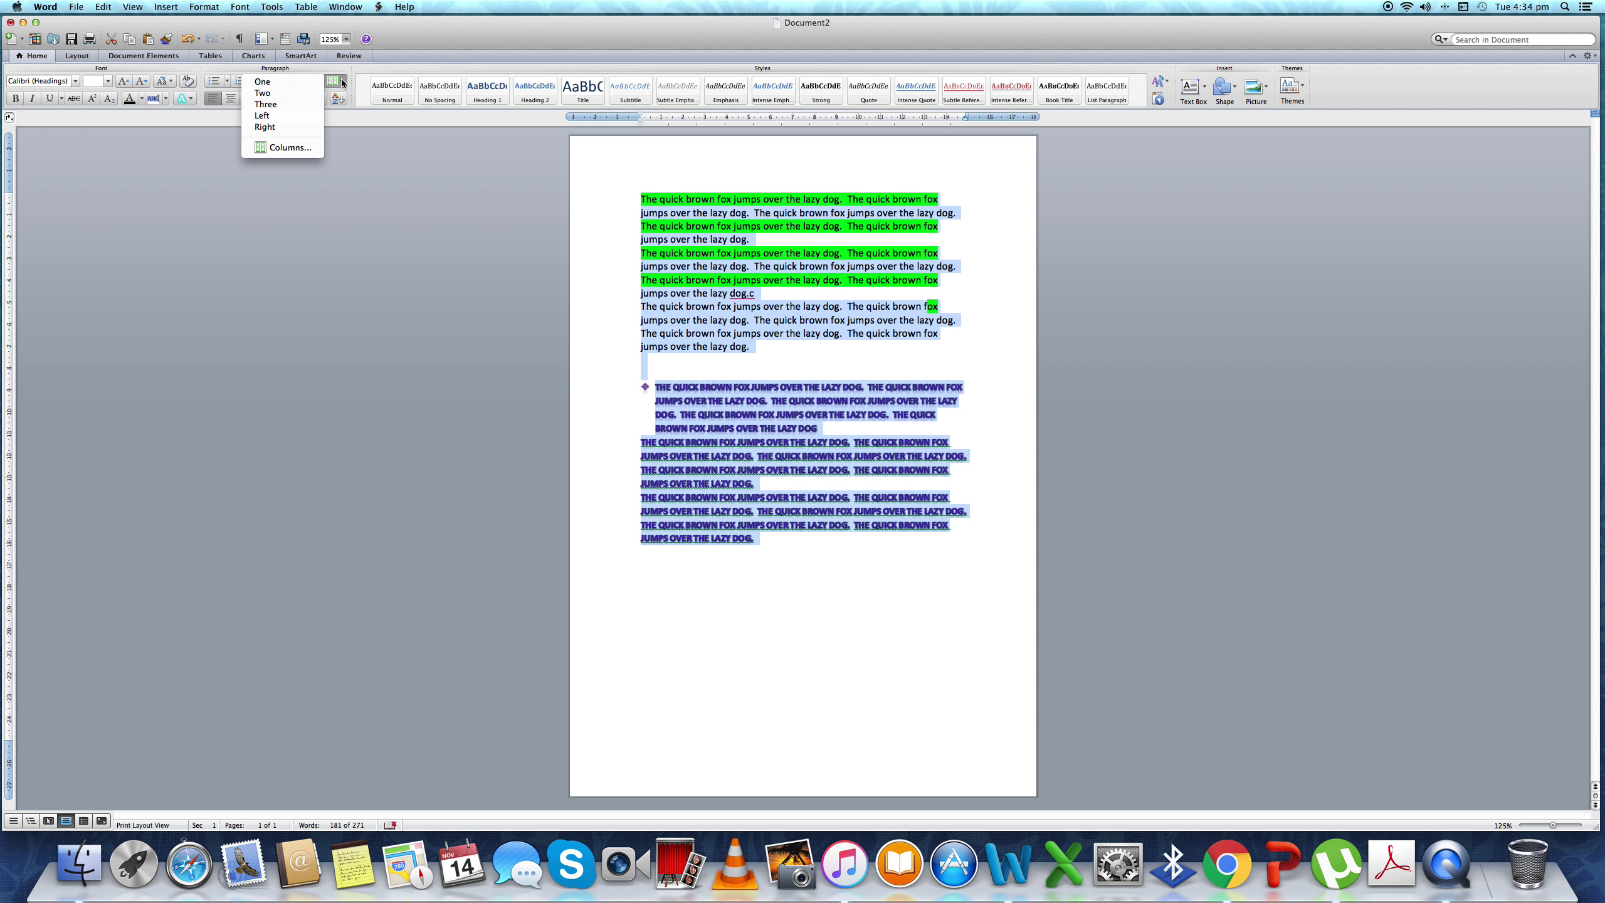
{"action": "left_click", "coordinate": [305, 96]}
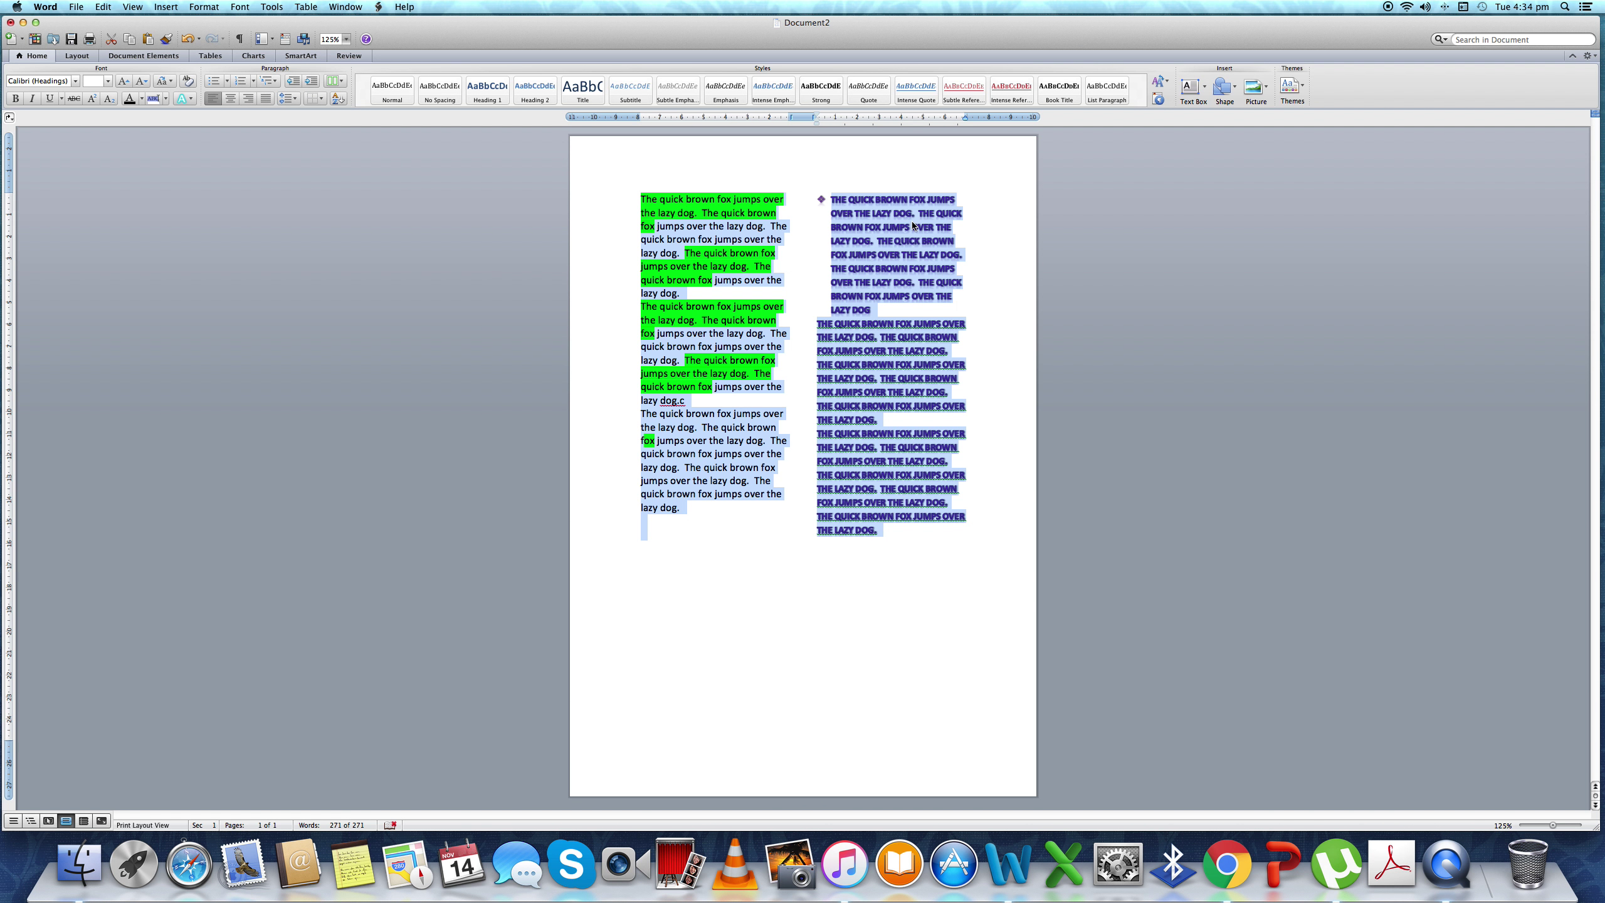
{"action": "left_click", "coordinate": [339, 80]}
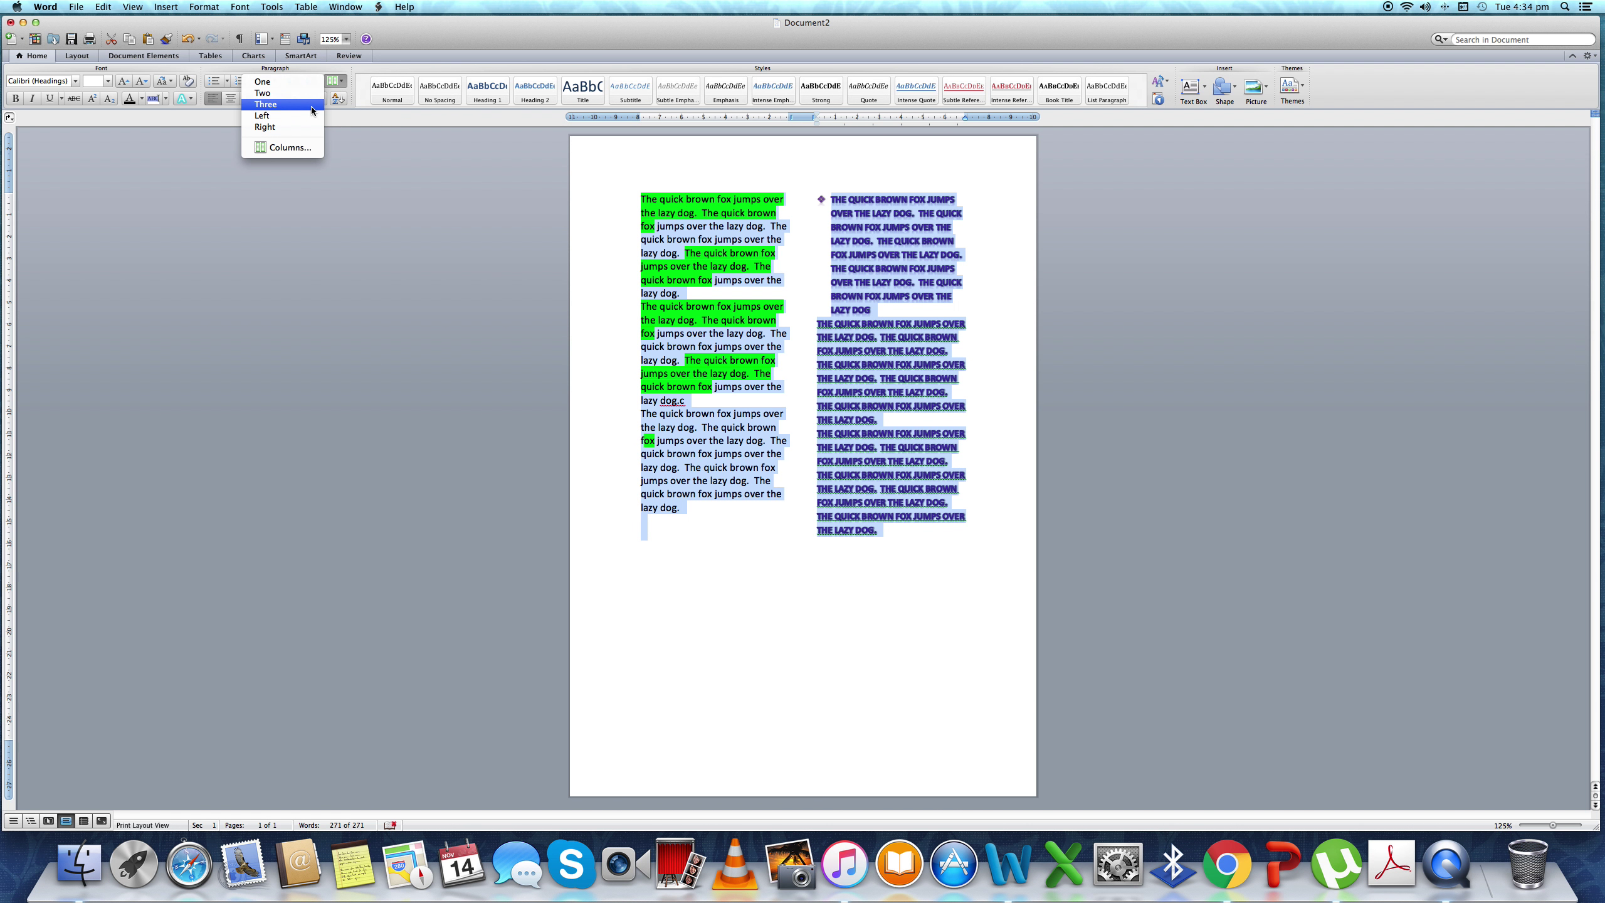
{"action": "left_click", "coordinate": [311, 105]}
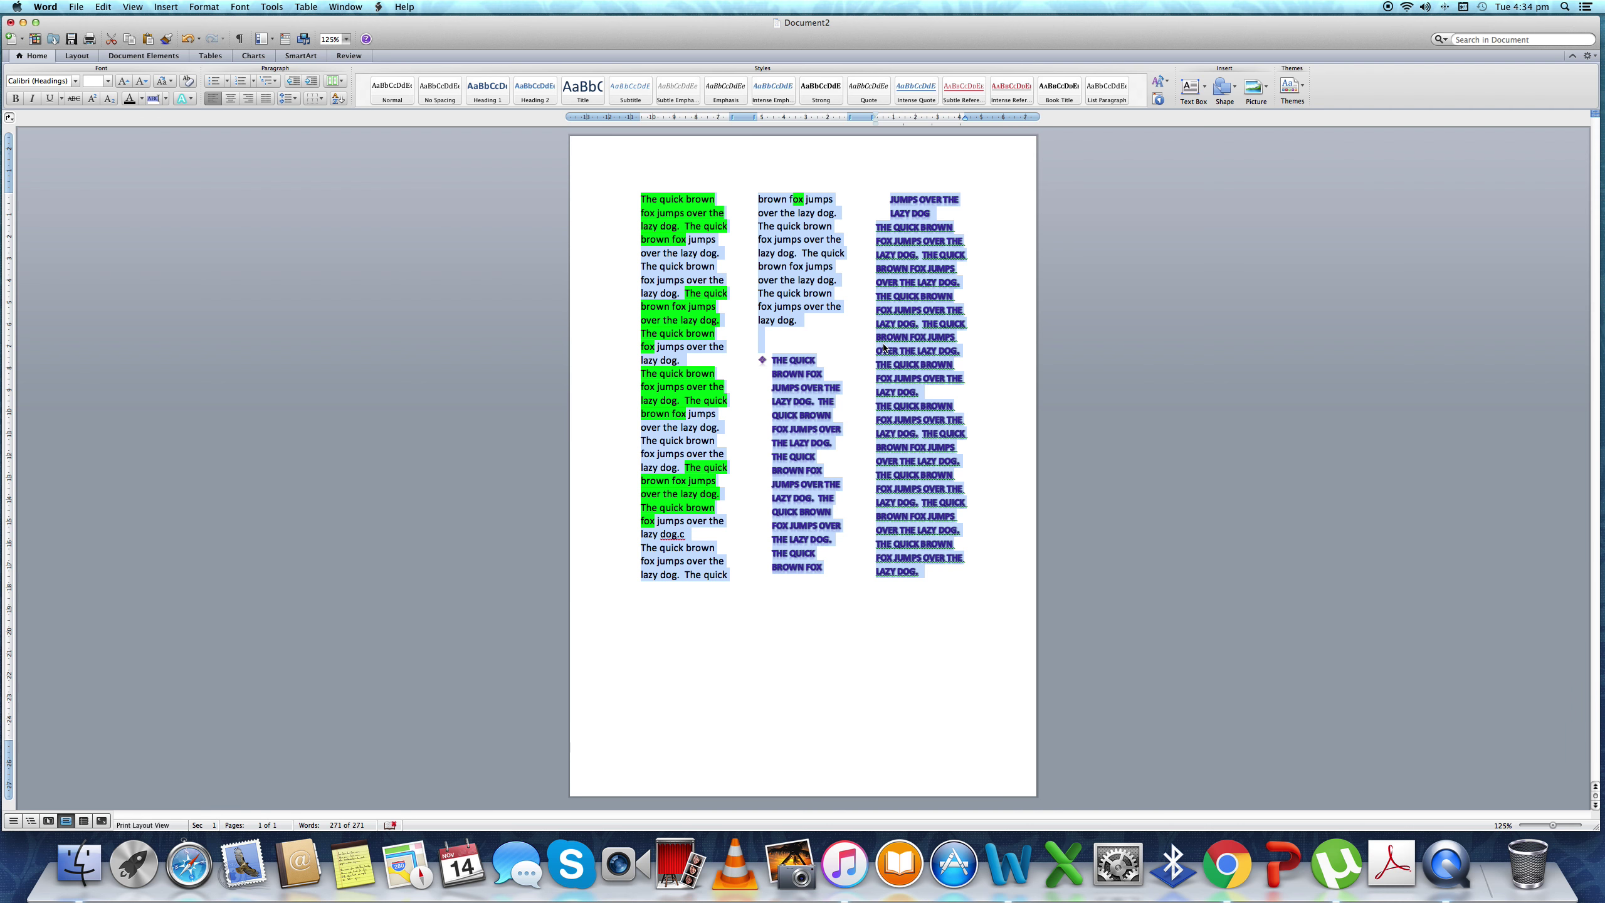
{"action": "left_click", "coordinate": [336, 81]}
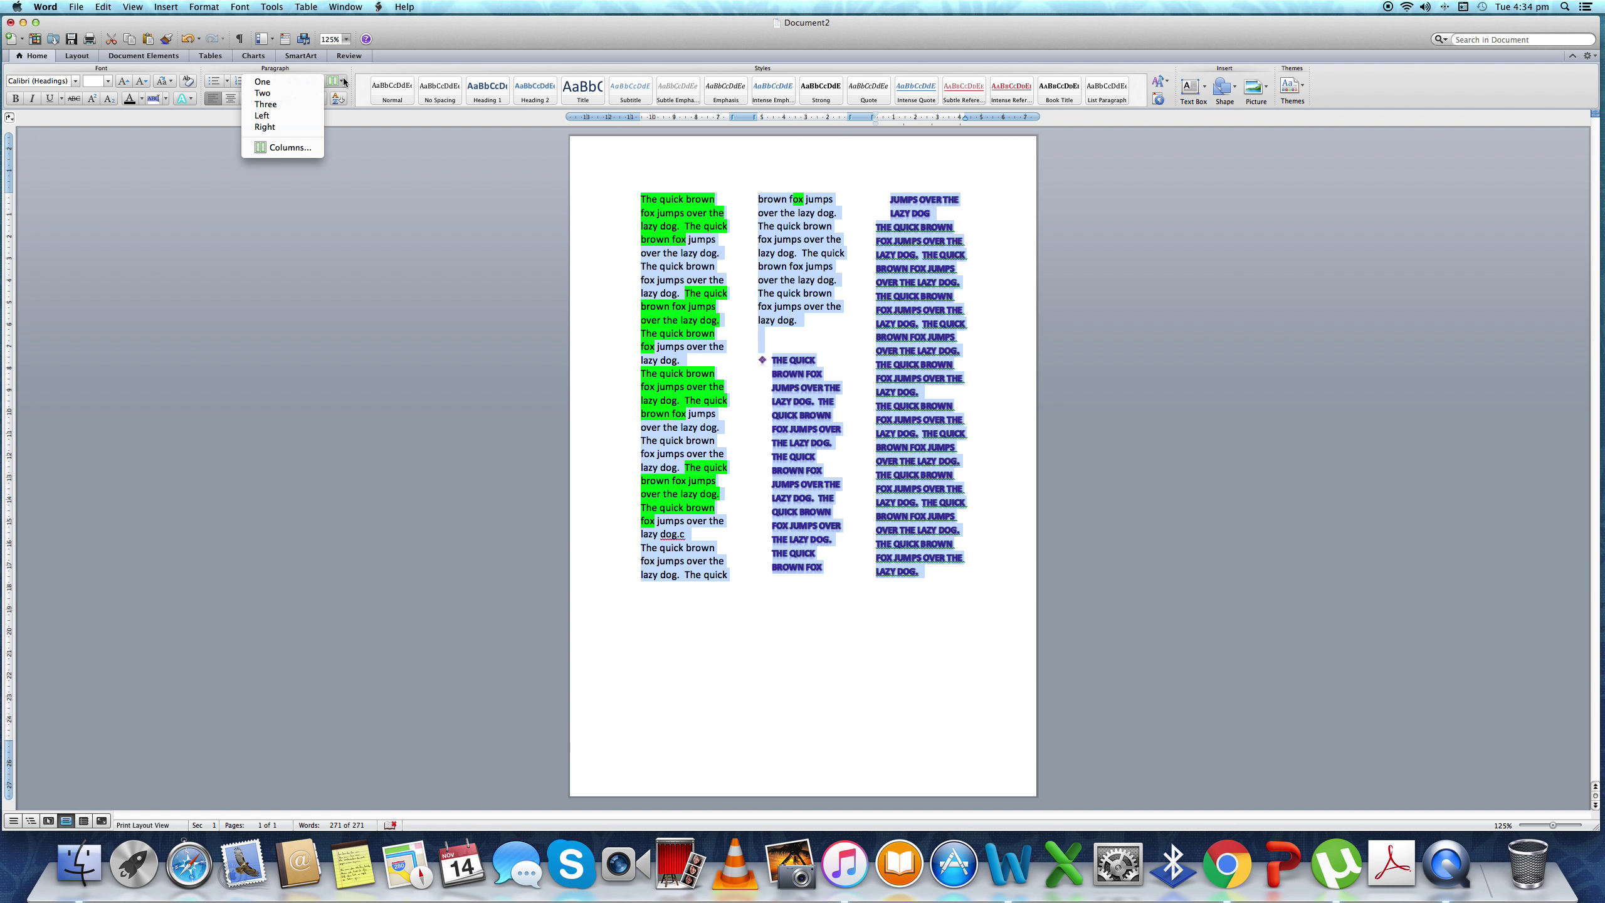
{"action": "left_click", "coordinate": [302, 87]}
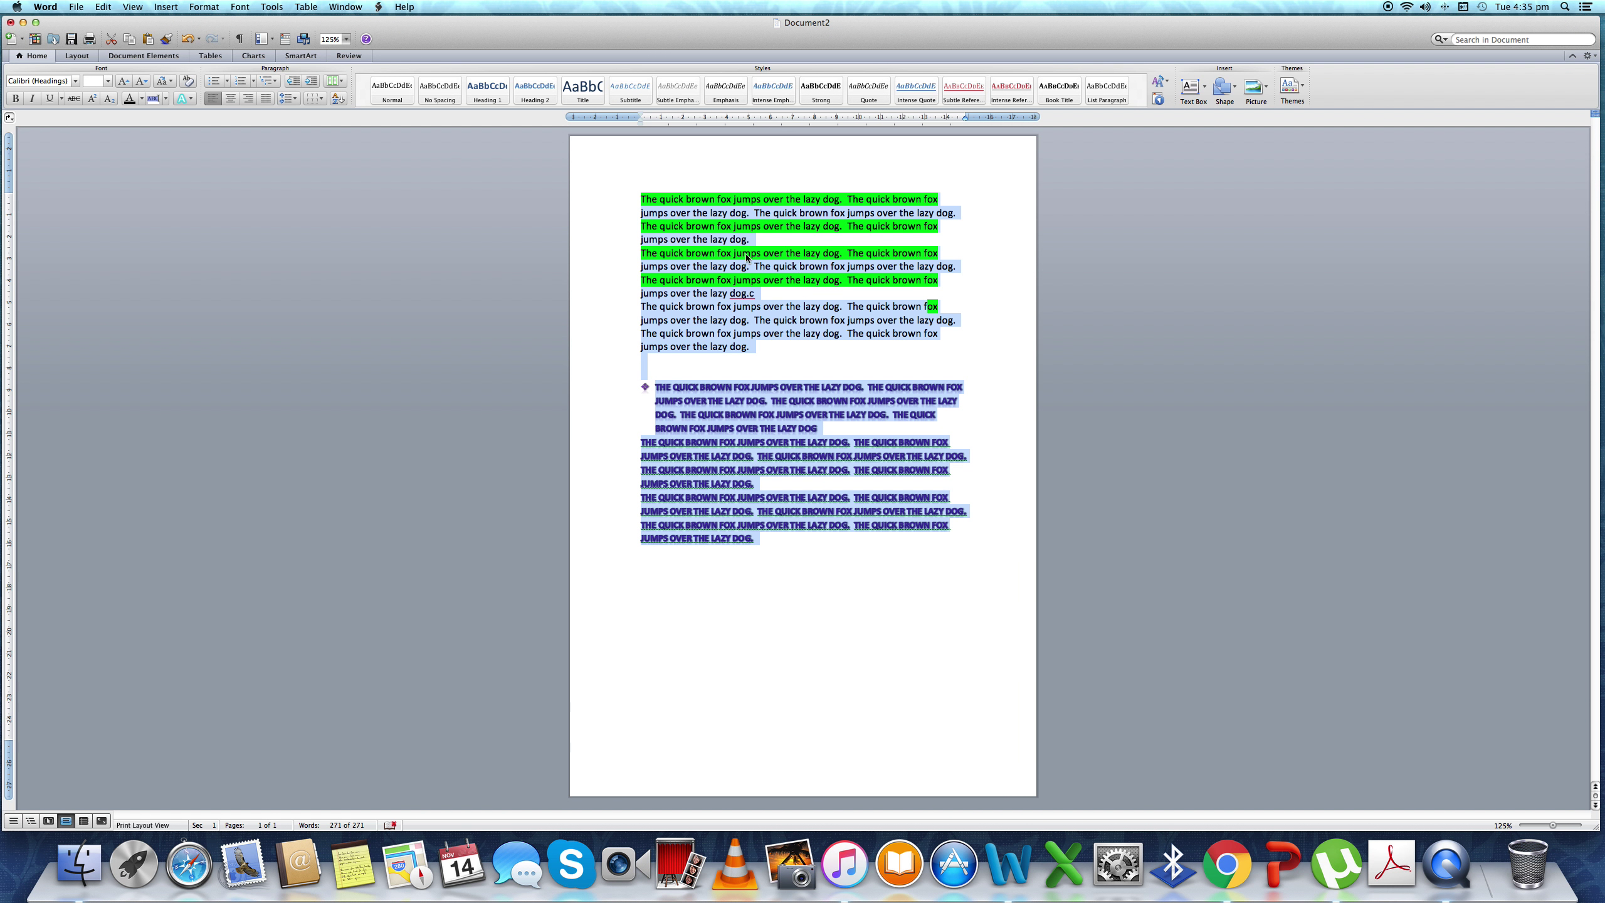
{"action": "left_click", "coordinate": [765, 545]}
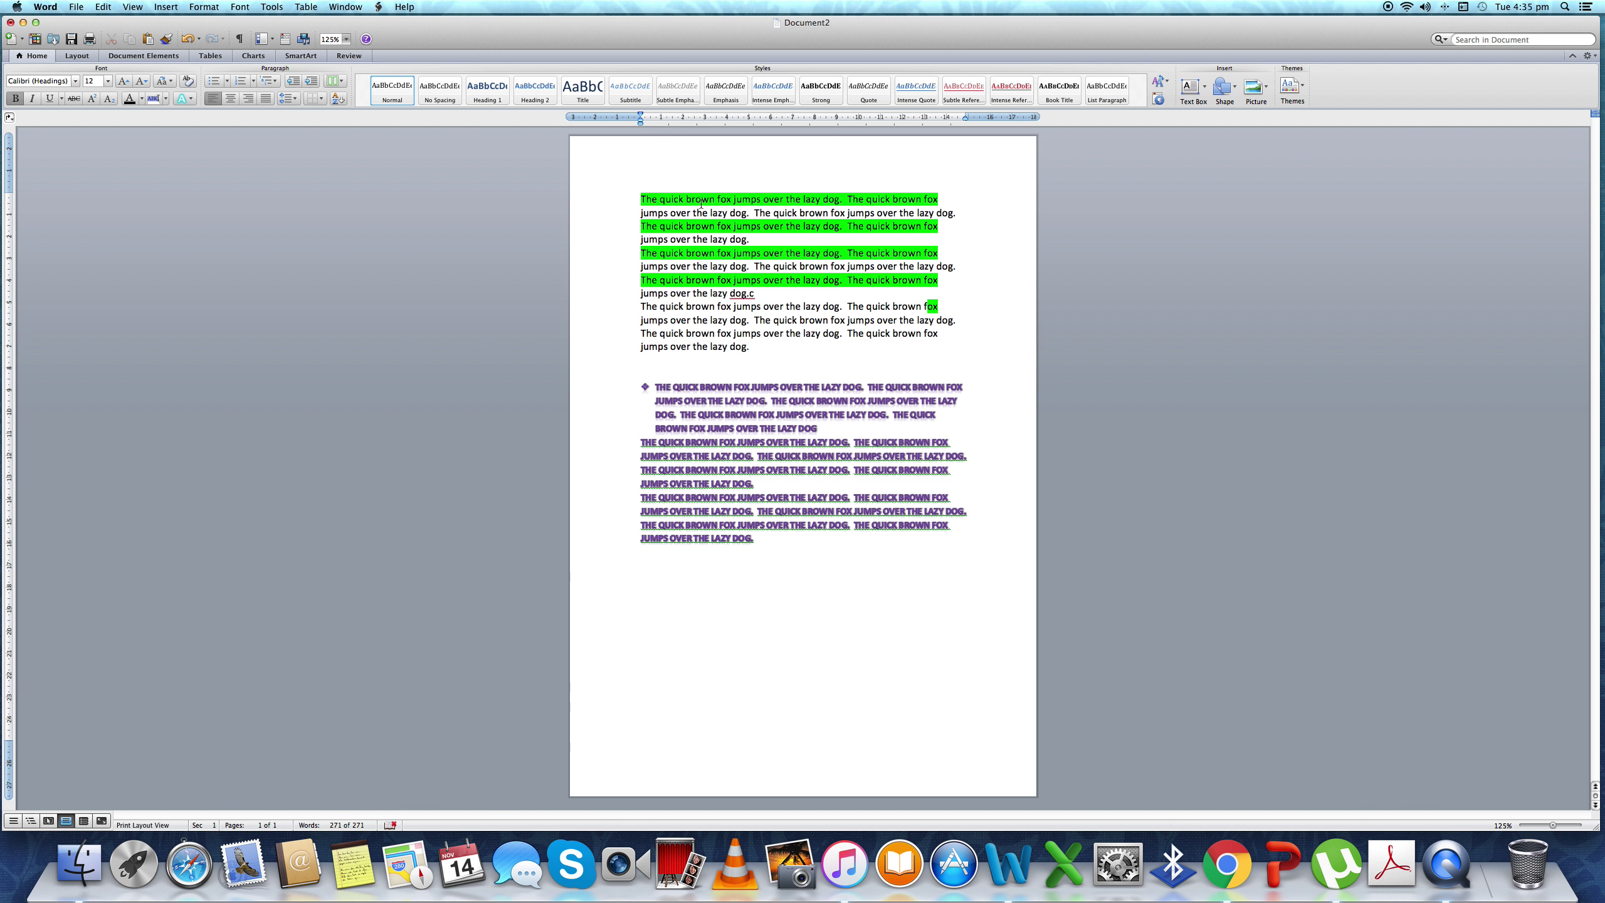